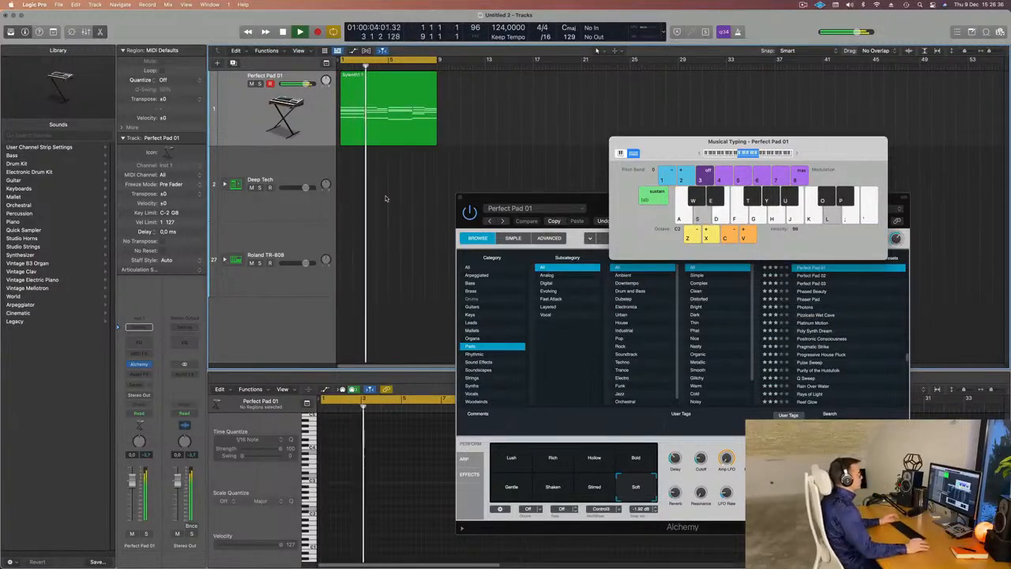
# Move the Musical Typing keyboard and the Alchemy window apart so that neither covers the other, and stop playback
pyautogui.moveTo(837, 141); pyautogui.dragTo(925, 44)
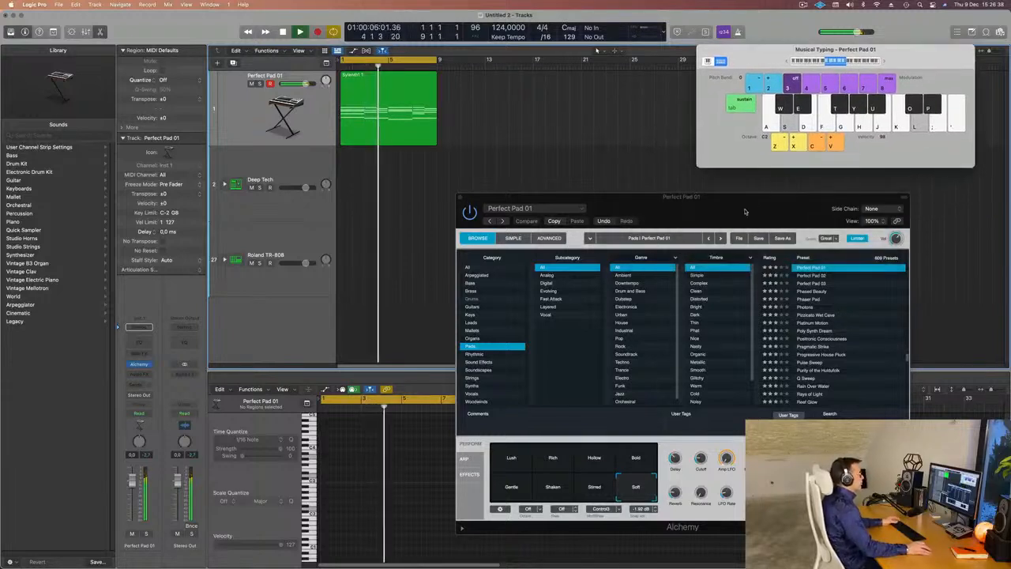
pyautogui.moveTo(656, 210); pyautogui.dragTo(691, 199)
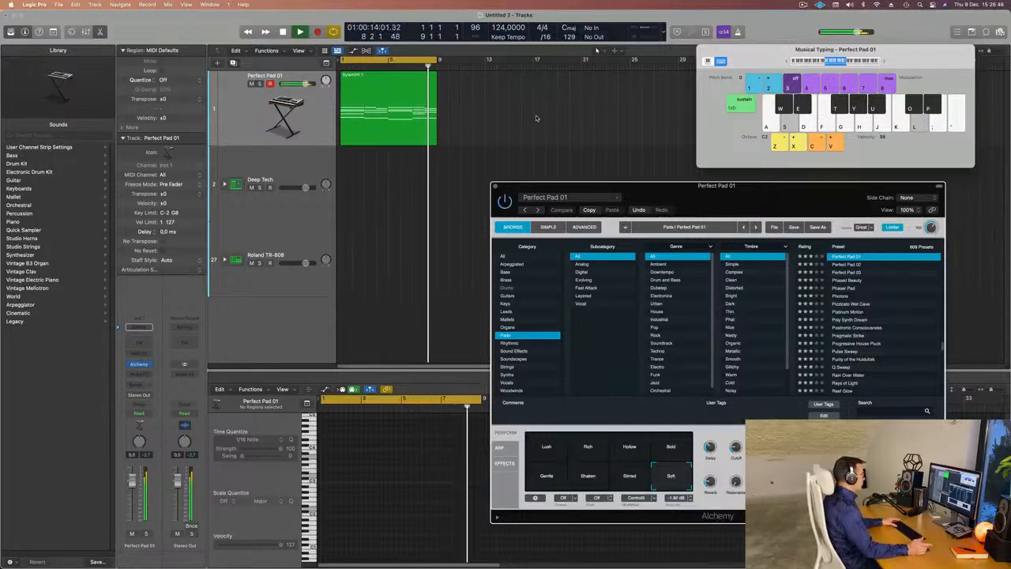
pyautogui.press('space')
# Show the notes of the Perfect Pad 01 region in the piano roll and briefly play it from the start
pyautogui.click(372, 105)
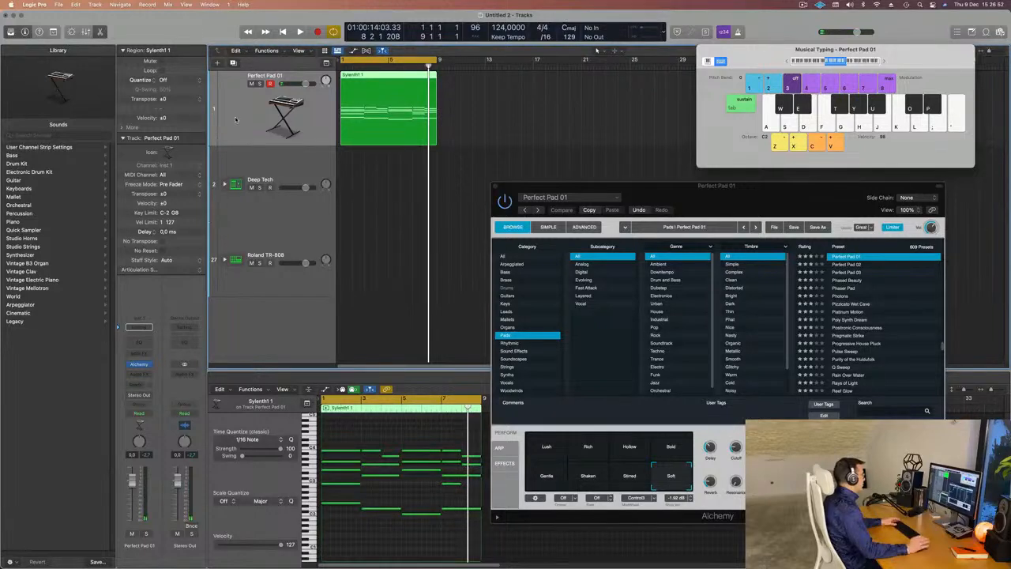
pyautogui.press('Return')
pyautogui.press('space')
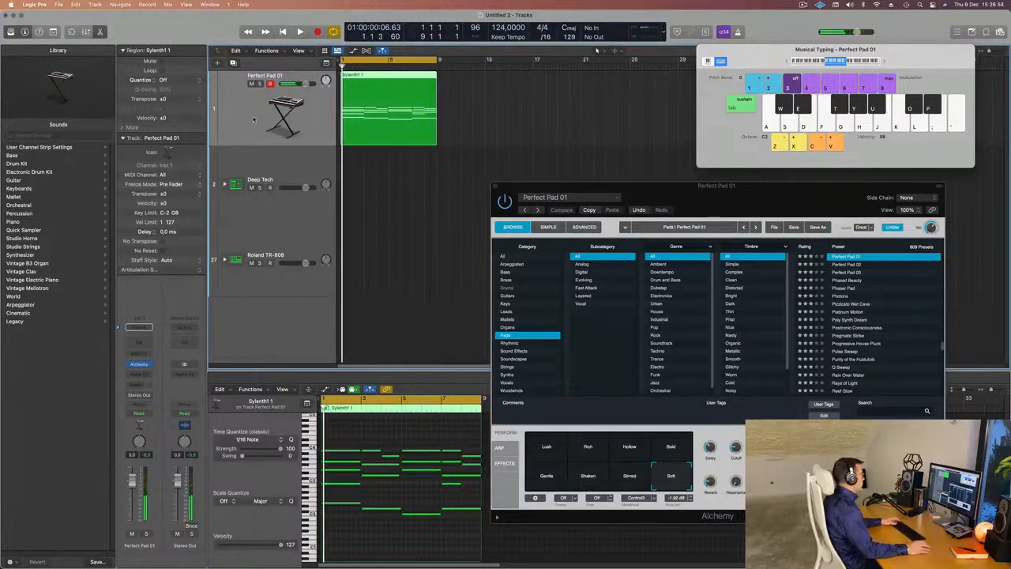
pyautogui.press('space')
pyautogui.press('space')
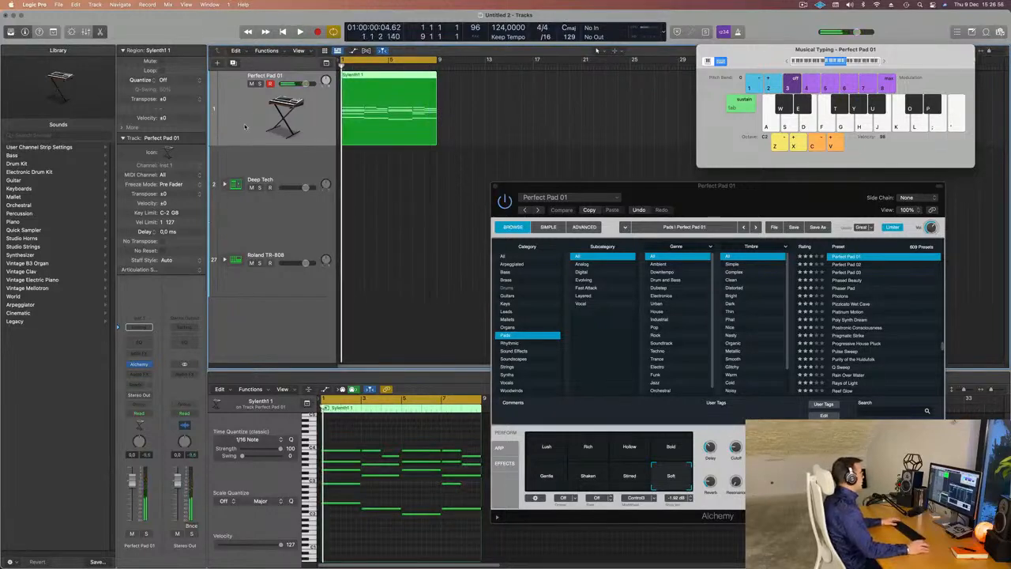
# Expand the Deep Tech drum kit track into its individual drum tracks and audition its kick with Musical Typing at octave C1
pyautogui.click(299, 171)
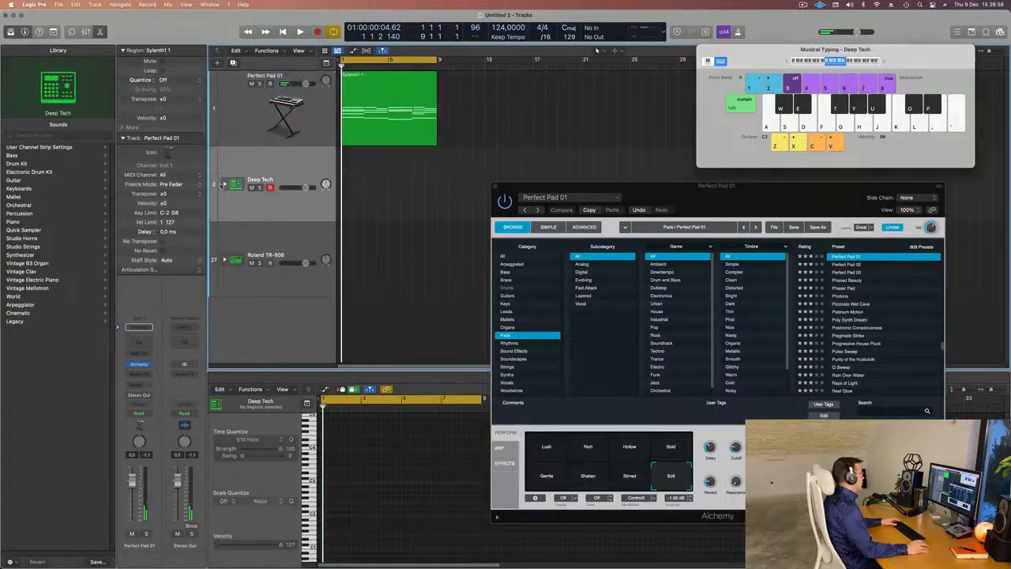
pyautogui.click(225, 183)
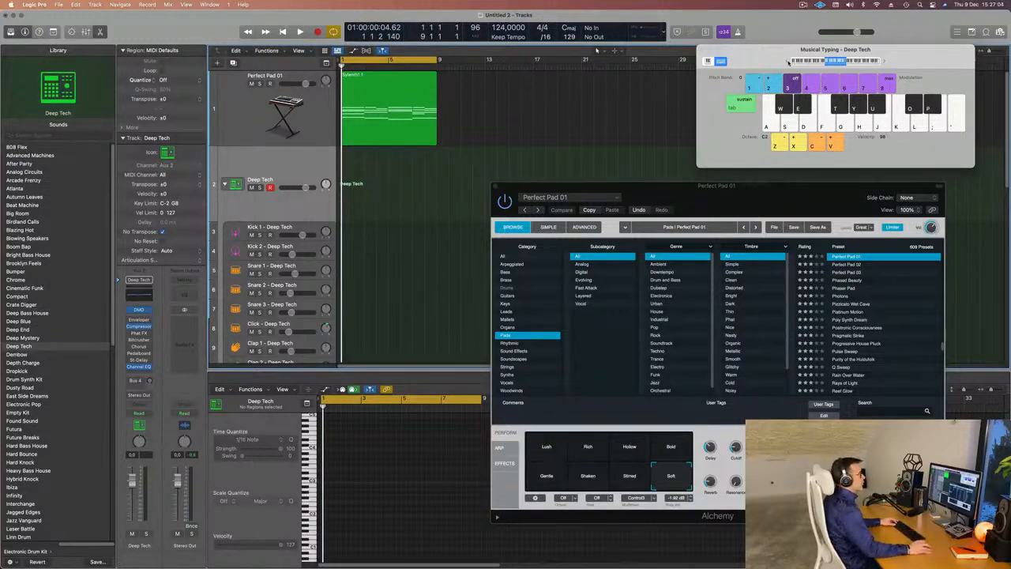
pyautogui.press('a')
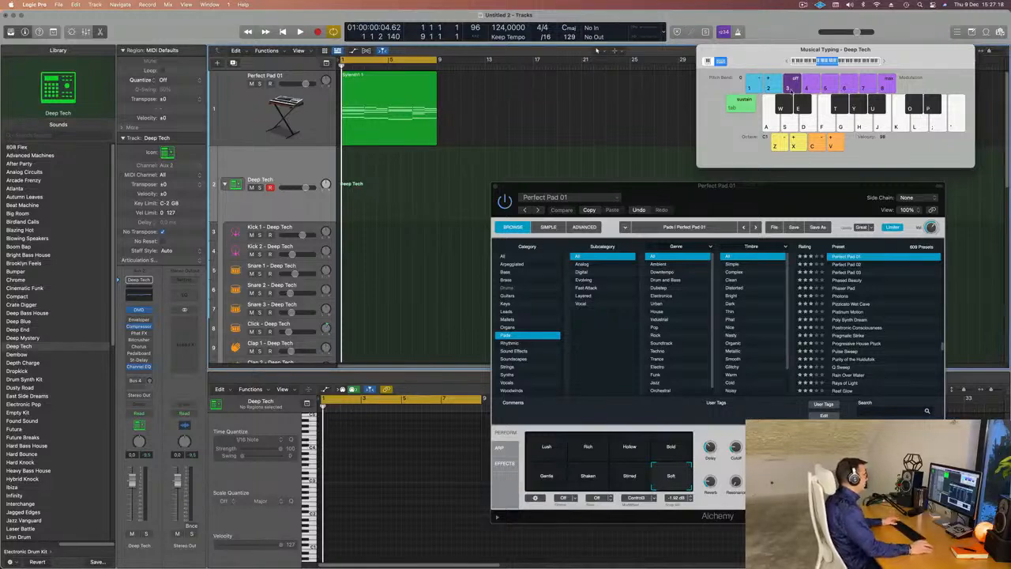
pyautogui.press('a')
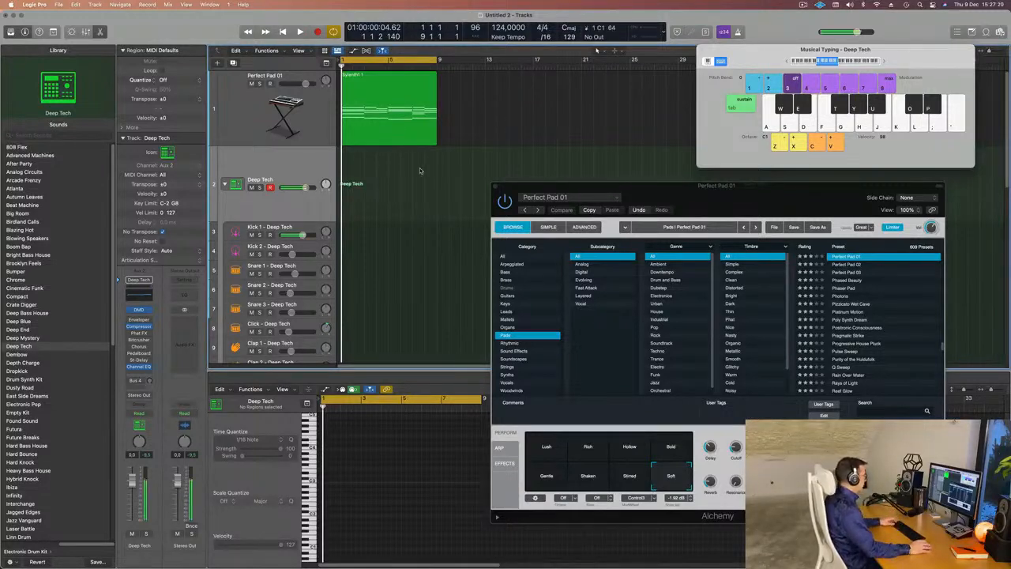
# Record a one-bar kick pattern of four hits on the Deep Tech track from bar 1
pyautogui.press('space')
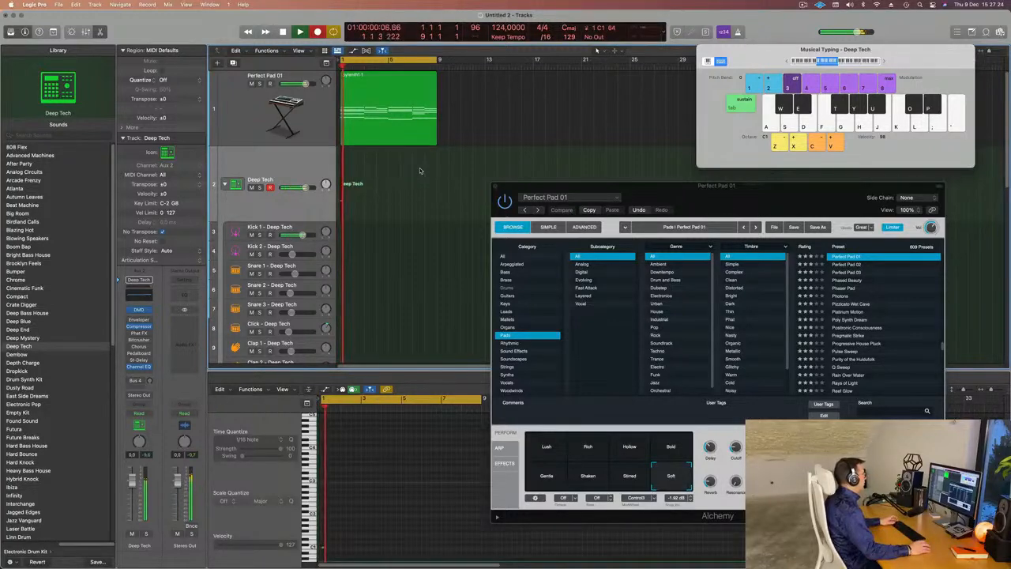
pyautogui.press('a')
pyautogui.press('space')
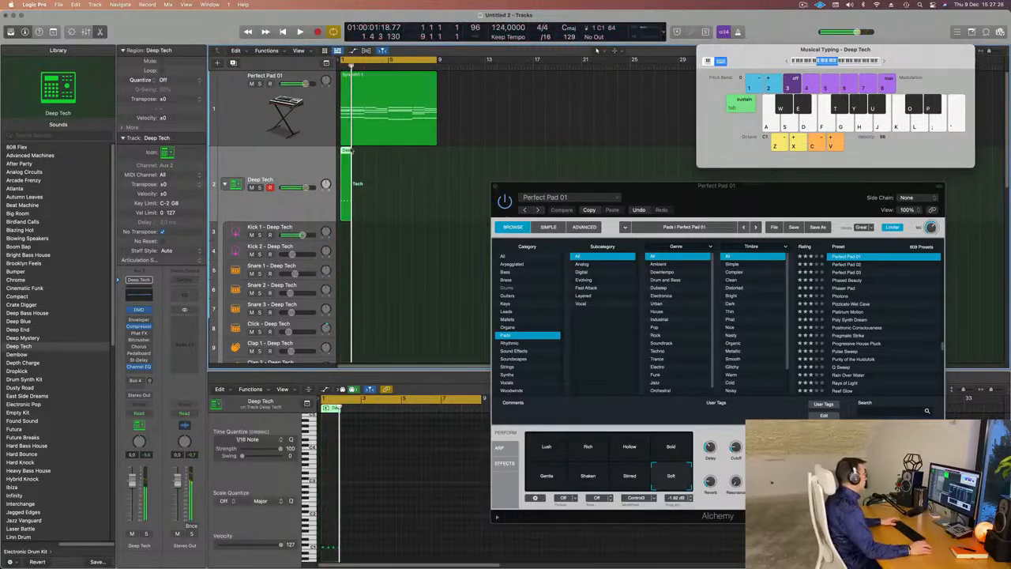
# Move the recorded region down onto the Kick 1 - Deep Tech track and show its notes in the piano roll
pyautogui.moveTo(345, 150); pyautogui.dragTo(345, 234)
pyautogui.press('space')
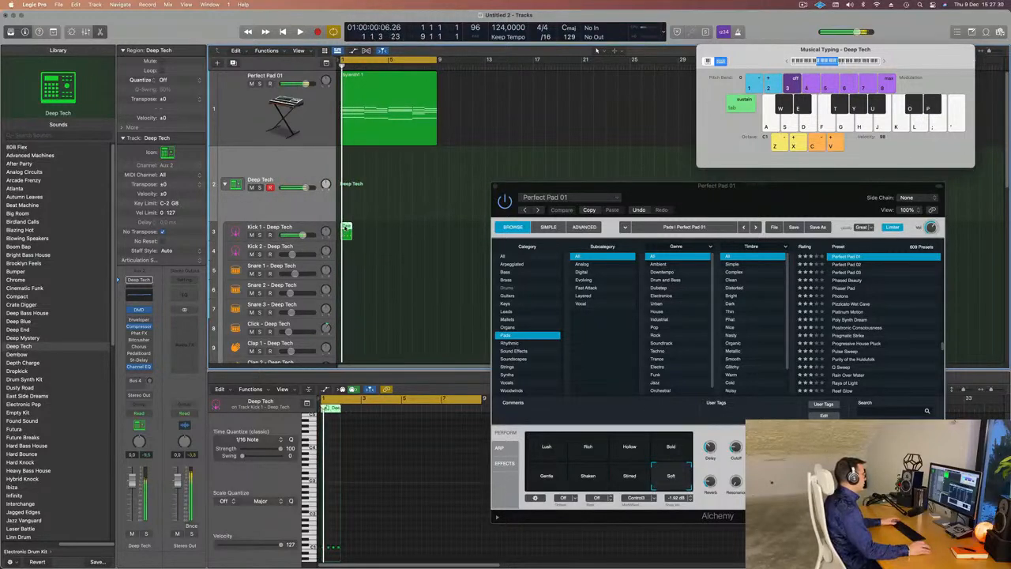
pyautogui.press('e')
pyautogui.press('e')
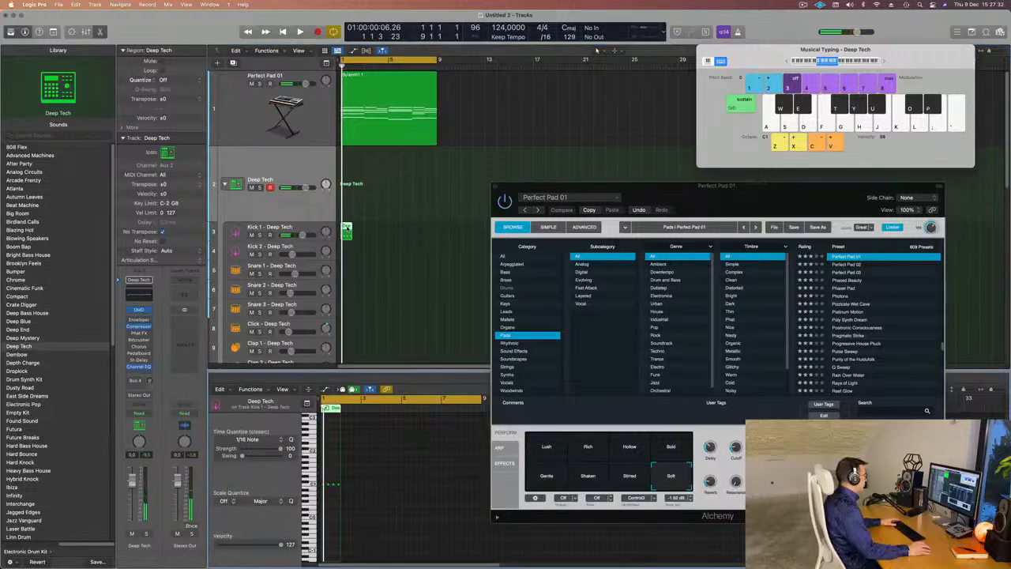
# Align the four recorded kick notes to the 1/16-note grid in the piano roll and play the result
pyautogui.scroll(5, 329, 495)
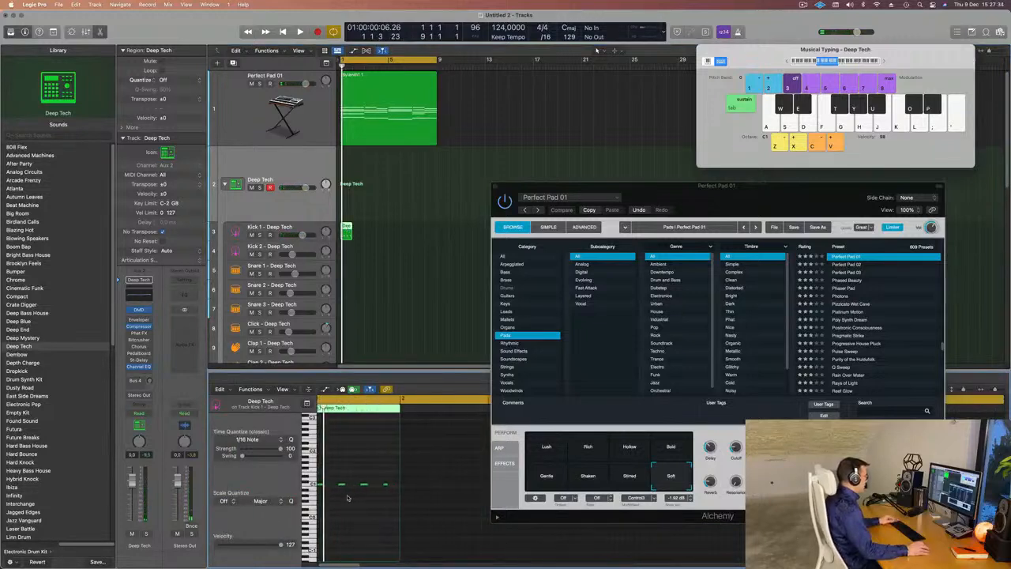
pyautogui.press('super+a')
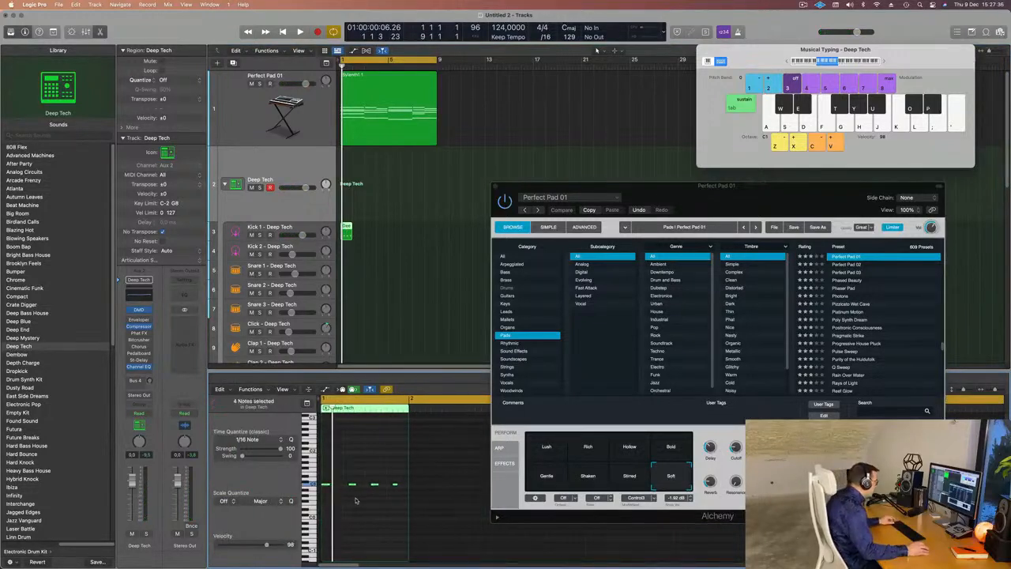
pyautogui.scroll(2, 362, 473)
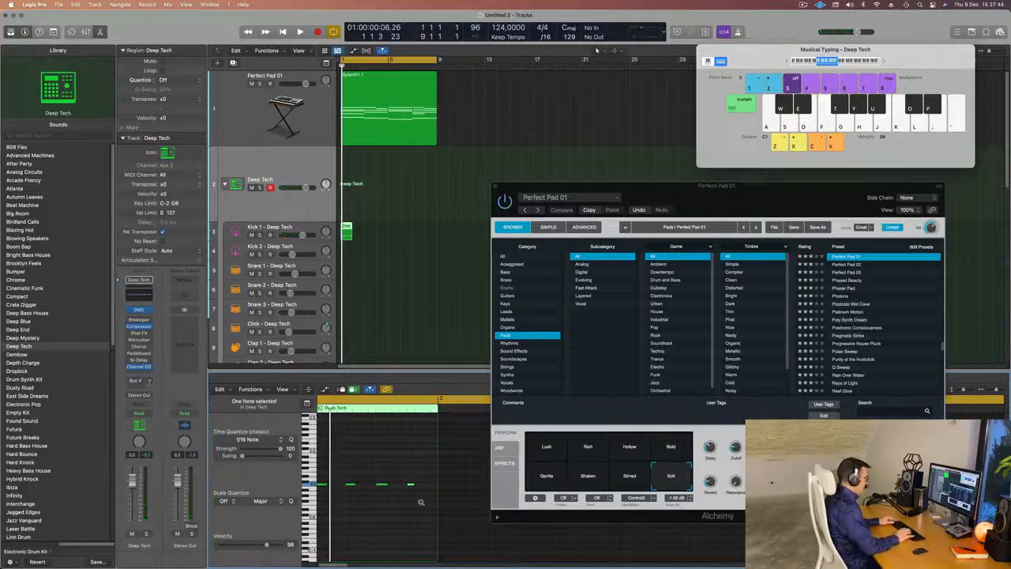
pyautogui.press('space')
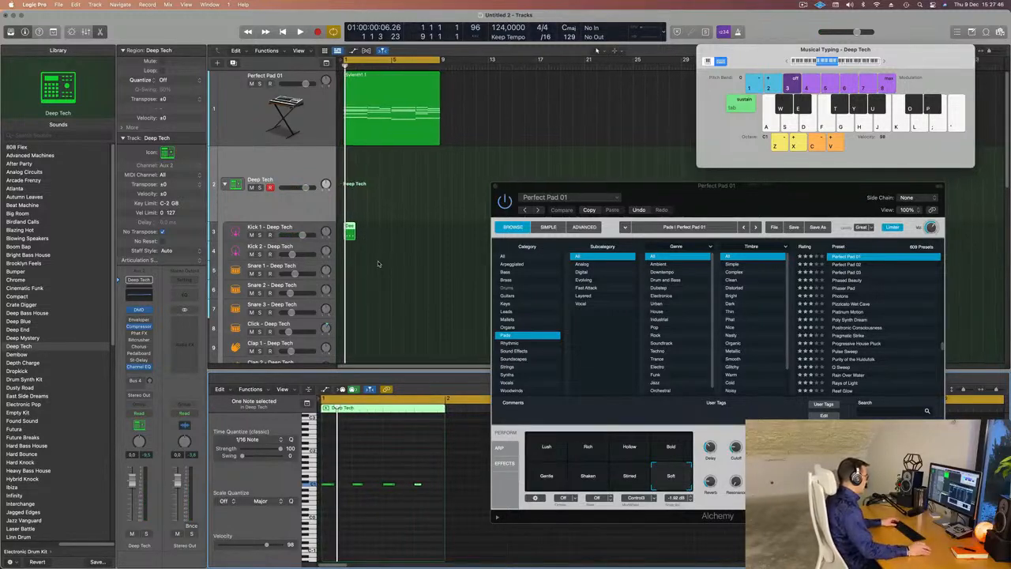
pyautogui.press('space')
# Lower the Perfect Pad 01 track's volume to about -11.6 dB and move the Alchemy window up off the piano roll
pyautogui.press('Up')
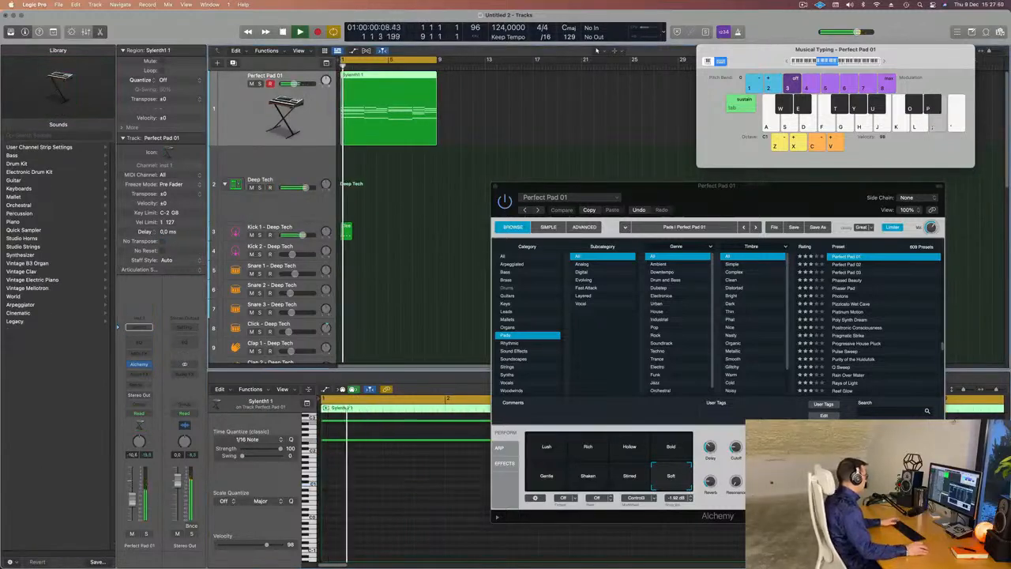
pyautogui.moveTo(701, 192); pyautogui.dragTo(716, 177)
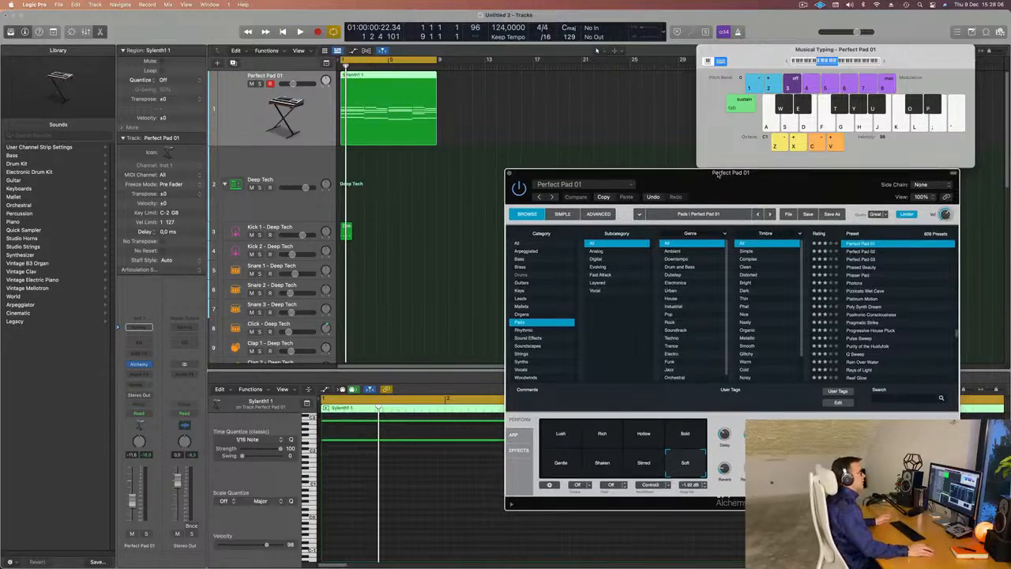
pyautogui.moveTo(717, 177); pyautogui.dragTo(726, 65)
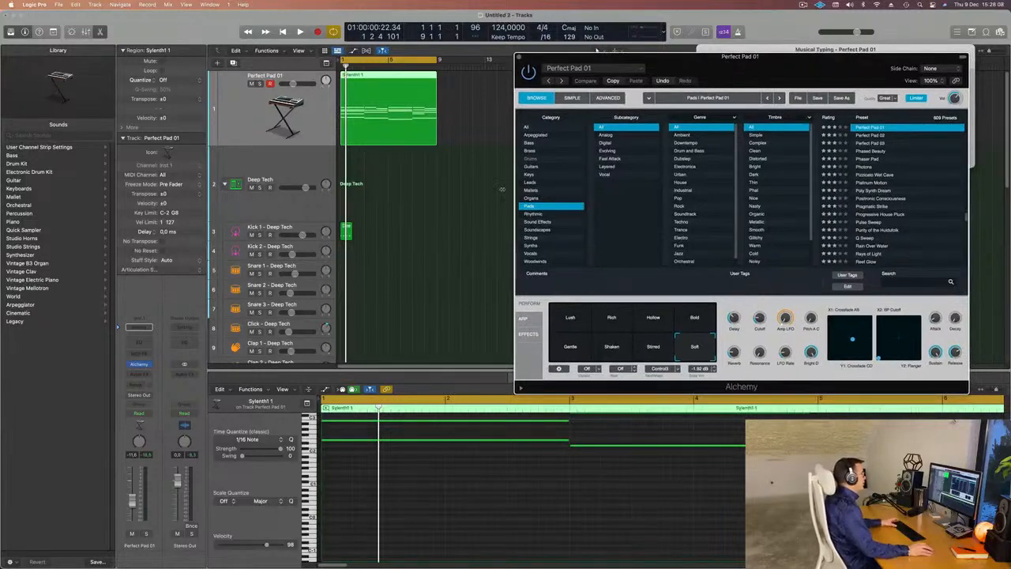
# Show the Kick 1 region's notes enlarged in the piano roll and play them from the start
pyautogui.press('space')
pyautogui.click(347, 235)
pyautogui.press('space')
pyautogui.press('space')
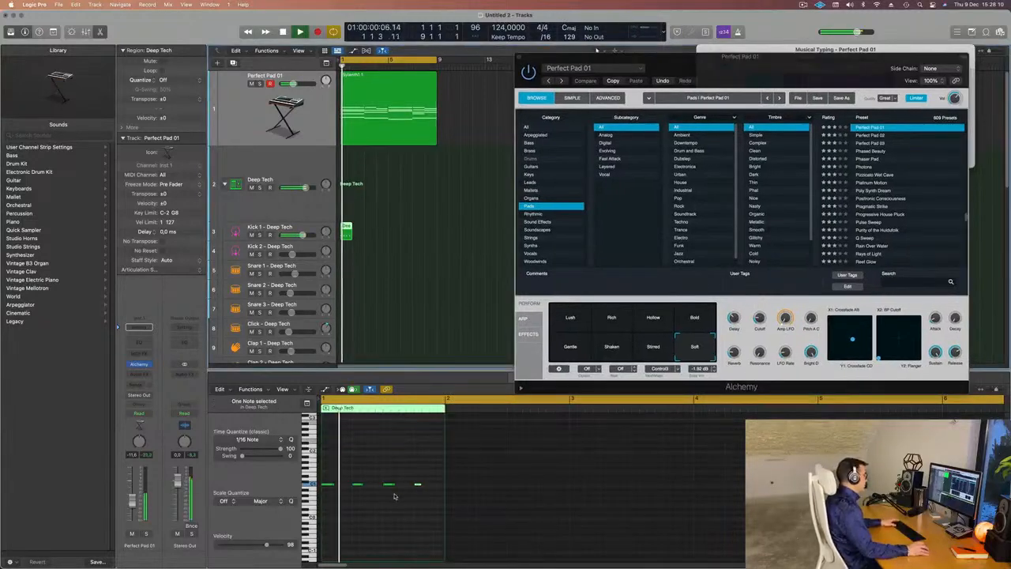
pyautogui.scroll(5, 347, 499)
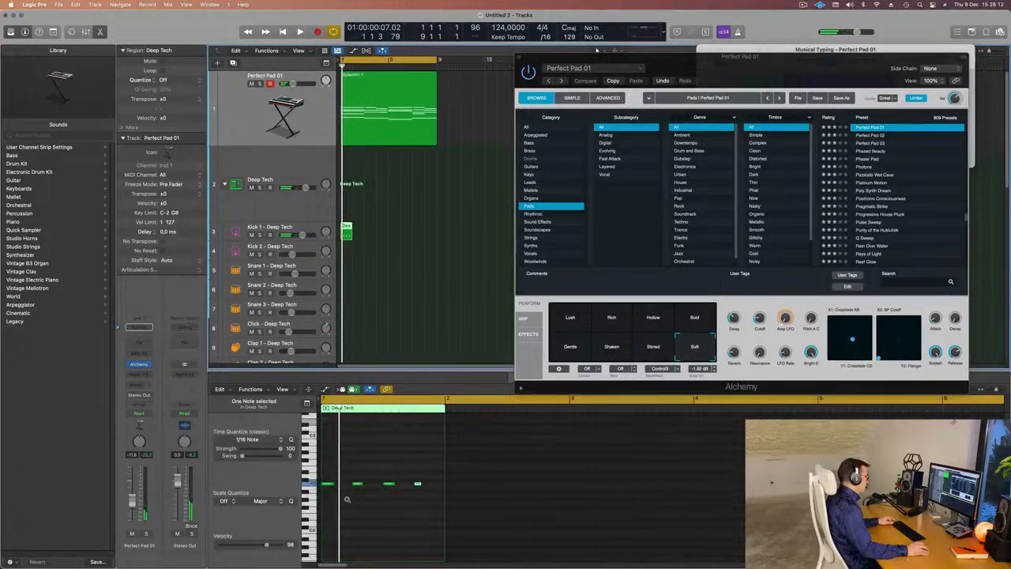
pyautogui.press('space')
pyautogui.press('space')
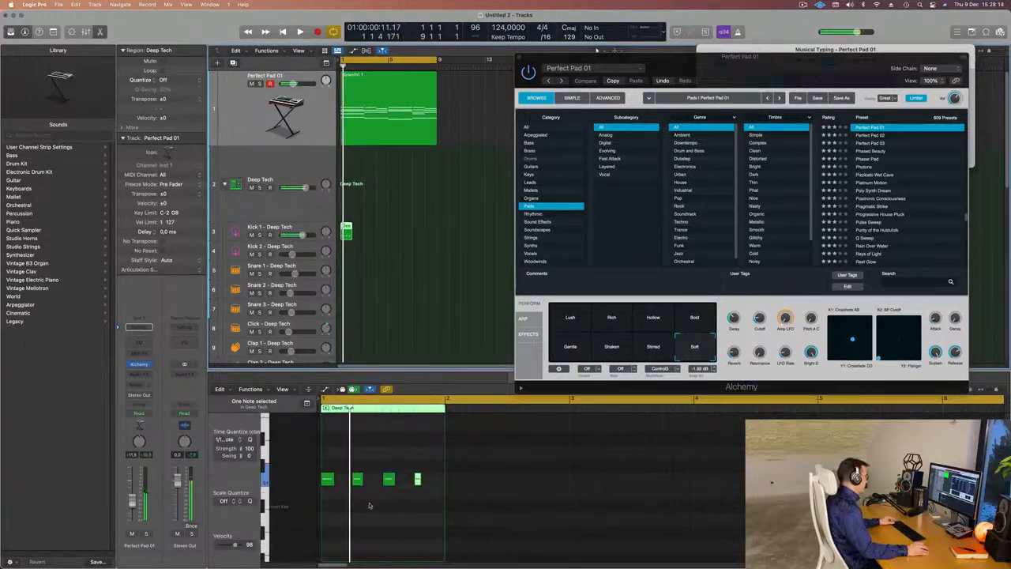
# Select all four kick notes and move them to a lower pitch below C1, checking the sound in playback
pyautogui.scroll(-3, 352, 482)
pyautogui.click(398, 477)
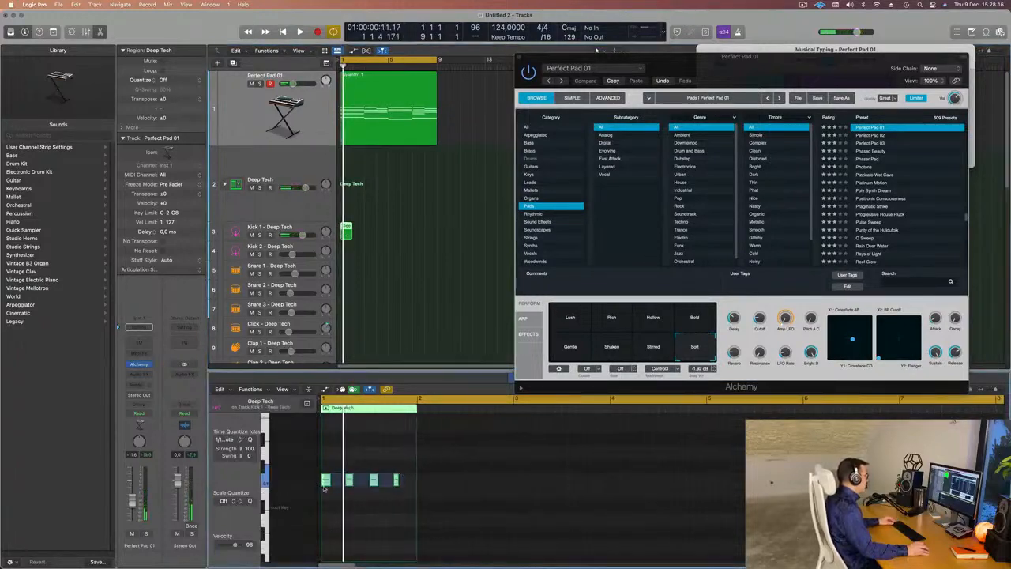
pyautogui.press('super+a')
pyautogui.scroll(-3, 323, 500)
pyautogui.moveTo(326, 422); pyautogui.dragTo(324, 526)
pyautogui.press('space')
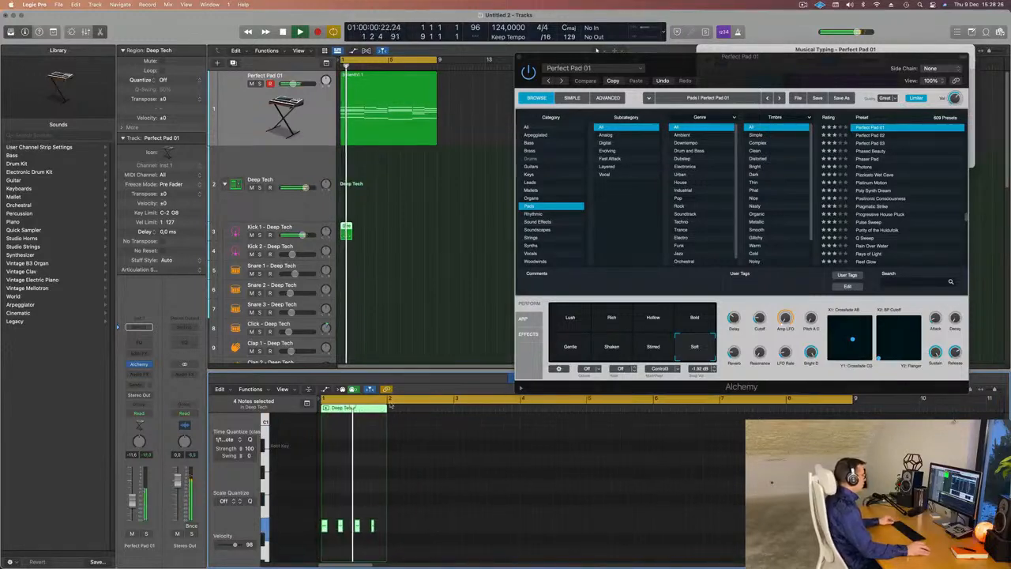
pyautogui.press('space')
# Repeat the one-bar kick region seven times to fill bars 1 to 8, and play the loop
pyautogui.press('super+Left')
pyautogui.press('super+r')
pyautogui.press('super+r')
pyautogui.press('super+r')
pyautogui.press('super+r')
pyautogui.press('super+r')
pyautogui.press('super+r')
pyautogui.press('super+r')
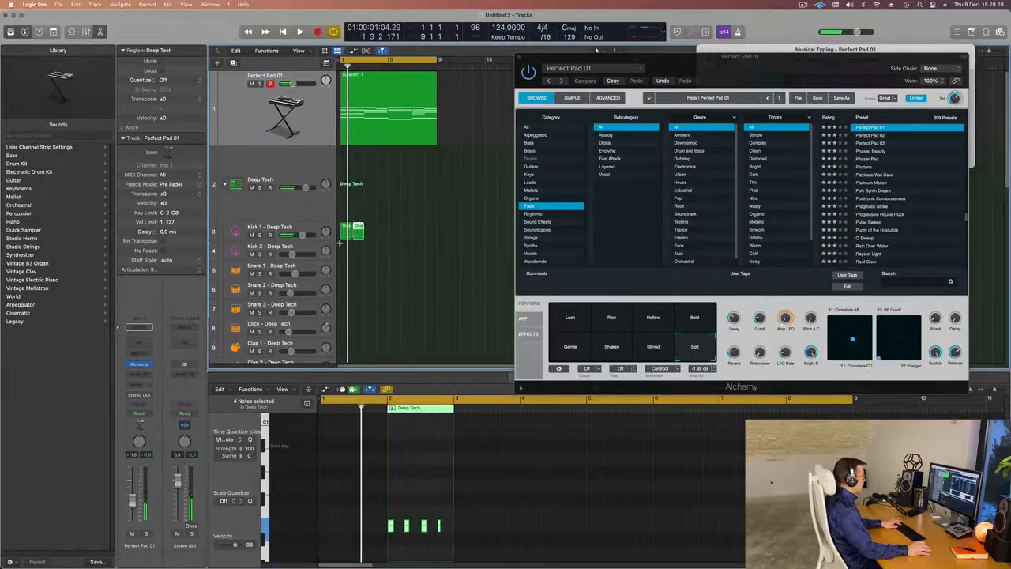
pyautogui.press('space')
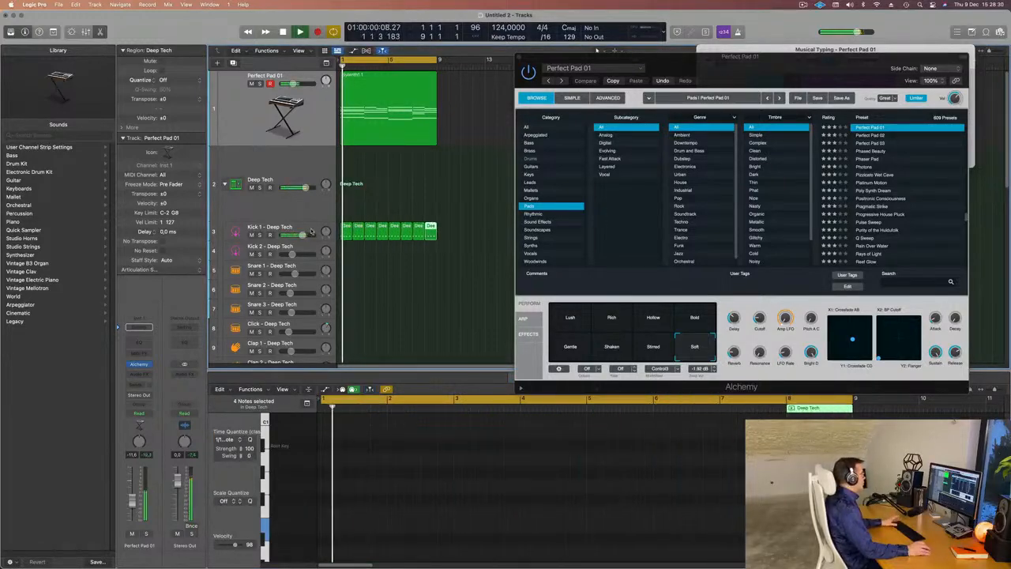
# Select the Kick 1 - Deep Tech track with its regions and play the loop to check the kick's level
pyautogui.click(290, 227)
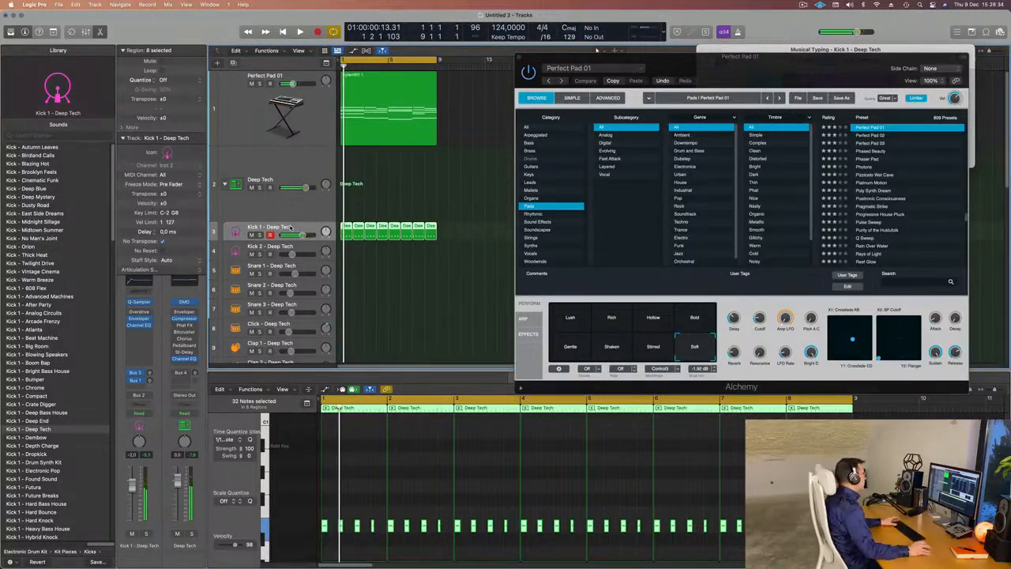
pyautogui.press('space')
pyautogui.press('space')
pyautogui.press('space')
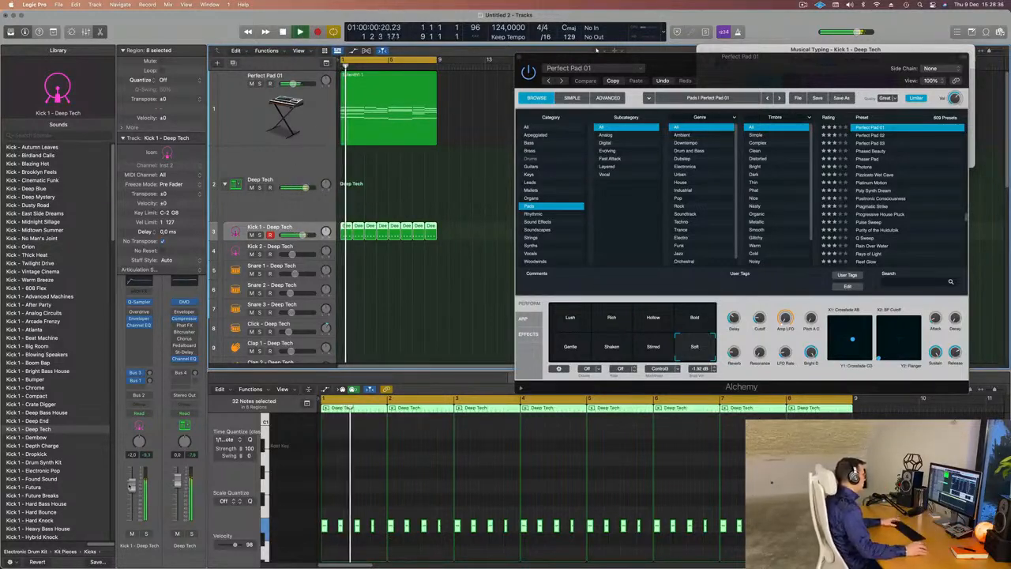
# Lower the Cutoff of Perfect Pad 01 in Alchemy and set the pad track's volume to about -12.2 dB during playback
pyautogui.click(257, 119)
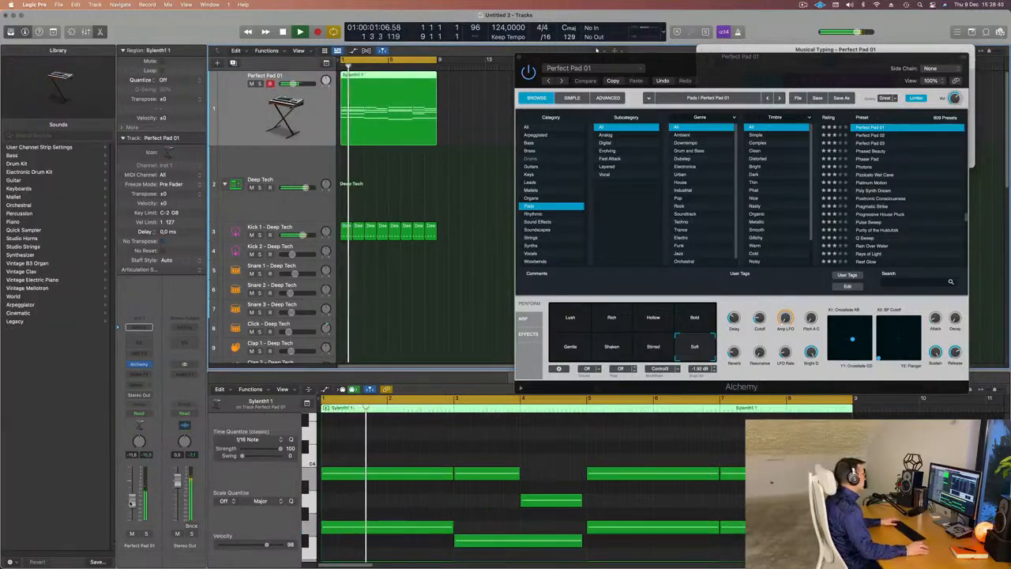
pyautogui.press('Return')
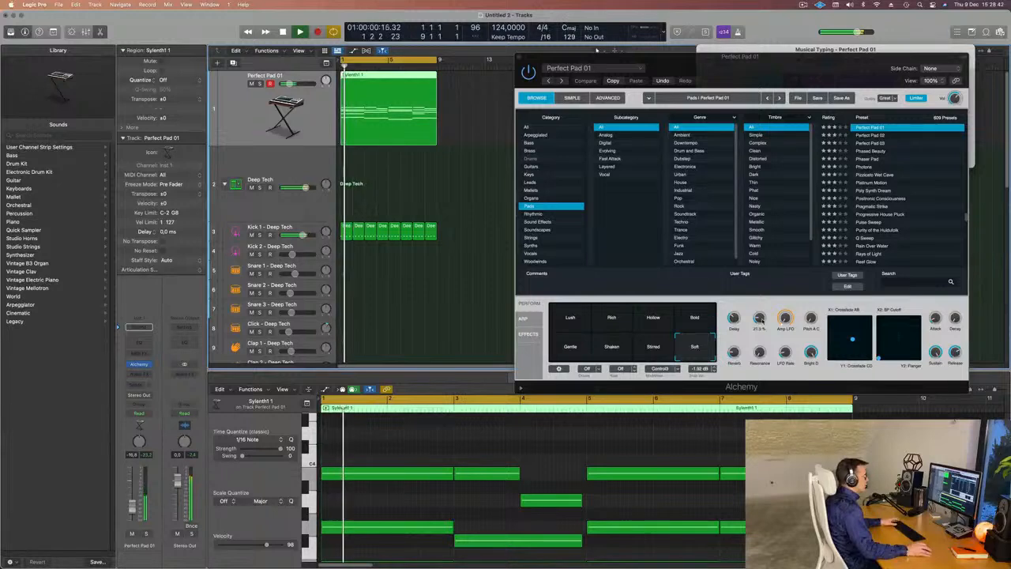
pyautogui.moveTo(757, 319); pyautogui.dragTo(755, 330)
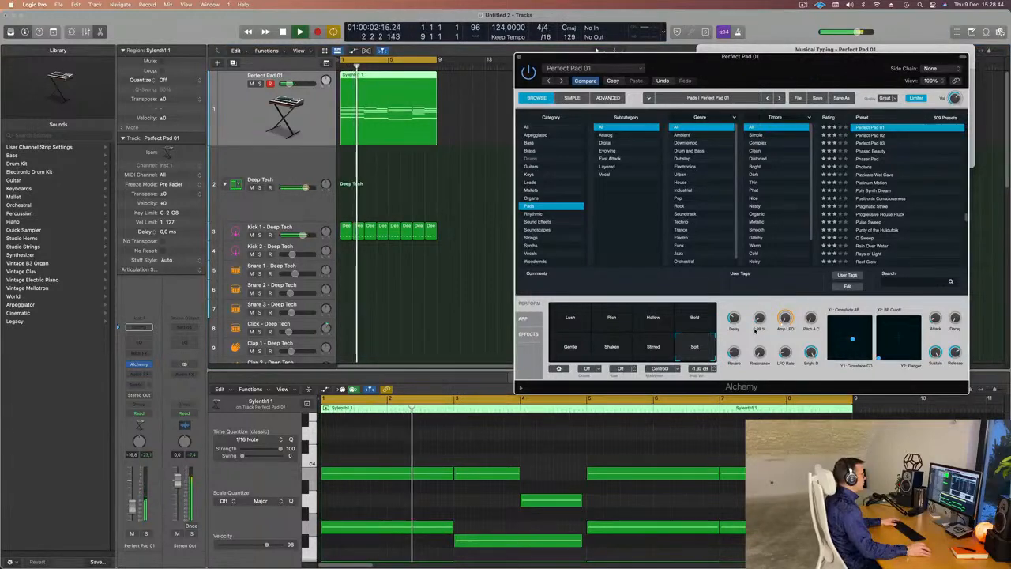
pyautogui.press('Return')
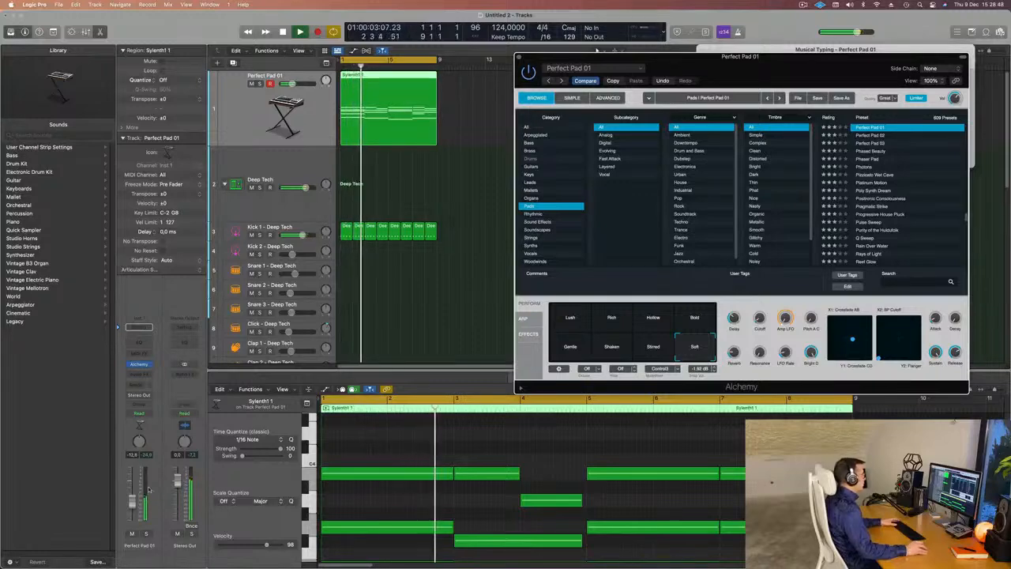
# Close the Alchemy window and play the pad and kick together from the start
pyautogui.moveTo(707, 66); pyautogui.dragTo(578, 94)
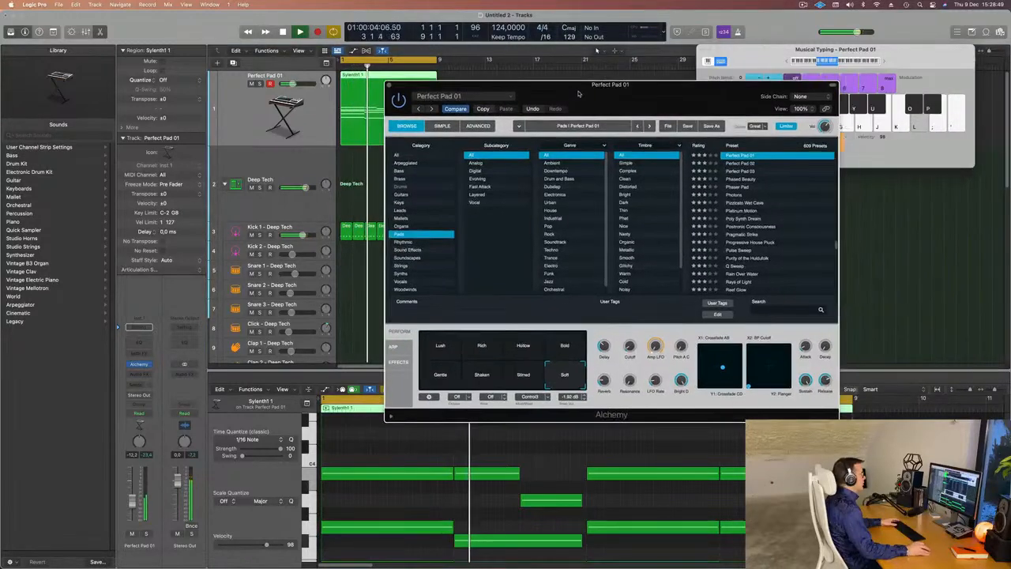
pyautogui.click(389, 84)
pyautogui.press('Return')
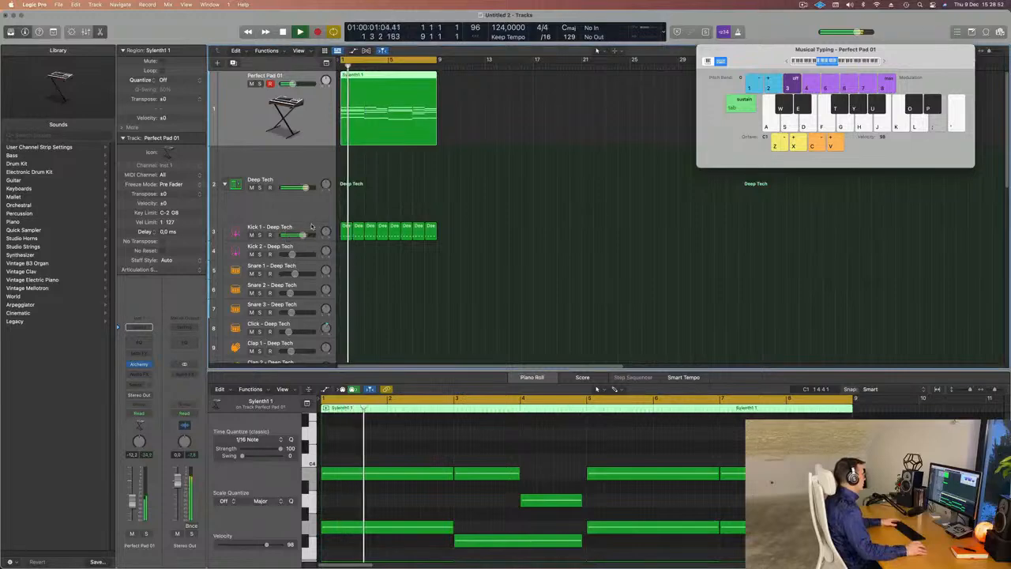
# Set the high shelf of the Kick 1 - Deep Tech Channel EQ to 4120 Hz and -4.5 dB during playback, and close the EQ
pyautogui.click(240, 230)
pyautogui.press('Return')
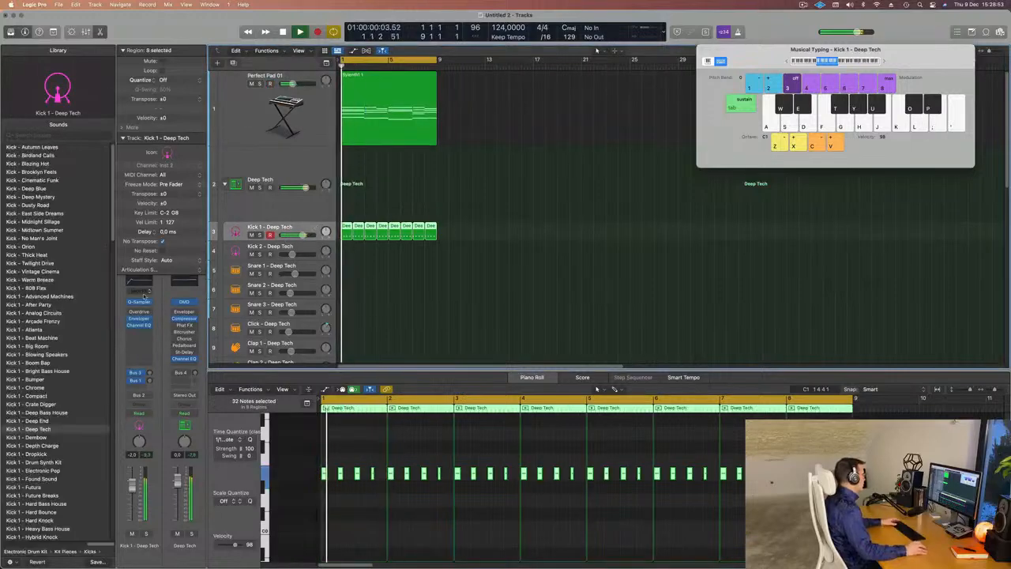
pyautogui.click(142, 285)
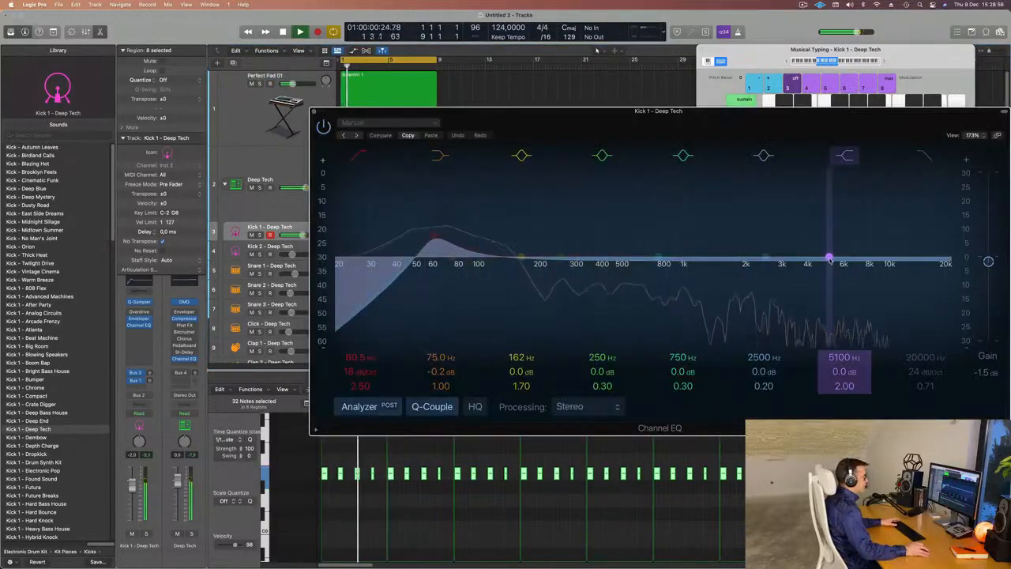
pyautogui.moveTo(828, 257); pyautogui.dragTo(811, 275)
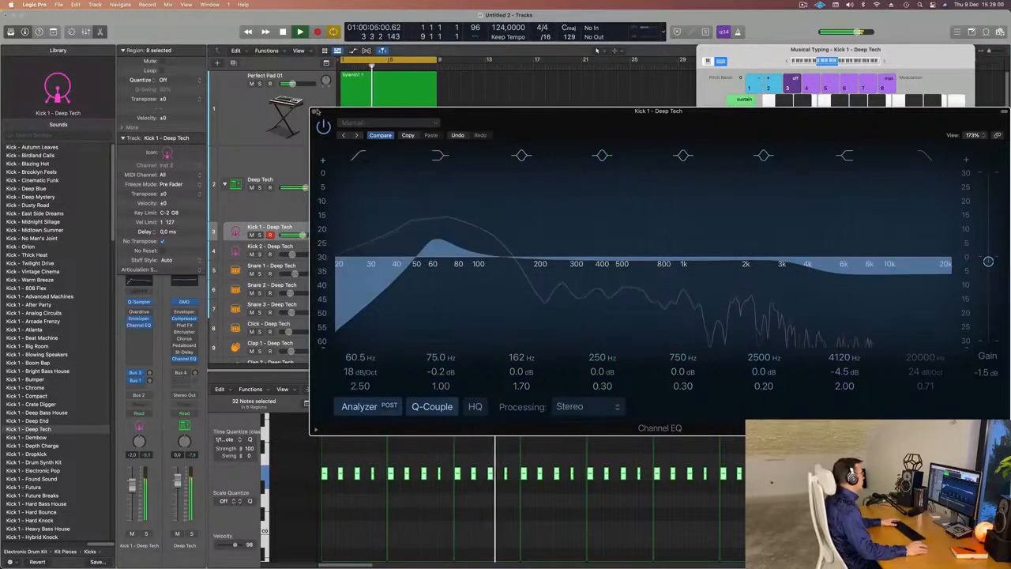
pyautogui.click(313, 112)
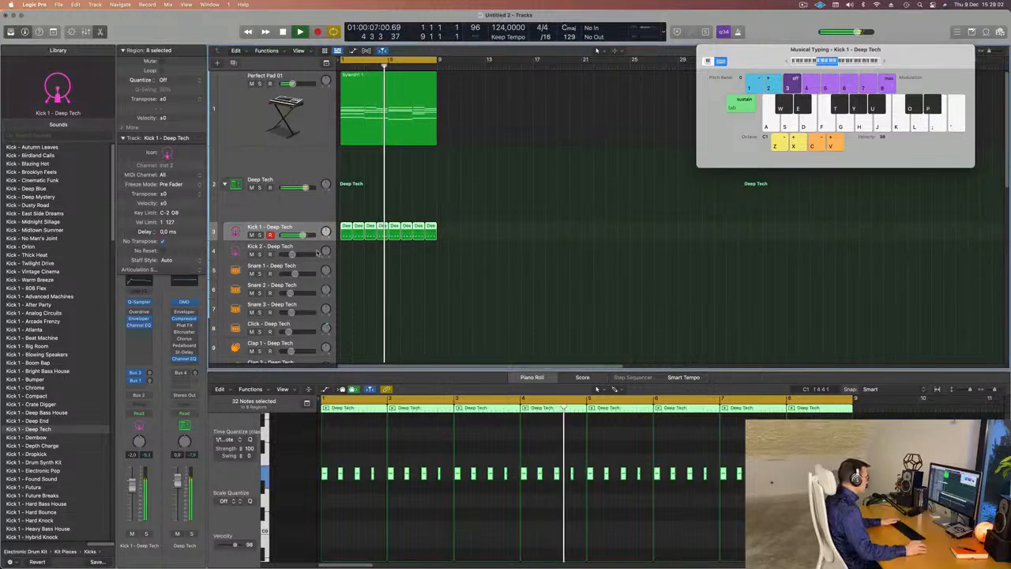
# Stop playback and copy a one-bar kick region to bar 1 of the Hi-Hat Open - Deep Tech track
pyautogui.press('space')
pyautogui.scroll(-3, 563, 237)
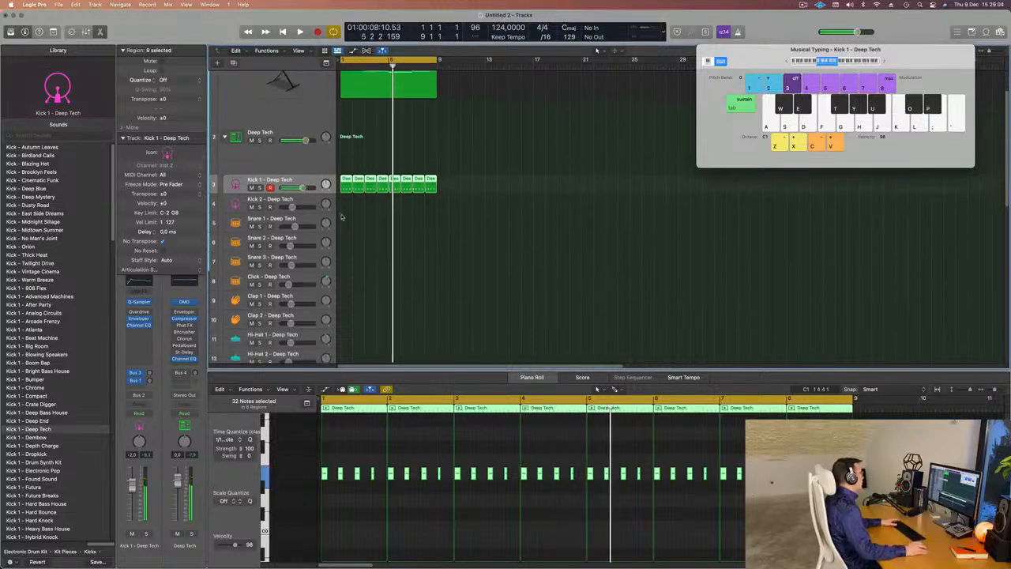
pyautogui.click(375, 185)
pyautogui.moveTo(343, 156); pyautogui.dragTo(338, 350)
# Shift all four notes of the open hi-hat region forward by an eighth note onto the offbeats and audition the pattern
pyautogui.moveTo(391, 458); pyautogui.dragTo(331, 482)
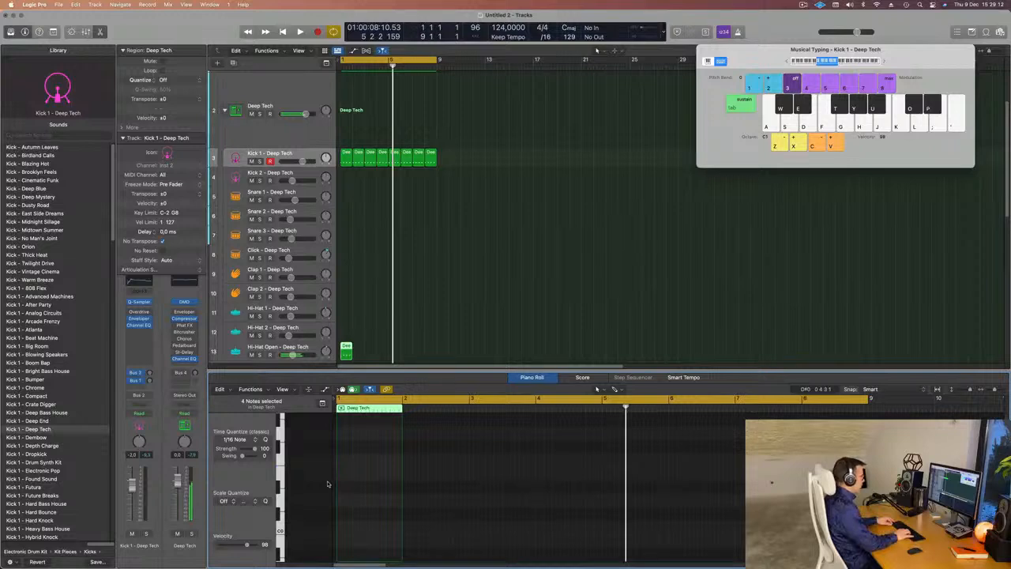
pyautogui.press('space')
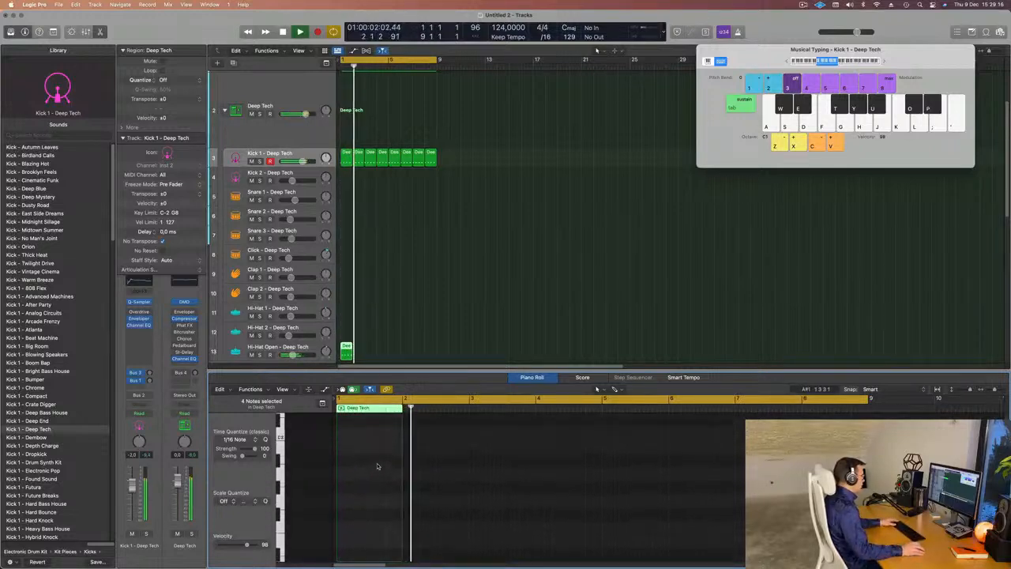
pyautogui.press('space')
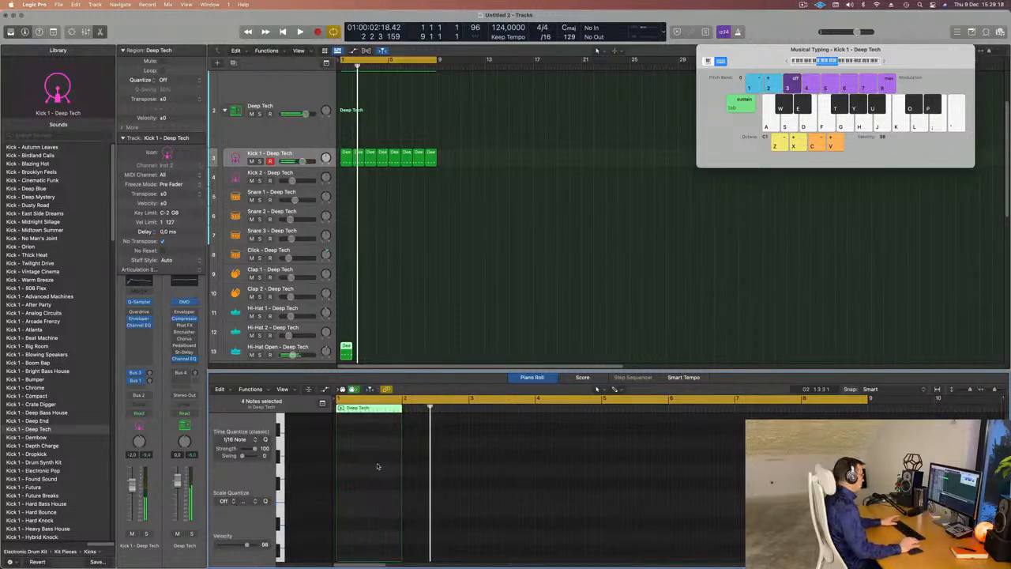
pyautogui.press('space')
pyautogui.press('space')
# Repeat the one-bar open hi-hat region seven times to fill bars 1 to 8
pyautogui.moveTo(440, 350); pyautogui.dragTo(345, 361)
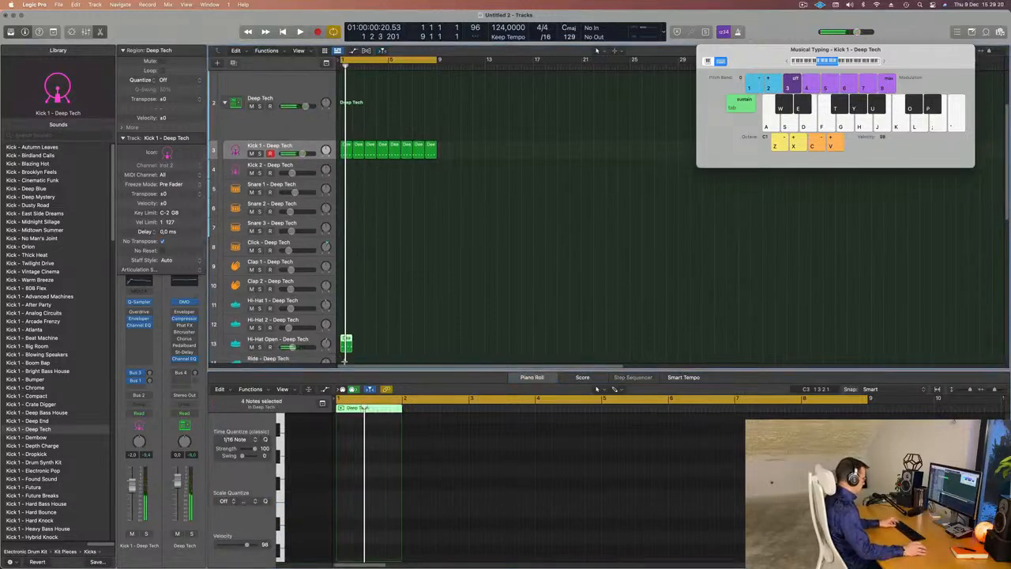
pyautogui.press('super+r')
pyautogui.press('super+r')
pyautogui.press('super+r')
pyautogui.press('super+r')
pyautogui.press('super+r')
pyautogui.press('super+r')
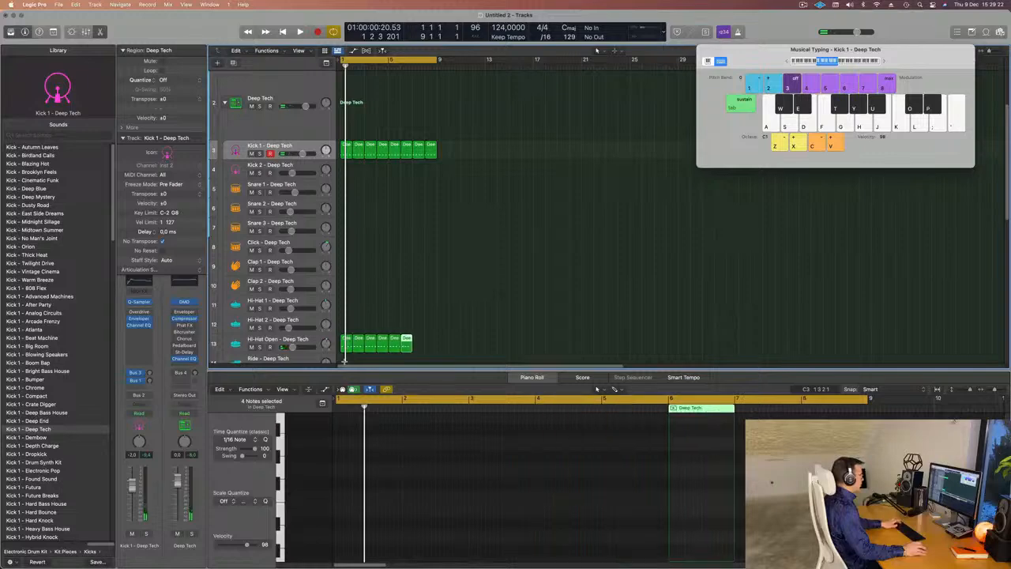
pyautogui.press('super+r')
# Select the Hi-Hat Open - Deep Tech track and lower its volume to about -16.4 dB while the loop plays
pyautogui.press('space')
pyautogui.click(278, 339)
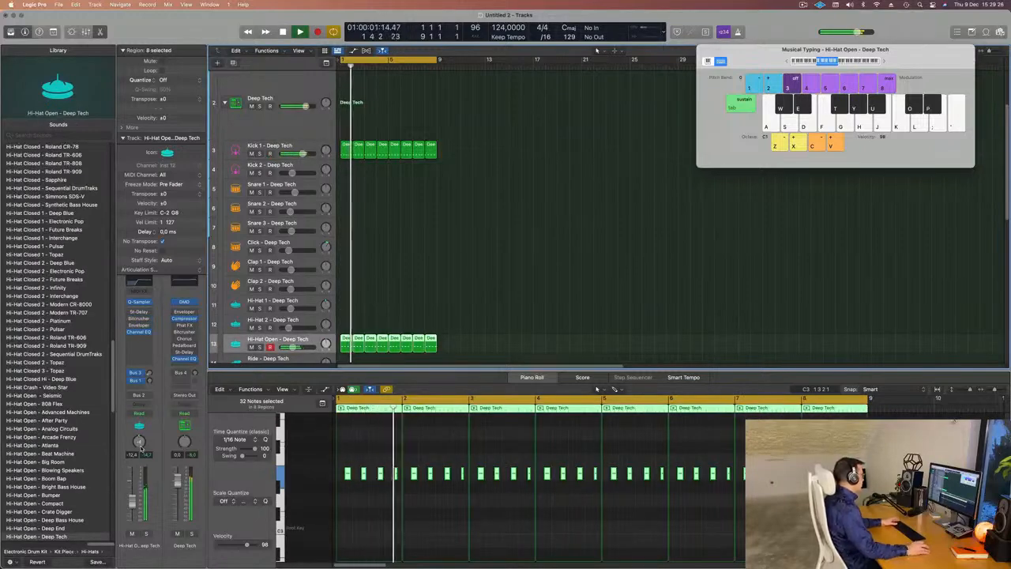
pyautogui.press('Return')
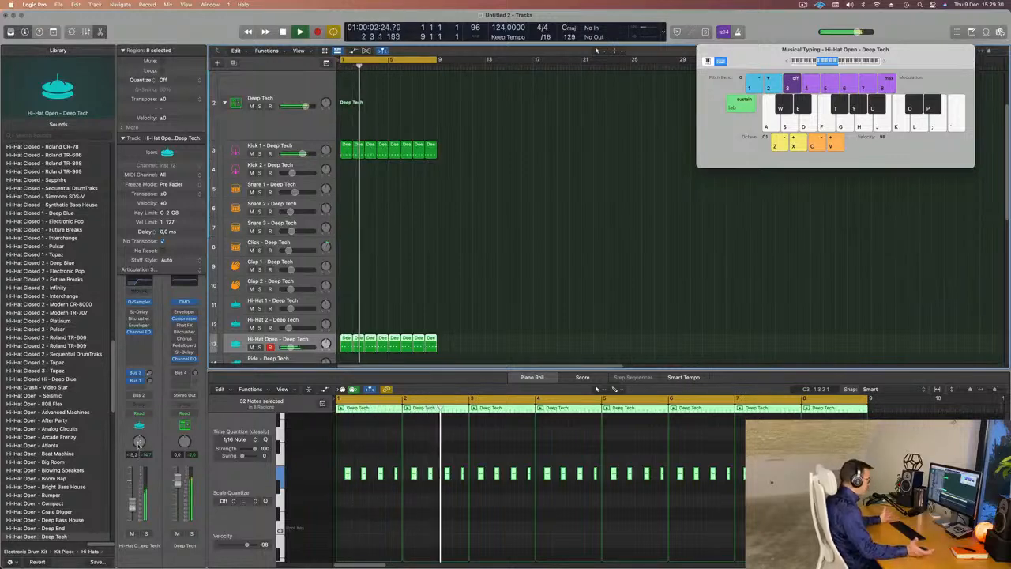
pyautogui.press('Return')
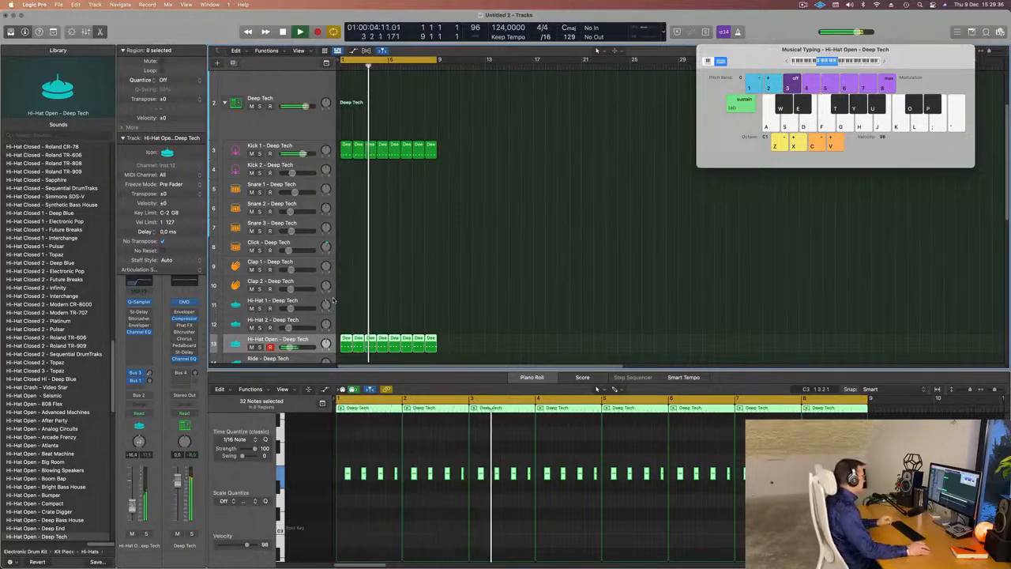
# Stop playback and copy the first kick region to bar 1 of the Clap 1 - Deep Tech track
pyautogui.scroll(-1, 477, 302)
pyautogui.scroll(-3, 474, 298)
pyautogui.press('space')
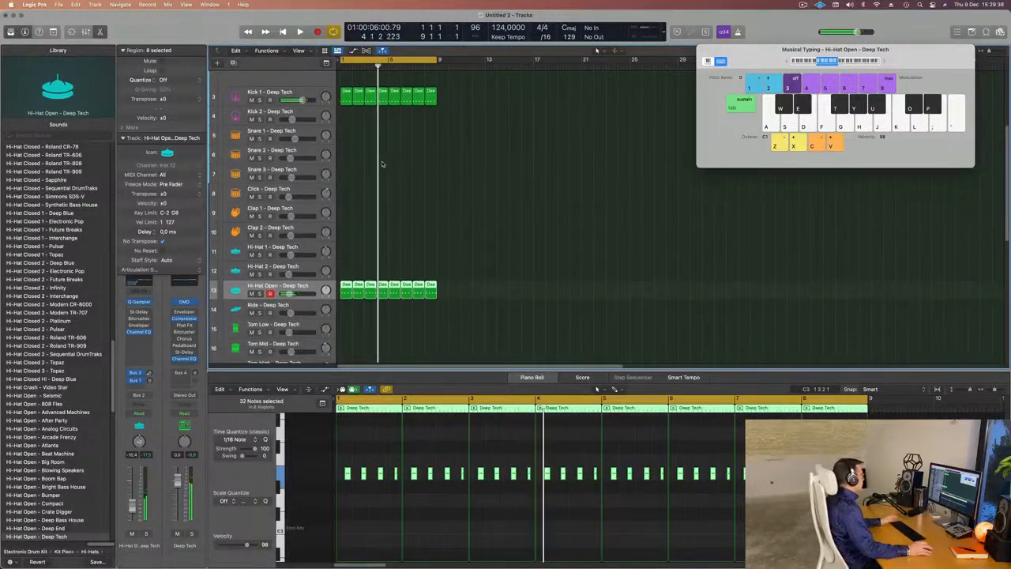
pyautogui.moveTo(342, 93); pyautogui.dragTo(341, 213)
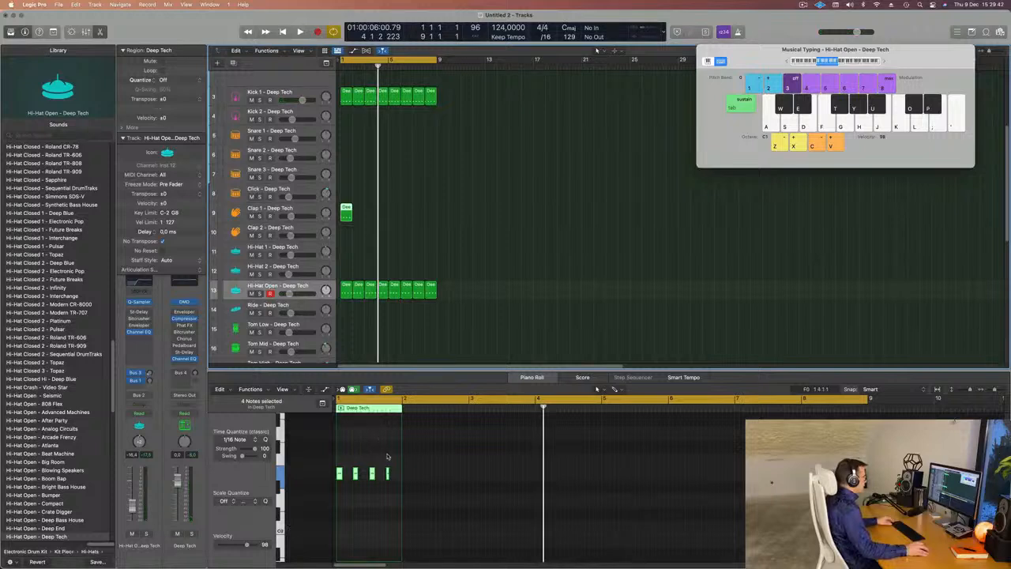
# Reduce the clap region to its first note and adjust the Clap 1 - Deep Tech track's delay send while auditioning the loop
pyautogui.moveTo(387, 456); pyautogui.dragTo(302, 498)
pyautogui.press('Delete')
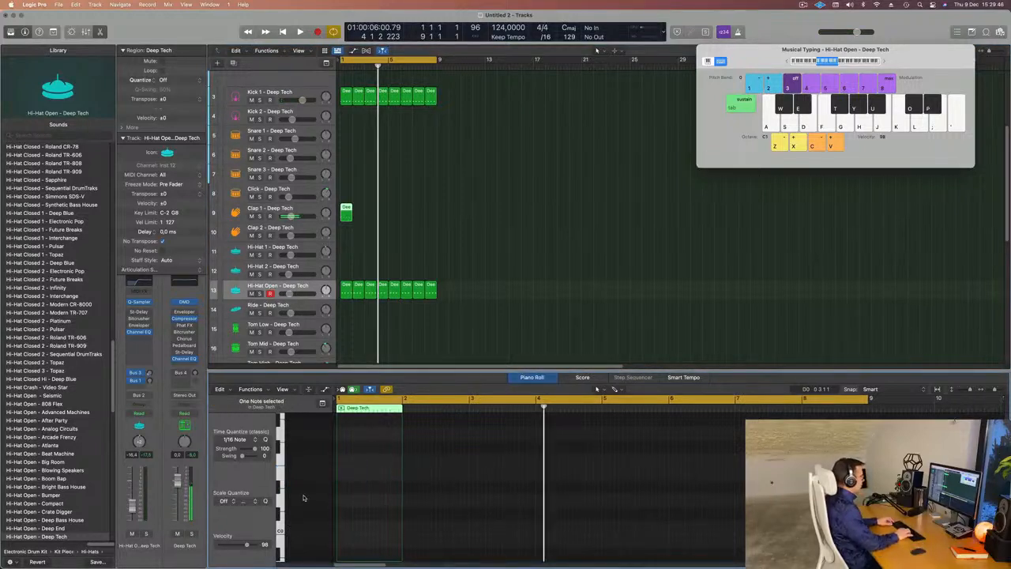
pyautogui.press('space')
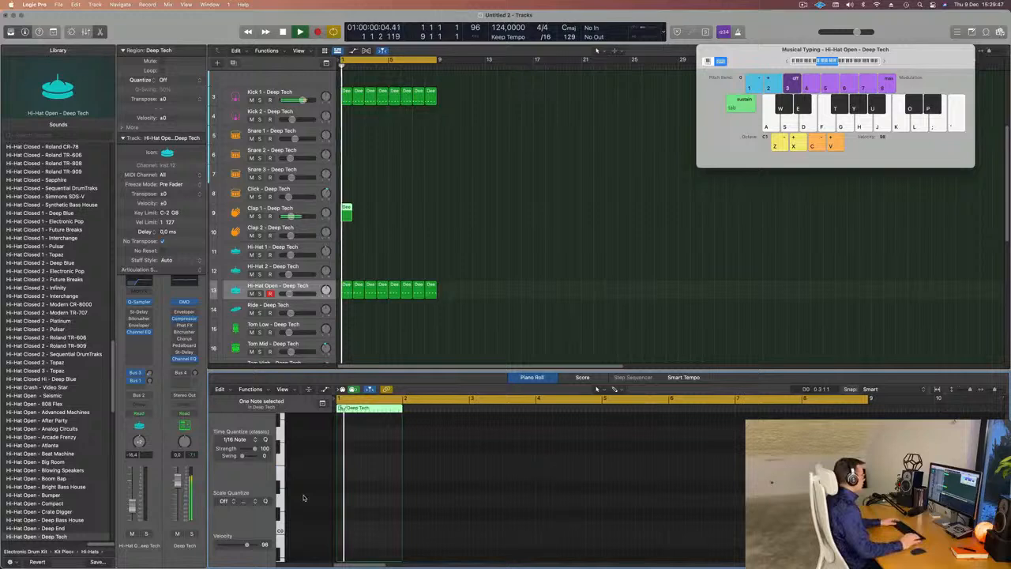
pyautogui.click(298, 210)
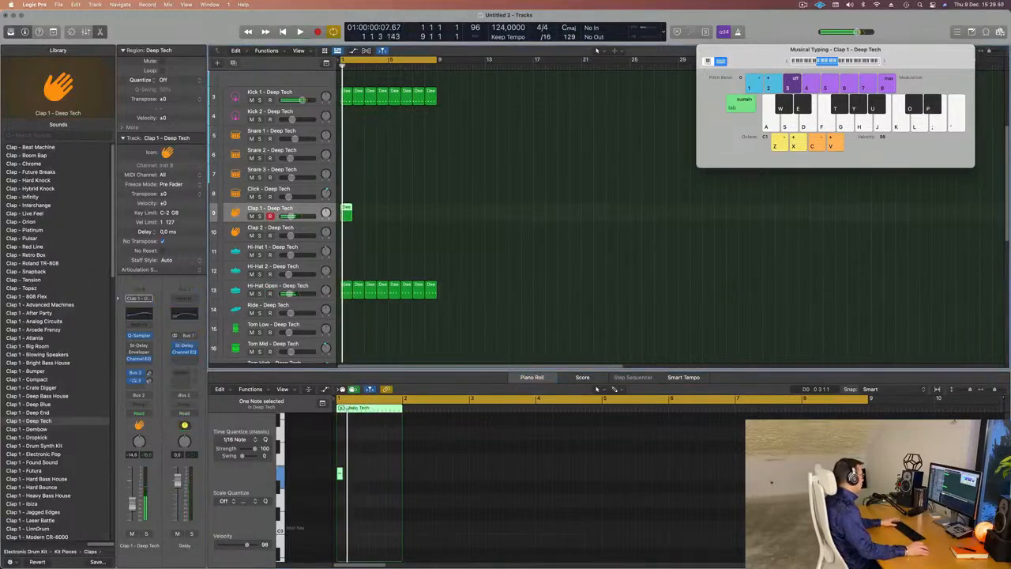
pyautogui.press('space')
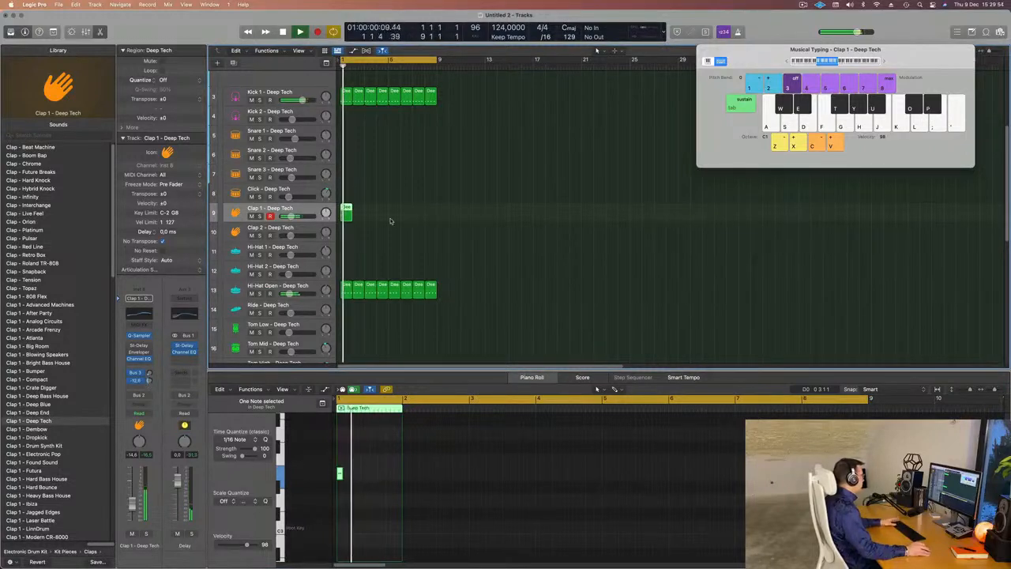
# Repeat the one-bar clap region seven times to fill bars 1 to 8
pyautogui.moveTo(415, 199); pyautogui.dragTo(348, 231)
pyautogui.press('super+r')
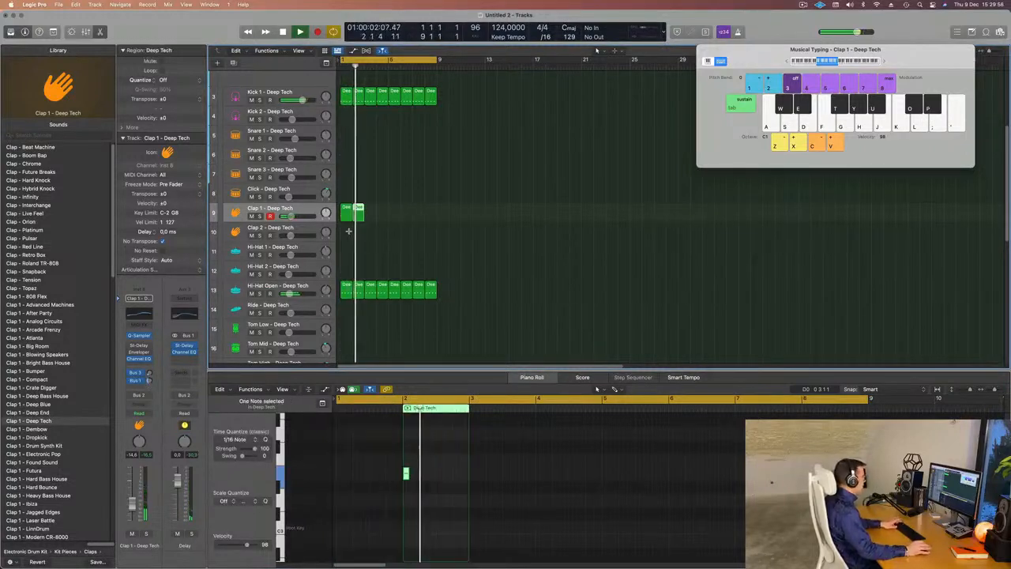
pyautogui.press('super+r')
pyautogui.press('super+r')
pyautogui.press('super+r')
pyautogui.press('super+r')
pyautogui.press('super+r')
pyautogui.press('super+r')
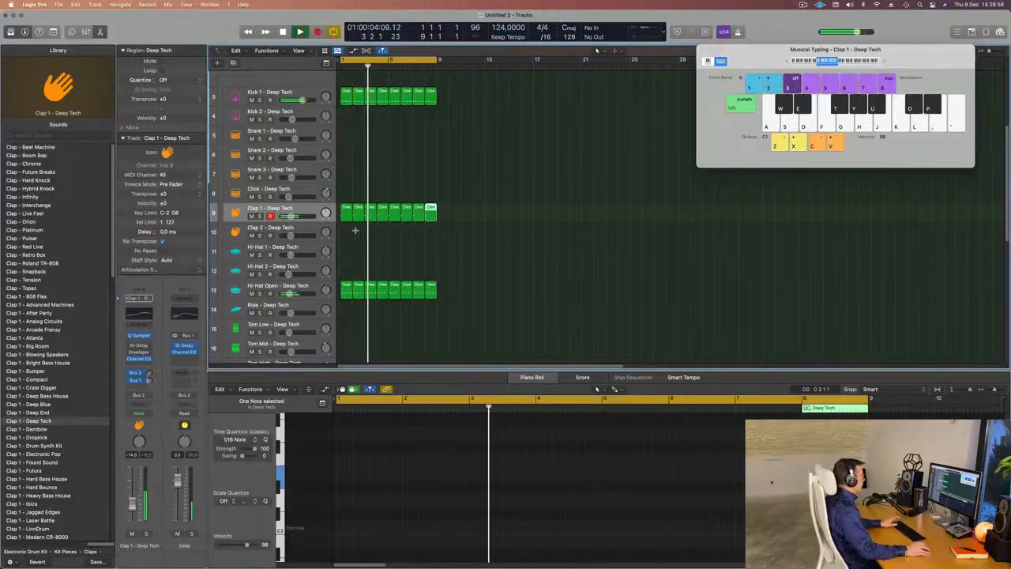
# Select the Clap 1 - Deep Tech track with its regions and lower its volume to about -17.8 dB while the loop plays
pyautogui.click(467, 187)
pyautogui.press('Return')
pyautogui.click(264, 209)
pyautogui.press('Return')
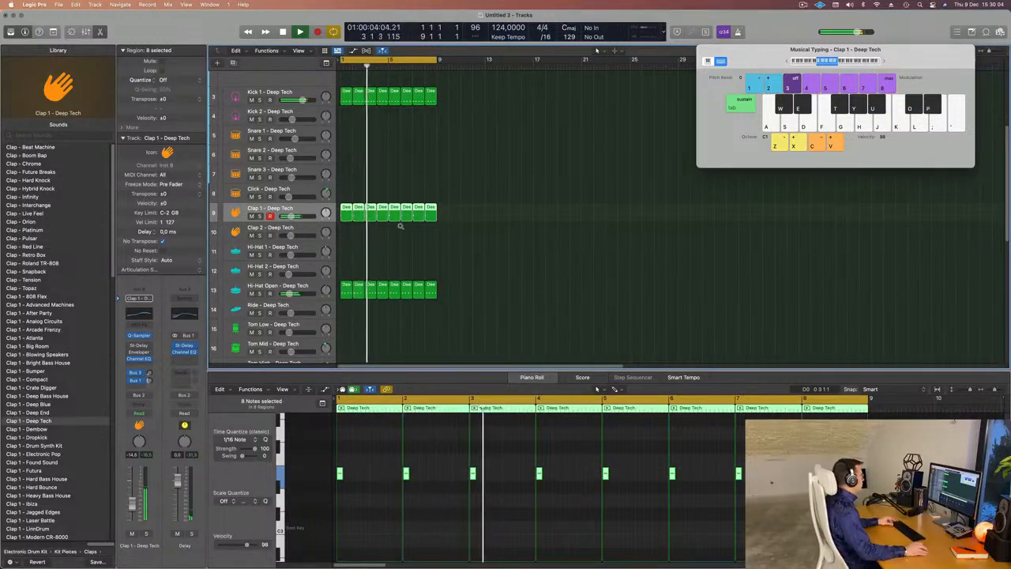
pyautogui.scroll(-1, 401, 226)
pyautogui.press('Return')
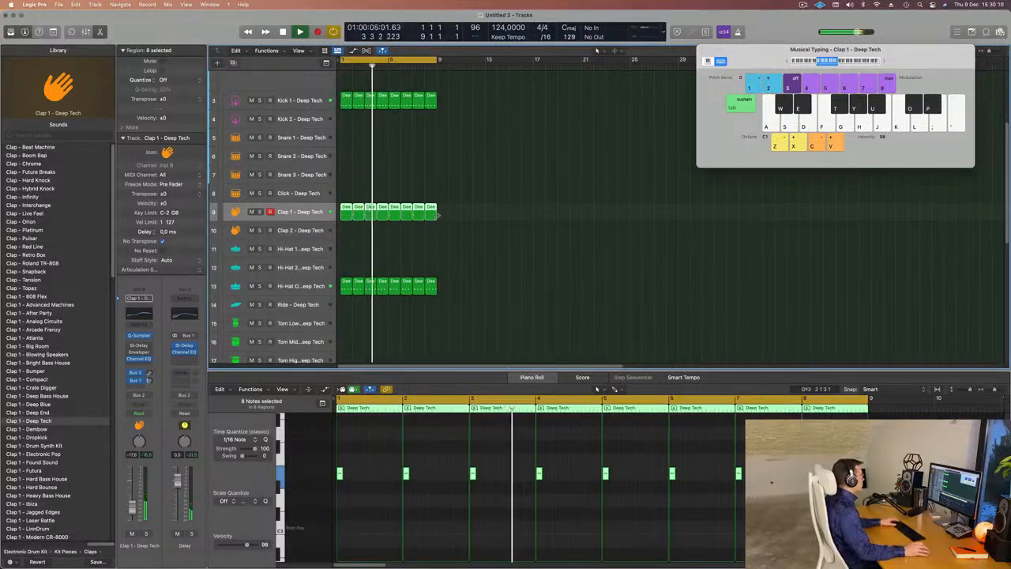
# Copy the first clap region to bar 1 of the Block - Deep Tech track
pyautogui.click(434, 251)
pyautogui.scroll(-4, 435, 251)
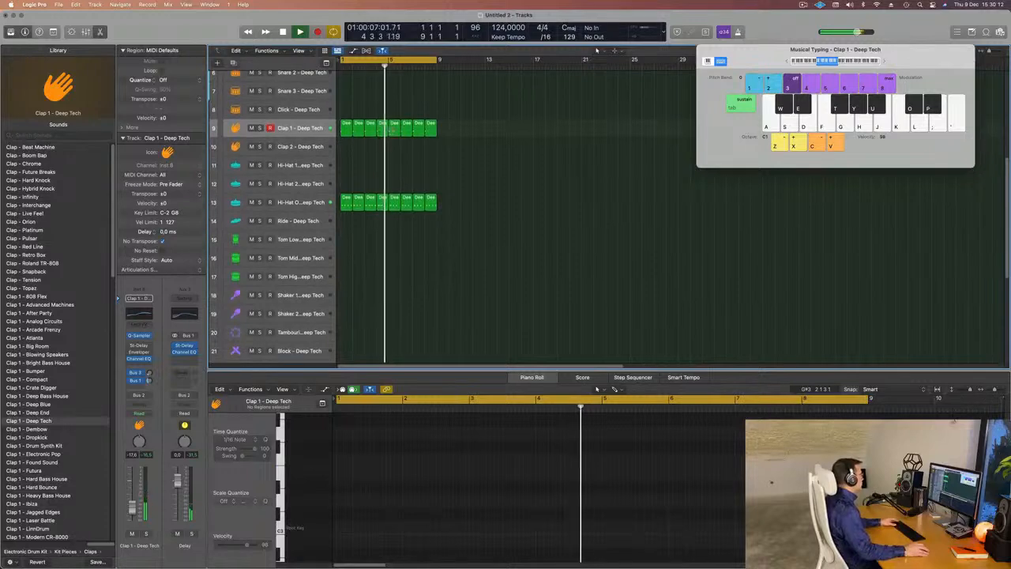
pyautogui.click(344, 204)
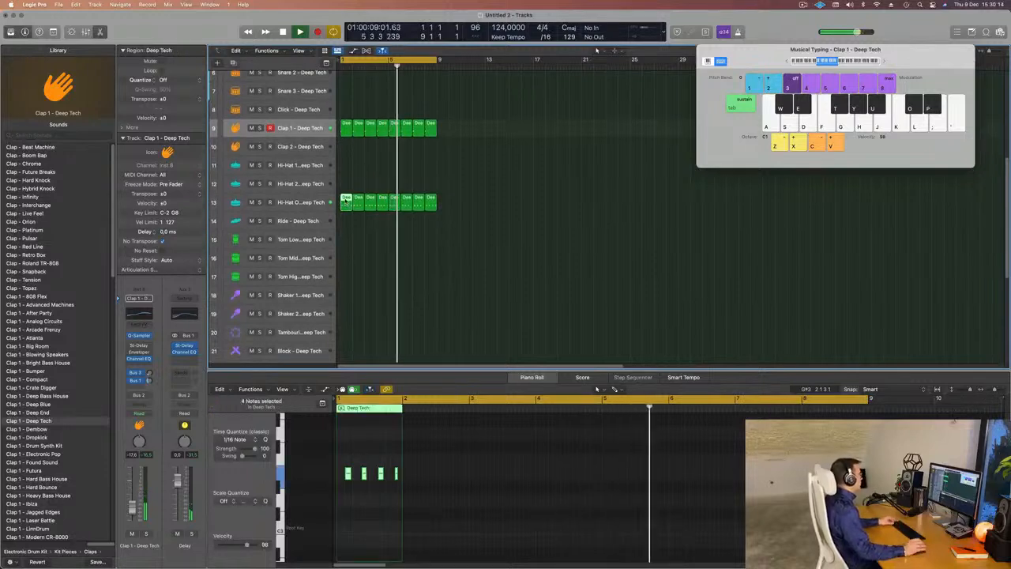
pyautogui.scroll(-1, 345, 204)
pyautogui.scroll(-3, 345, 205)
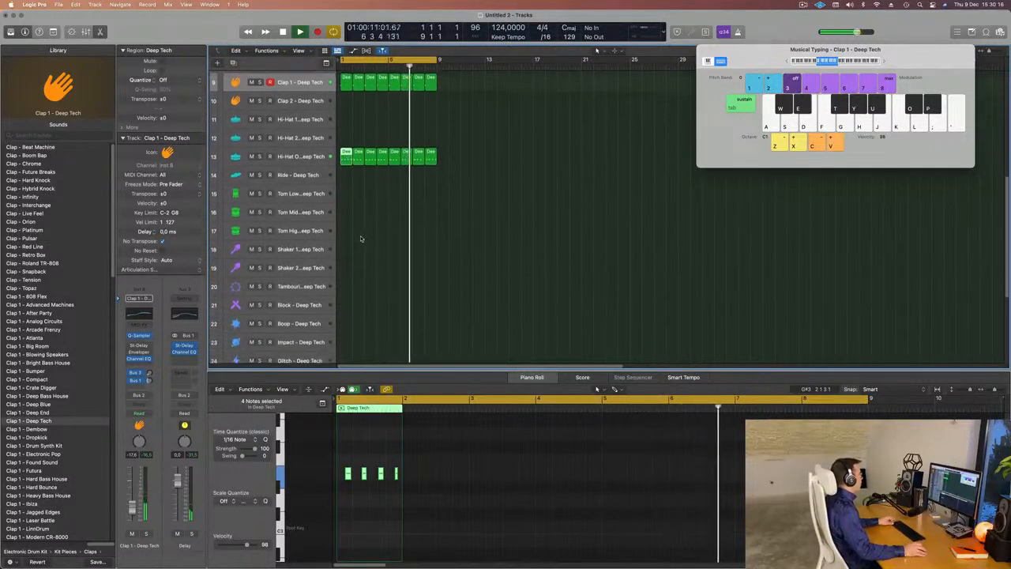
pyautogui.scroll(-1, 384, 207)
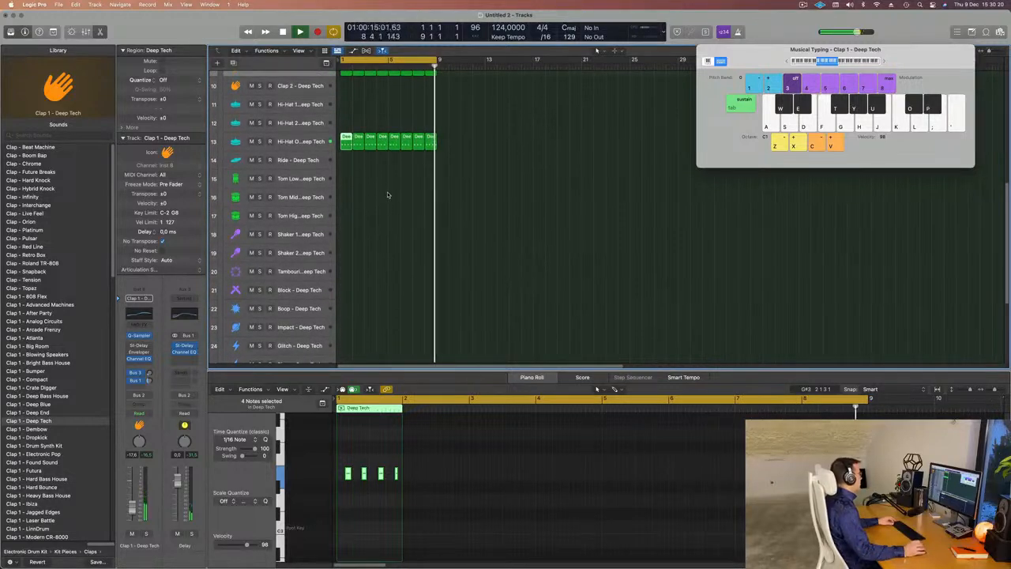
pyautogui.press('space')
pyautogui.scroll(2, 387, 187)
pyautogui.scroll(1, 334, 116)
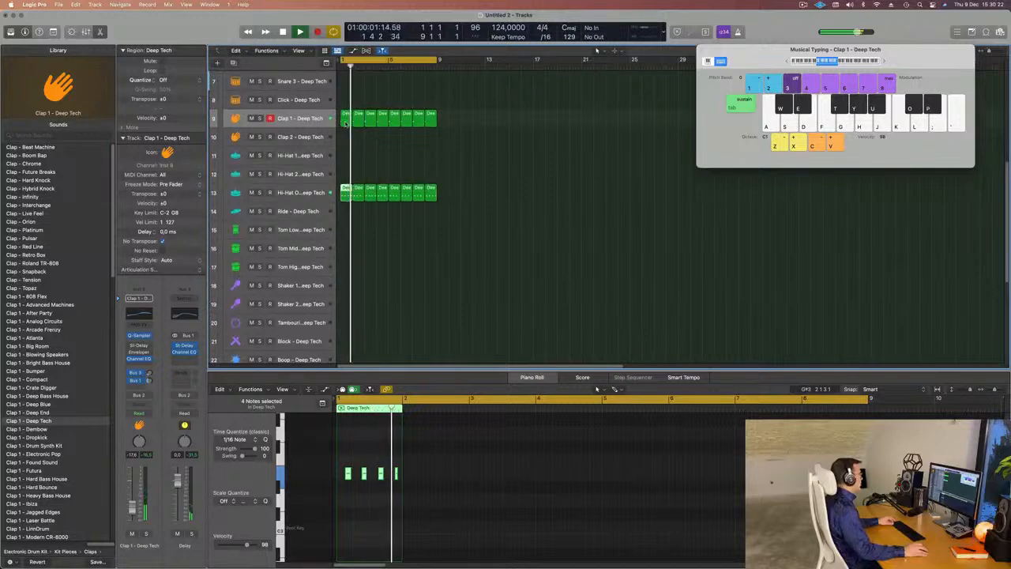
pyautogui.click(345, 122)
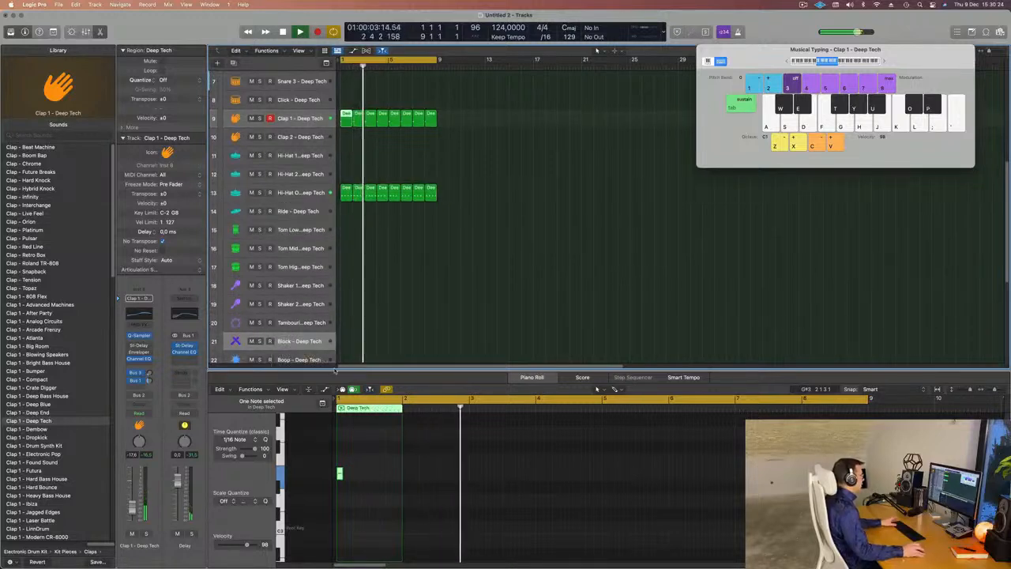
pyautogui.moveTo(346, 118); pyautogui.dragTo(346, 344)
# Select the Block - Deep Tech track and play the loop from the start to audition its sound
pyautogui.press('space')
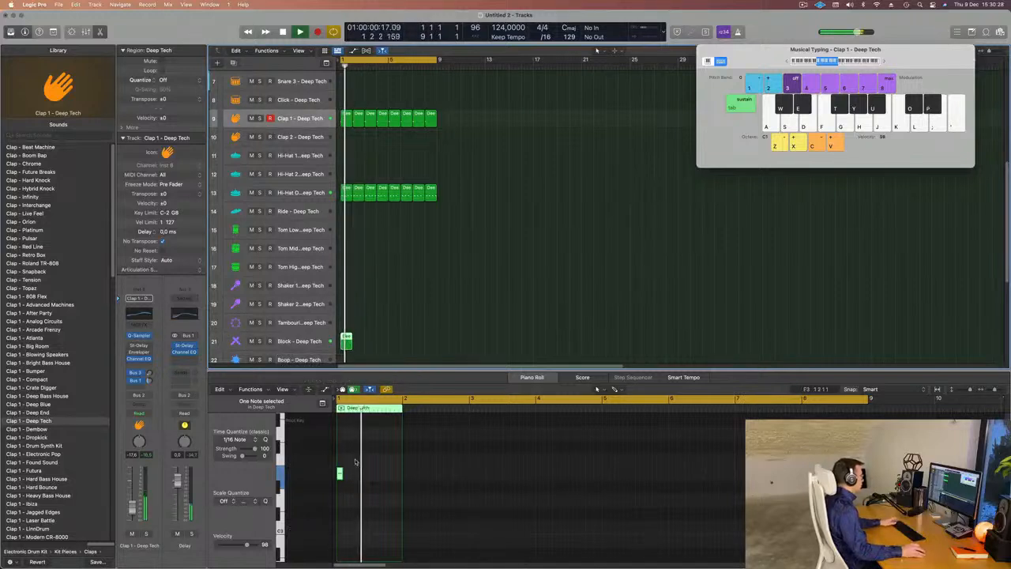
pyautogui.moveTo(325, 498); pyautogui.dragTo(325, 496)
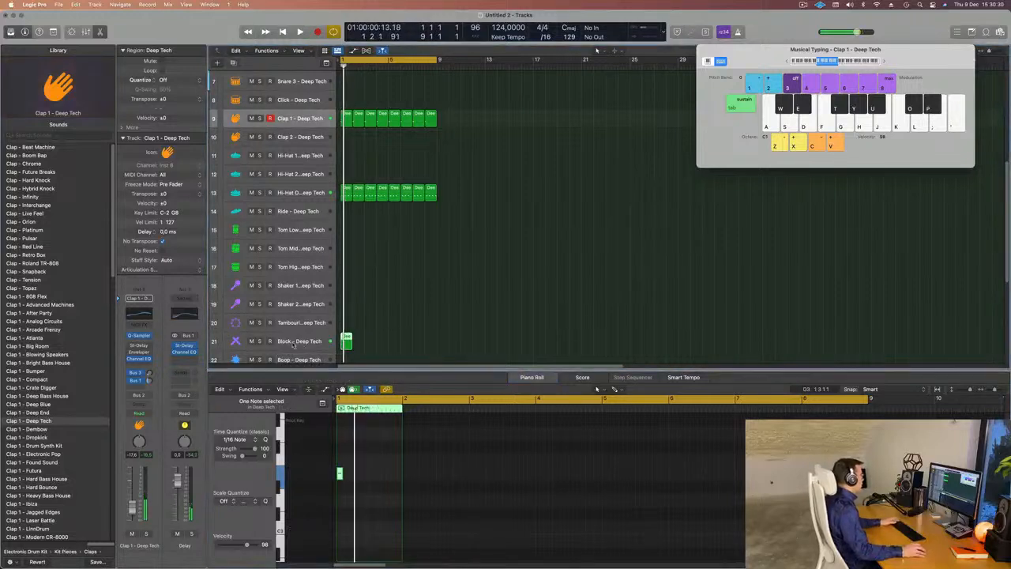
pyautogui.click(333, 340)
pyautogui.press('space')
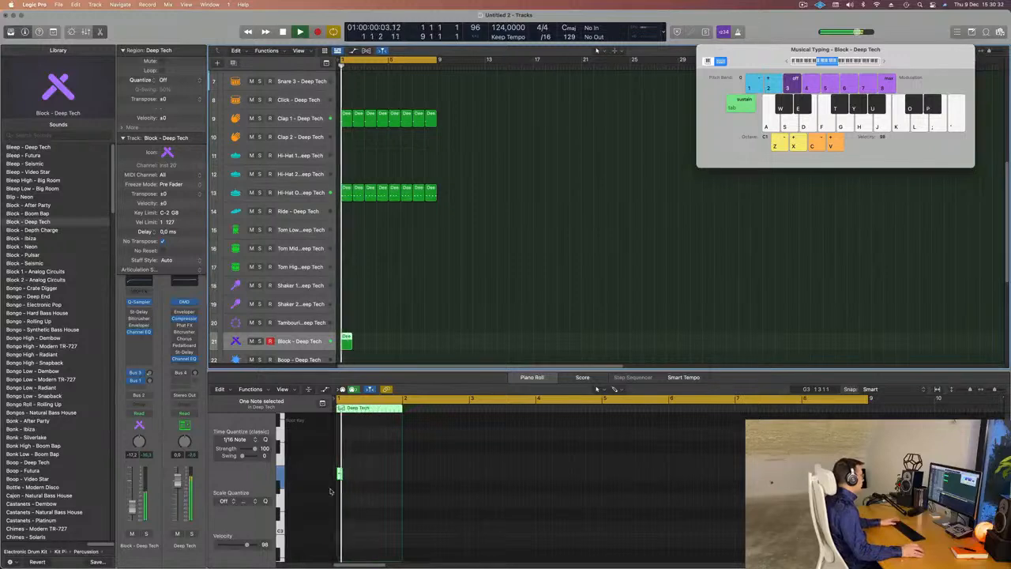
# Nudge the single note in the Block region forward by five sixteenth notes while the loop plays
pyautogui.moveTo(330, 489); pyautogui.dragTo(346, 472)
pyautogui.hotkey('alt', 'Right')
pyautogui.hotkey('alt', 'Right')
pyautogui.hotkey('alt', 'Right')
pyautogui.hotkey('alt', 'Right')
pyautogui.hotkey('alt', 'Right')
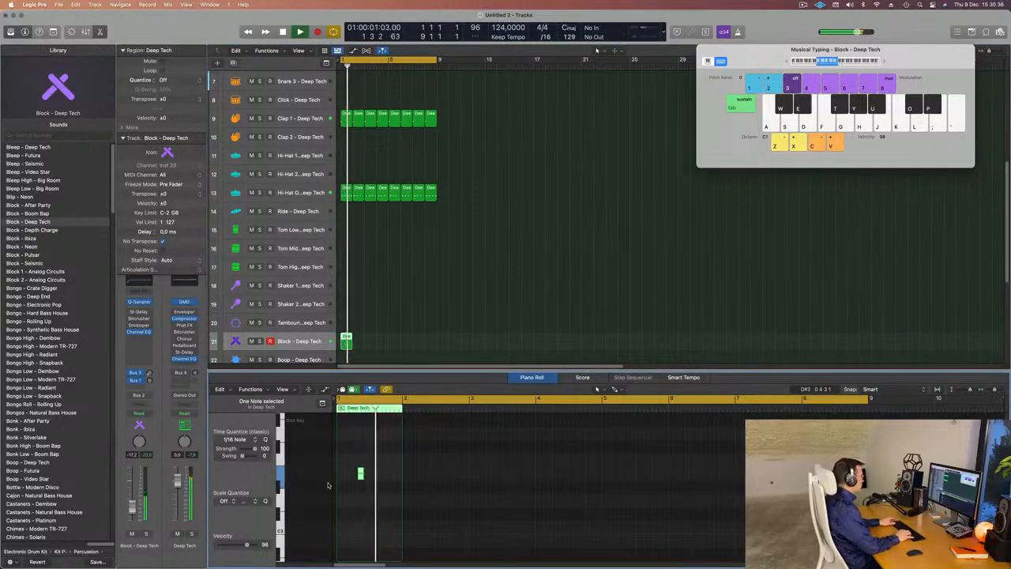
pyautogui.scroll(5, 367, 485)
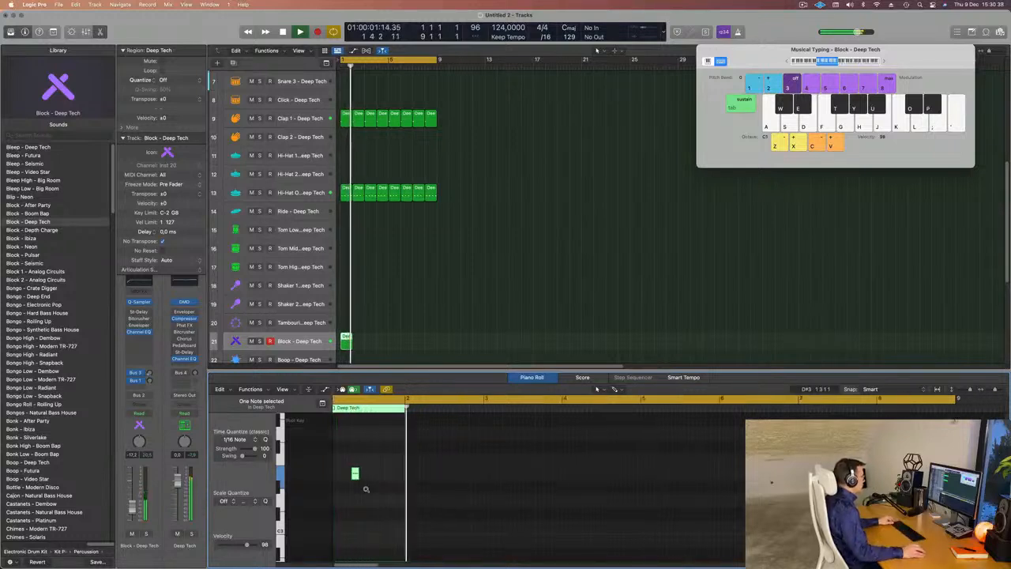
pyautogui.press('super+space')
pyautogui.hscroll(-3, 371, 479)
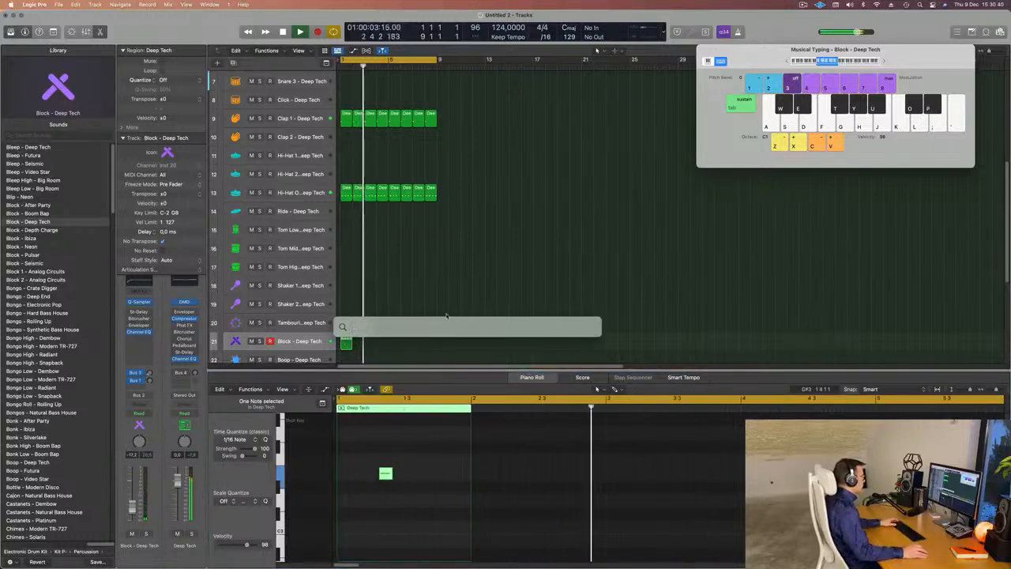
# Copy the note in the Block region to two sixteenth notes after the original and replay the loop from the start
pyautogui.click(386, 344)
pyautogui.click(352, 341)
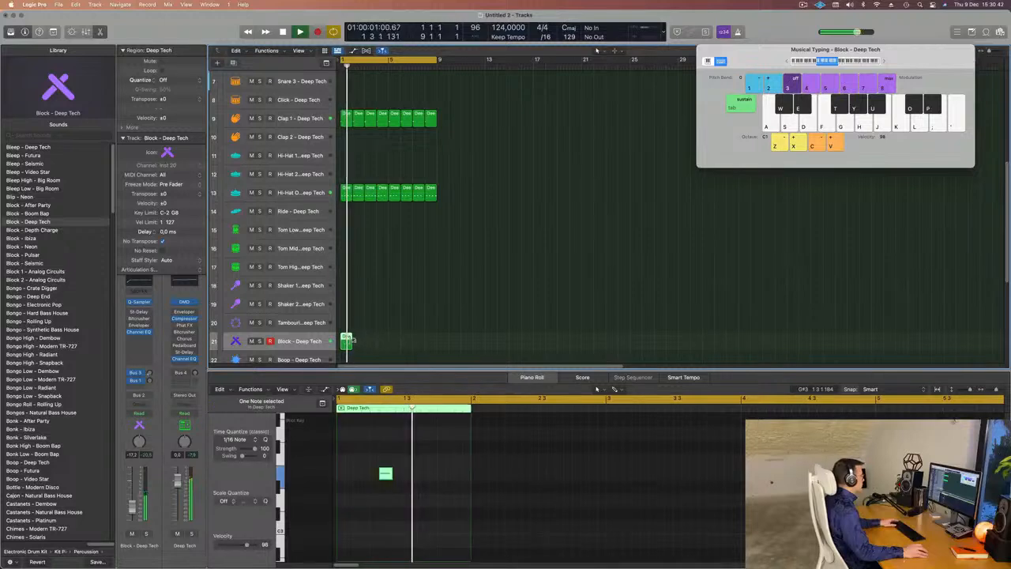
pyautogui.moveTo(385, 474); pyautogui.dragTo(417, 481)
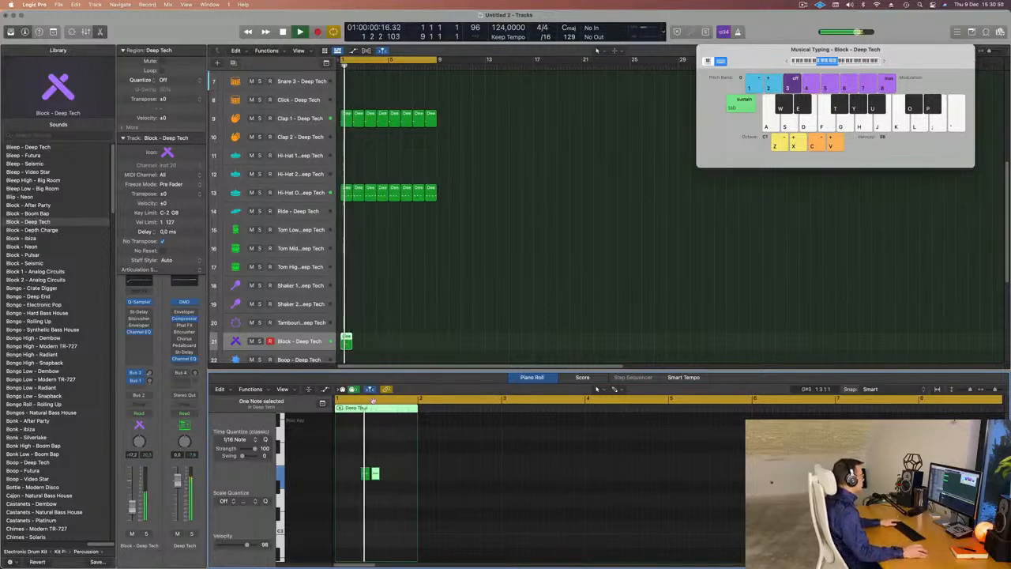
pyautogui.click(301, 338)
pyautogui.press('space')
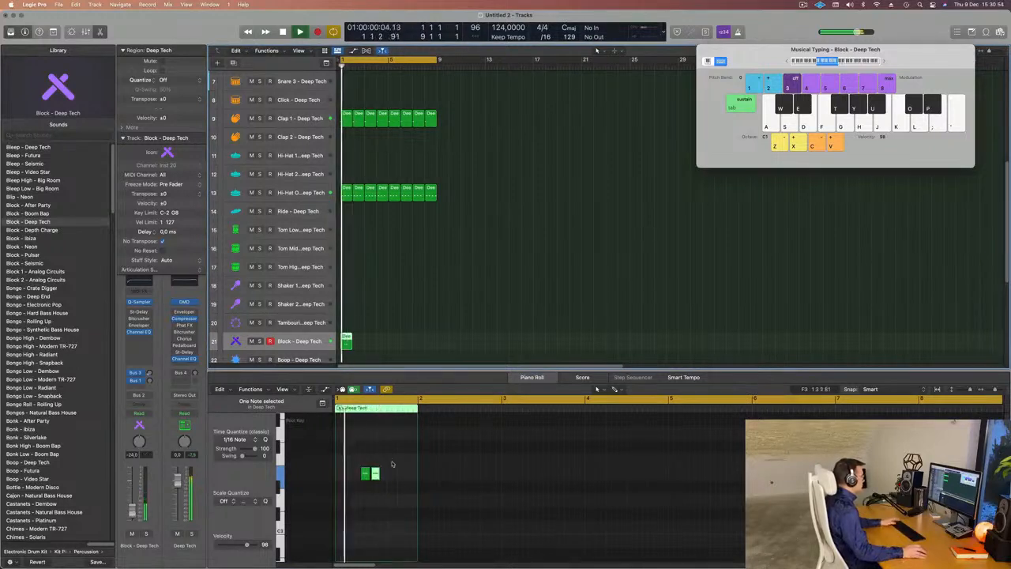
# Repeat the two-note Block region through bar 8 and set the Block - Deep Tech volume to about -19.5 dB
pyautogui.click(356, 479)
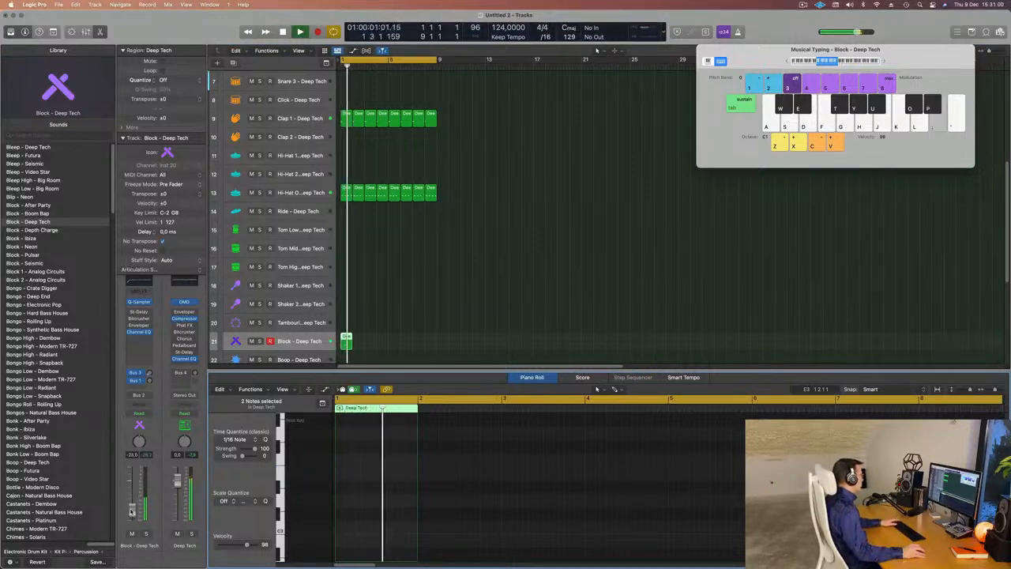
pyautogui.scroll(-5, 356, 488)
pyautogui.moveTo(386, 487); pyautogui.dragTo(362, 520)
pyautogui.press('space')
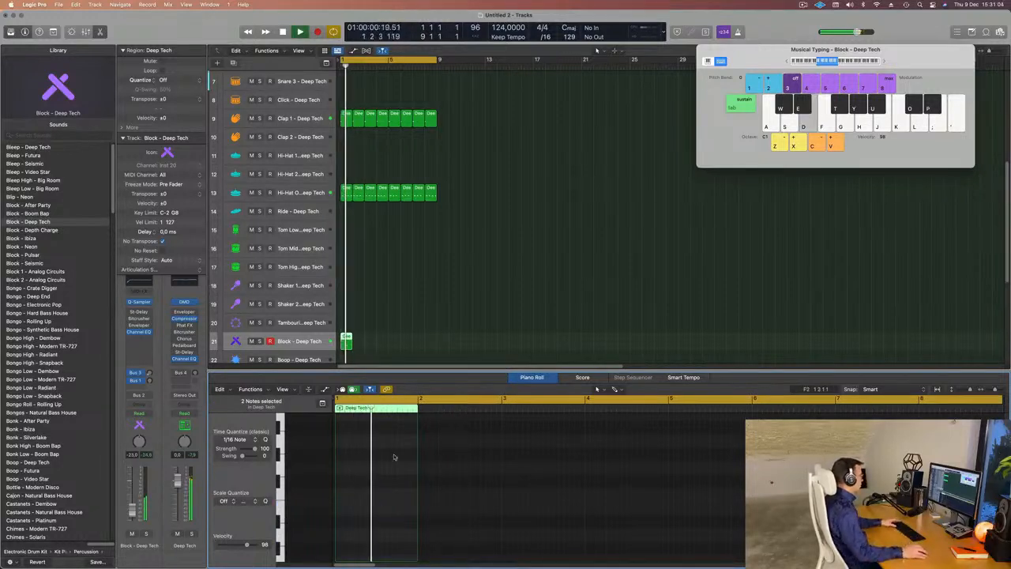
pyautogui.press('space')
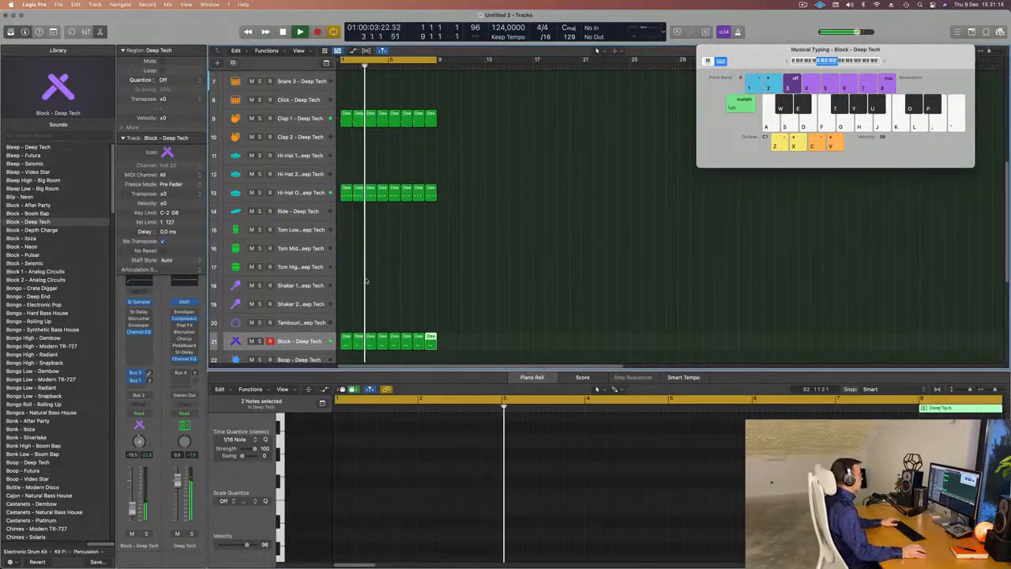
# Copy the first open hi-hat region to bar 1 of the Shaker 2 - Deep Tech track and stop playback
pyautogui.scroll(4, 395, 285)
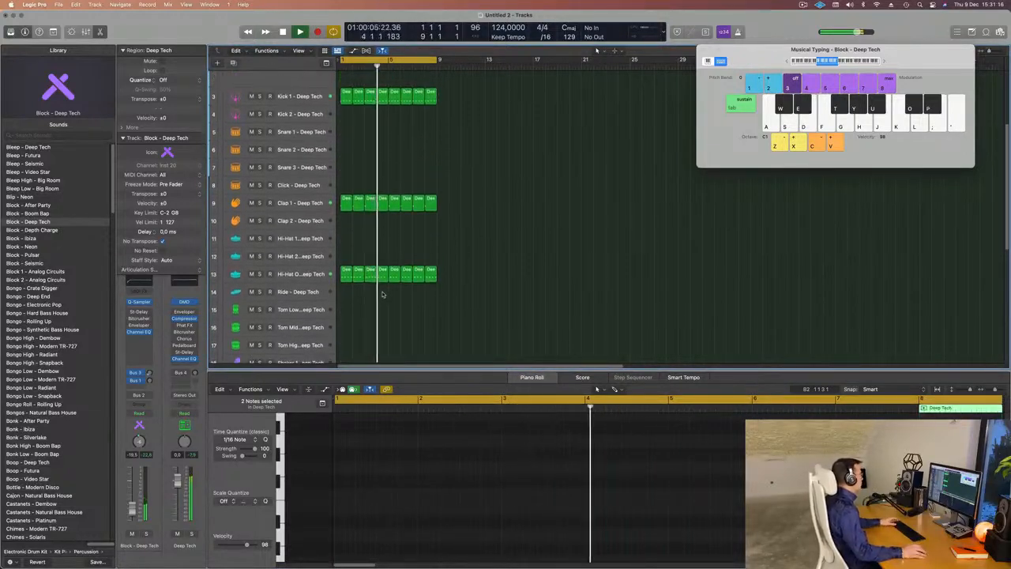
pyautogui.scroll(-6, 379, 269)
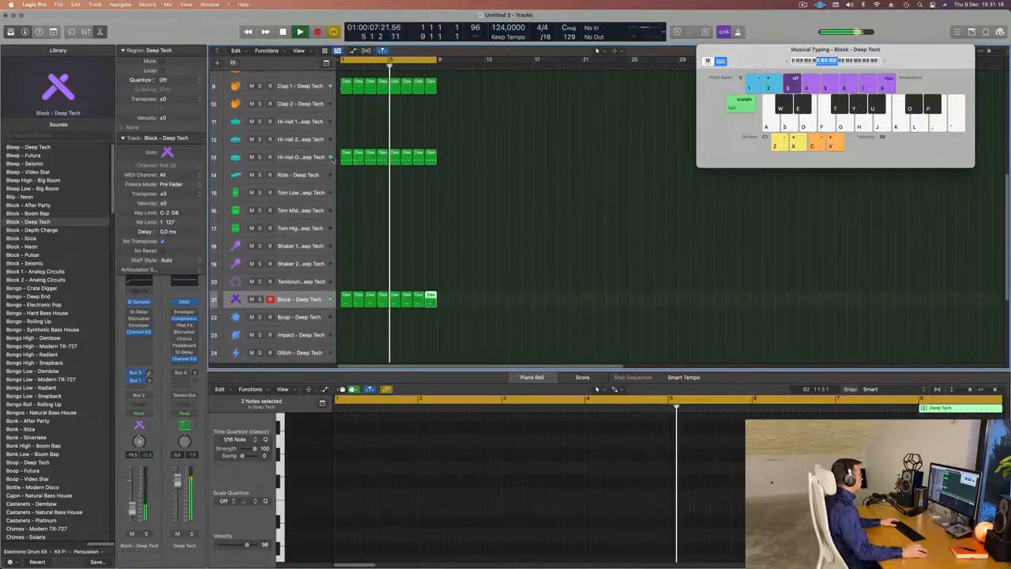
pyautogui.moveTo(348, 155)
pyautogui.mouseDown()
pyautogui.moveTo(344, 288)
pyautogui.moveTo(344, 268)
pyautogui.mouseUp()
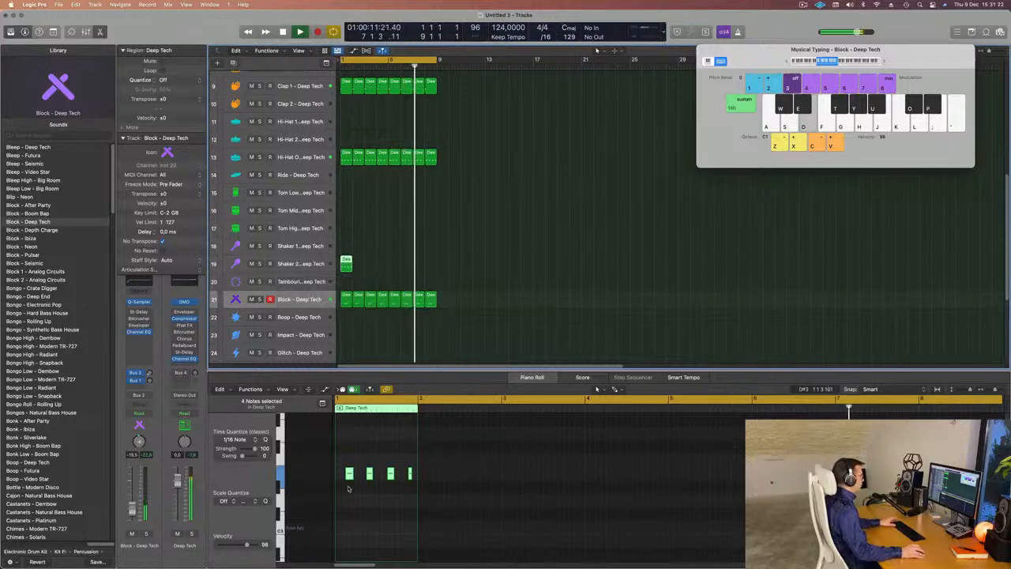
pyautogui.press('space')
# Duplicate the four shaker notes across the one-bar region so that every sixteenth note is filled
pyautogui.moveTo(344, 460)
pyautogui.mouseDown()
pyautogui.moveTo(410, 491)
pyautogui.moveTo(416, 482)
pyautogui.mouseUp()
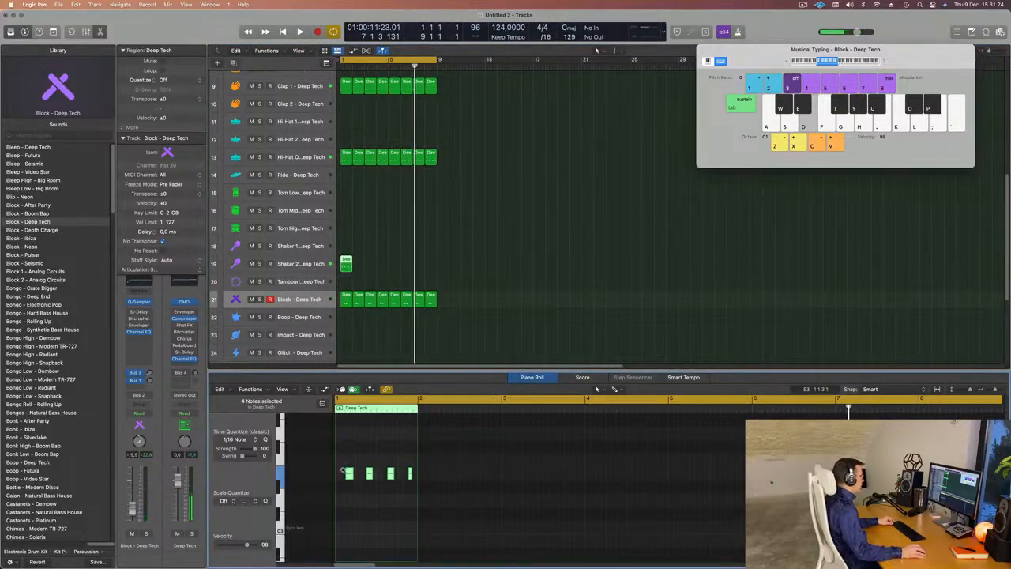
pyautogui.scroll(5, 398, 474)
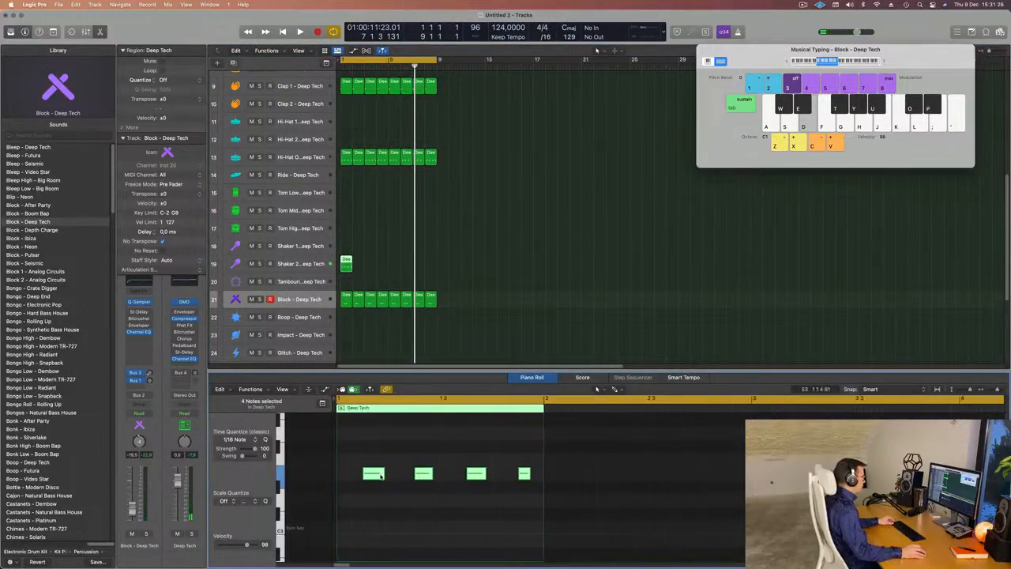
pyautogui.moveTo(383, 474)
pyautogui.mouseDown()
pyautogui.moveTo(342, 479)
pyautogui.moveTo(382, 483)
pyautogui.mouseUp()
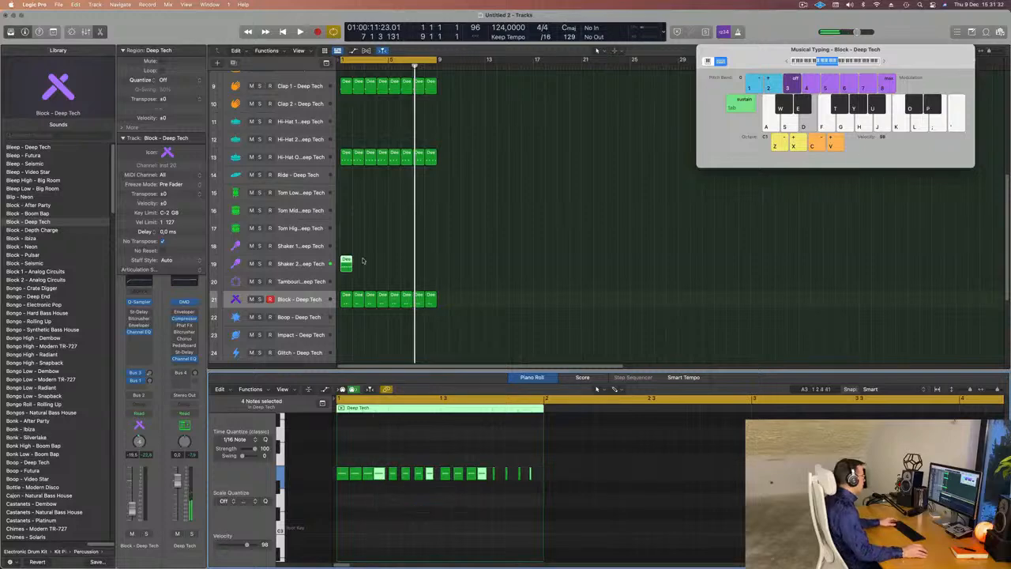
# Repeat the Shaker 2 region from bar 1 through bar 8
pyautogui.click(347, 268)
pyautogui.press('super+r')
pyautogui.press('super+r')
pyautogui.press('super+r')
pyautogui.press('super+r')
pyautogui.press('super+r')
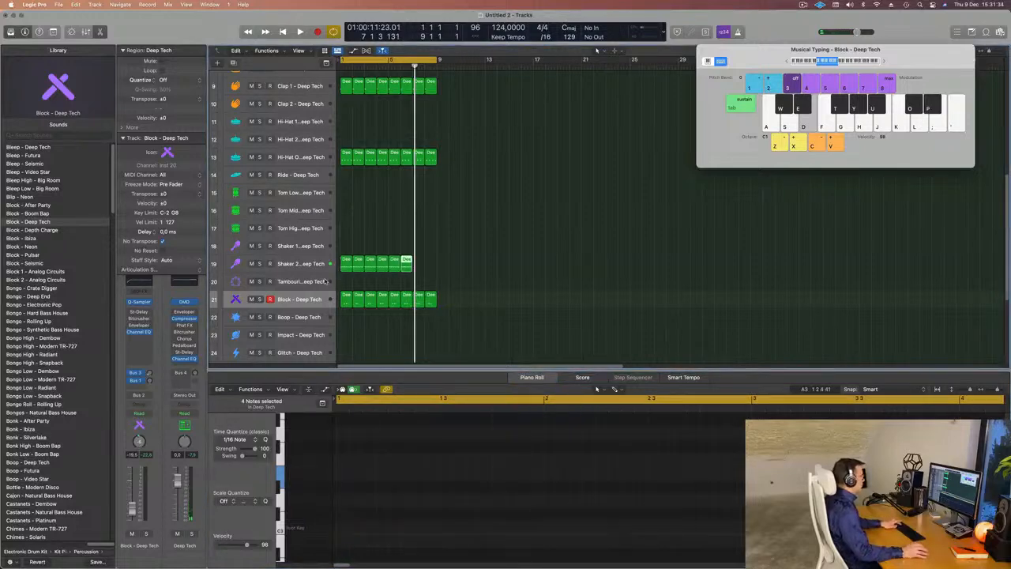
# Select the Shaker 2 - Deep Tech track and lower its volume to about -22 dB while the loop plays
pyautogui.press('space')
pyautogui.click(311, 266)
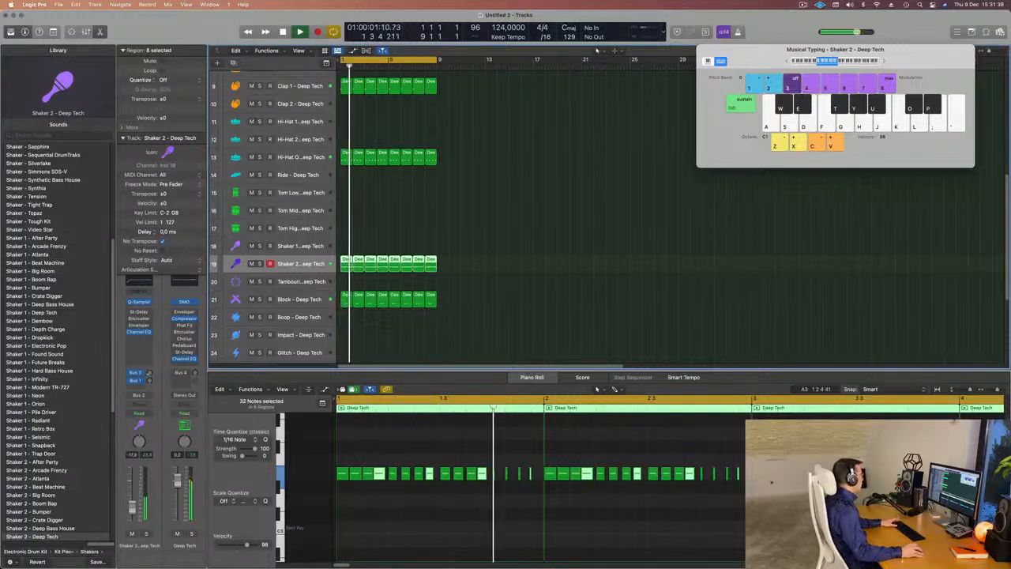
pyautogui.moveTo(132, 509); pyautogui.dragTo(132, 511)
pyautogui.press('Return')
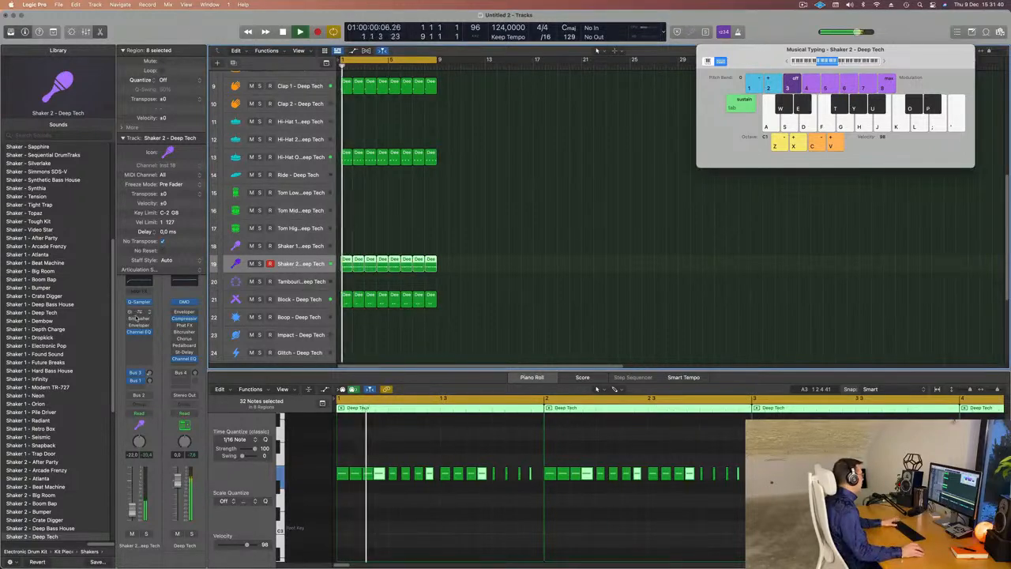
# Load the Dual 1/16 Slap preset in the Shaker 2 track's Stereo Delay and audition the loop from the start
pyautogui.click(131, 313)
pyautogui.click(140, 312)
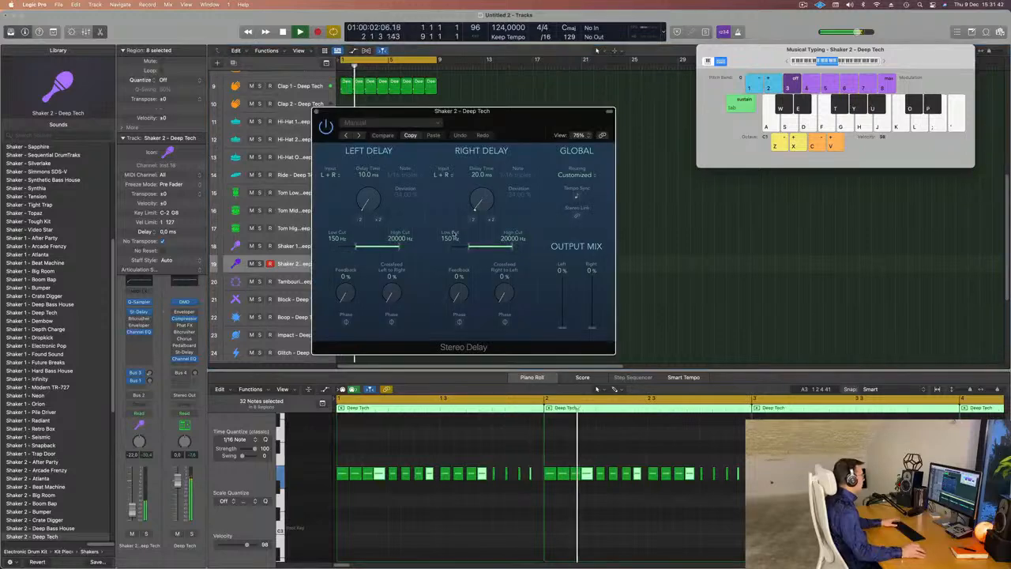
pyautogui.click(403, 126)
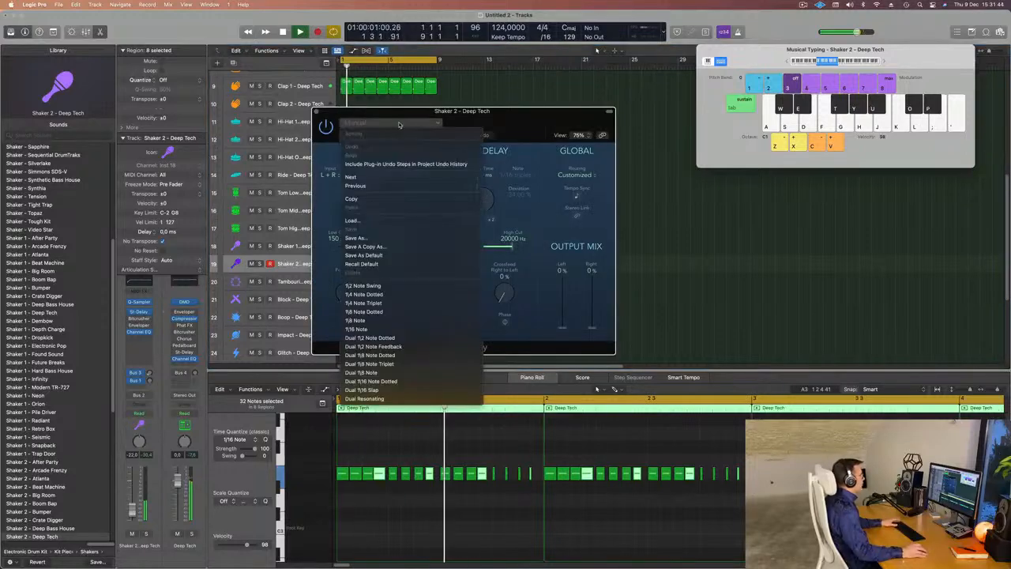
pyautogui.click(409, 389)
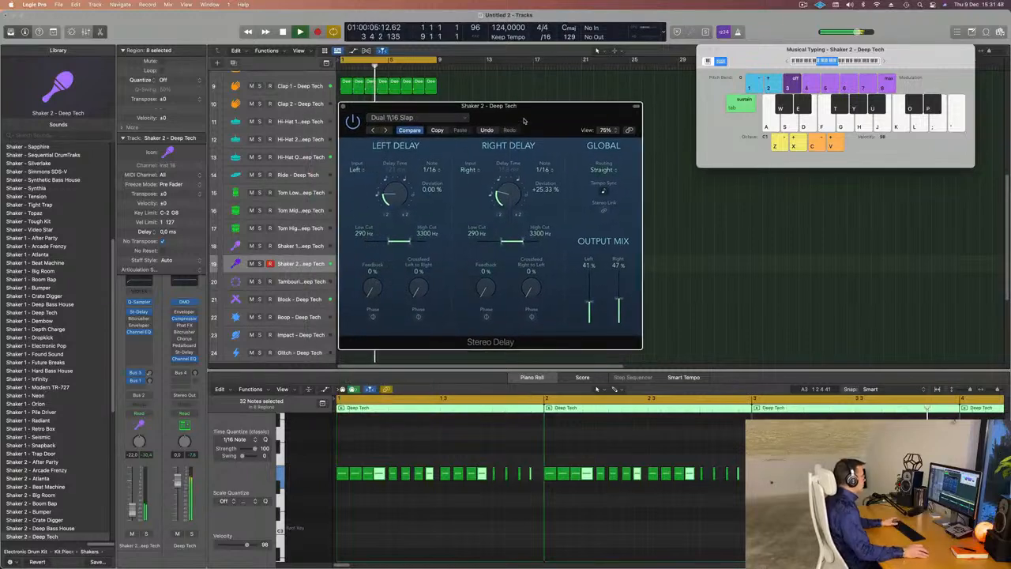
pyautogui.press('space')
pyautogui.moveTo(509, 120); pyautogui.dragTo(505, 154)
pyautogui.press('space')
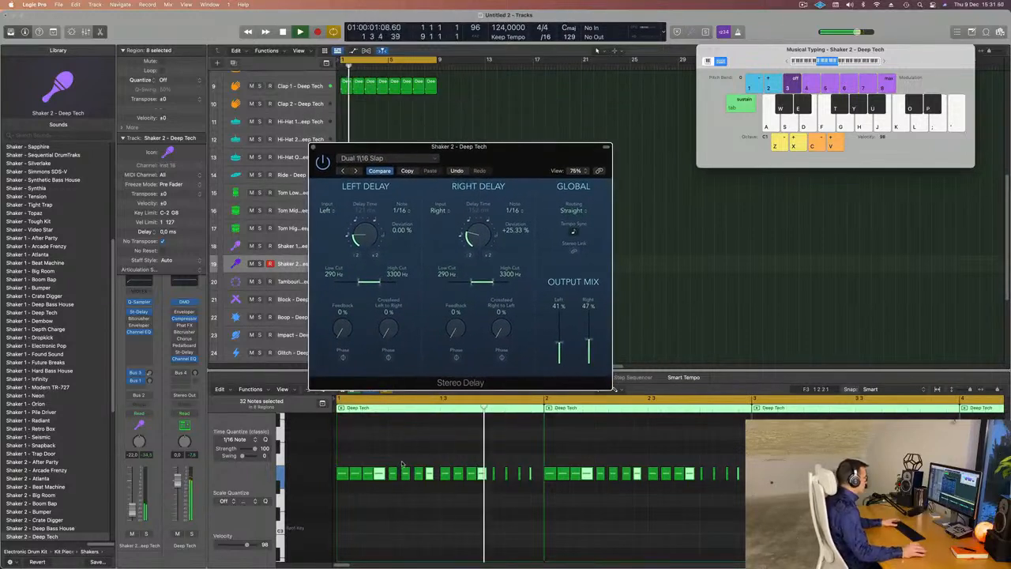
# Set the Stereo Delay's left deviation to +3.67 % and right deviation to -1.33 %, with both sides at 1/16 notes
pyautogui.moveTo(524, 159); pyautogui.dragTo(580, 127)
pyautogui.moveTo(421, 203); pyautogui.dragTo(436, 172)
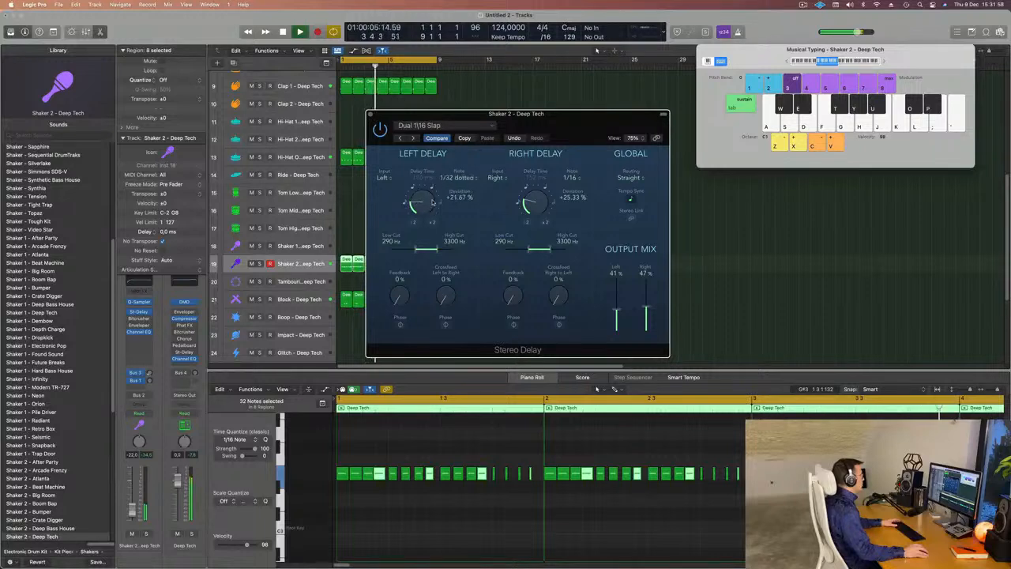
pyautogui.moveTo(528, 207); pyautogui.dragTo(525, 221)
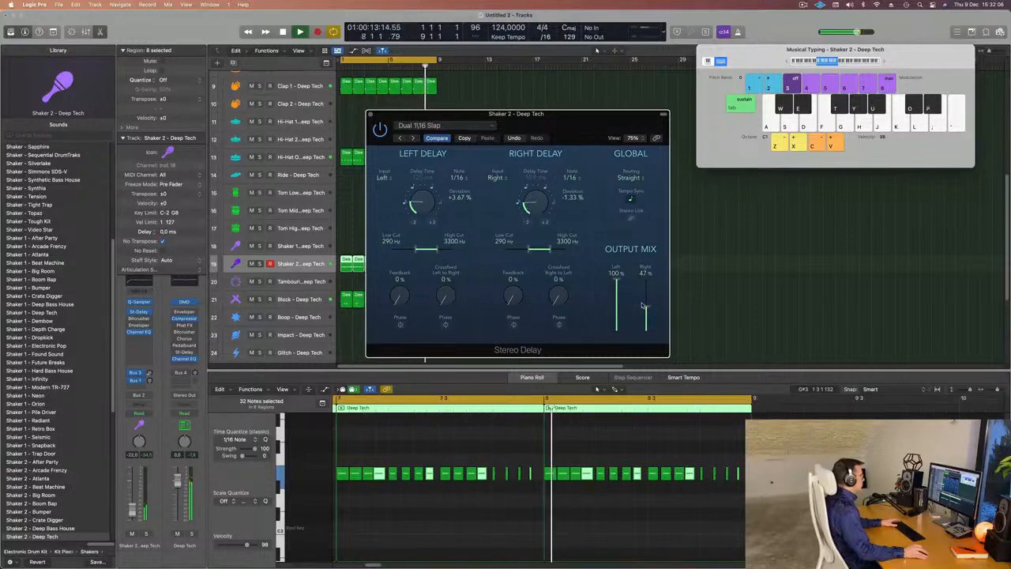
# Set the delay's output mix to 38 % left and 39 % right, and lower the Shaker 2 volume to about -25 dB
pyautogui.moveTo(617, 280); pyautogui.dragTo(619, 314)
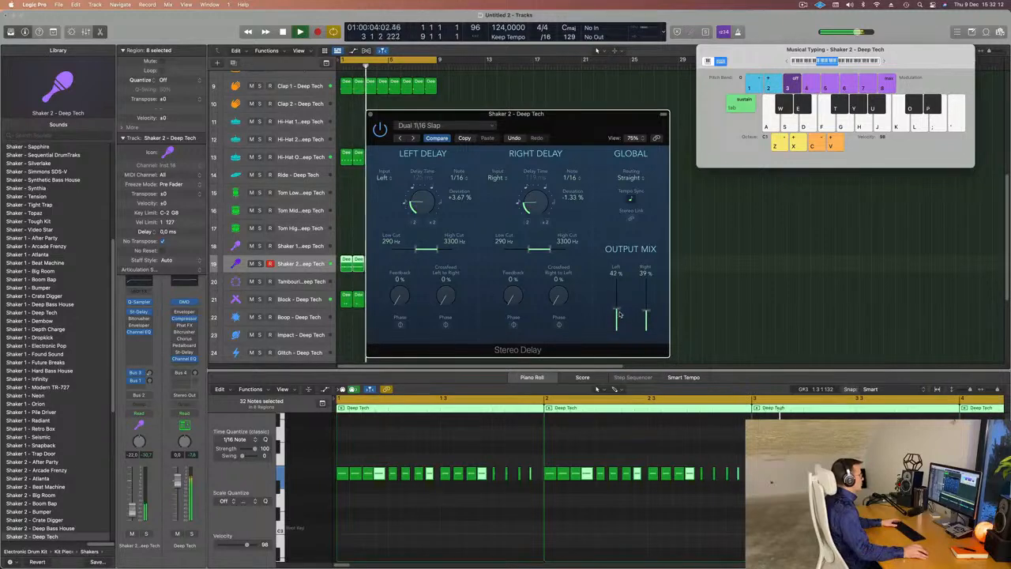
pyautogui.moveTo(622, 202); pyautogui.dragTo(610, 196)
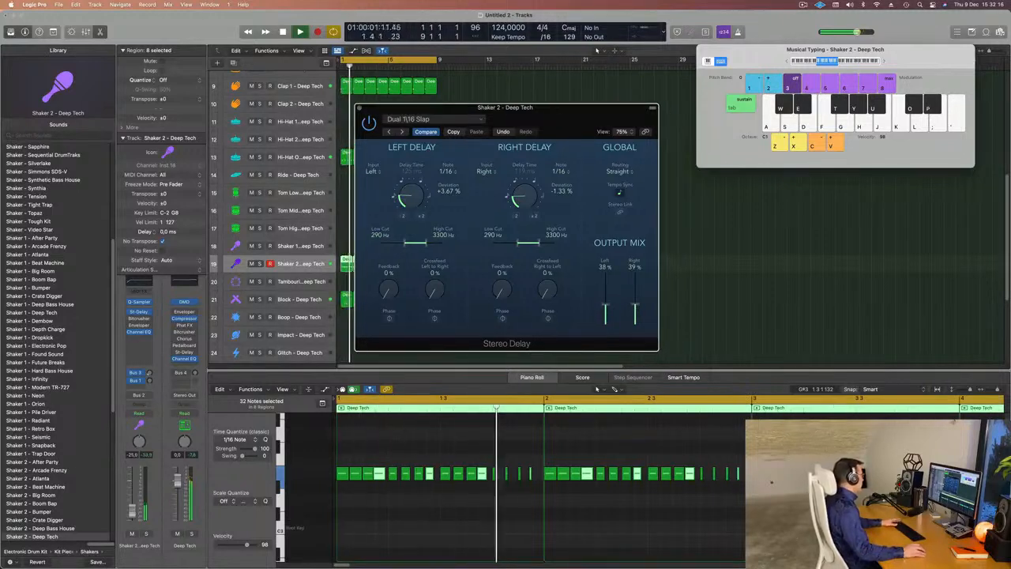
pyautogui.click(341, 67)
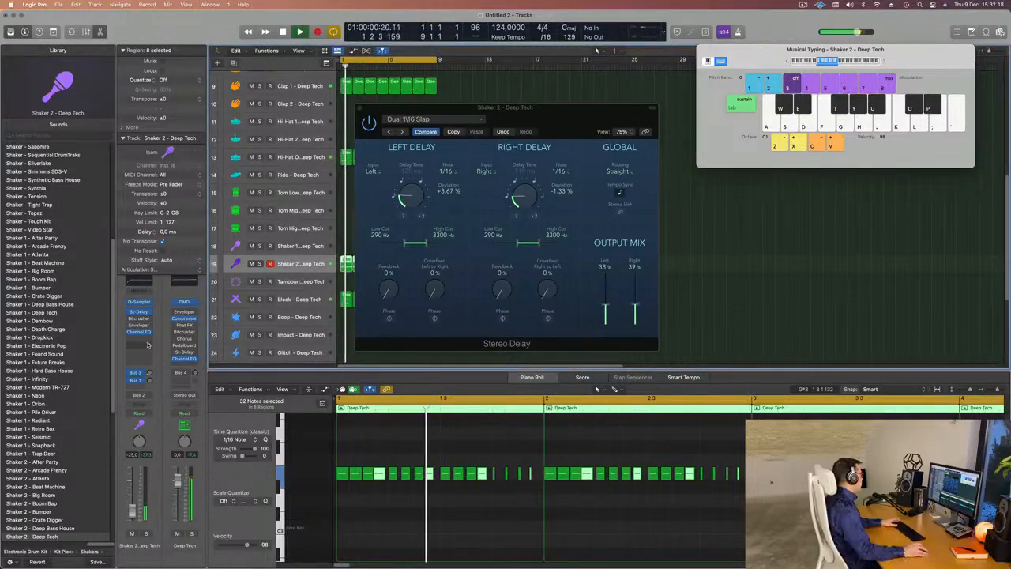
# Insert a stereo Compressor on the Shaker 2 - Deep Tech track with Kick 1 - Deep Tech (Inst 2) as its side chain
pyautogui.click(147, 341)
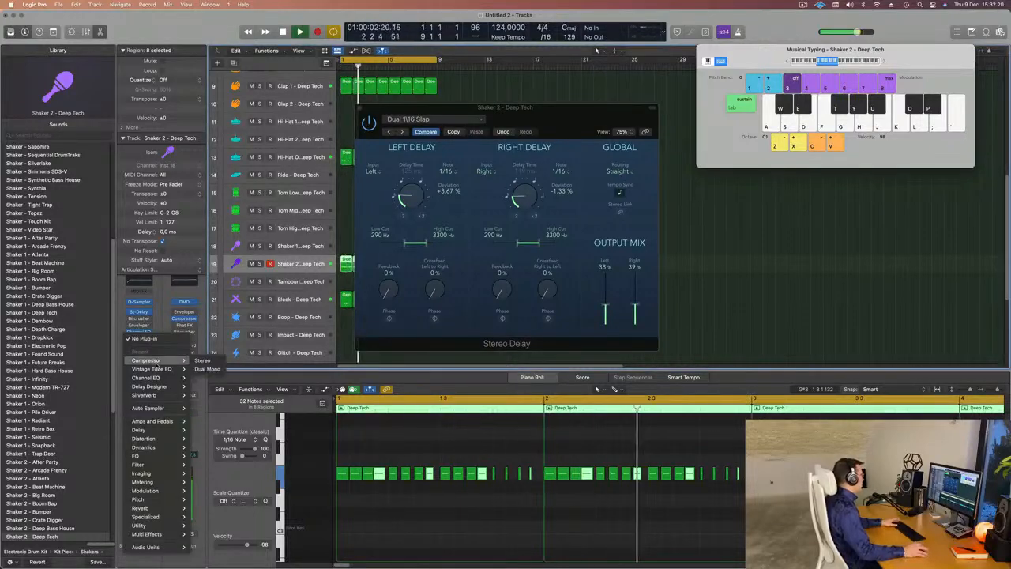
pyautogui.click(203, 360)
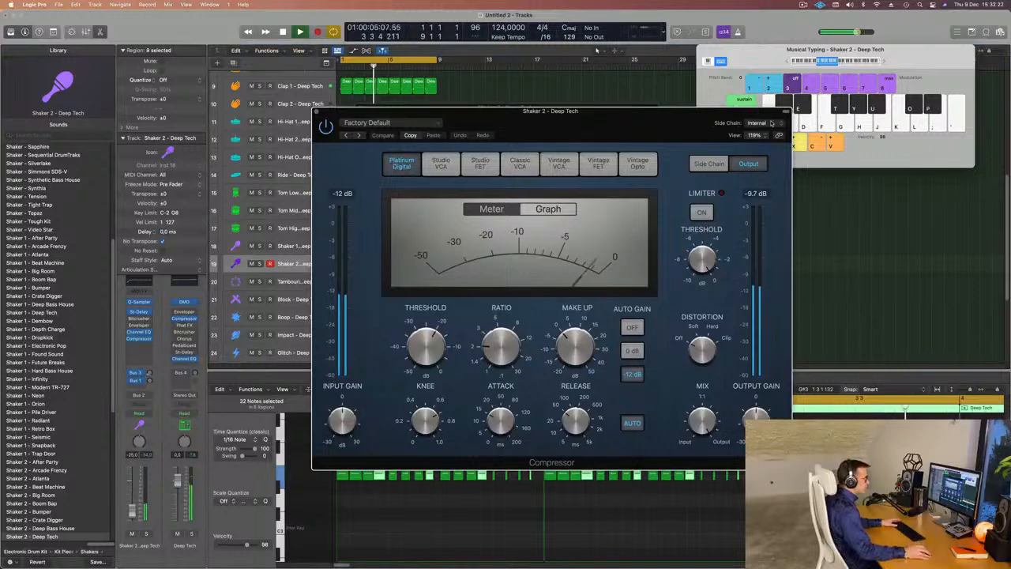
pyautogui.click(757, 123)
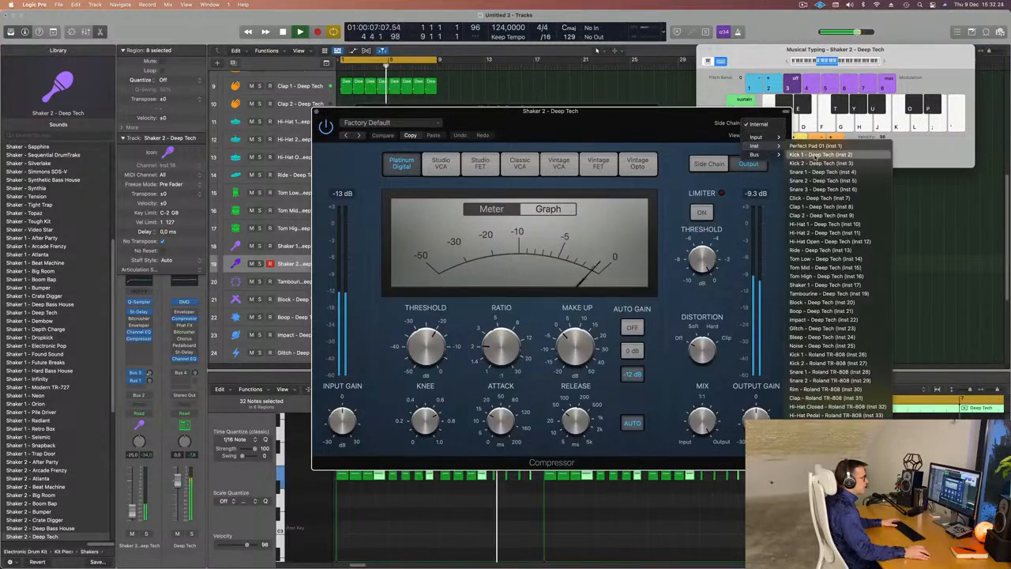
pyautogui.click(822, 150)
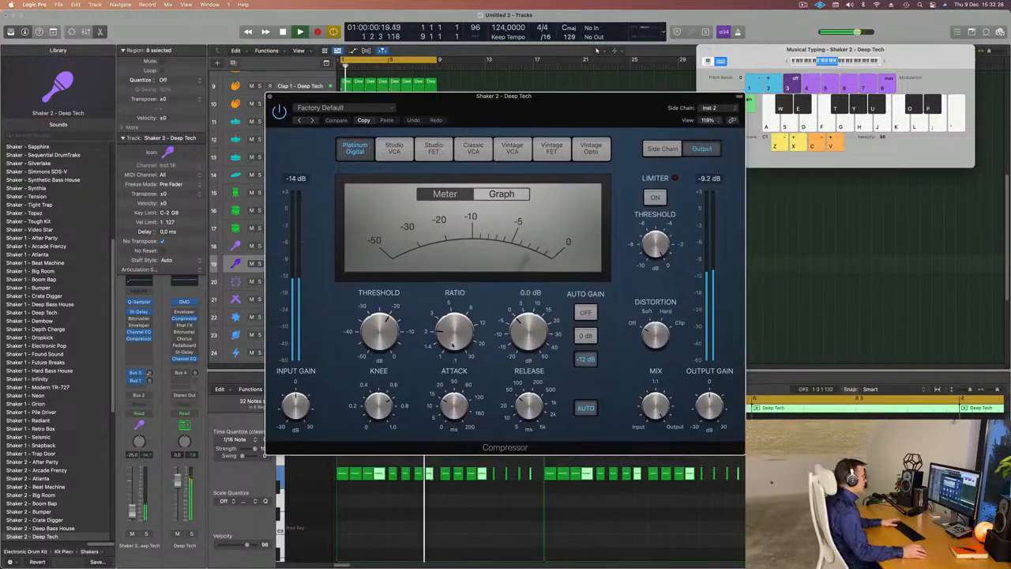
# Set the compressor threshold to about -24.5 dB with a higher ratio and automatic release off, then close it and replay the loop
pyautogui.moveTo(379, 327); pyautogui.dragTo(379, 330)
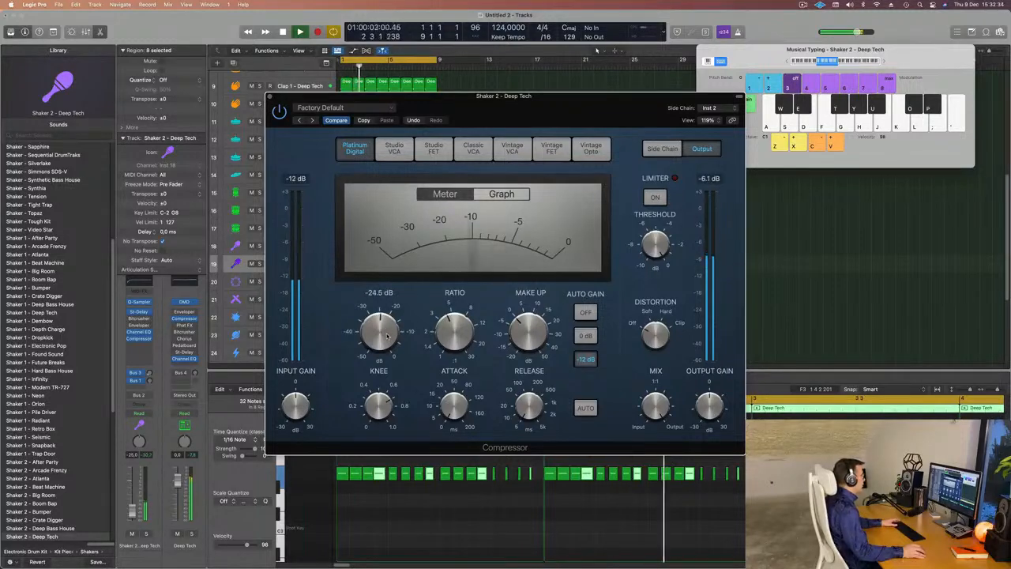
pyautogui.click(270, 97)
pyautogui.press('space')
pyautogui.press('space')
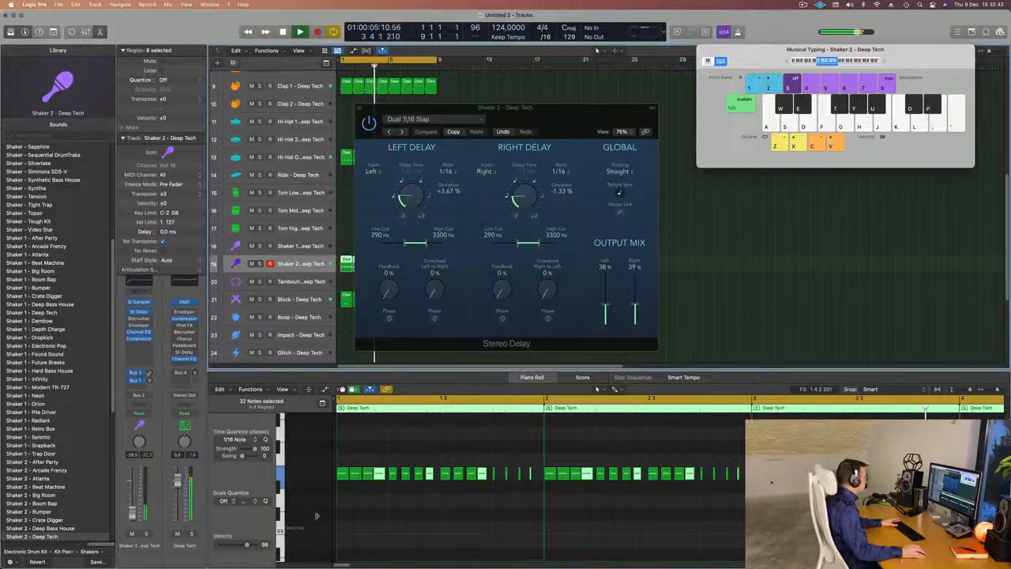
# Lower the Shaker 2 volume to about -29 dB, replay the loop from the start and move the delay window aside
pyautogui.click(394, 504)
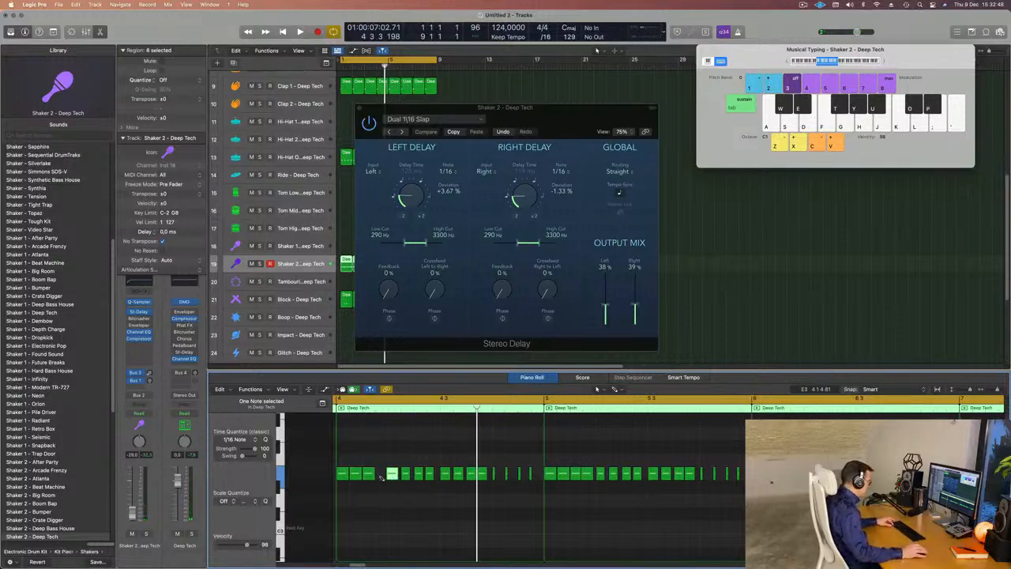
pyautogui.press('super+a')
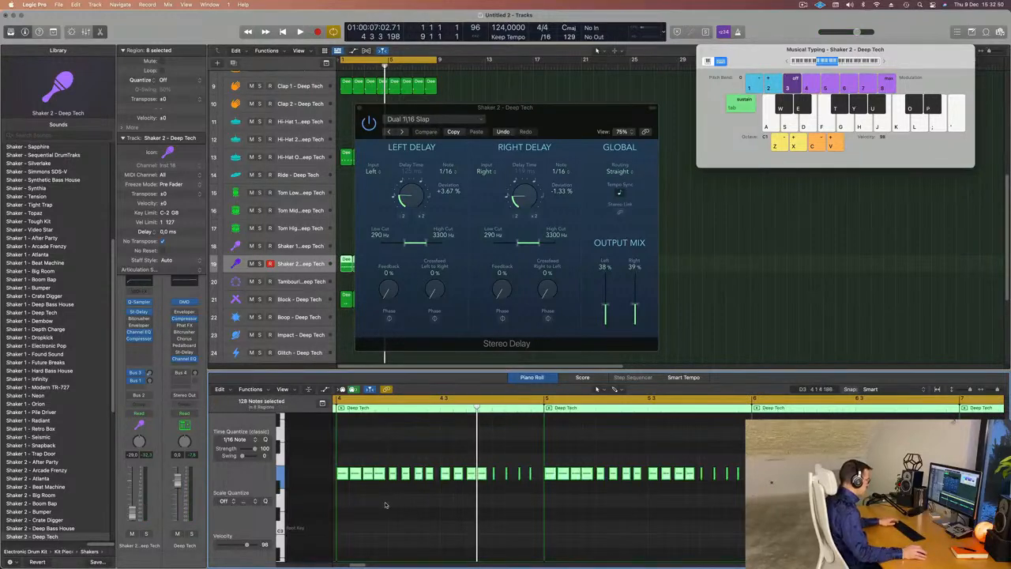
pyautogui.click(385, 504)
pyautogui.press('space')
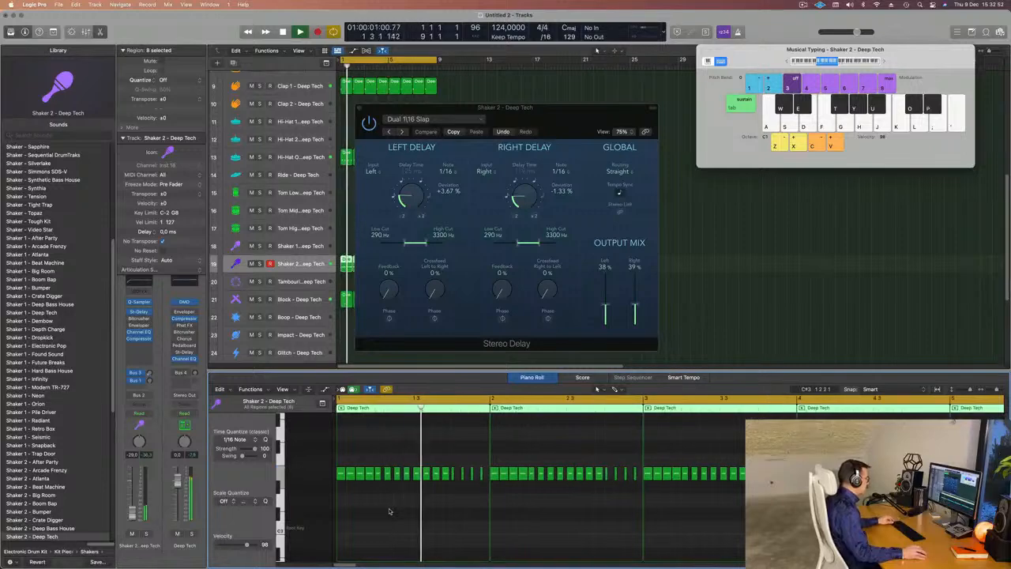
pyautogui.scroll(-2, 388, 511)
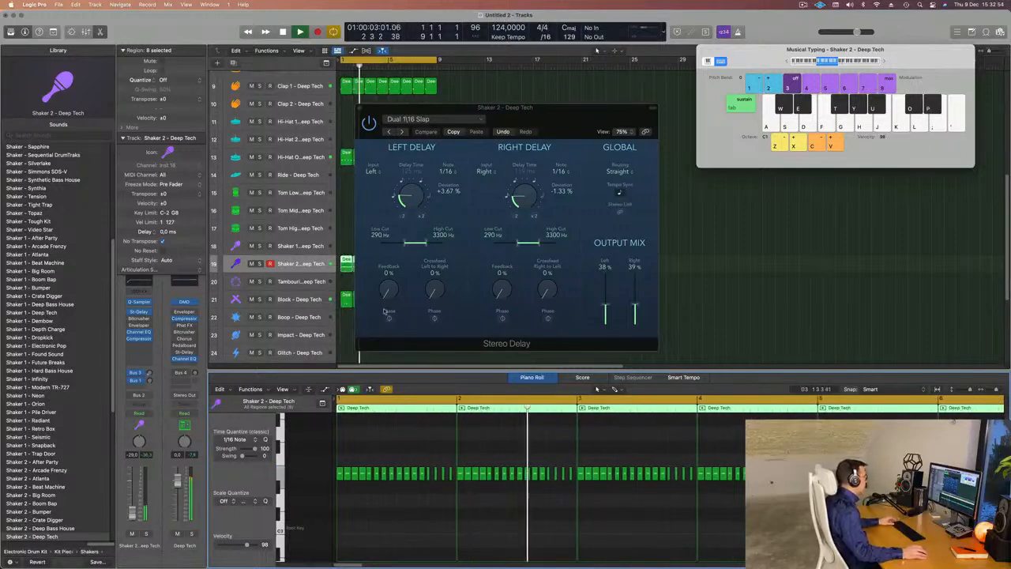
pyautogui.click(609, 101)
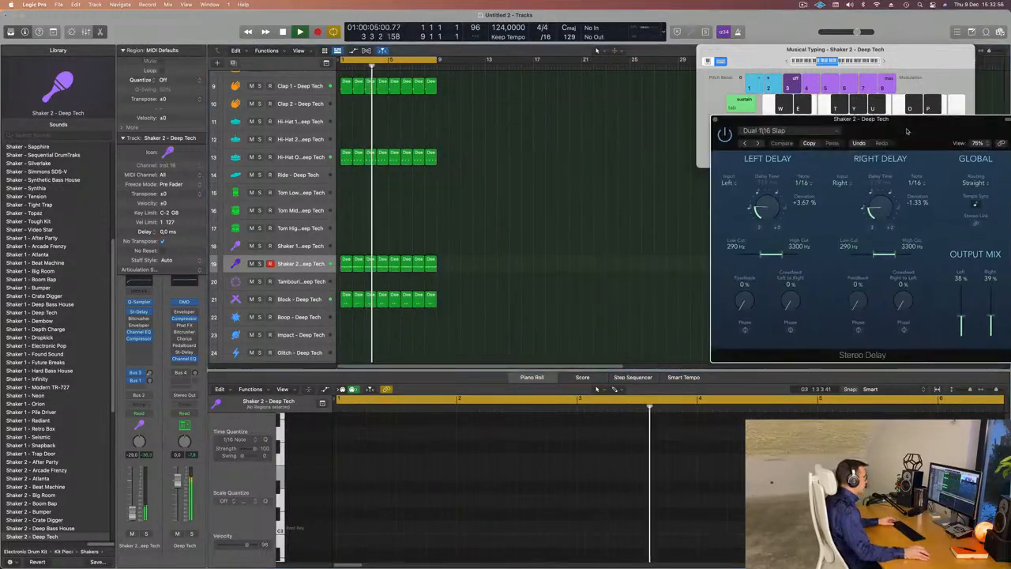
pyautogui.moveTo(612, 108); pyautogui.dragTo(967, 119)
pyautogui.click(318, 263)
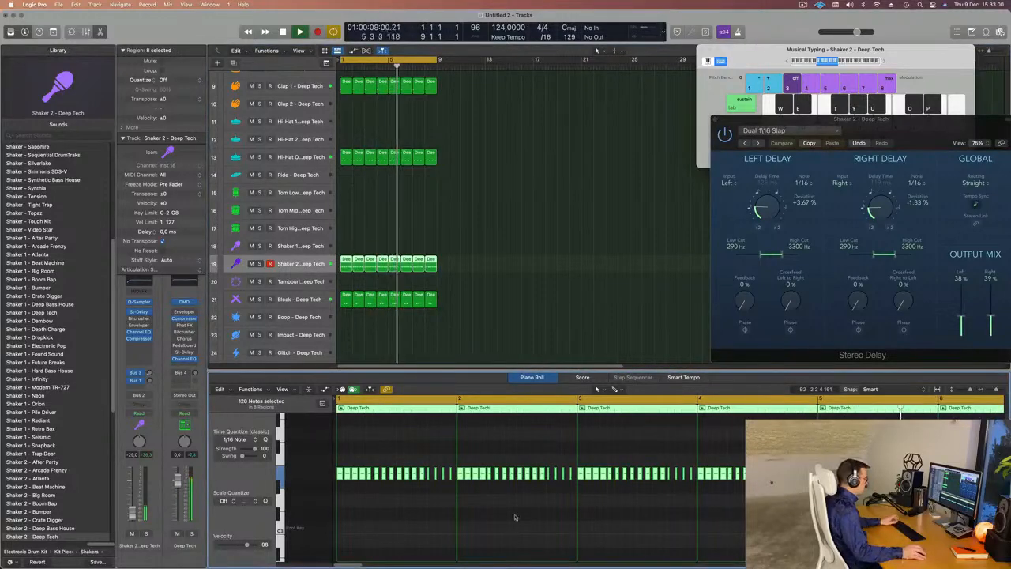
pyautogui.click(503, 250)
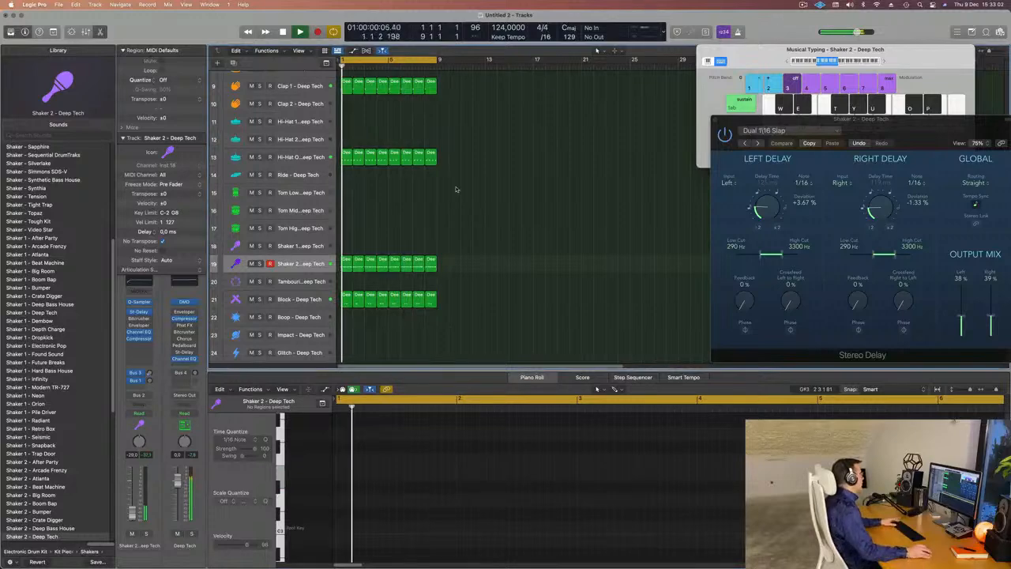
# Duplicate the Perfect Pad 01 track and copy its eight-bar chord region onto the new track
pyautogui.scroll(10, 495, 197)
pyautogui.click(234, 73)
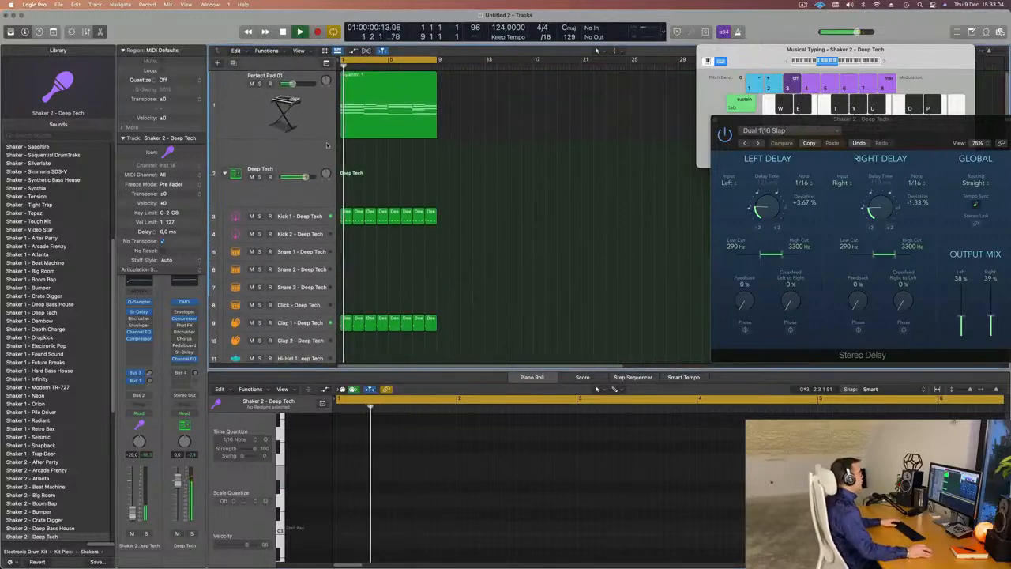
pyautogui.click(235, 64)
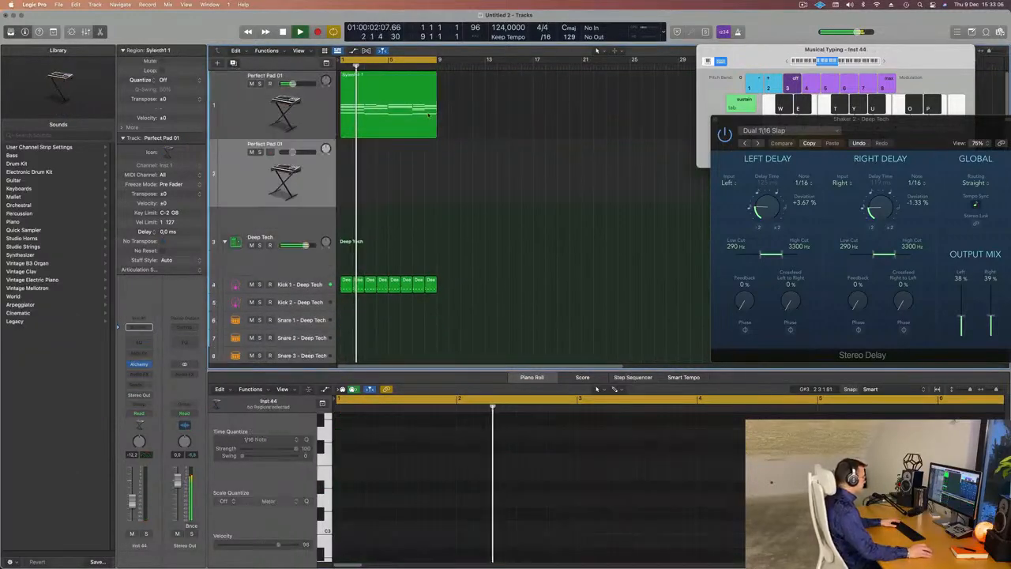
pyautogui.moveTo(397, 81); pyautogui.dragTo(387, 150)
pyautogui.scroll(-2, 375, 350)
pyautogui.press('space')
# Delete all the upper chord notes from the copied region, keeping only the lowest note of each chord
pyautogui.scroll(-10, 421, 484)
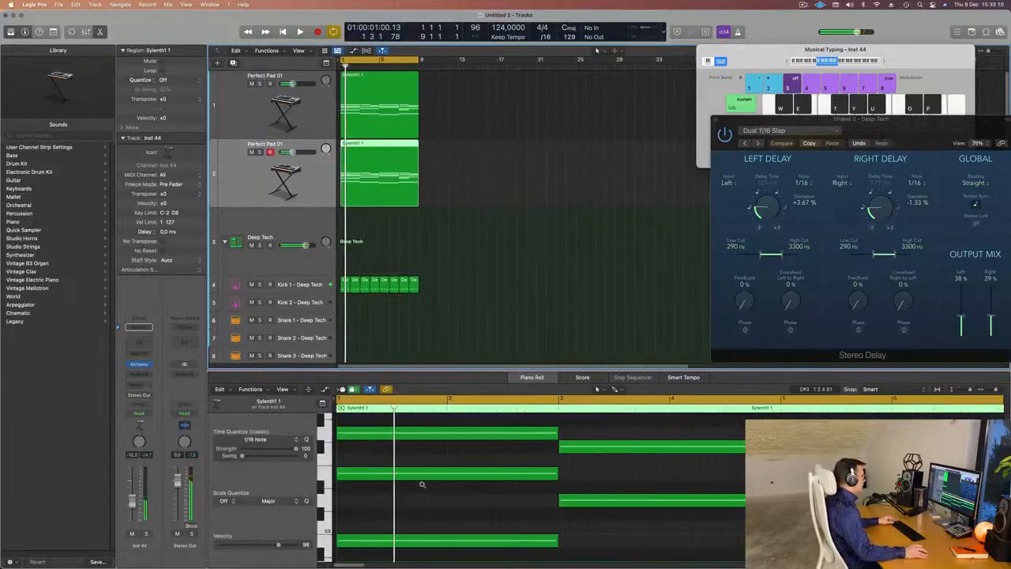
pyautogui.scroll(-5, 419, 478)
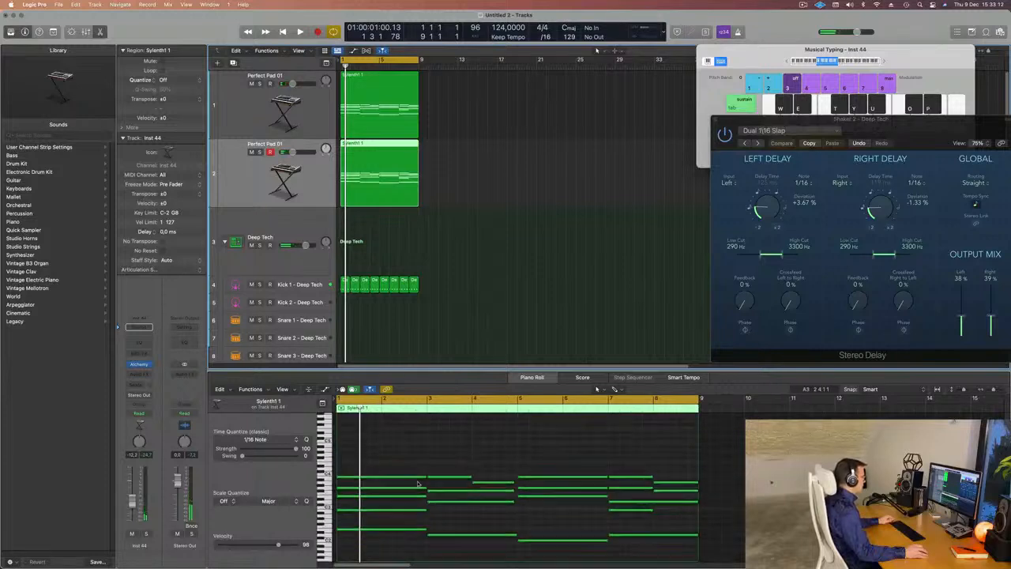
pyautogui.scroll(-5, 419, 481)
pyautogui.moveTo(410, 429); pyautogui.dragTo(700, 479)
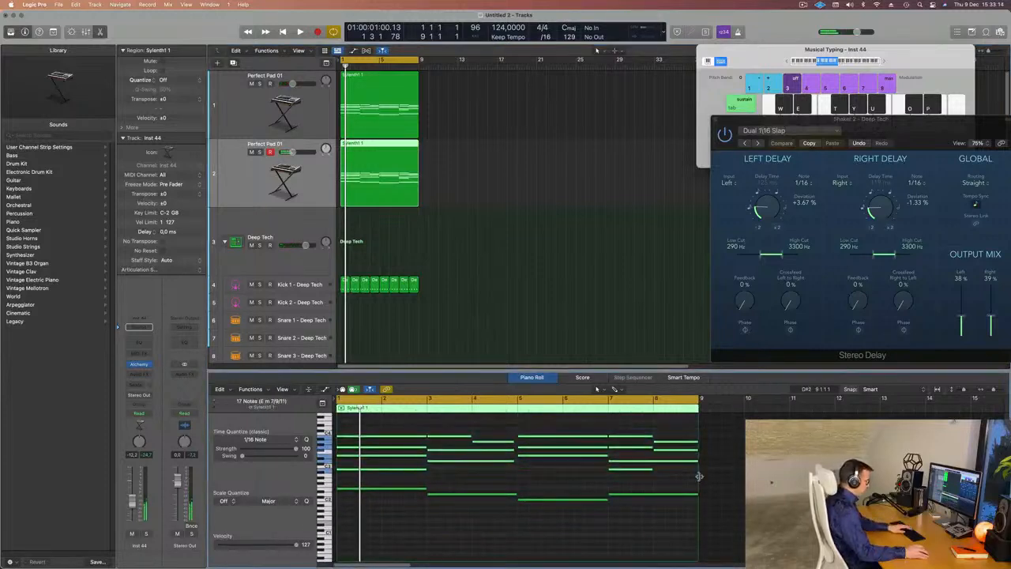
pyautogui.press('Delete')
# Shorten the four remaining bass notes together to short stabs and play the loop briefly
pyautogui.moveTo(379, 447); pyautogui.dragTo(669, 538)
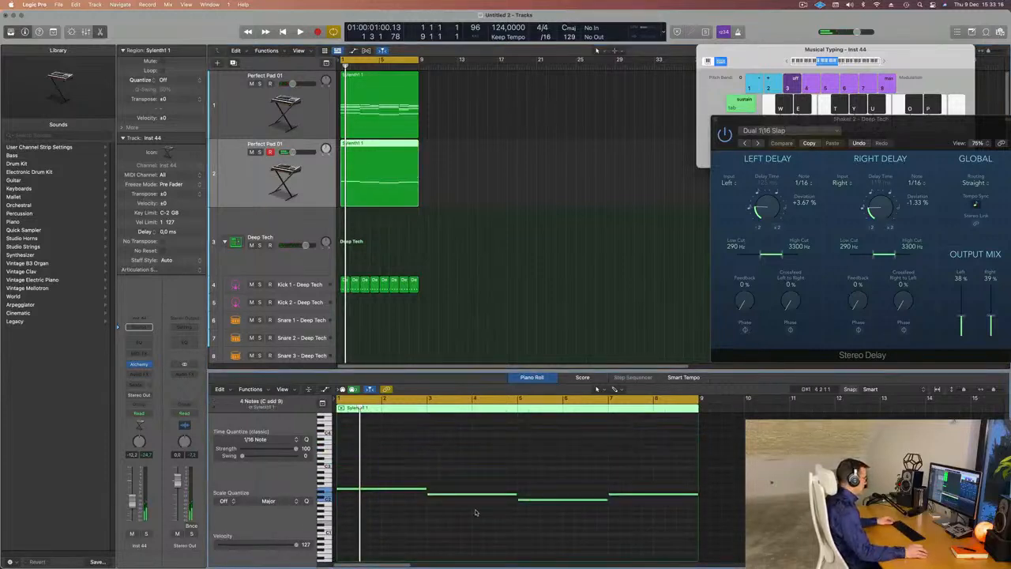
pyautogui.press('super+Right')
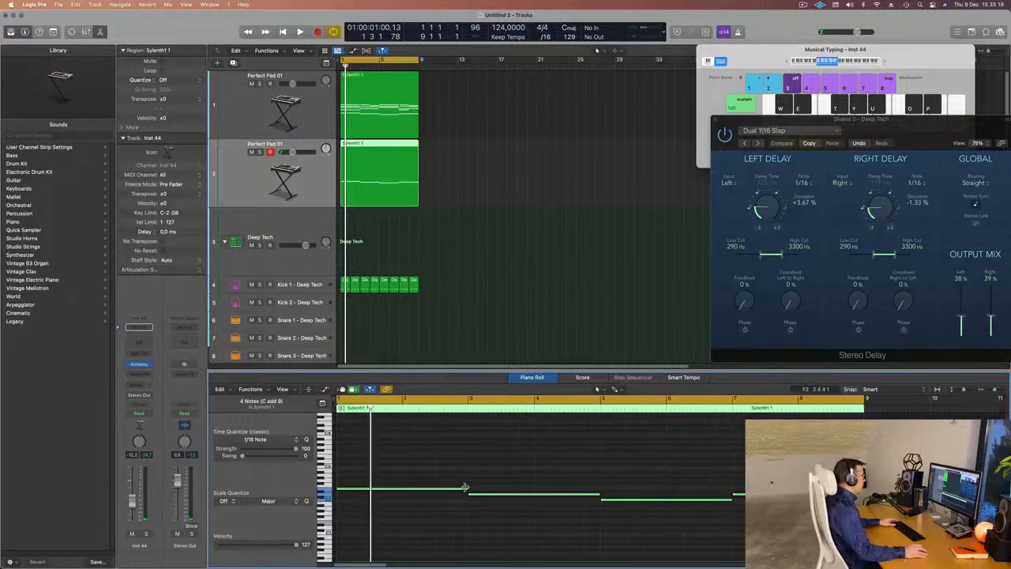
pyautogui.moveTo(466, 487); pyautogui.dragTo(352, 489)
pyautogui.press('space')
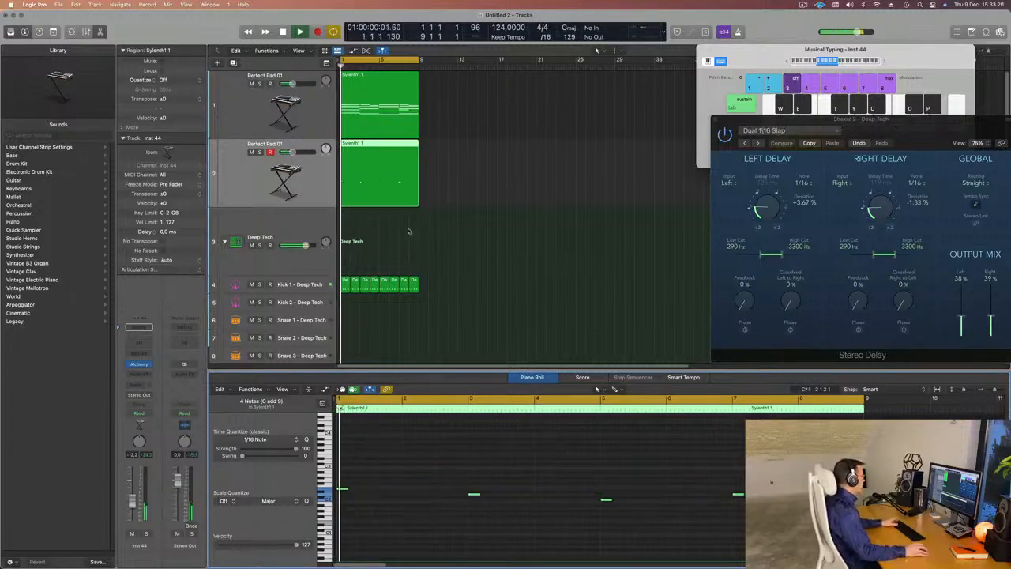
pyautogui.press('space')
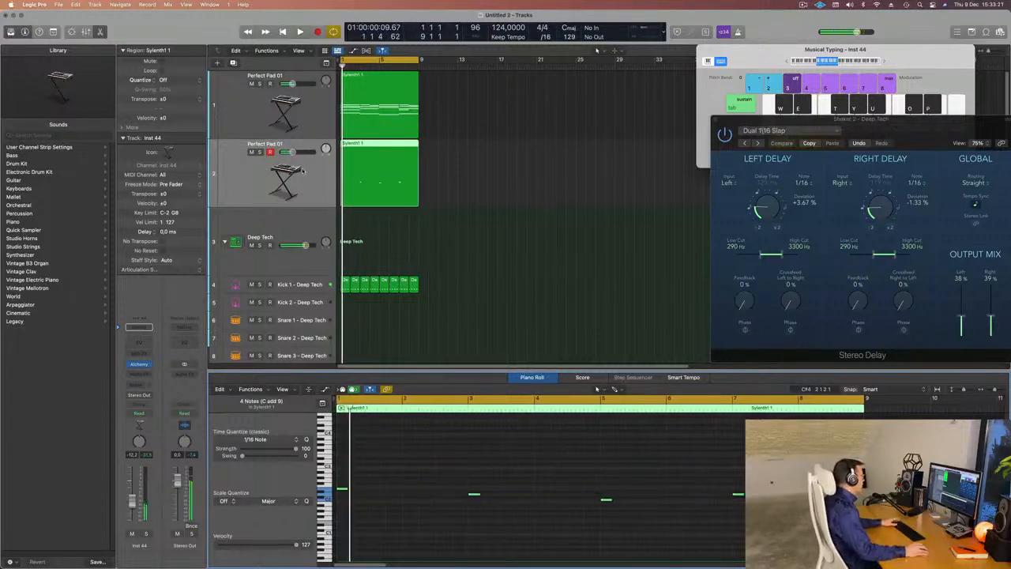
# Open the Alchemy instrument on the duplicated track and show its Bass presets from the start of the list
pyautogui.click(140, 364)
pyautogui.moveTo(514, 132); pyautogui.dragTo(506, 133)
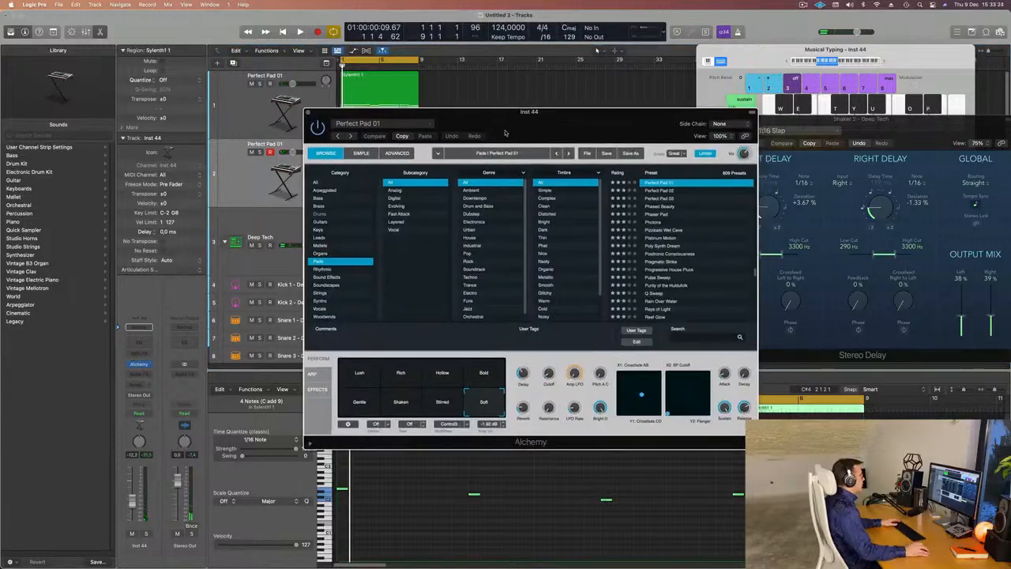
pyautogui.click(320, 197)
pyautogui.scroll(-10, 747, 233)
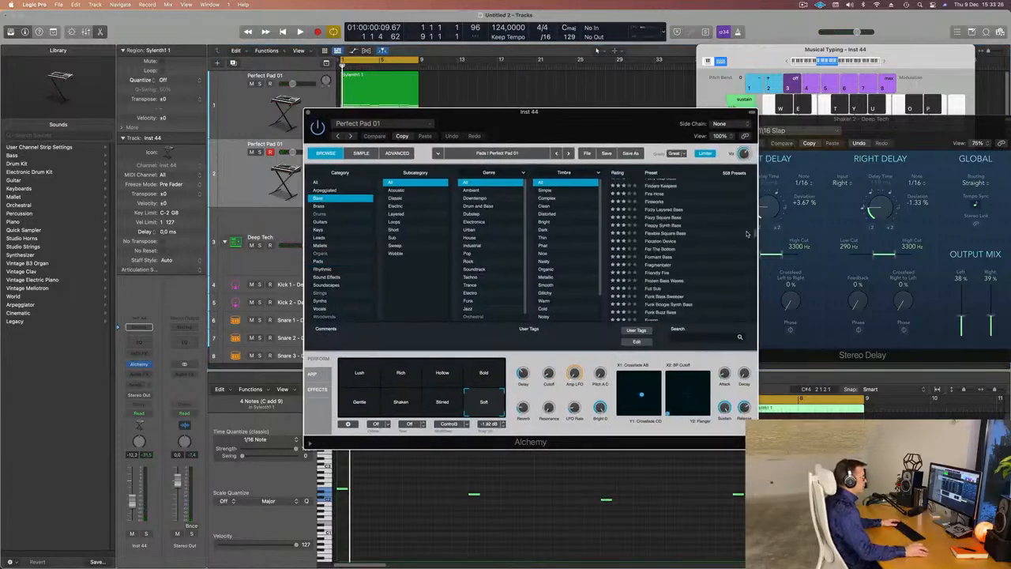
pyautogui.moveTo(755, 233); pyautogui.dragTo(760, 132)
pyautogui.moveTo(686, 123); pyautogui.dragTo(663, 90)
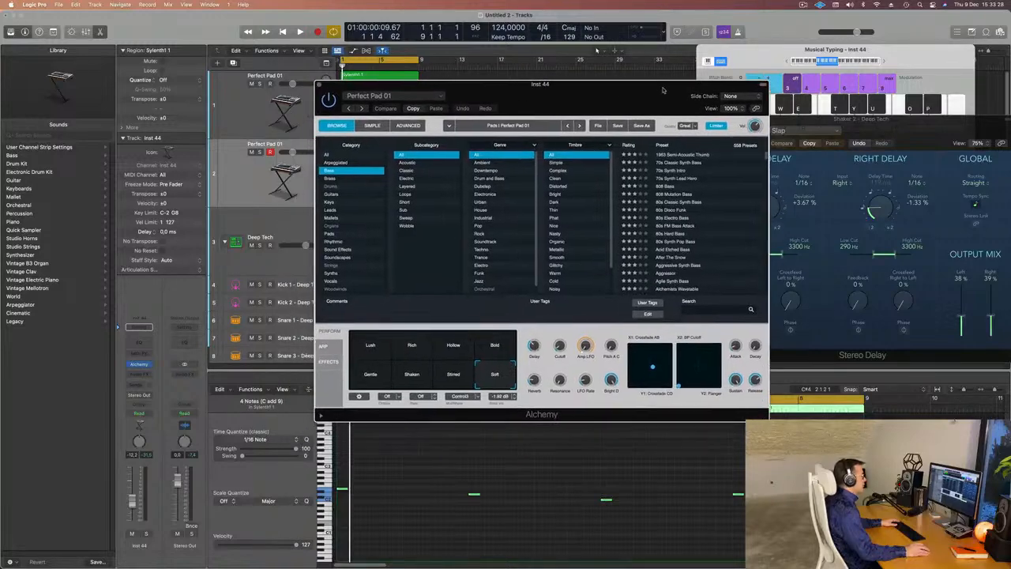
# Load the 1963 Semi-Acoustic Thumb bass preset and audition it with the loop
pyautogui.press('Down')
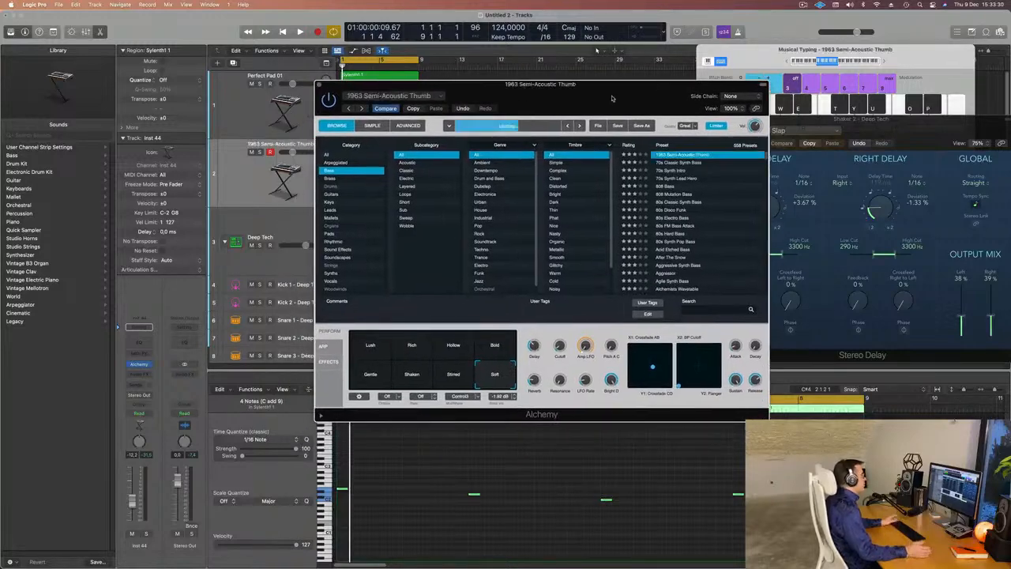
pyautogui.press('space')
pyautogui.moveTo(598, 90); pyautogui.dragTo(665, 88)
pyautogui.press('Return')
pyautogui.press('space')
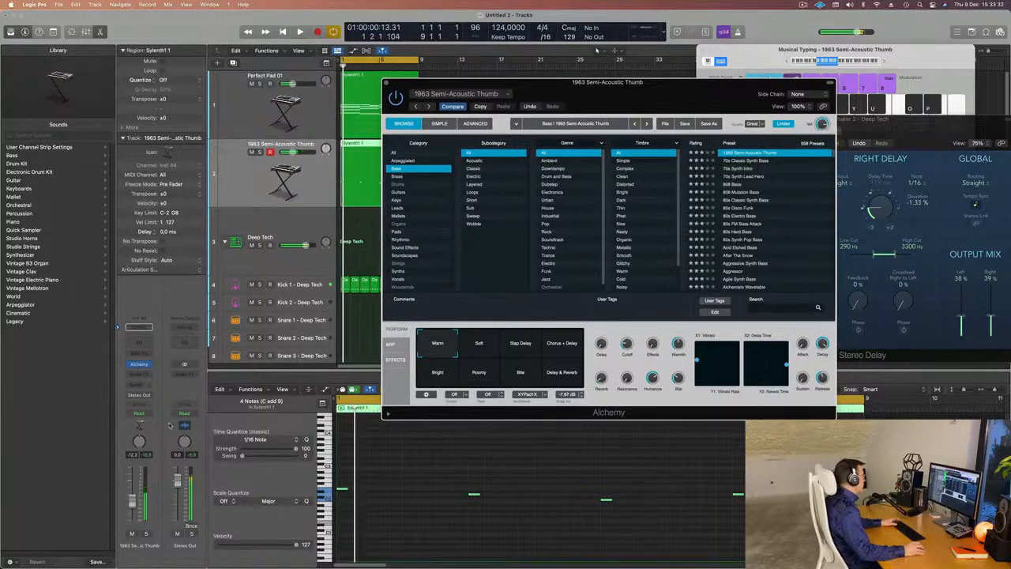
# Load the 70s Classic Synth Bass preset and play the loop with it from the start
pyautogui.click(742, 161)
pyautogui.press('space')
pyautogui.moveTo(641, 84); pyautogui.dragTo(687, 87)
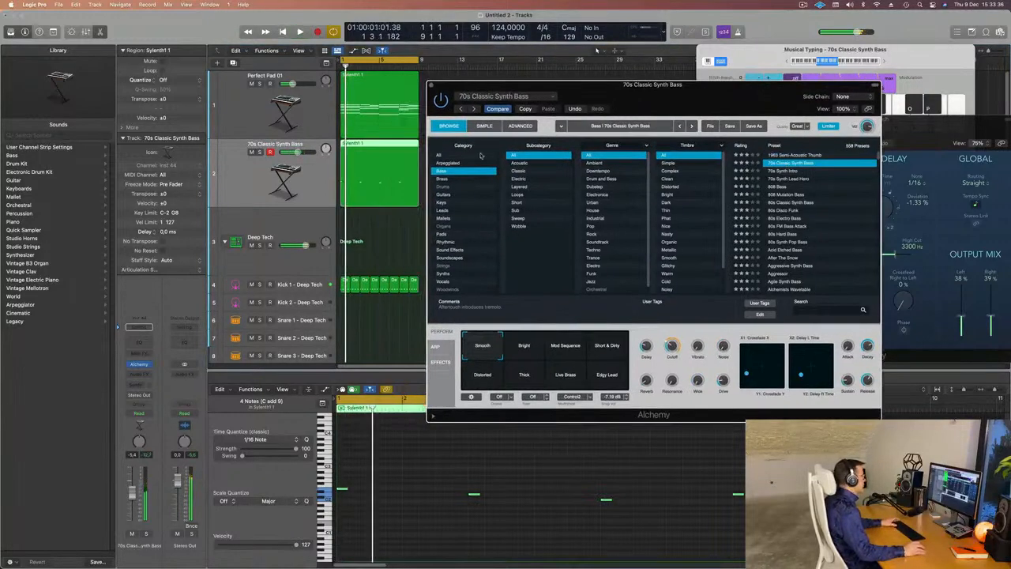
pyautogui.press('Return')
# Lower the bass track's volume to about -11 dB, move Alchemy off the piano roll and replay the loop
pyautogui.moveTo(130, 493); pyautogui.dragTo(131, 500)
pyautogui.press('Return')
pyautogui.moveTo(643, 96); pyautogui.dragTo(873, 76)
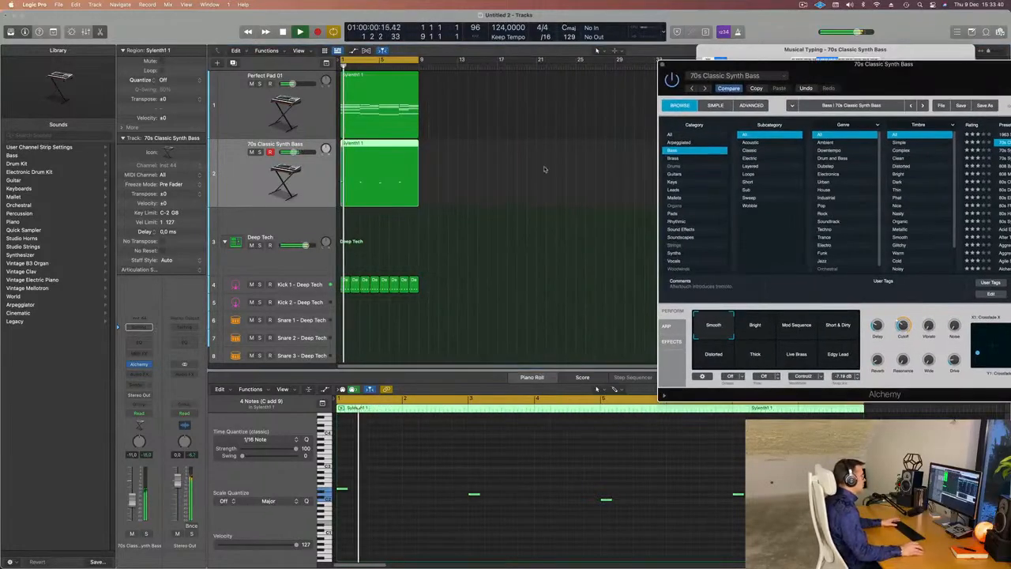
pyautogui.press('Return')
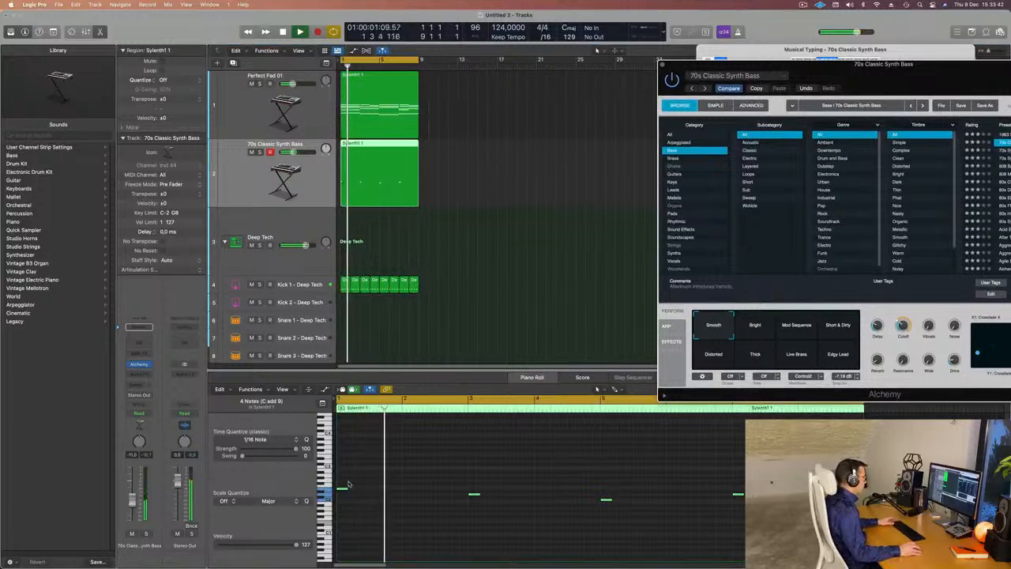
pyautogui.press('Return')
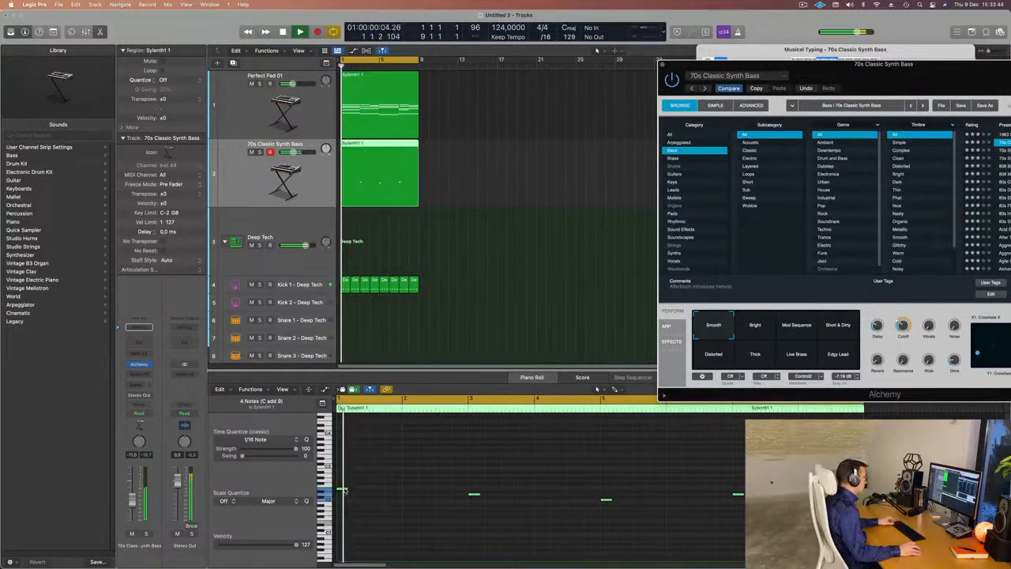
# Try copying the four bass notes about half a bar after the originals, play the result and undo the copy
pyautogui.press('Return')
pyautogui.moveTo(344, 491); pyautogui.dragTo(375, 492)
pyautogui.press('Return')
pyautogui.press('super+Left')
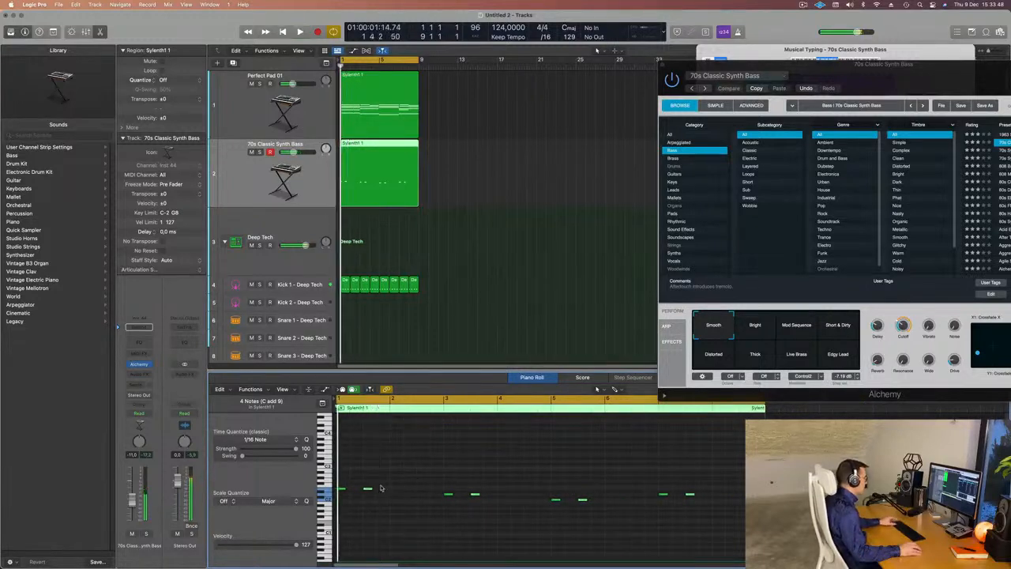
pyautogui.press('super+Right')
pyautogui.press('super+Right')
pyautogui.press('Return')
pyautogui.click(407, 492)
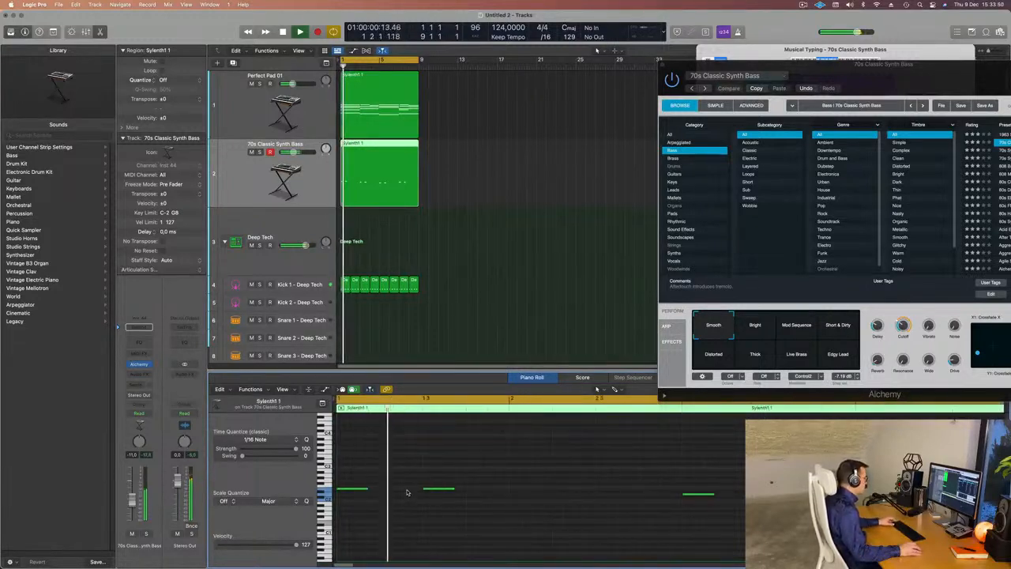
pyautogui.press('super+z')
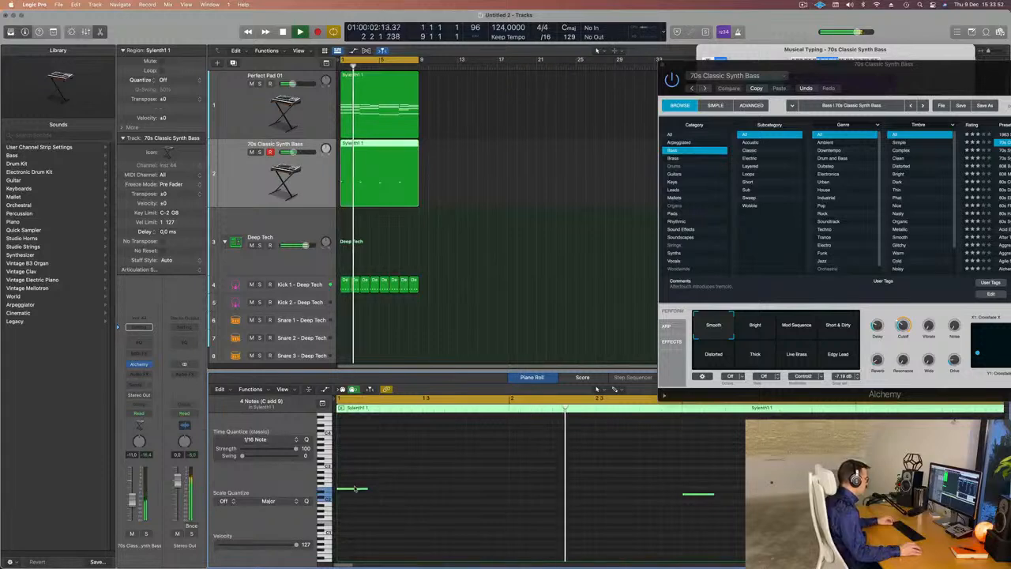
# Copy the four bass notes and shift the copies to about two and a half beats after the originals
pyautogui.moveTo(356, 489); pyautogui.dragTo(417, 490)
pyautogui.press('Return')
pyautogui.hscroll(-2, 405, 468)
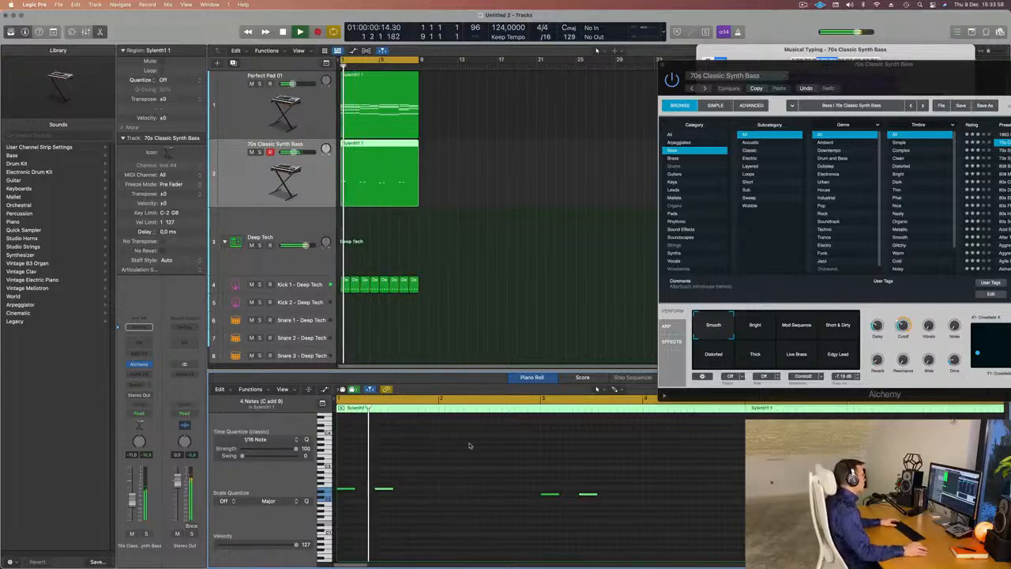
pyautogui.moveTo(395, 491); pyautogui.dragTo(412, 491)
pyautogui.hscroll(-2, 426, 488)
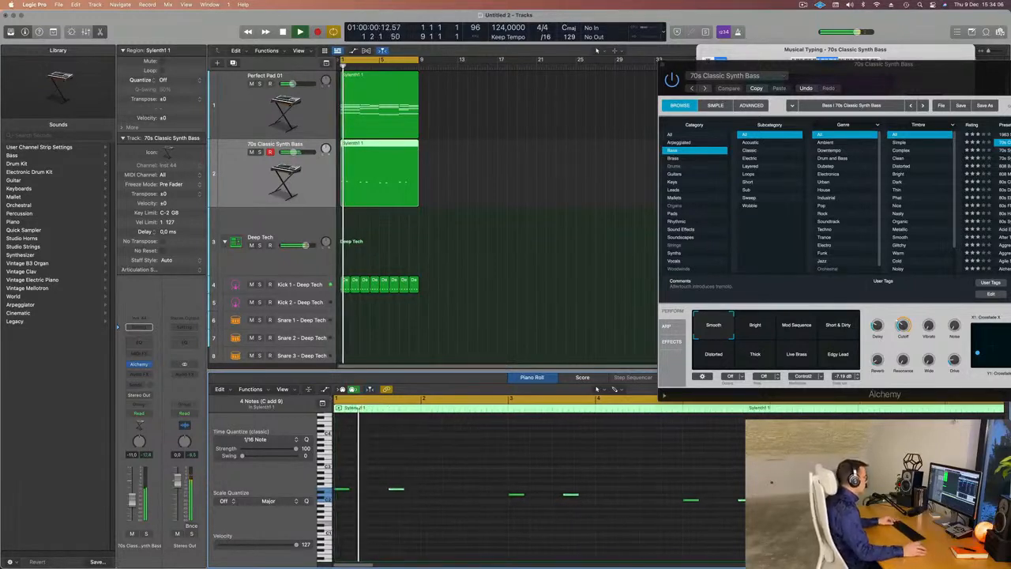
# Copy the four selected bass notes to the start of bars 2, 4, 6 and 8 and replay the loop
pyautogui.moveTo(402, 490); pyautogui.dragTo(431, 493)
pyautogui.hscroll(-2, 431, 490)
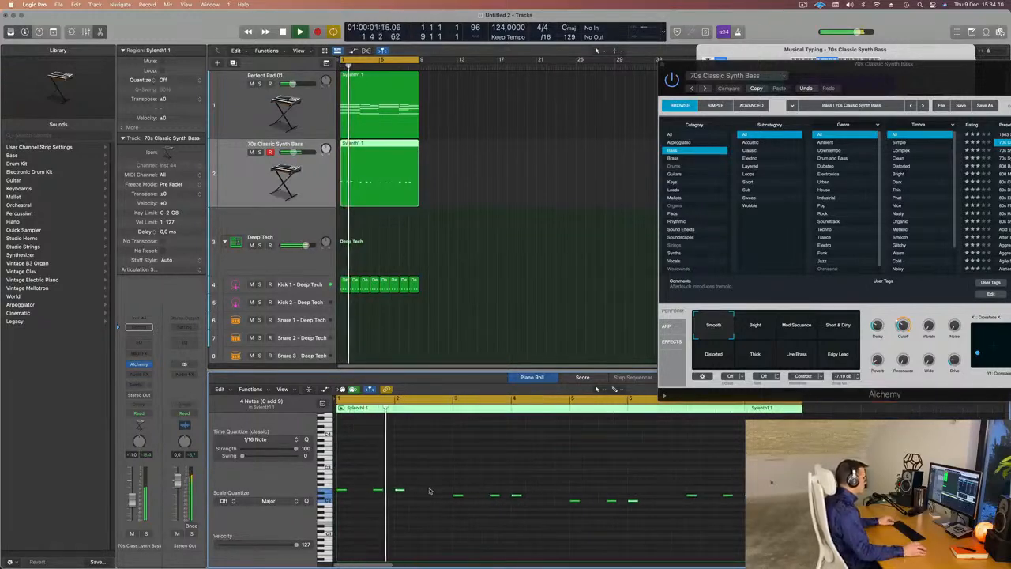
pyautogui.hscroll(2, 433, 489)
pyautogui.press('Return')
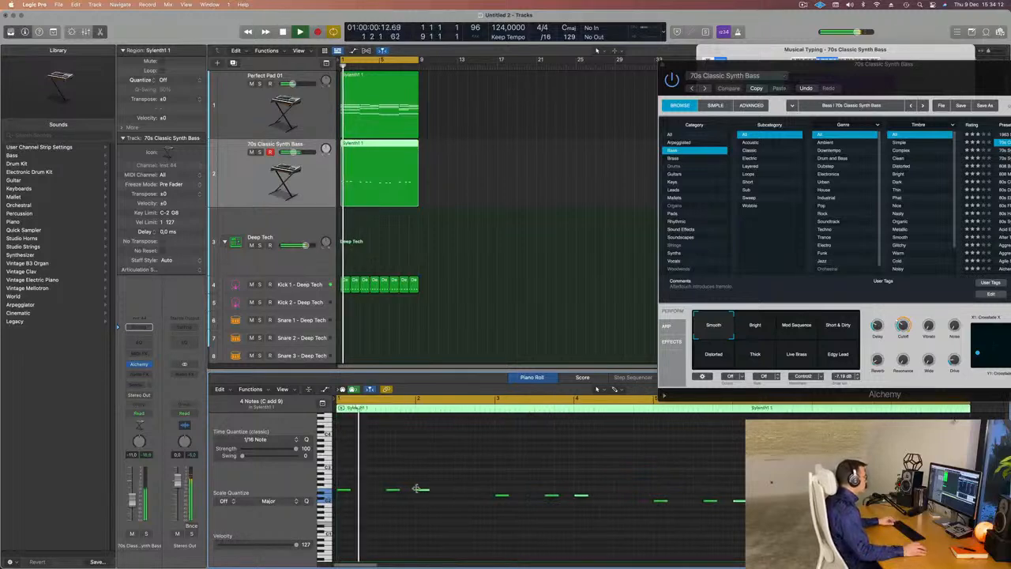
# Copy the notes starting the even bars to about two and a half beats further on and replay the bass line
pyautogui.moveTo(422, 490); pyautogui.dragTo(472, 494)
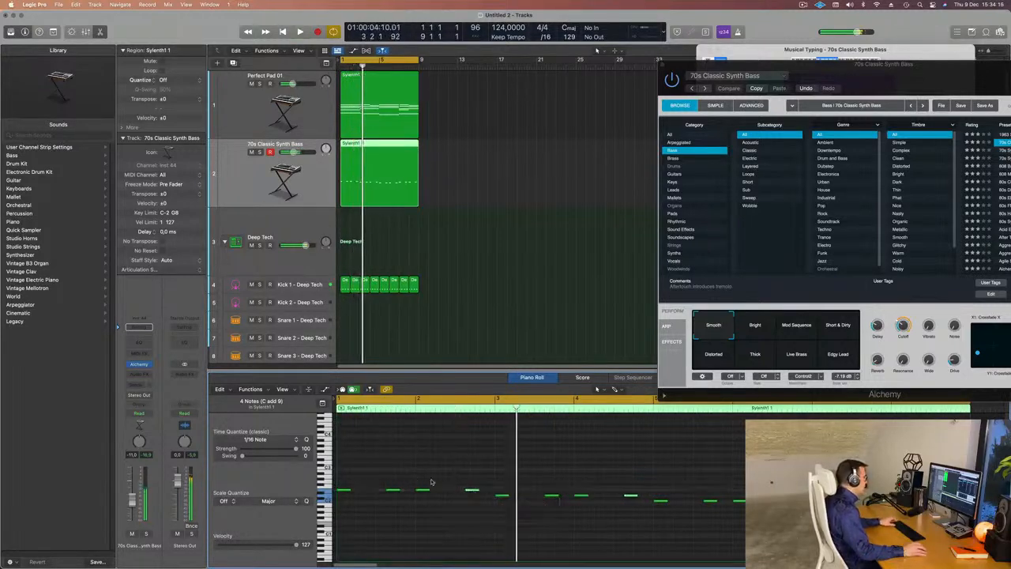
pyautogui.press('Return')
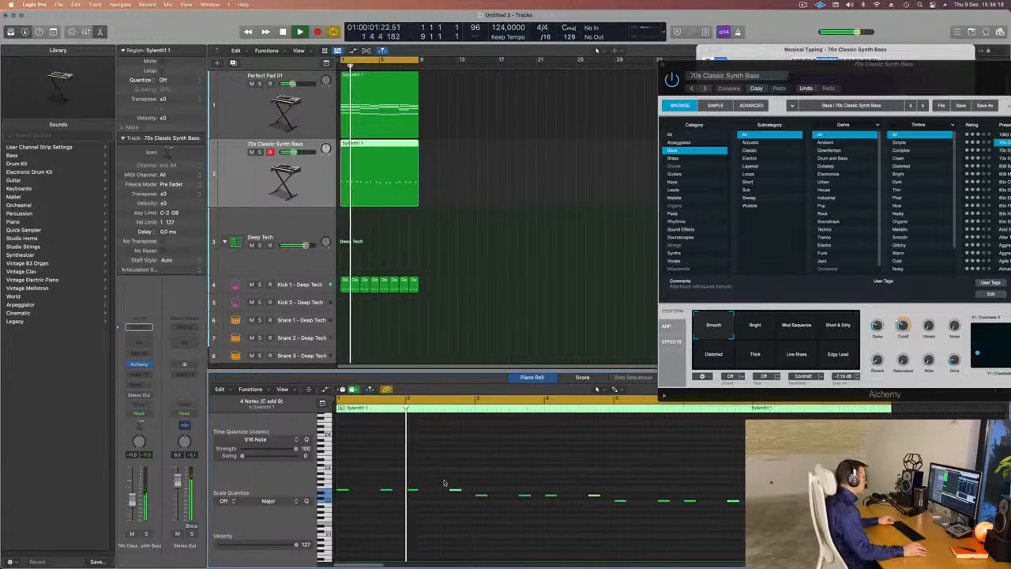
pyautogui.scroll(-4, 445, 481)
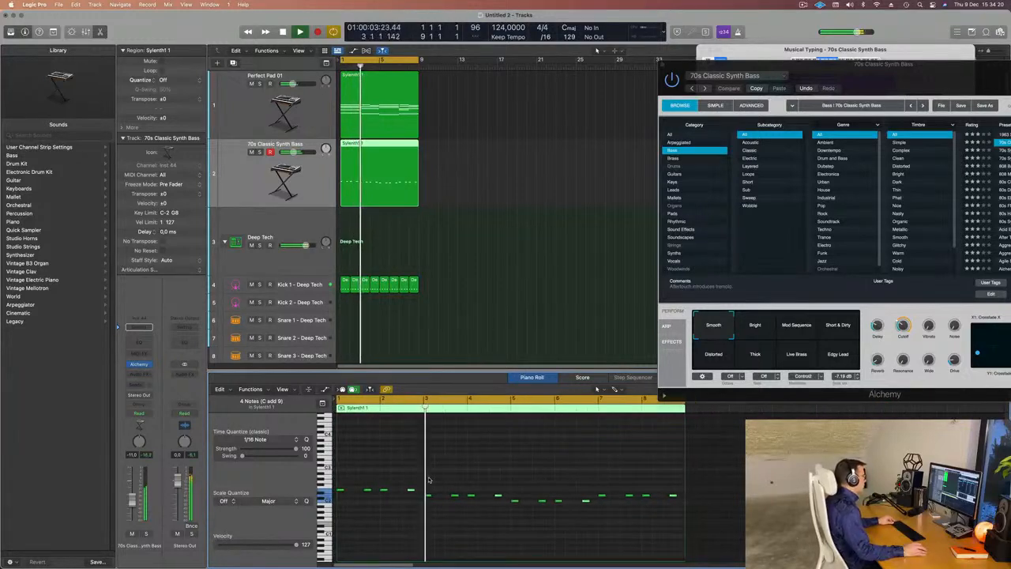
pyautogui.scroll(-2, 440, 480)
# Audition the Alchemy bass's Short & Dirty, Mod Sequence, Distorted, Thick, Live Brass and Edgy Lead variations, returning to Smooth
pyautogui.moveTo(850, 85); pyautogui.dragTo(528, 248)
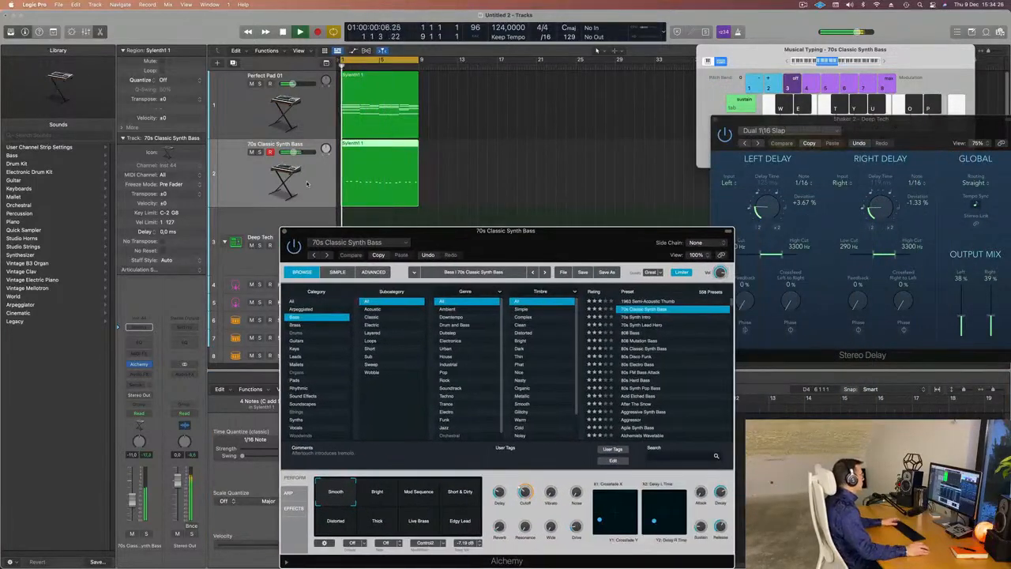
pyautogui.click(188, 220)
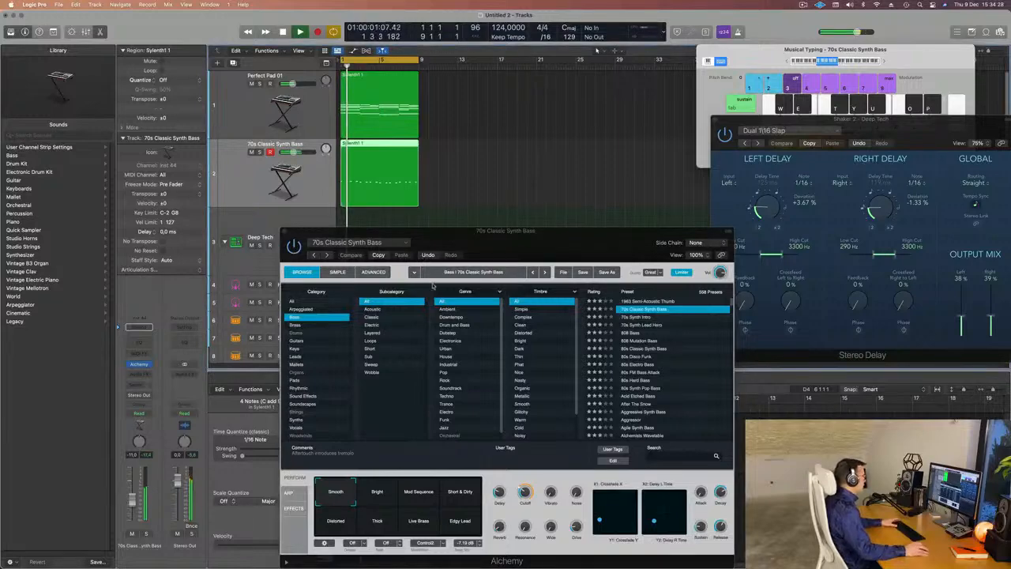
pyautogui.moveTo(525, 230); pyautogui.dragTo(610, 89)
pyautogui.click(543, 352)
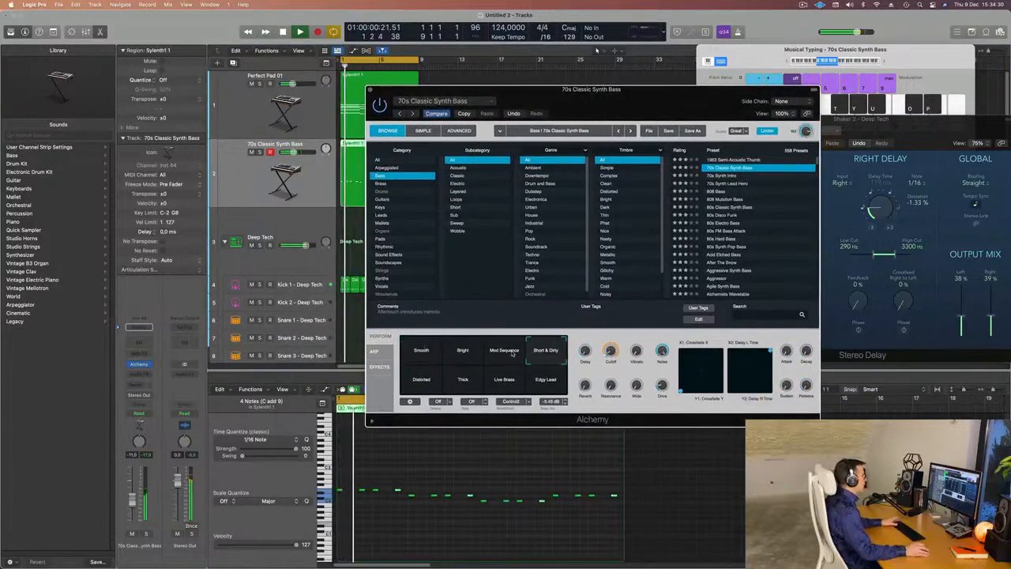
pyautogui.click(463, 353)
pyautogui.click(500, 354)
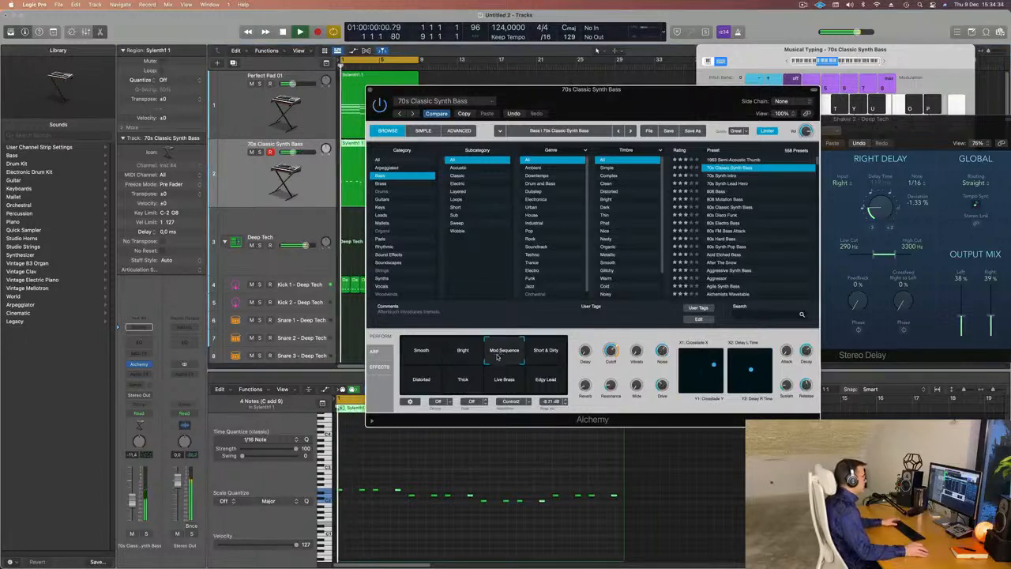
pyautogui.click(424, 382)
pyautogui.click(462, 381)
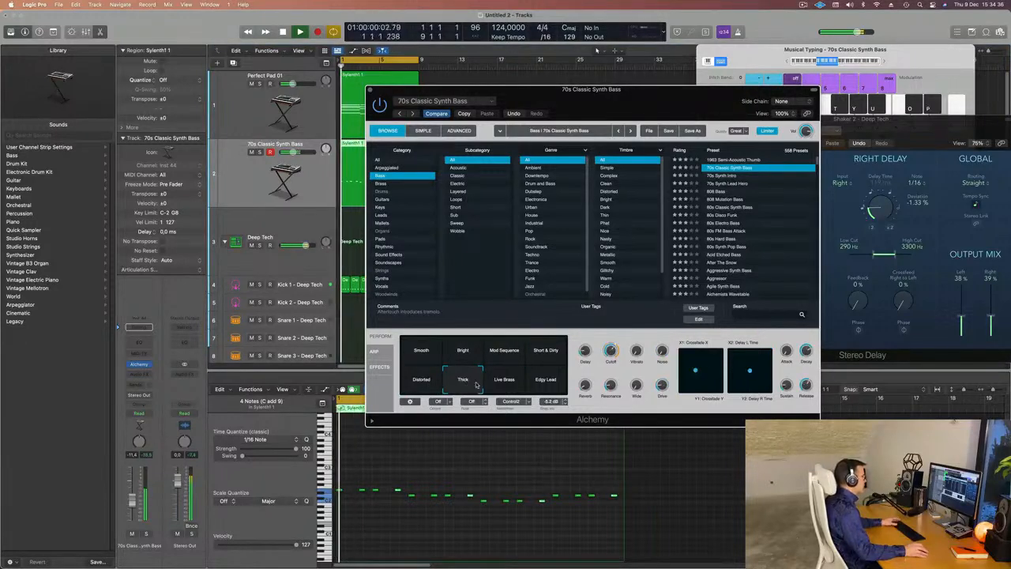
pyautogui.click(505, 383)
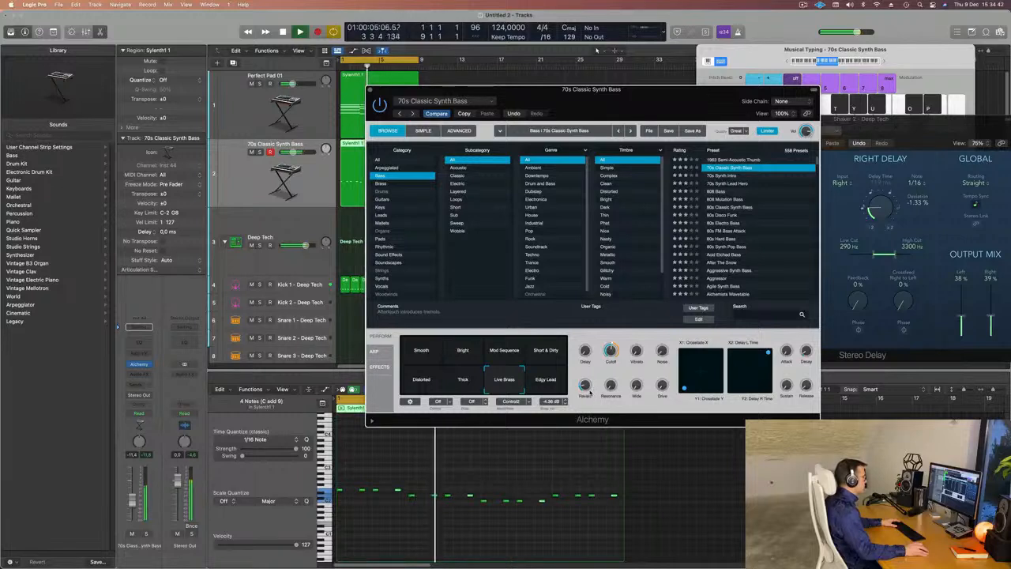
pyautogui.click(556, 391)
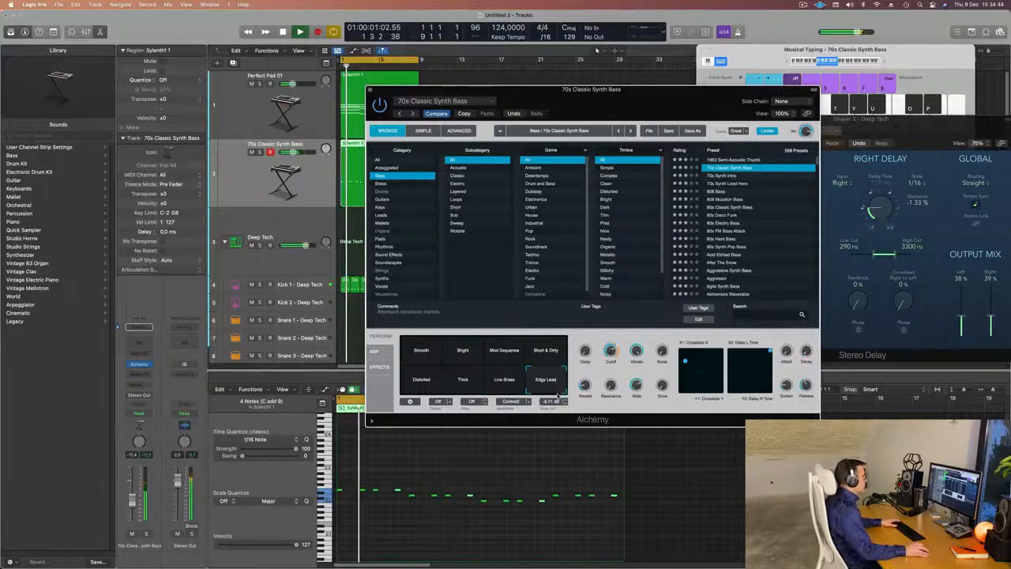
pyautogui.click(428, 363)
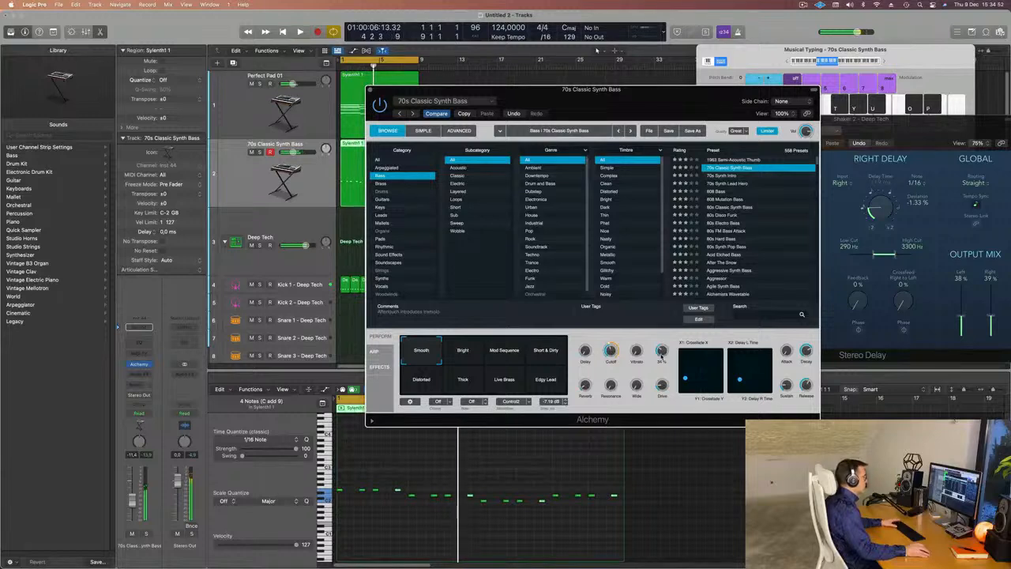
# Adjust the bass's Noise, Decay, Sustain and Attack while replaying the loop
pyautogui.press('space')
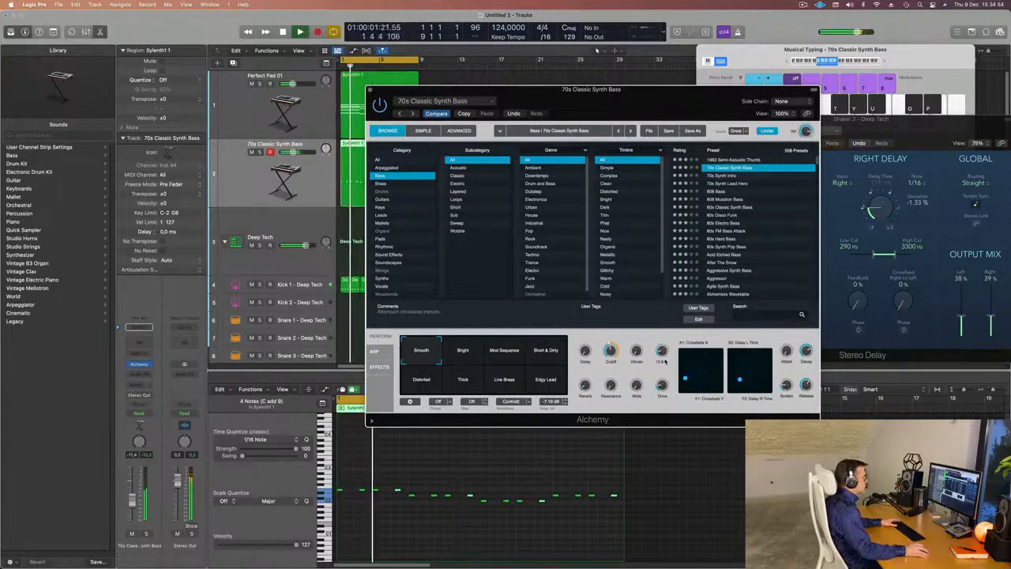
pyautogui.press('space')
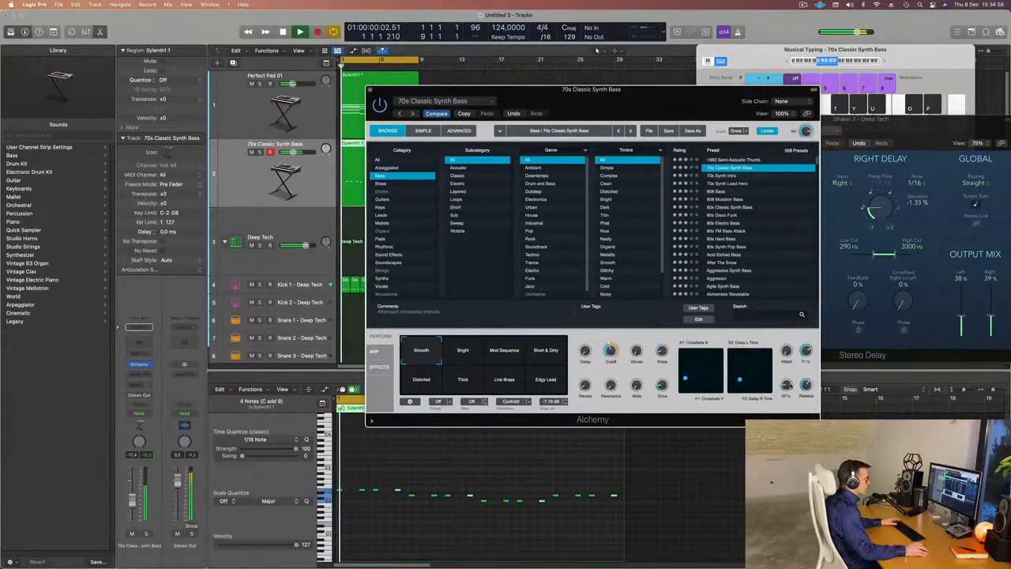
pyautogui.press('space')
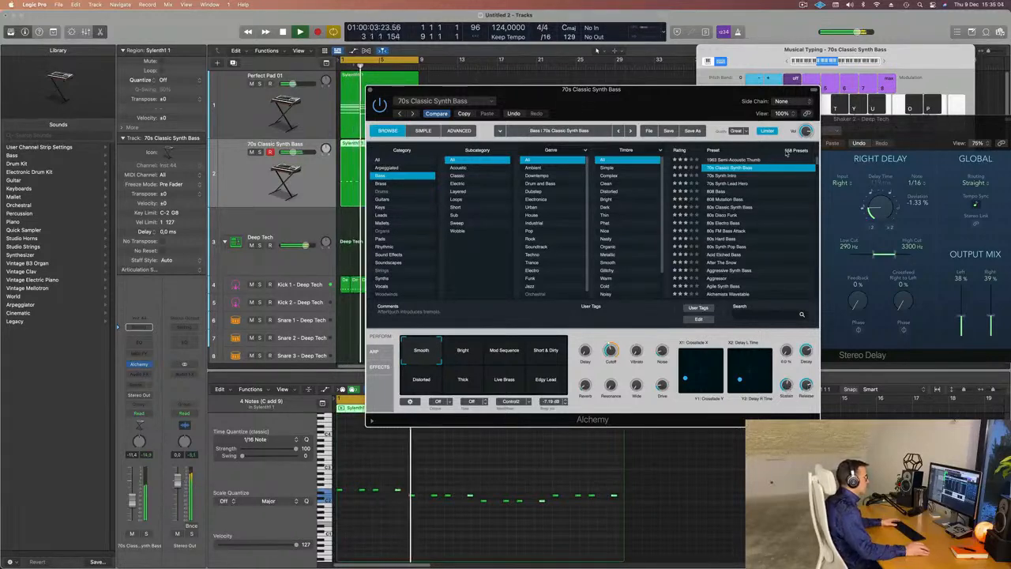
# Fine-tune the bass's Cutoff, Sustain, Release, Drive and Reverb while the loop plays
pyautogui.moveTo(619, 328); pyautogui.dragTo(659, 304)
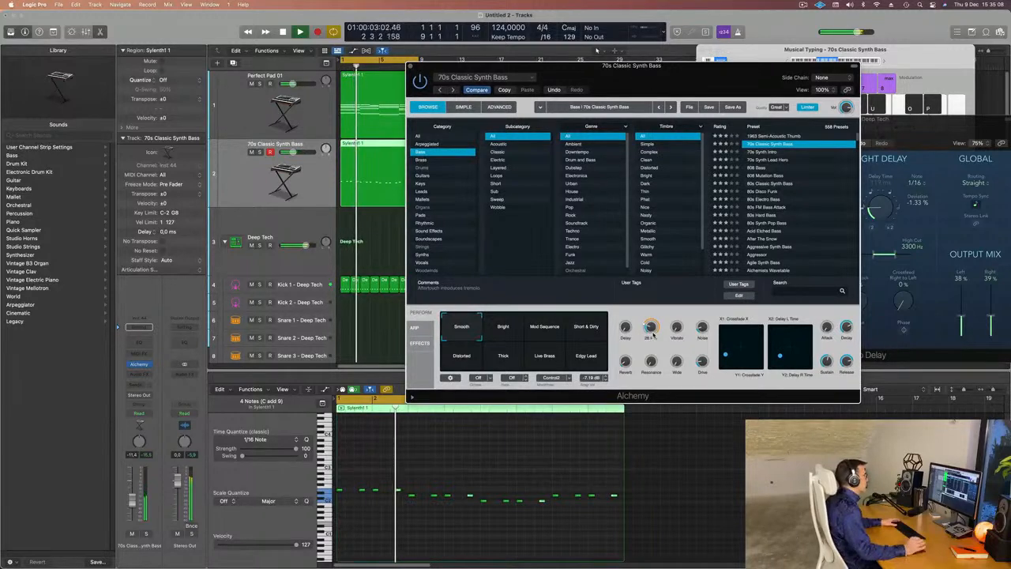
pyautogui.moveTo(691, 89); pyautogui.dragTo(669, 89)
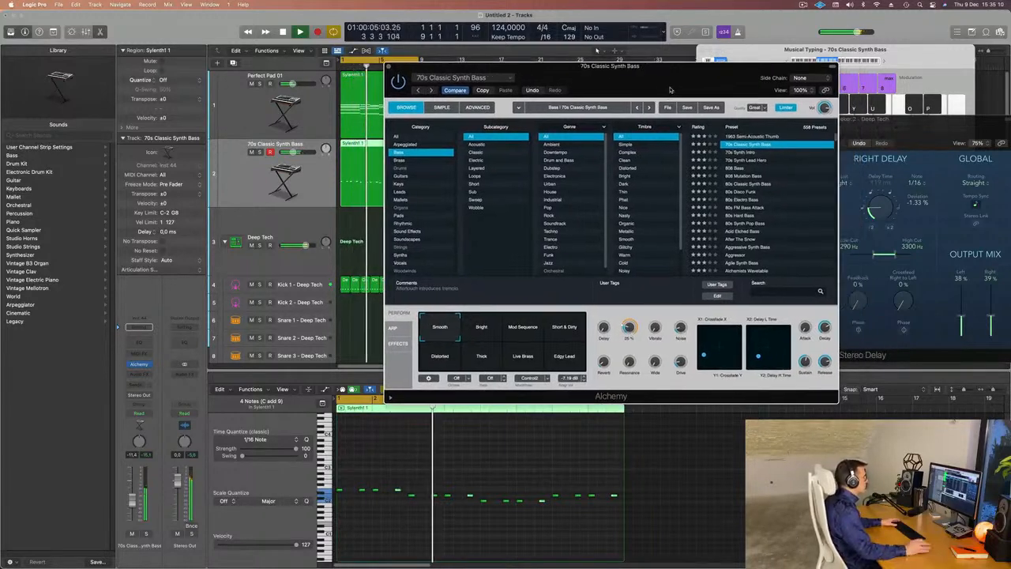
pyautogui.moveTo(627, 328); pyautogui.dragTo(627, 331)
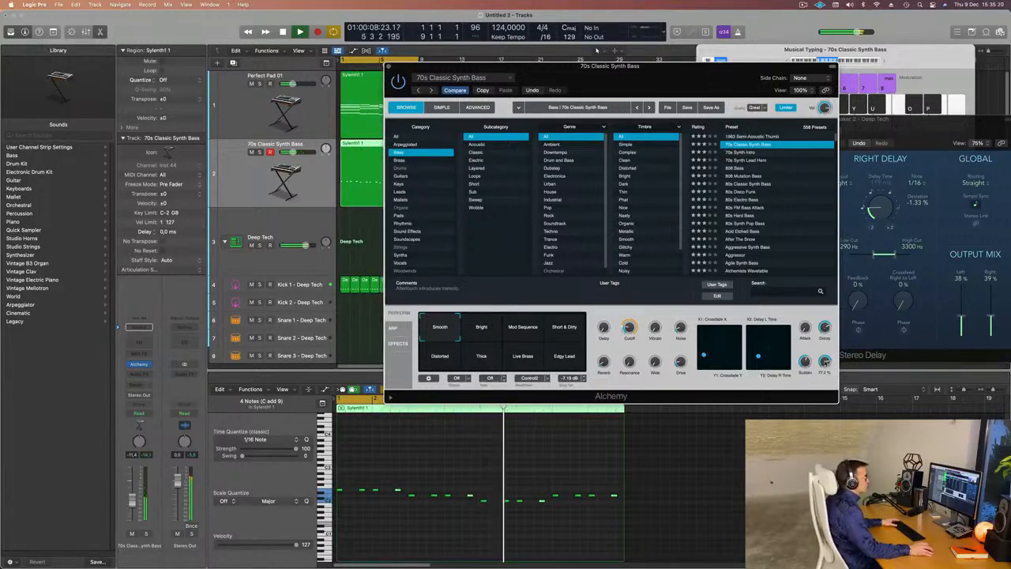
pyautogui.moveTo(806, 362); pyautogui.dragTo(809, 362)
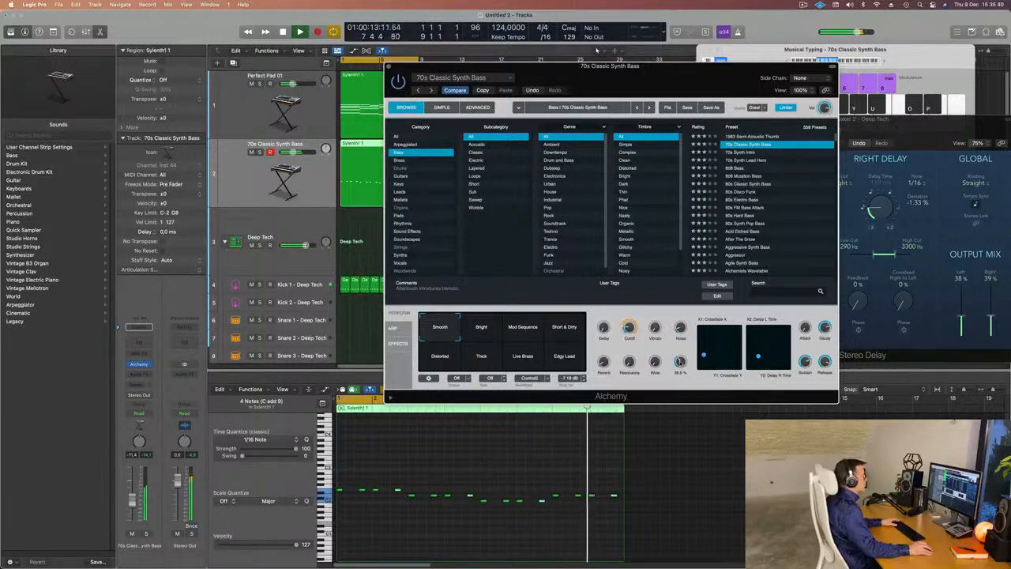
pyautogui.moveTo(668, 76); pyautogui.dragTo(719, 101)
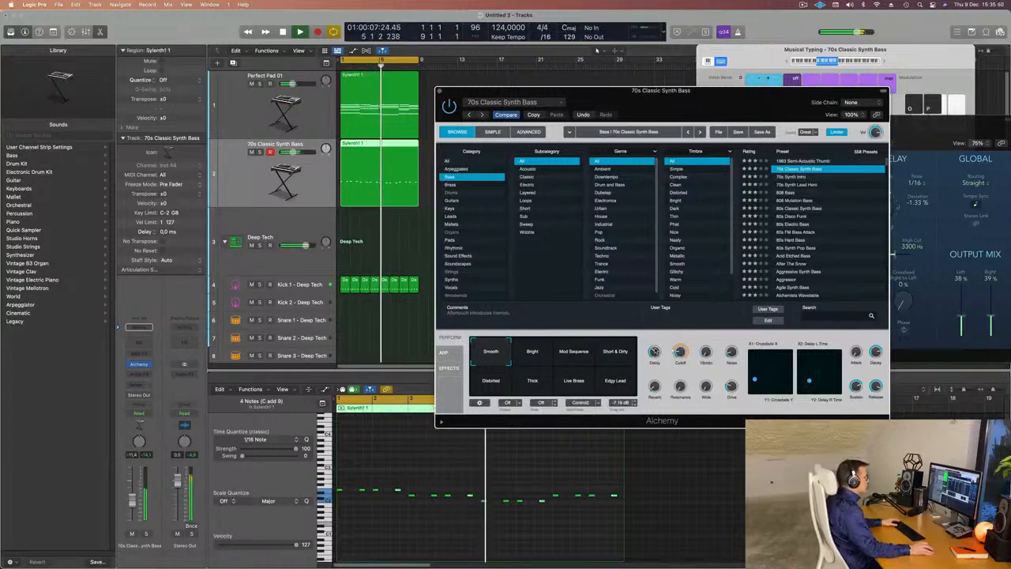
pyautogui.moveTo(714, 101); pyautogui.dragTo(794, 88)
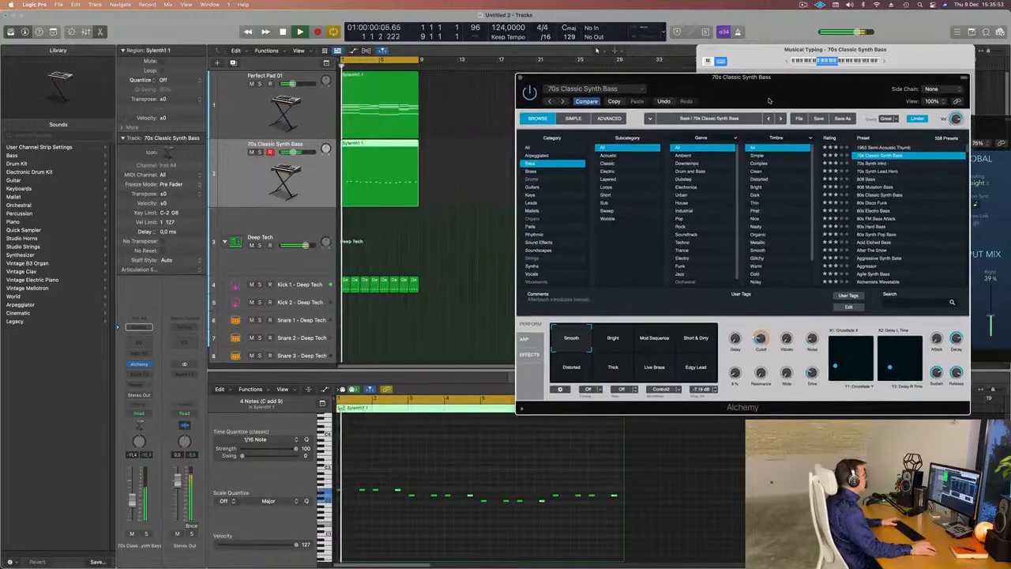
# Select all 16 bass notes and lengthen them slightly together
pyautogui.click(396, 525)
pyautogui.press('super+a')
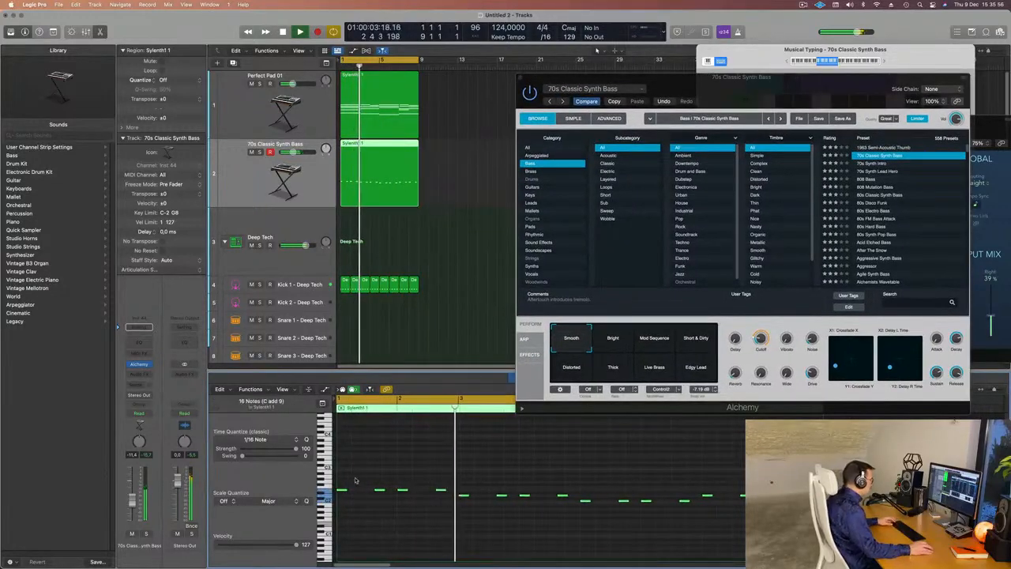
pyautogui.moveTo(347, 491); pyautogui.dragTo(359, 512)
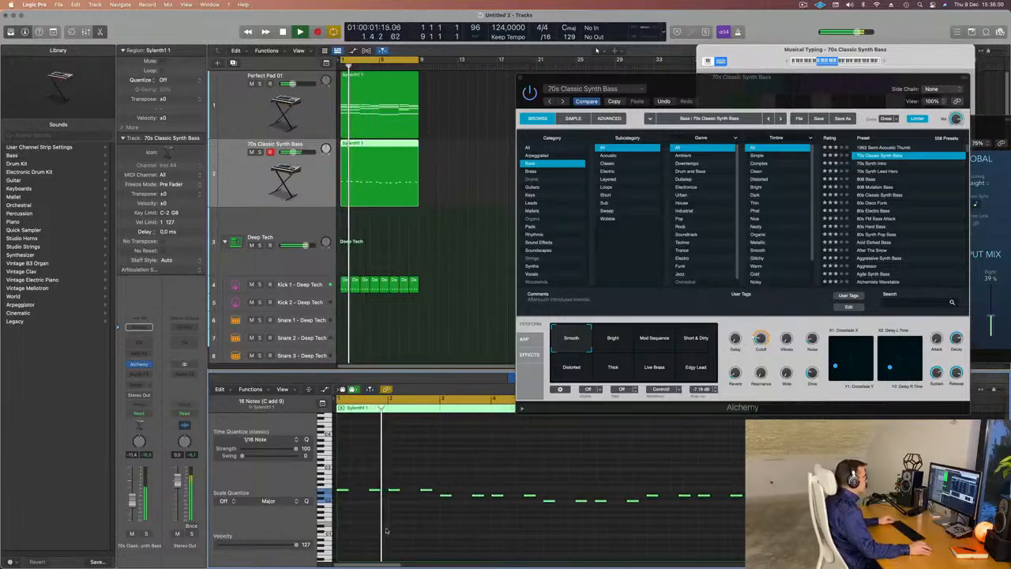
# Lower the bass's filter Cutoff and track volume, closing its Alchemy window
pyautogui.moveTo(751, 91); pyautogui.dragTo(705, 104)
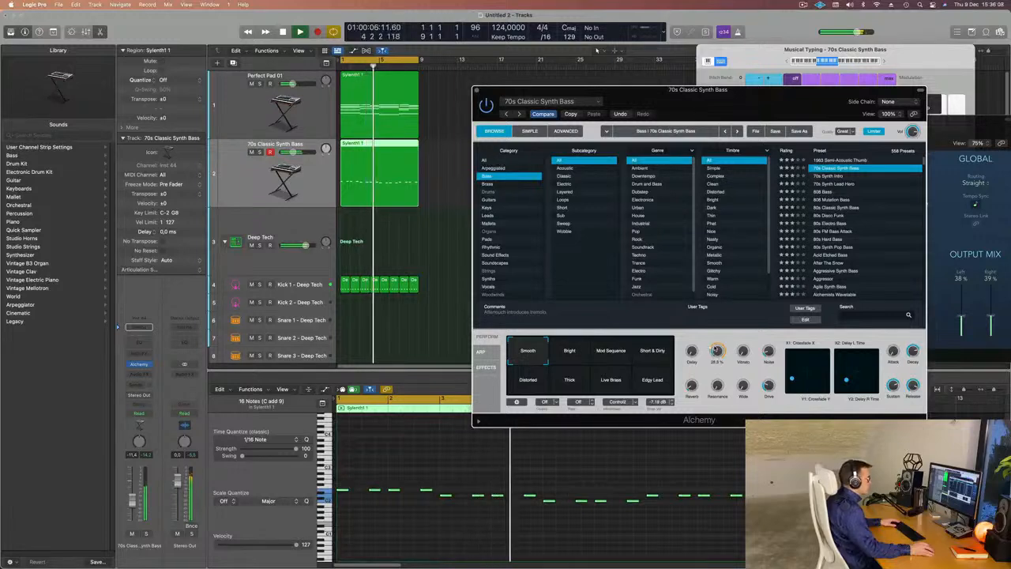
pyautogui.moveTo(718, 340); pyautogui.dragTo(717, 355)
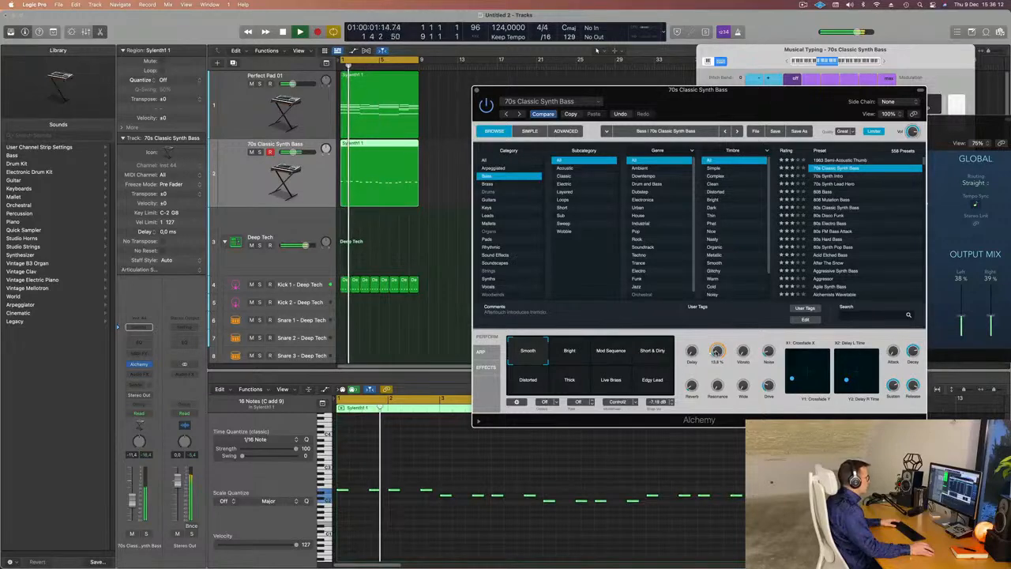
pyautogui.moveTo(767, 105); pyautogui.dragTo(688, 215)
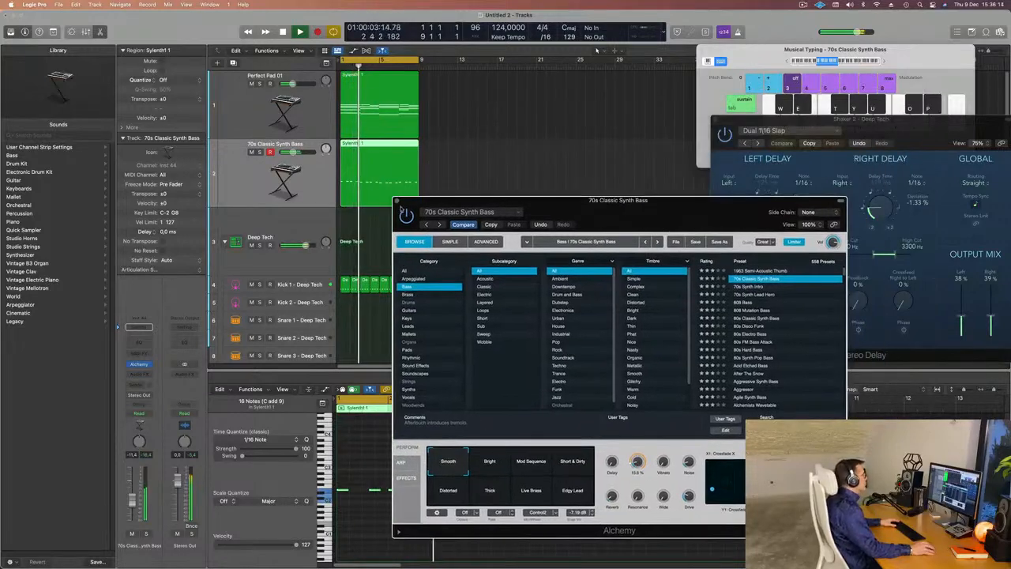
pyautogui.click(397, 200)
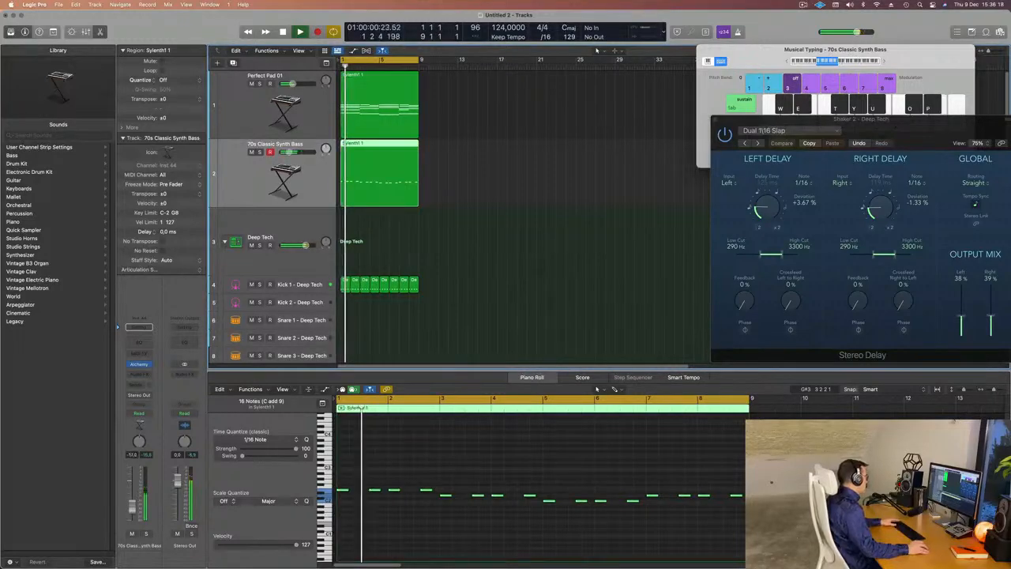
# Insert a stereo Compressor on the 70s Classic Synth Bass track and side-chain it to Kick 1 - Deep Tech
pyautogui.click(149, 375)
pyautogui.moveTo(158, 398)
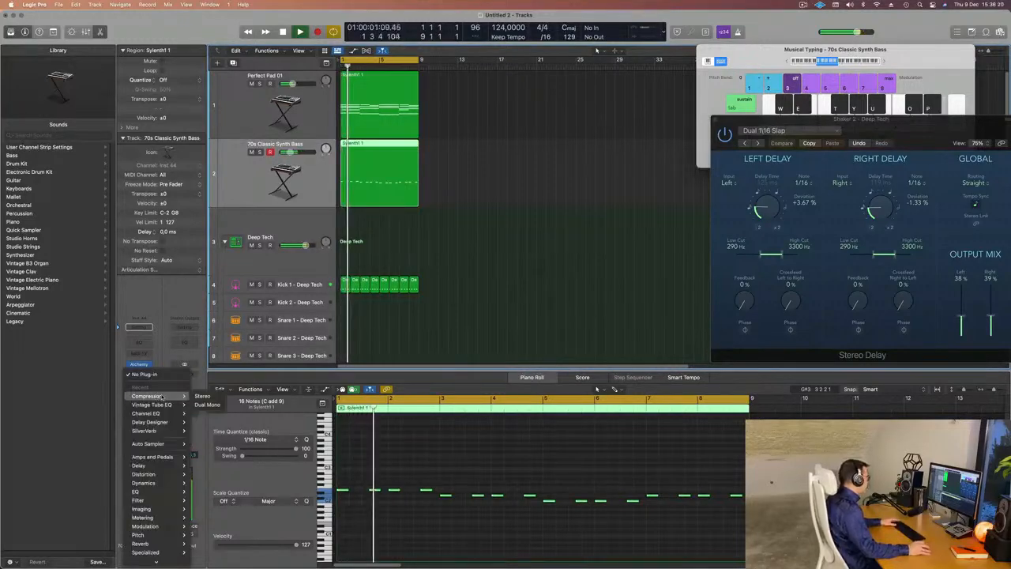
pyautogui.click(207, 397)
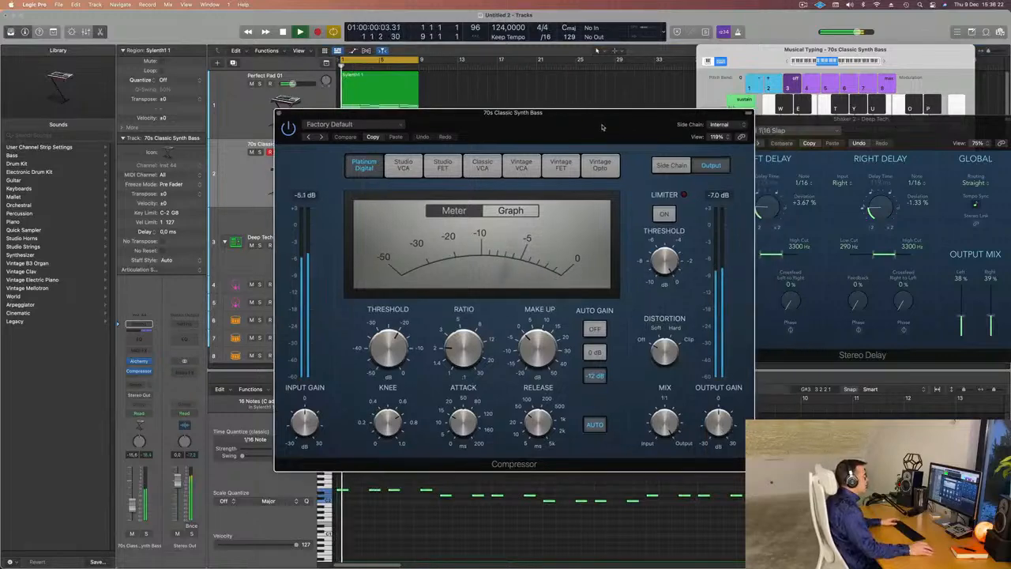
pyautogui.click(724, 127)
pyautogui.moveTo(718, 147)
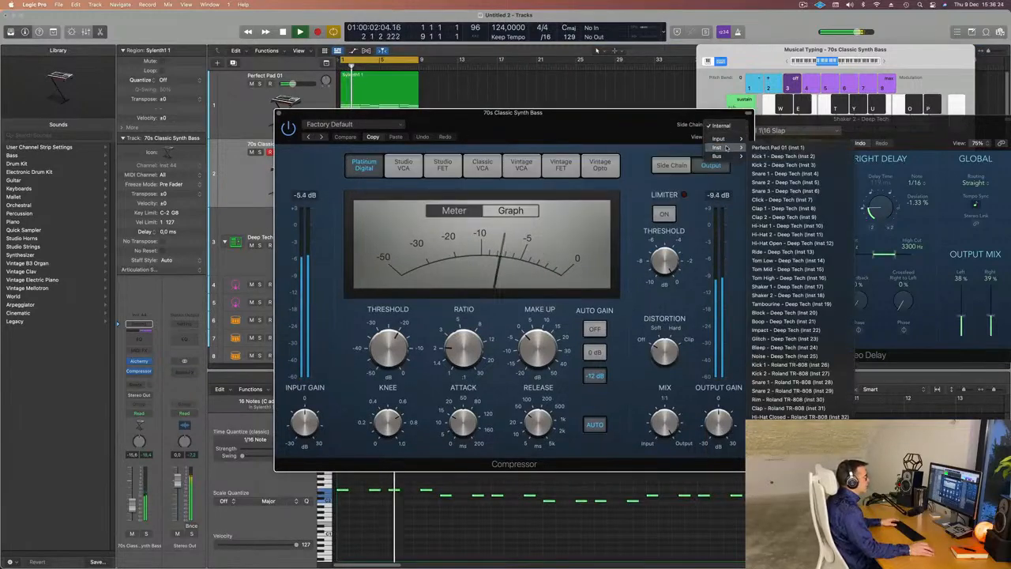
pyautogui.click(782, 156)
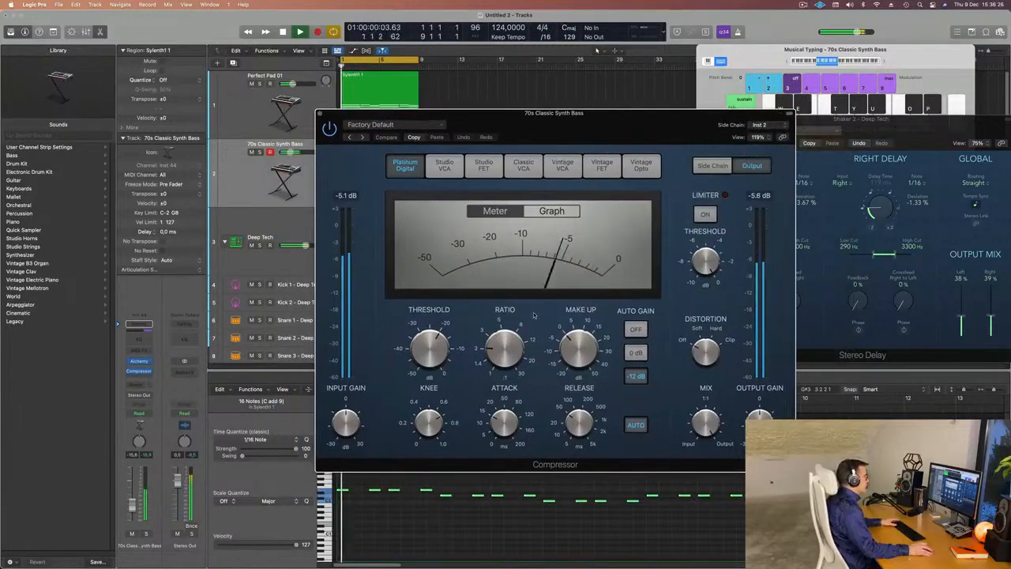
# Adjust the bass Compressor's Ratio and Attack and close its window
pyautogui.moveTo(506, 319)
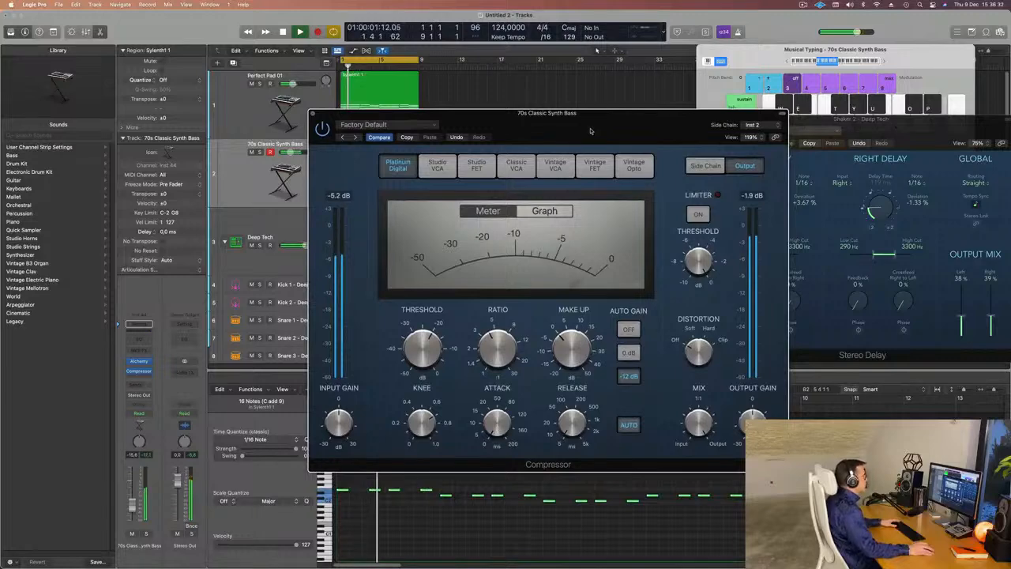
pyautogui.moveTo(360, 116); pyautogui.dragTo(316, 120)
pyautogui.click(269, 118)
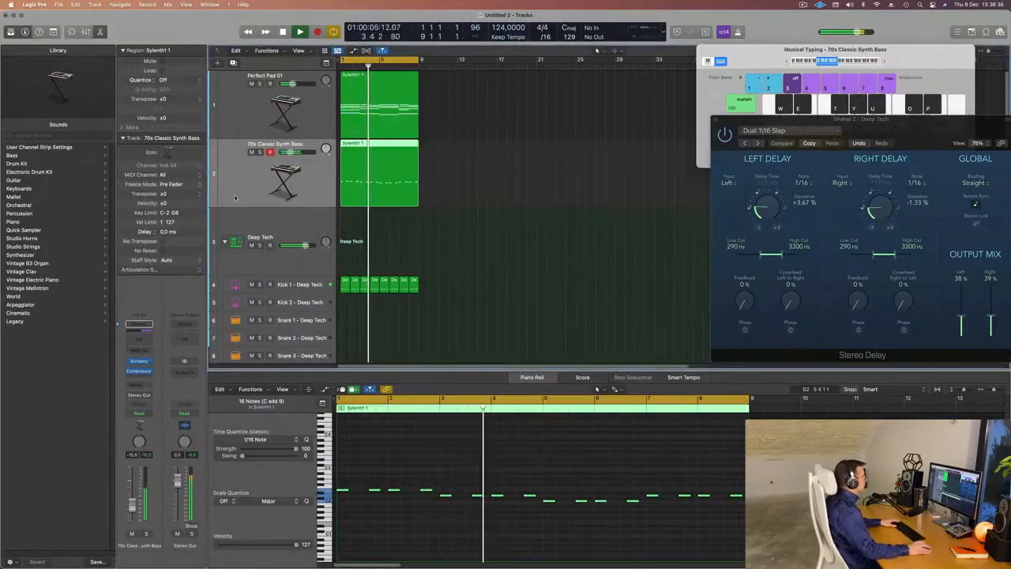
# Duplicate the Perfect Pad 01 track with its settings and copy its eight-bar chord region onto the new track
pyautogui.scroll(-2, 515, 272)
pyautogui.scroll(2, 516, 268)
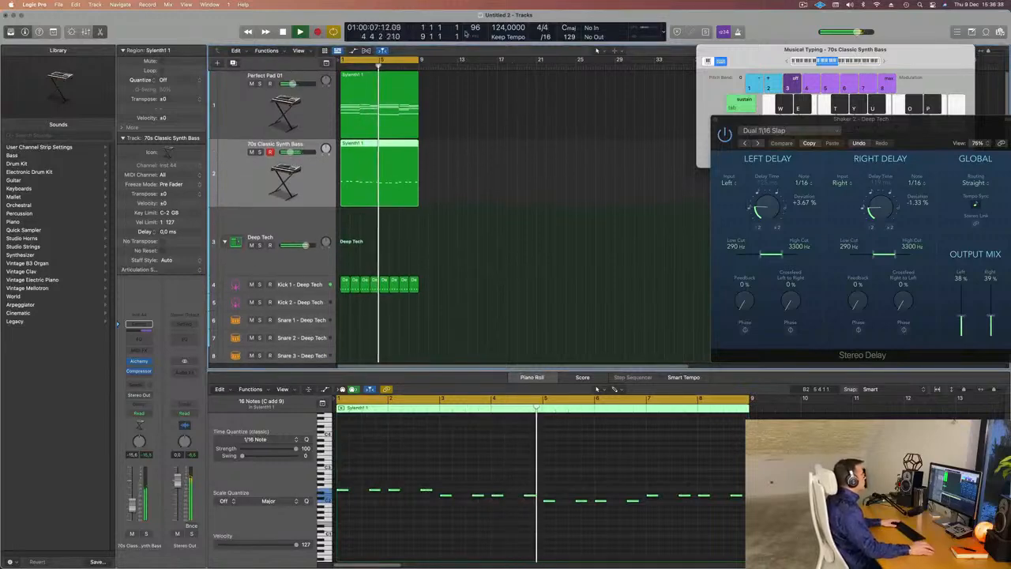
pyautogui.click(237, 102)
pyautogui.click(233, 63)
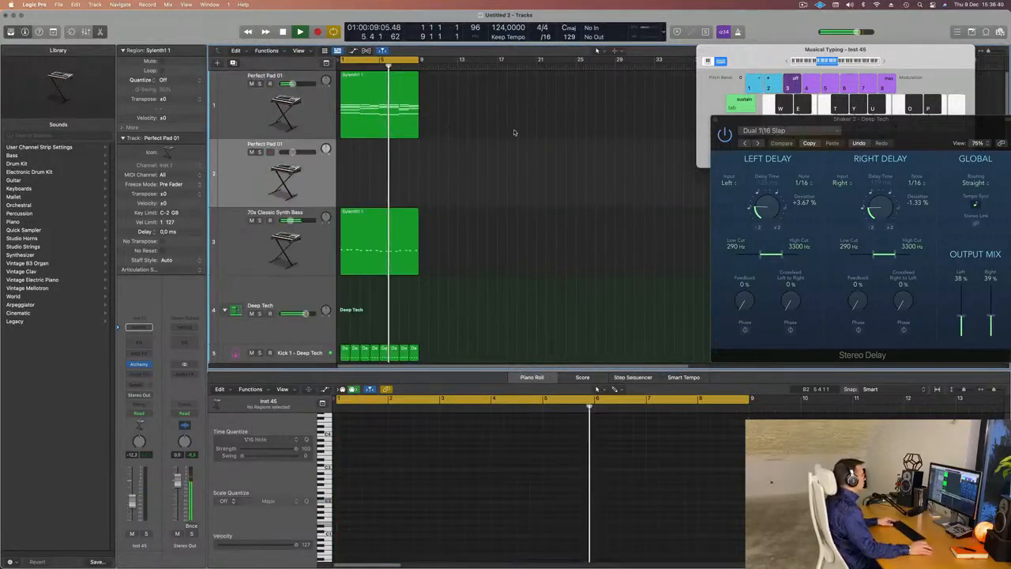
pyautogui.moveTo(374, 102); pyautogui.dragTo(374, 164)
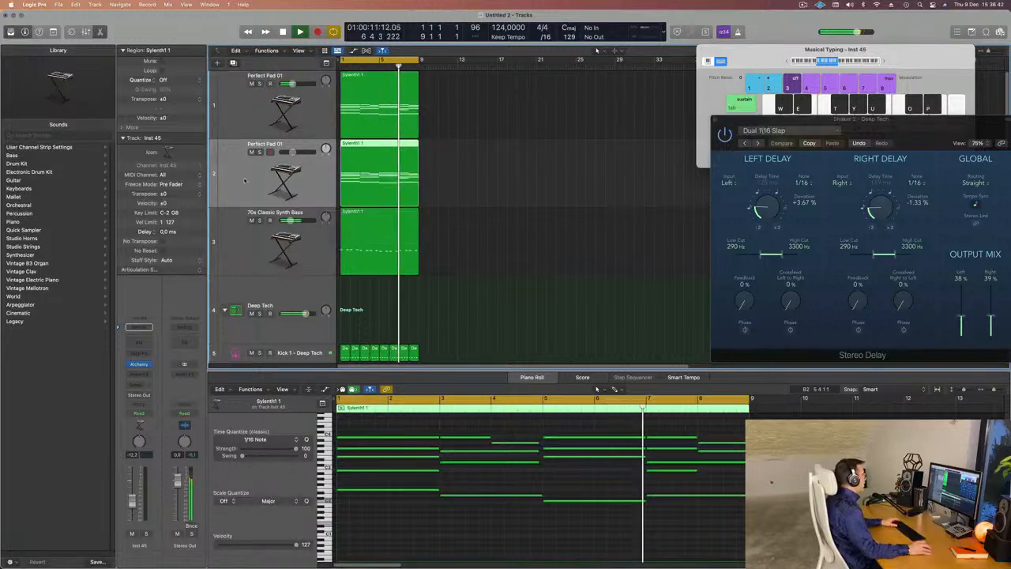
# Stop playback and replace Alchemy with Retro Synth on the duplicated pad track
pyautogui.press('space')
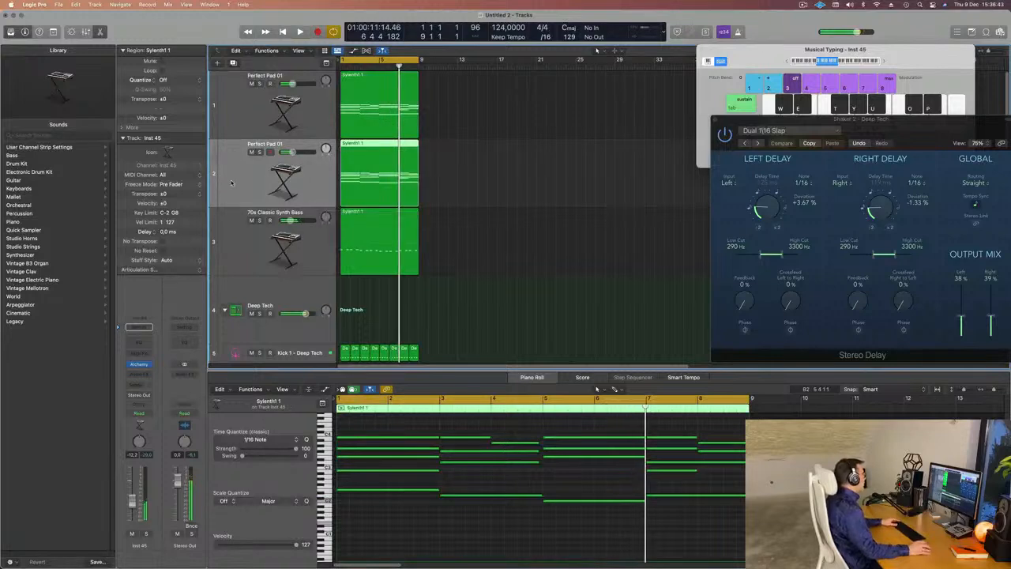
pyautogui.click(148, 364)
pyautogui.moveTo(205, 415)
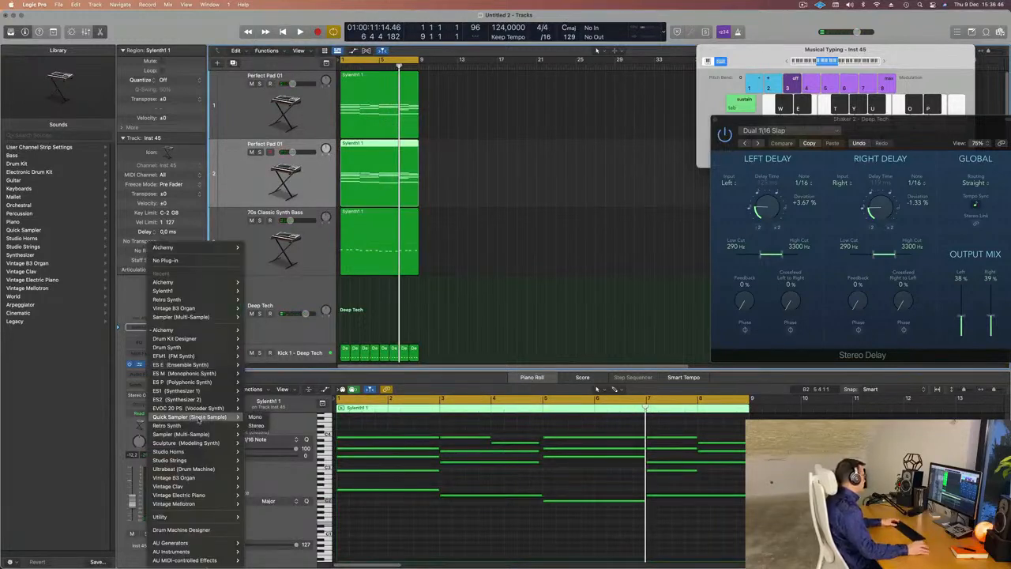
pyautogui.click(256, 427)
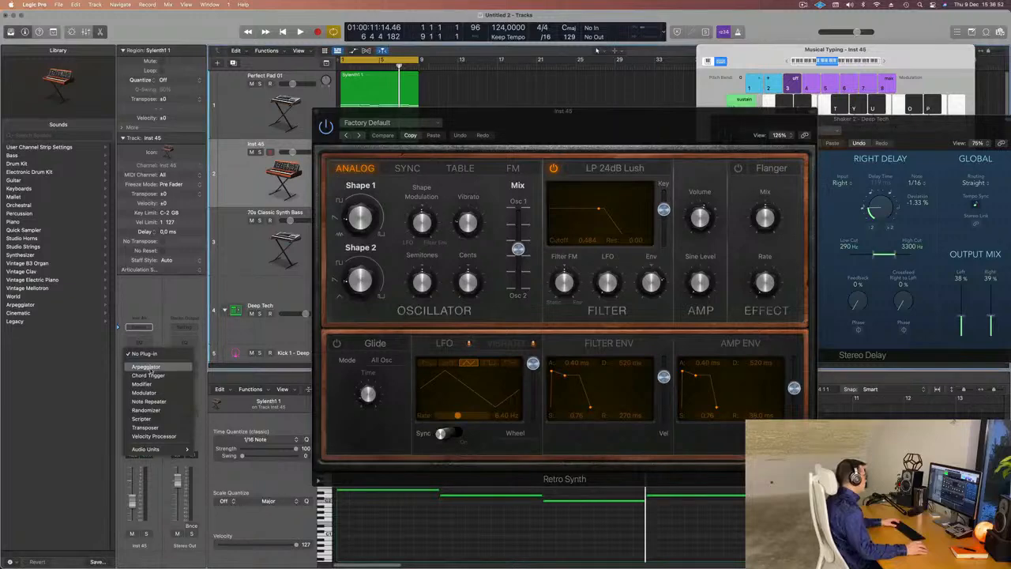
# Add an Arpeggiator MIDI effect to the Inst 45 track, close its window and play the loop from the start
pyautogui.moveTo(584, 124); pyautogui.dragTo(837, 124)
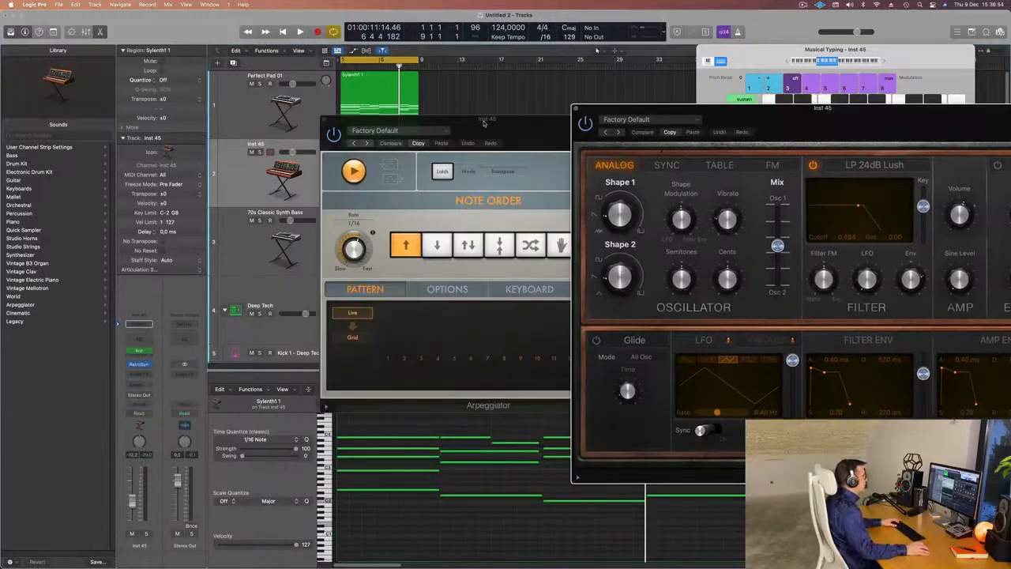
pyautogui.moveTo(485, 123); pyautogui.dragTo(614, 140)
pyautogui.click(562, 139)
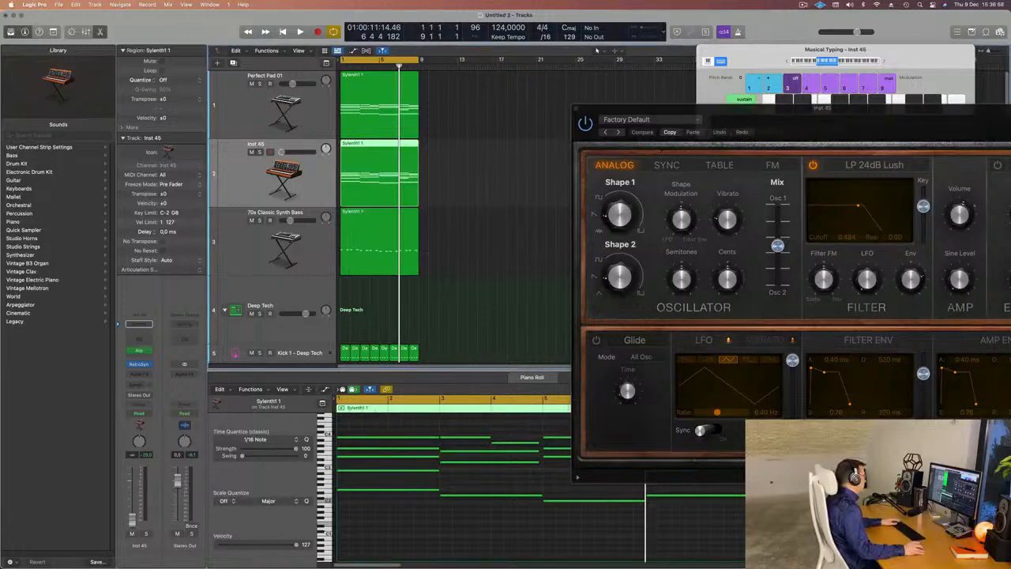
pyautogui.press('Return')
pyautogui.press('space')
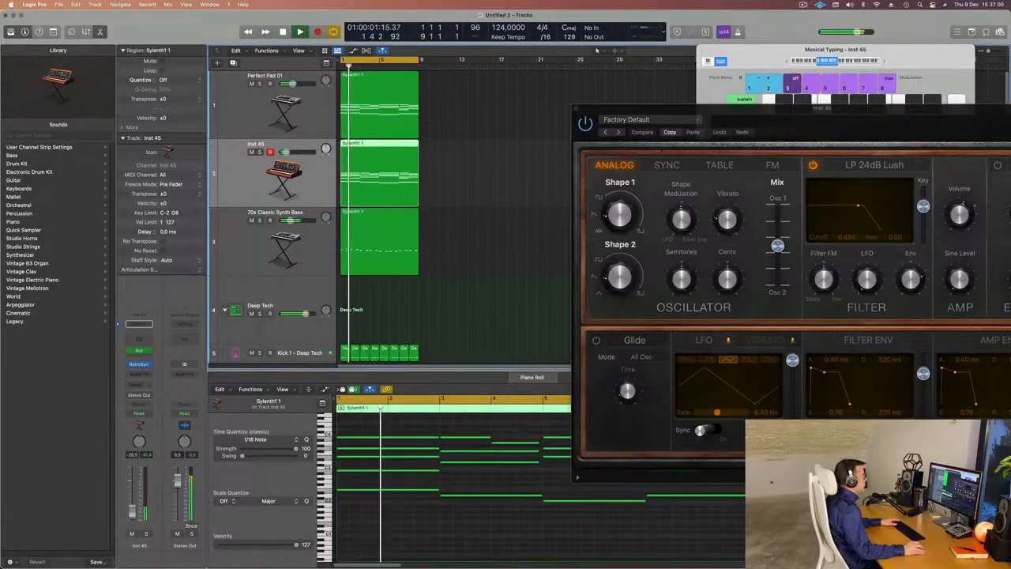
# Audition Retro Synth's Calming Bells preset from Synth Keyboards and switch to the following preset, Delicate Chimes
pyautogui.moveTo(875, 114); pyautogui.dragTo(579, 114)
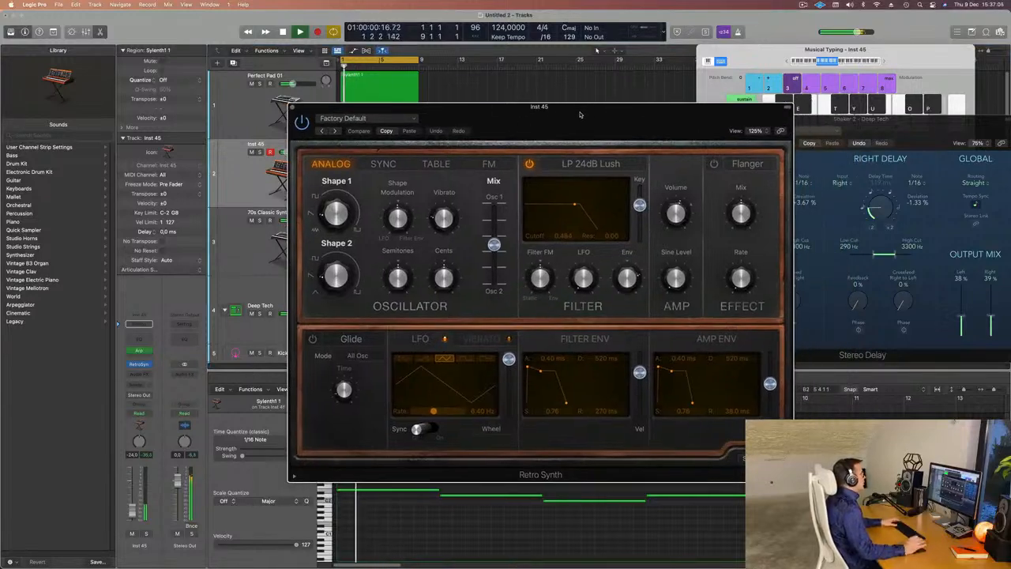
pyautogui.click(371, 122)
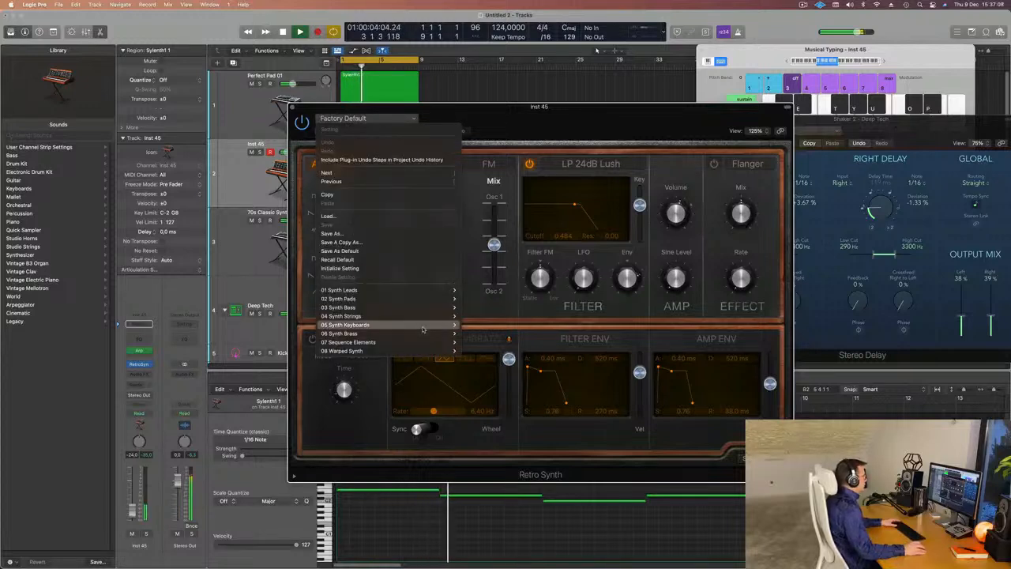
pyautogui.moveTo(426, 317)
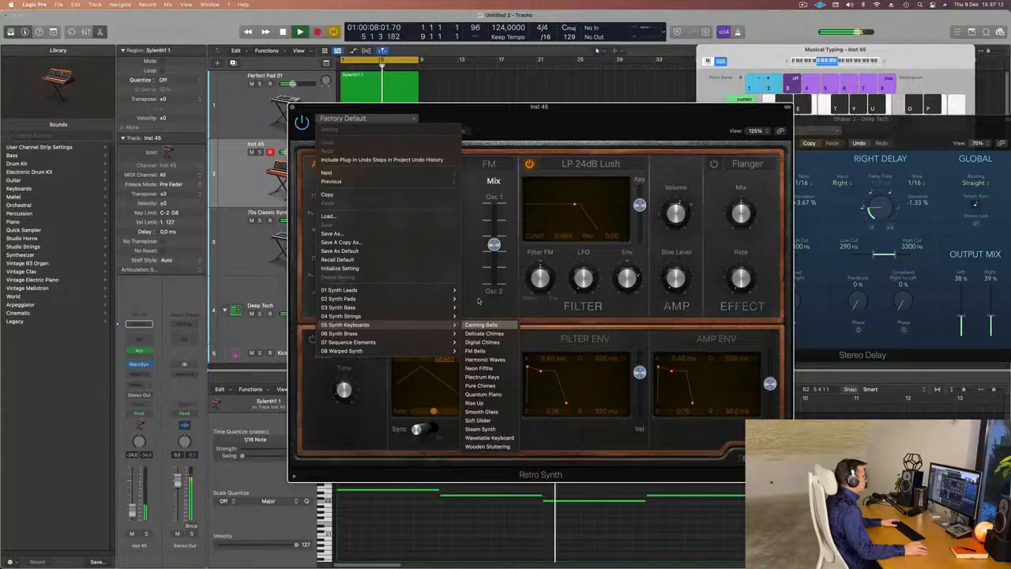
pyautogui.click(506, 119)
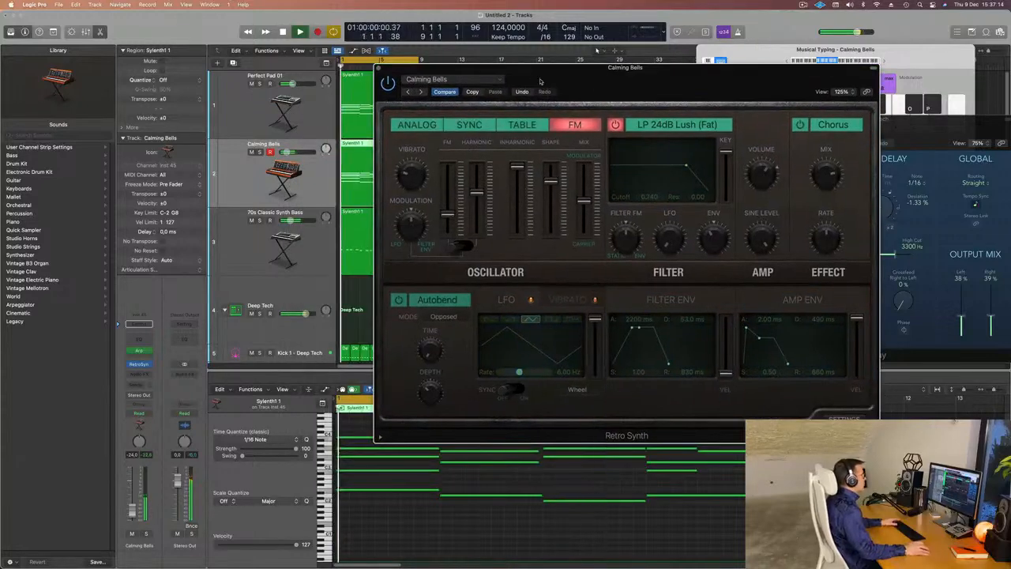
pyautogui.click(421, 92)
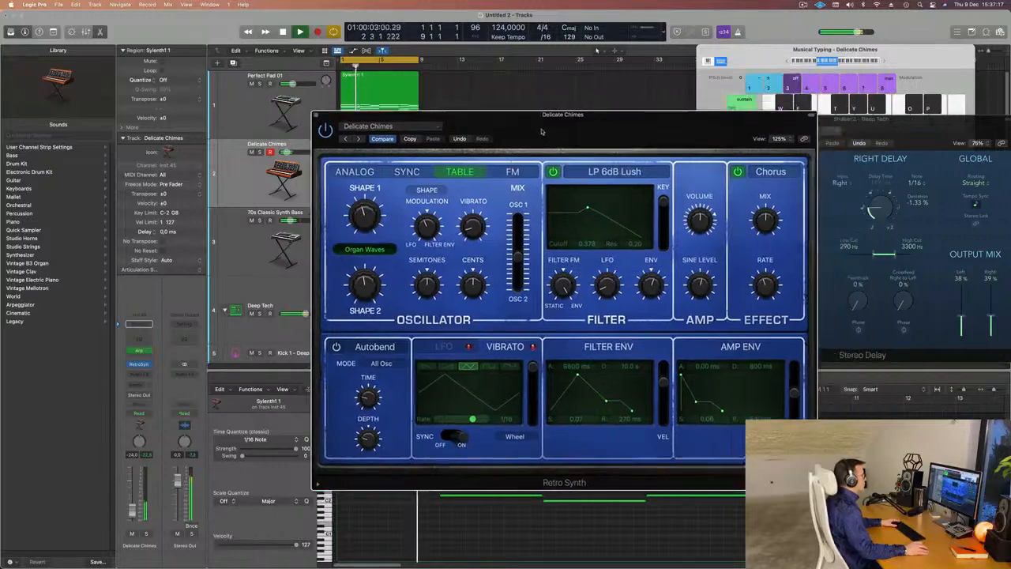
pyautogui.moveTo(542, 132); pyautogui.dragTo(538, 133)
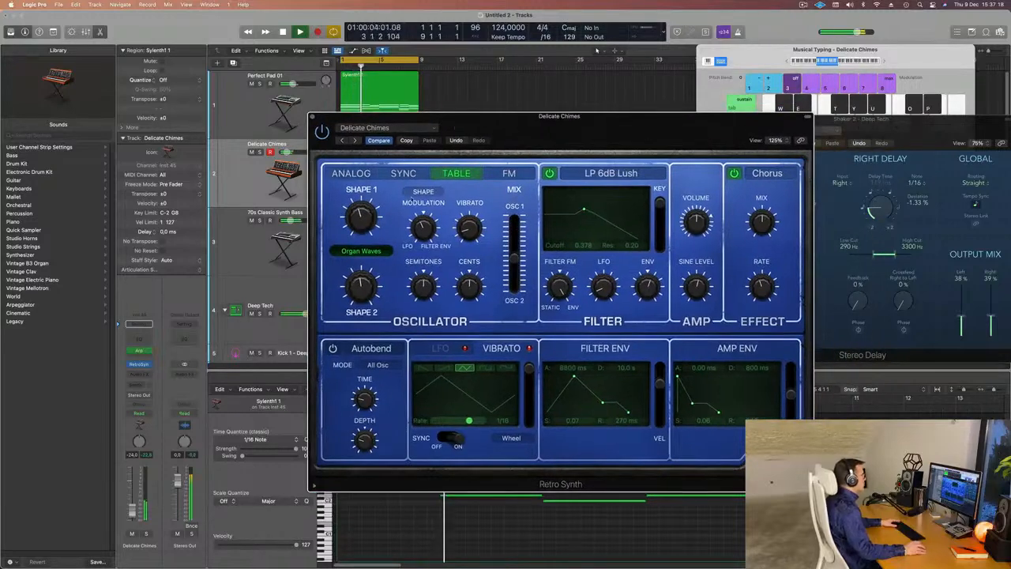
# Compare Retro Synth's Sync, Table and FM oscillators, settle on Analog, and raise the Delicate Chimes track's volume
pyautogui.click(402, 173)
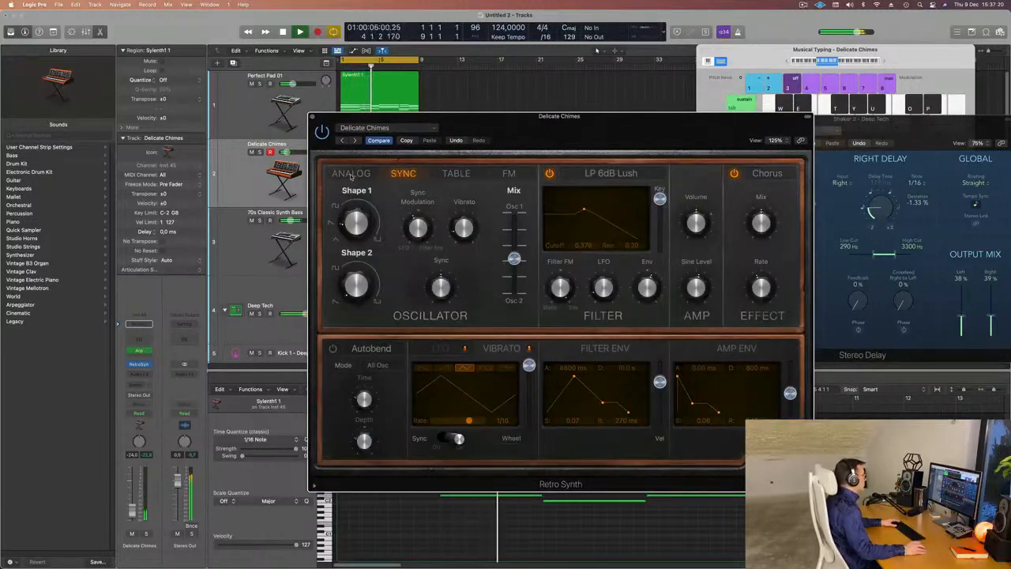
pyautogui.click(454, 174)
pyautogui.moveTo(543, 135); pyautogui.dragTo(530, 133)
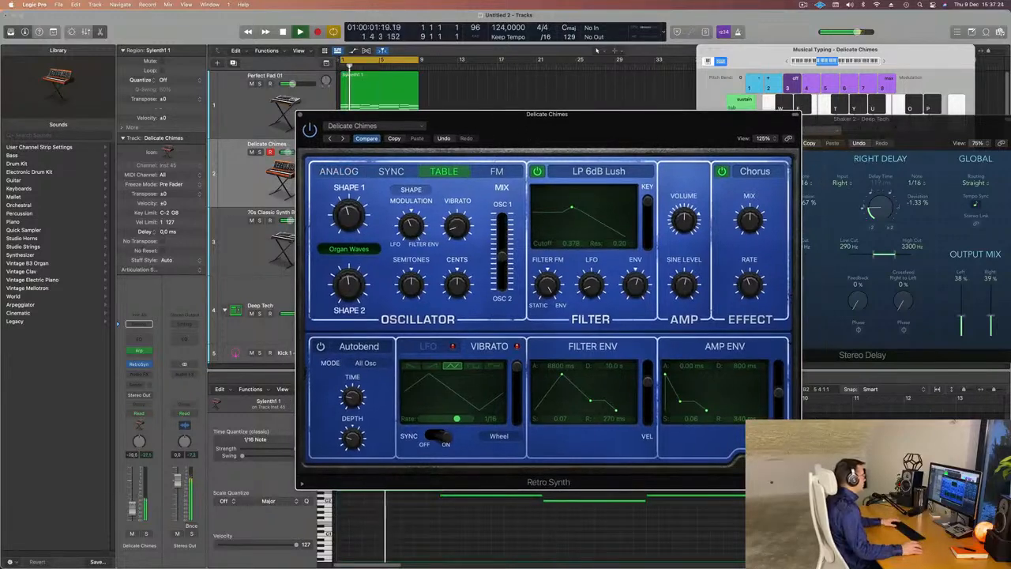
pyautogui.moveTo(131, 508); pyautogui.dragTo(132, 507)
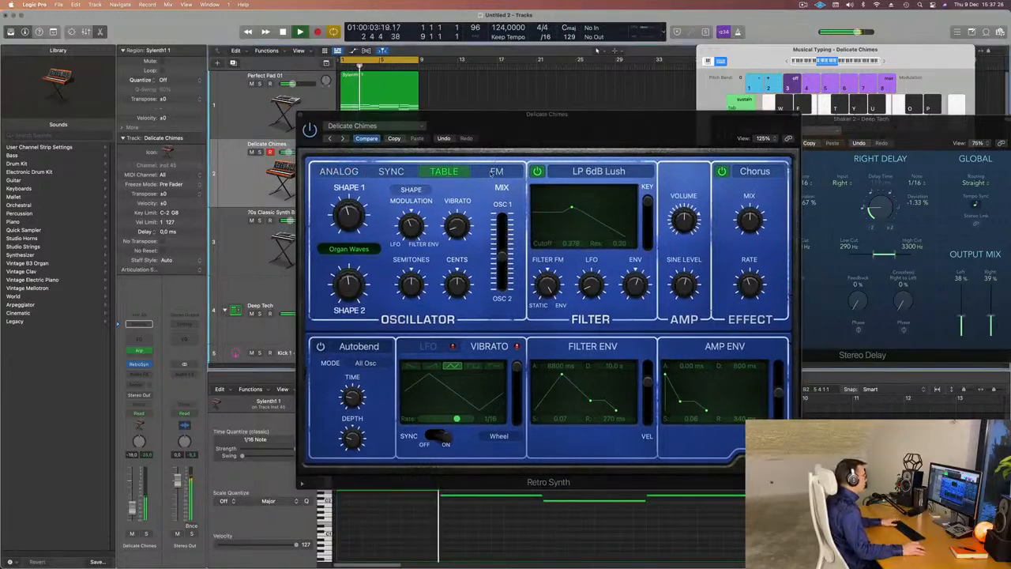
pyautogui.click(495, 172)
pyautogui.click(487, 172)
pyautogui.click(391, 172)
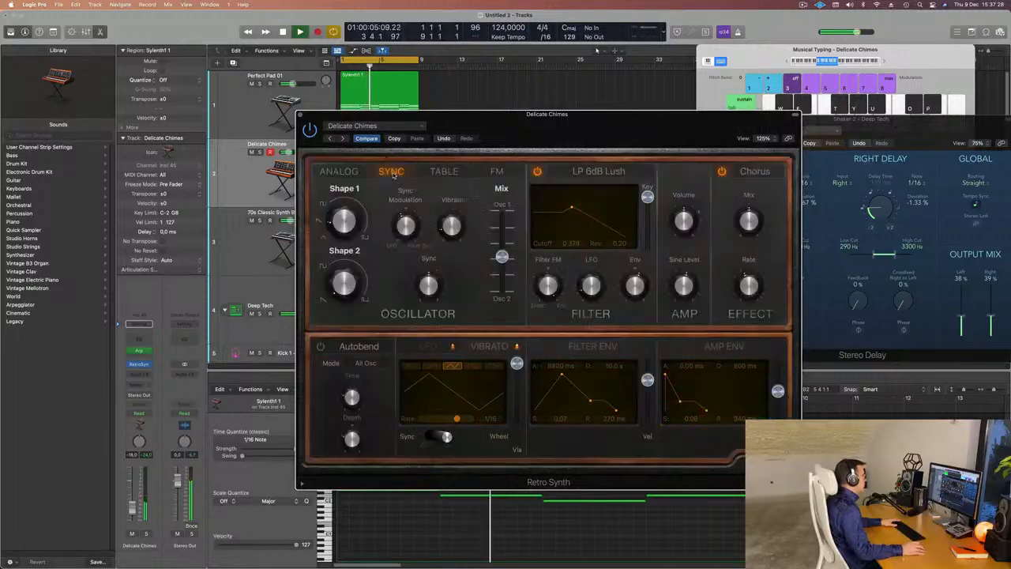
pyautogui.click(326, 173)
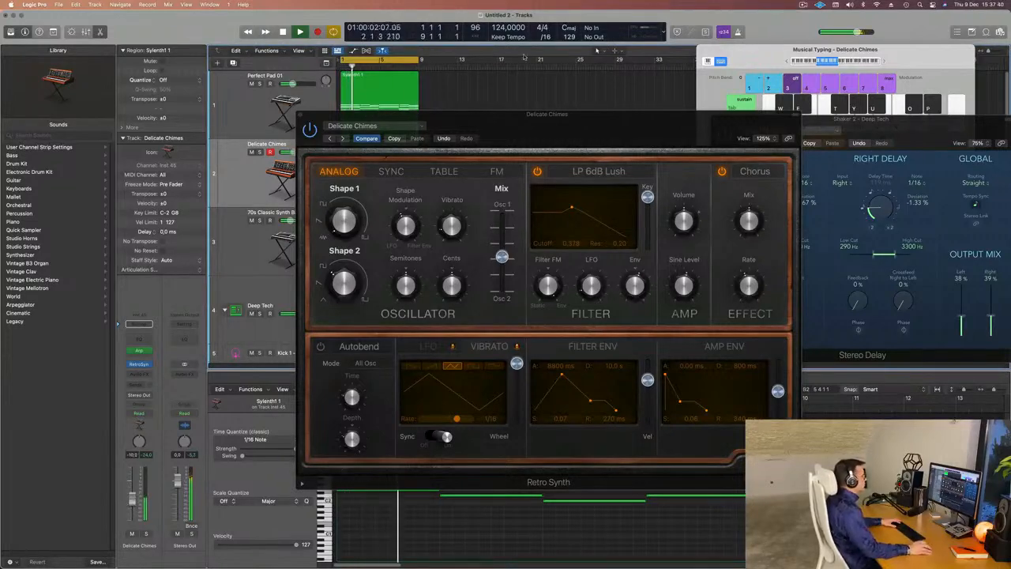
# Balance Retro Synth's oscillator mix near the centre and set the filter cutoff to about 0.490 with resonance 0.37
pyautogui.moveTo(547, 114); pyautogui.dragTo(470, 113)
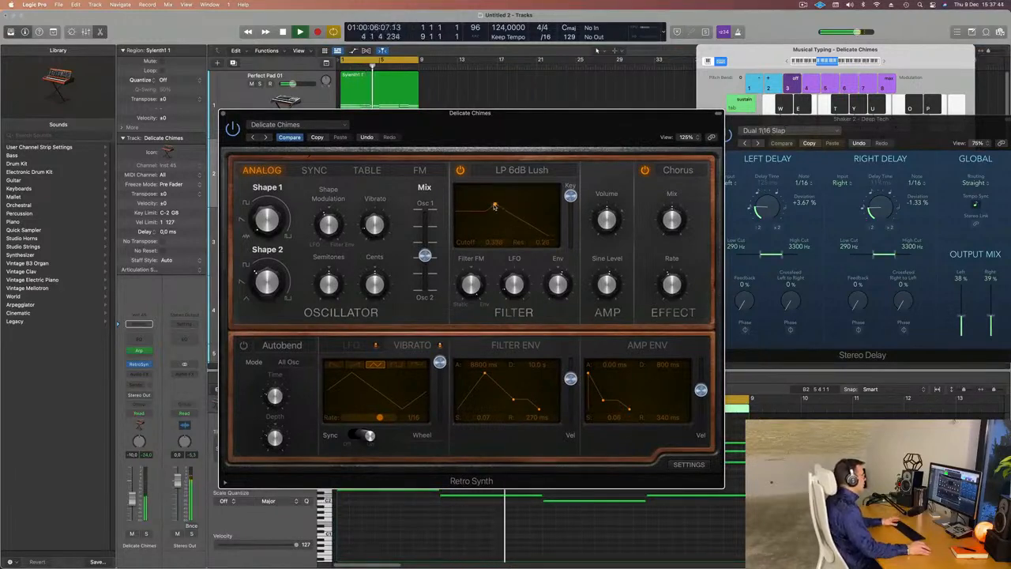
pyautogui.moveTo(514, 205); pyautogui.dragTo(510, 206)
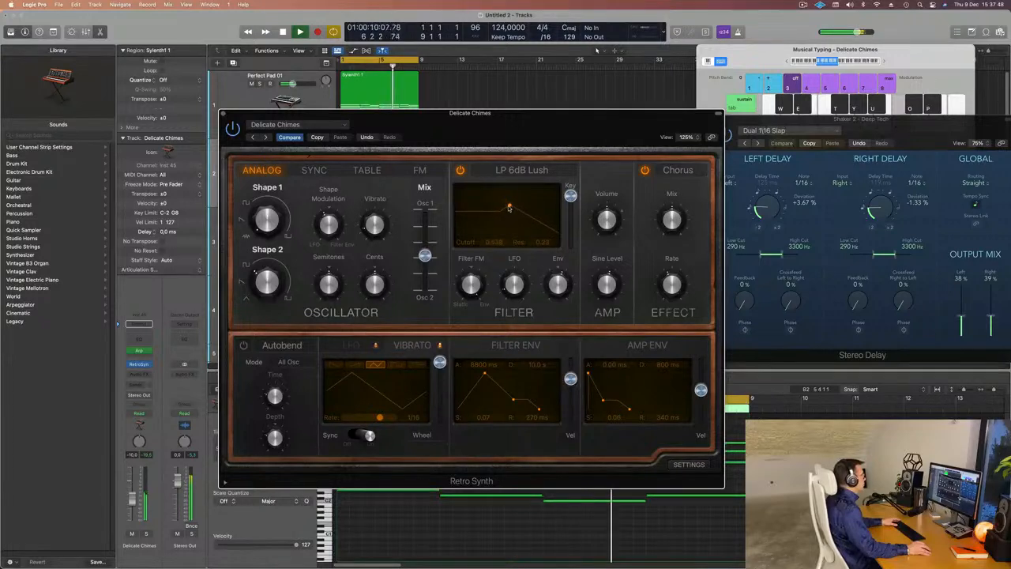
pyautogui.moveTo(434, 229)
pyautogui.mouseDown()
pyautogui.moveTo(424, 261)
pyautogui.moveTo(425, 238)
pyautogui.mouseUp()
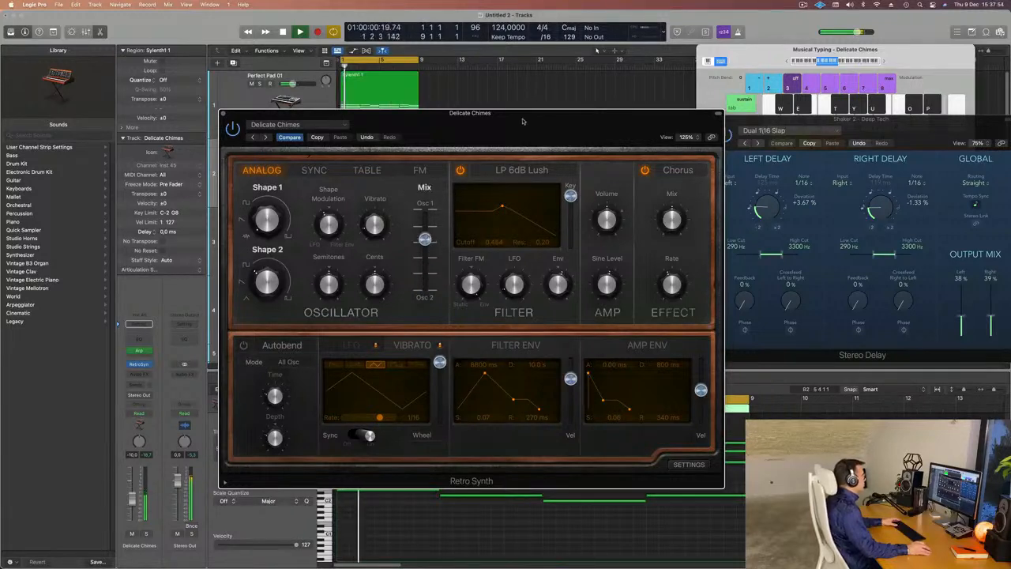
pyautogui.moveTo(522, 121); pyautogui.dragTo(549, 123)
pyautogui.click(228, 174)
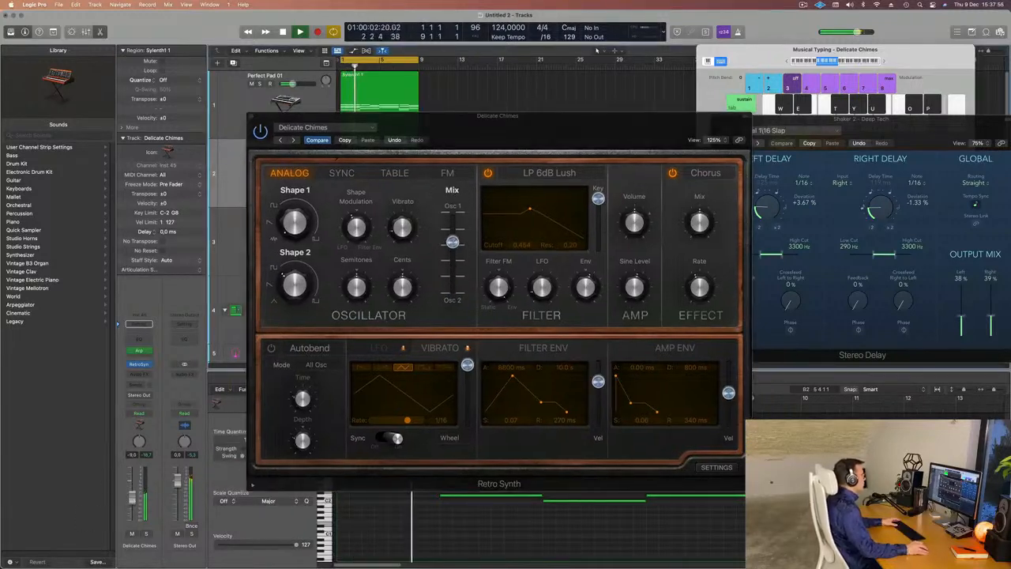
pyautogui.moveTo(455, 248); pyautogui.dragTo(451, 253)
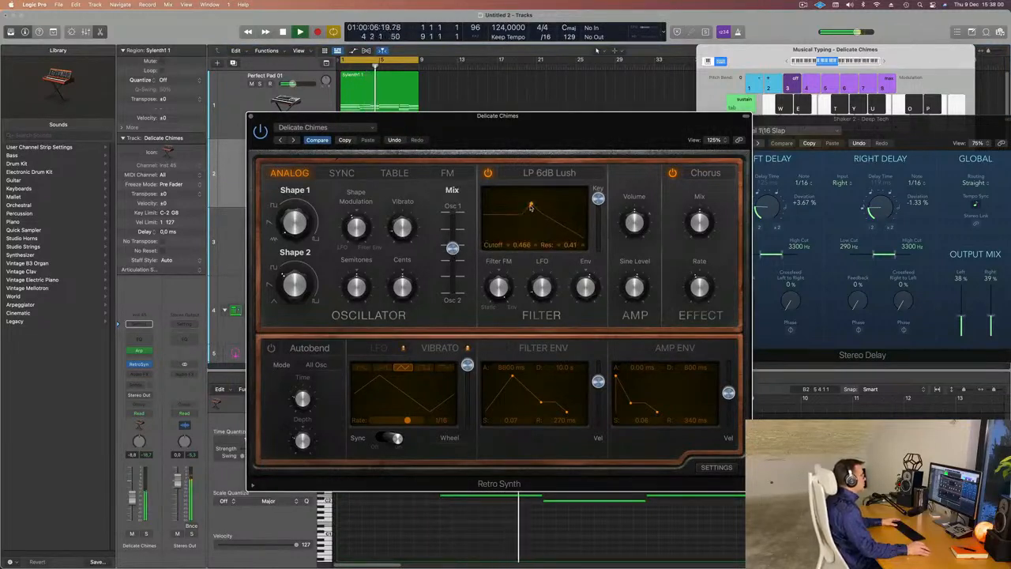
pyautogui.moveTo(536, 207); pyautogui.dragTo(541, 207)
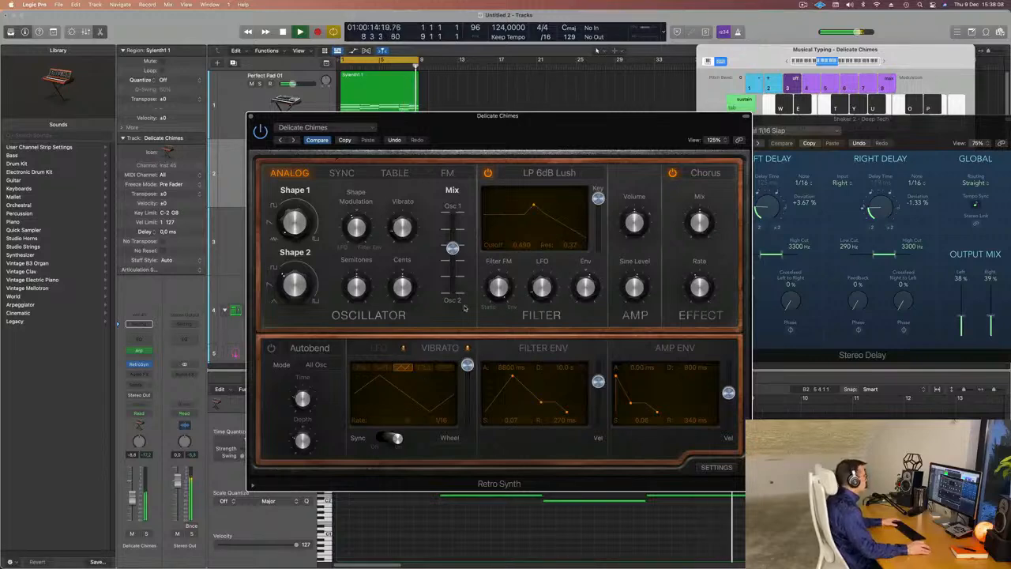
# Set Retro Synth's oscillator Shape 2 to about 34% and the filter cutoff to 0.376 with resonance 0.40
pyautogui.moveTo(503, 136); pyautogui.dragTo(643, 107)
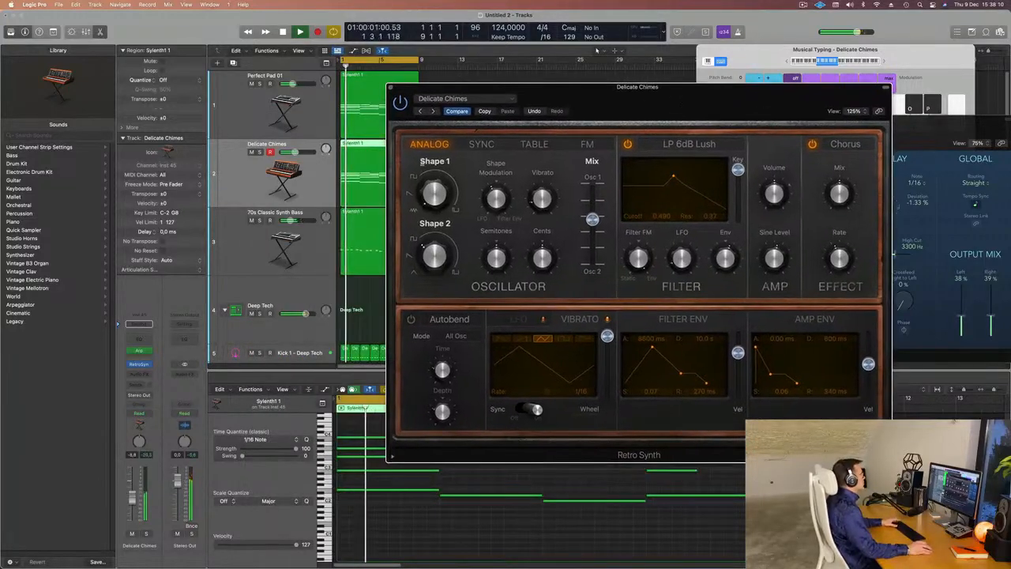
pyautogui.moveTo(428, 185)
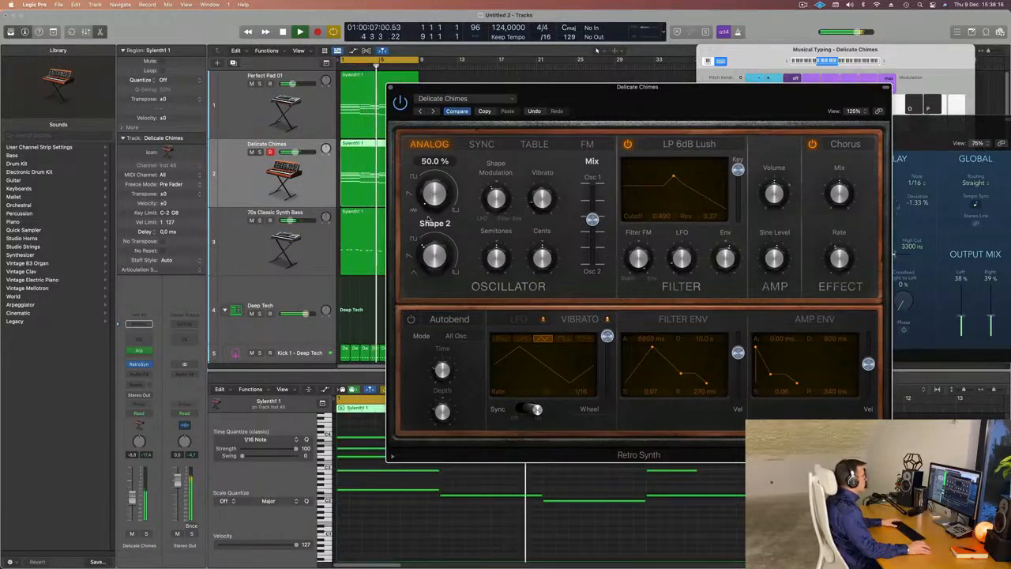
pyautogui.moveTo(538, 195)
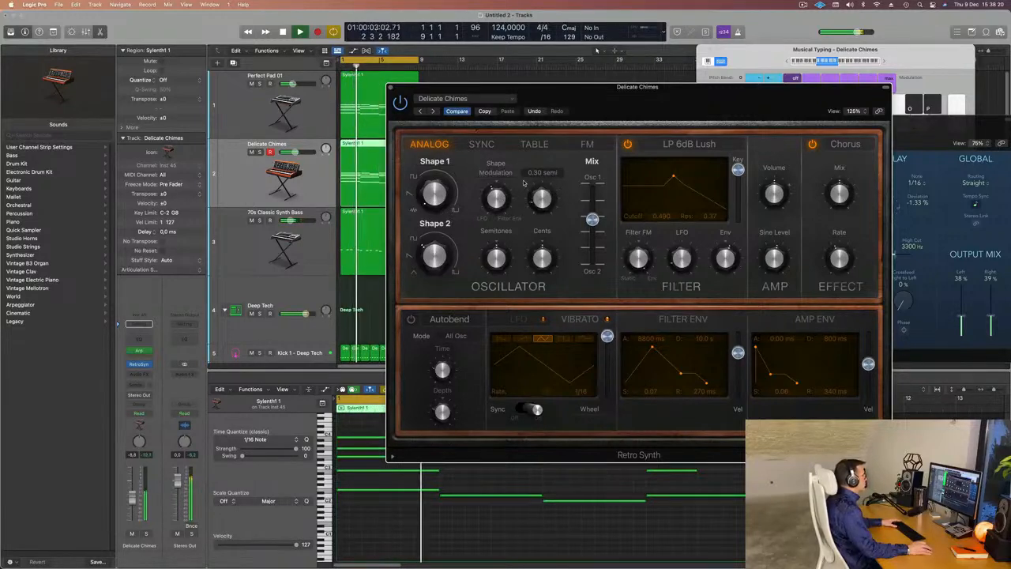
pyautogui.moveTo(591, 206)
pyautogui.moveTo(590, 205); pyautogui.dragTo(592, 221)
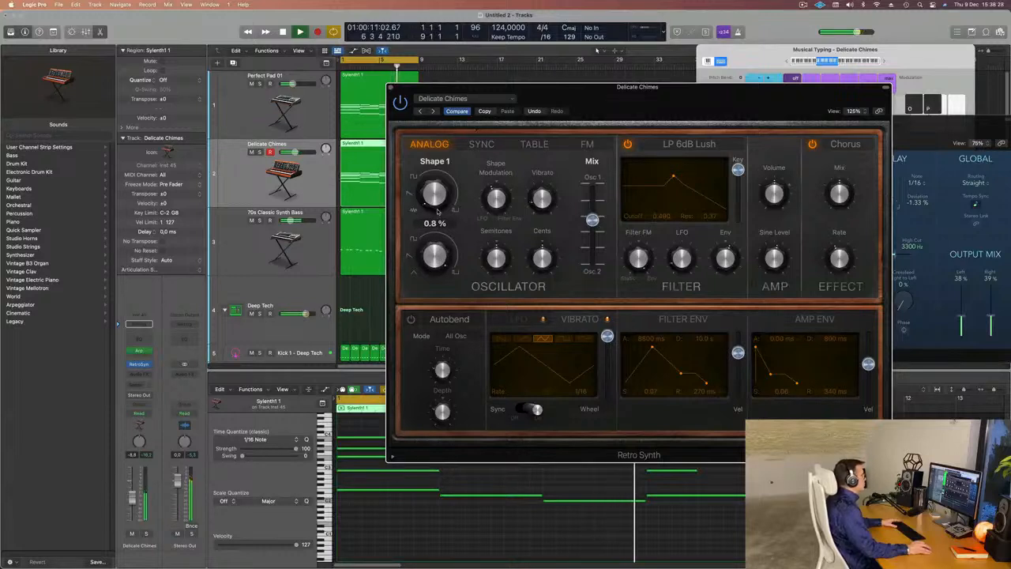
pyautogui.moveTo(436, 211); pyautogui.dragTo(437, 204)
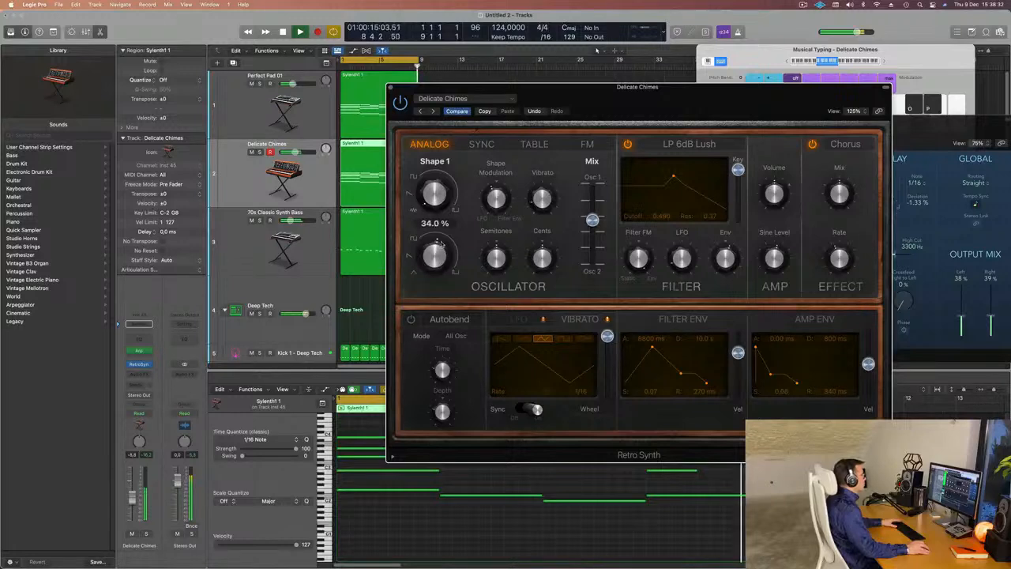
pyautogui.moveTo(441, 243); pyautogui.dragTo(441, 246)
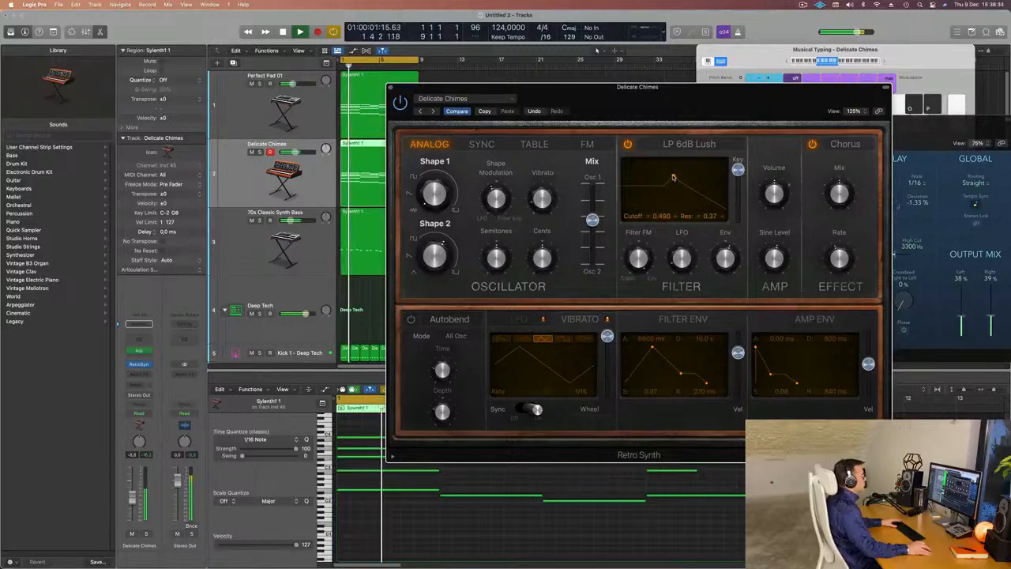
pyautogui.moveTo(673, 176); pyautogui.dragTo(662, 179)
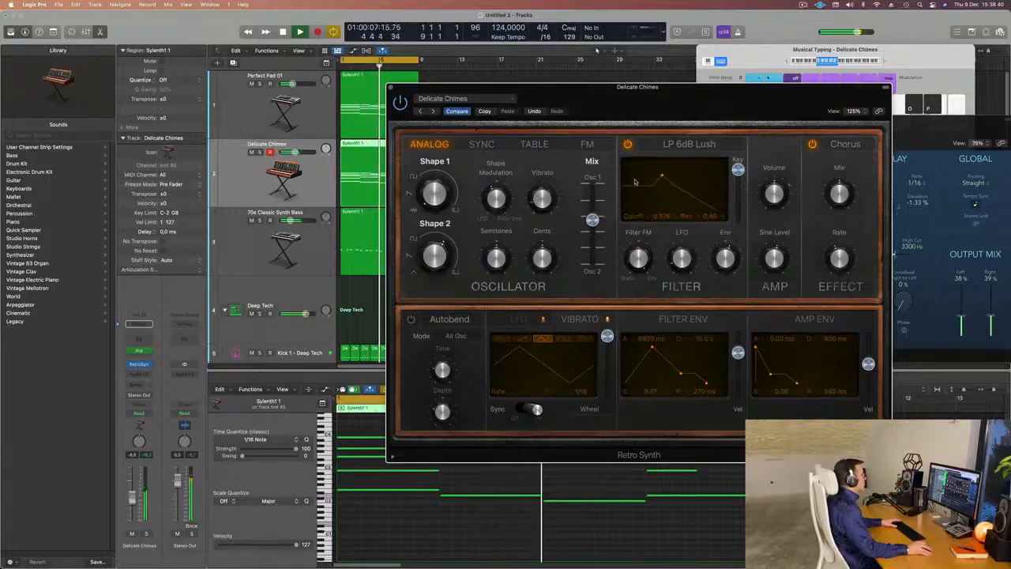
# Delete the short upper note in bar 4 of the Delicate Chimes region and extend the B3 note from bar 3 to two bars
pyautogui.moveTo(681, 110); pyautogui.dragTo(970, 107)
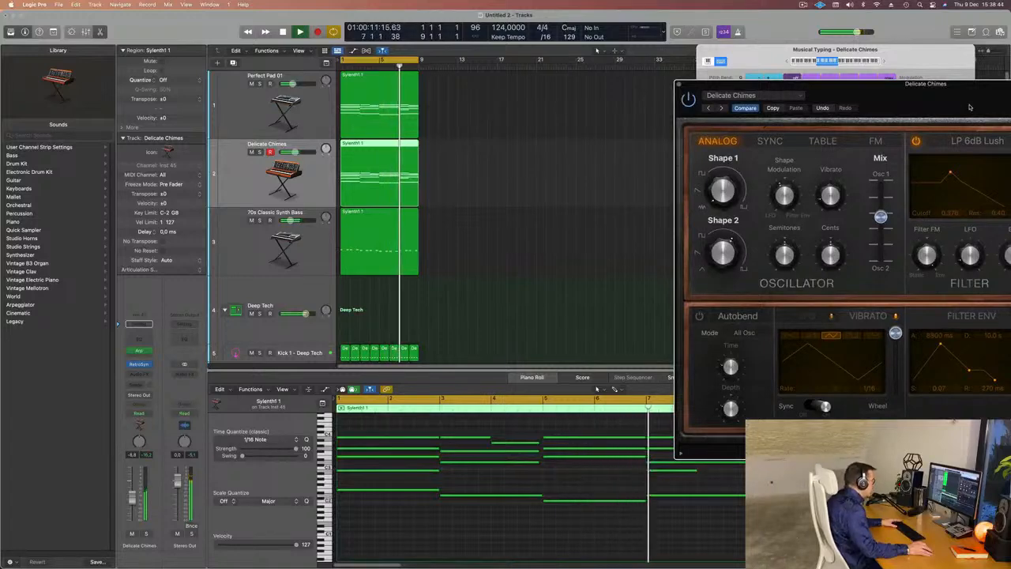
pyautogui.moveTo(970, 107); pyautogui.dragTo(991, 96)
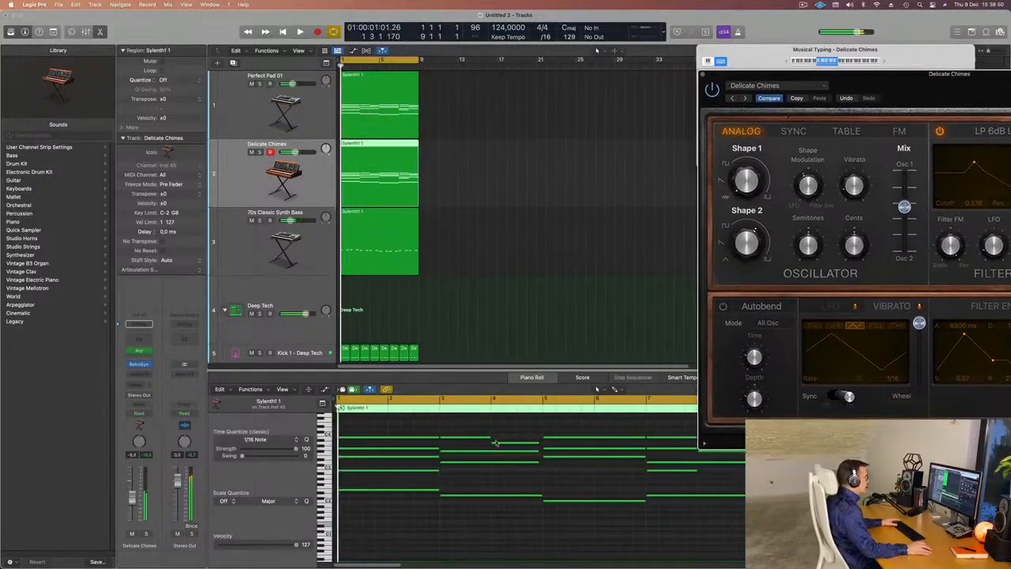
pyautogui.press('space')
pyautogui.click(494, 441)
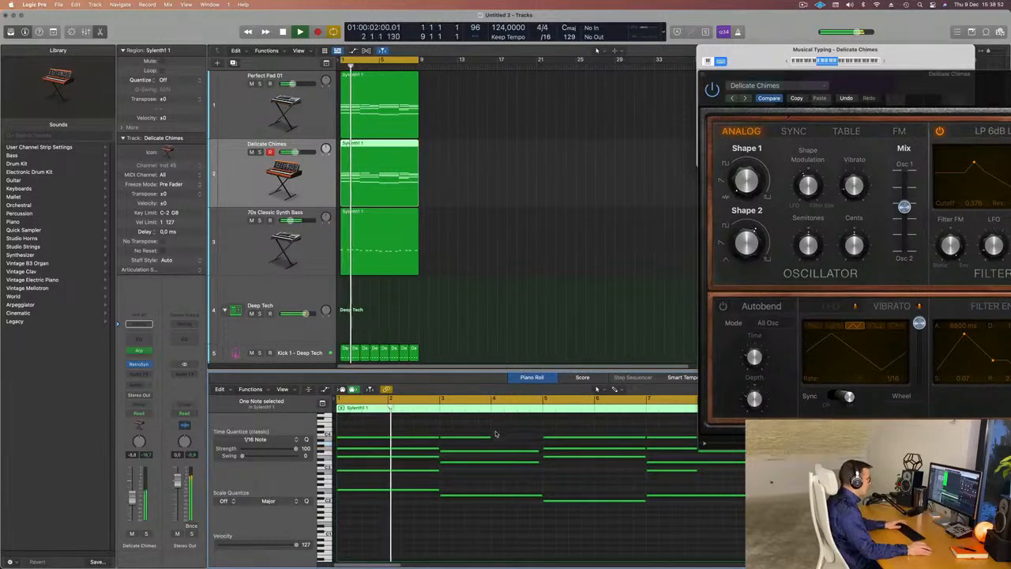
pyautogui.moveTo(493, 435); pyautogui.dragTo(542, 437)
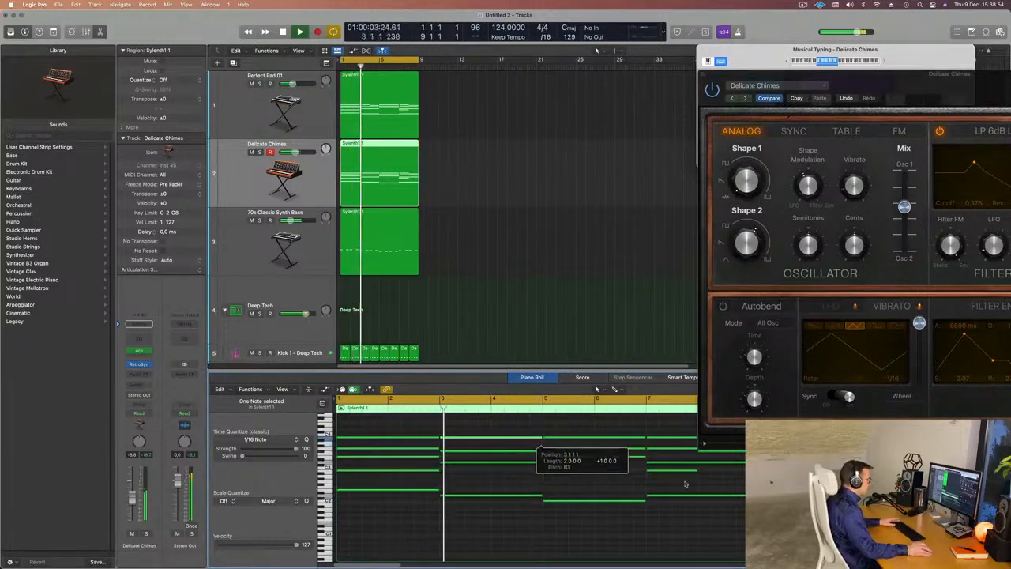
# Delete the extra upper note in bar 8 and extend the short chord notes from bar 7 to the region's end
pyautogui.hscroll(5, 685, 483)
pyautogui.moveTo(608, 432)
pyautogui.mouseDown()
pyautogui.moveTo(610, 454)
pyautogui.moveTo(594, 451)
pyautogui.moveTo(644, 438)
pyautogui.mouseUp()
pyautogui.press('Delete')
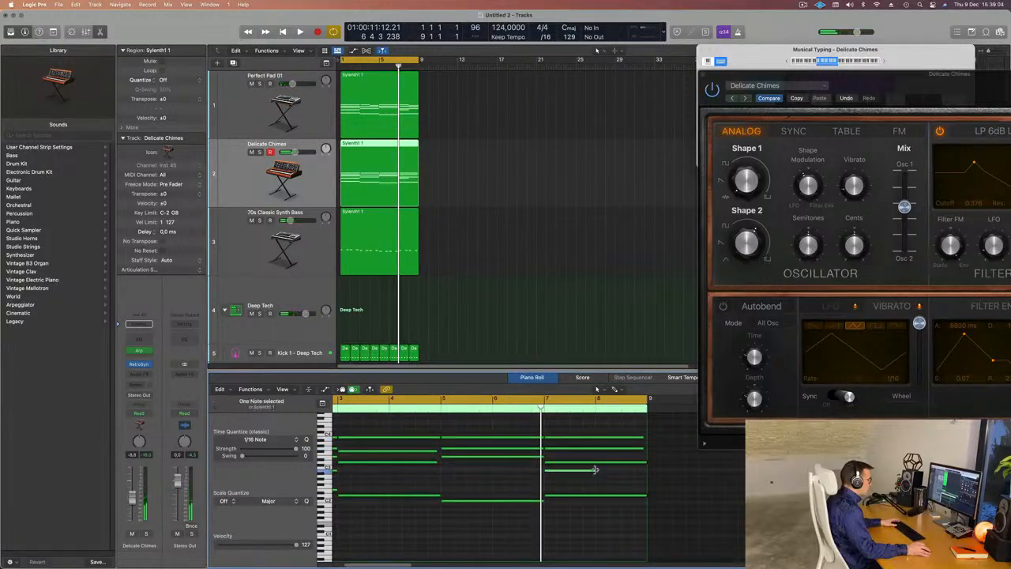
pyautogui.moveTo(595, 469); pyautogui.dragTo(646, 469)
pyautogui.moveTo(643, 433); pyautogui.dragTo(645, 448)
# Play the edited loop from the start and bring the Retro Synth window back into view
pyautogui.press('space')
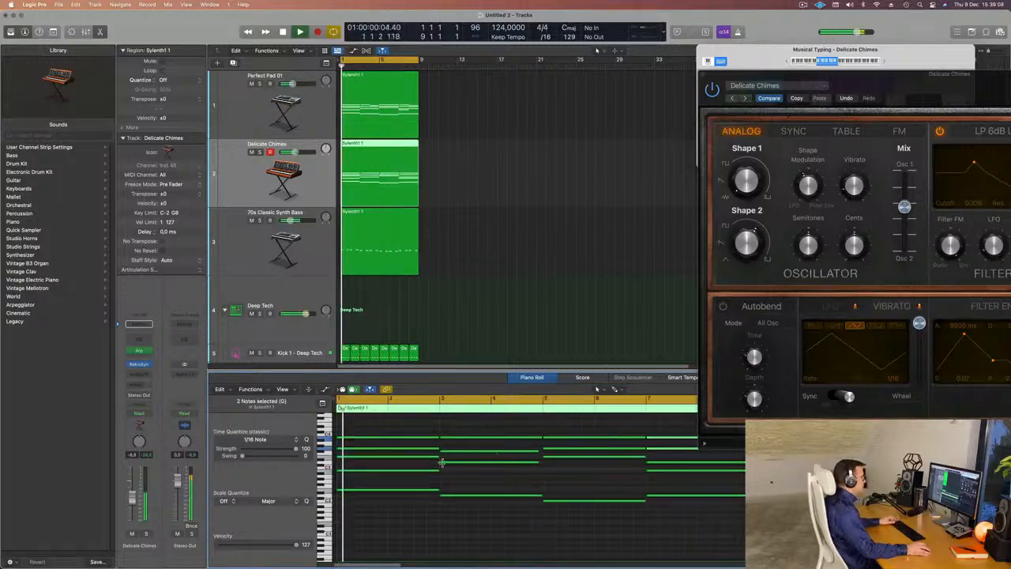
pyautogui.moveTo(889, 82); pyautogui.dragTo(800, 53)
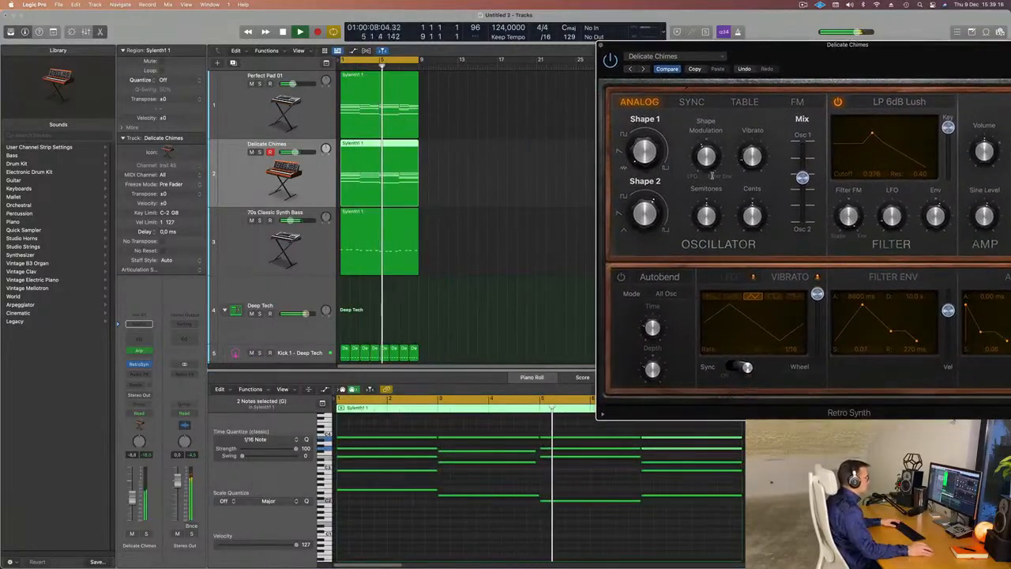
pyautogui.moveTo(866, 53); pyautogui.dragTo(720, 112)
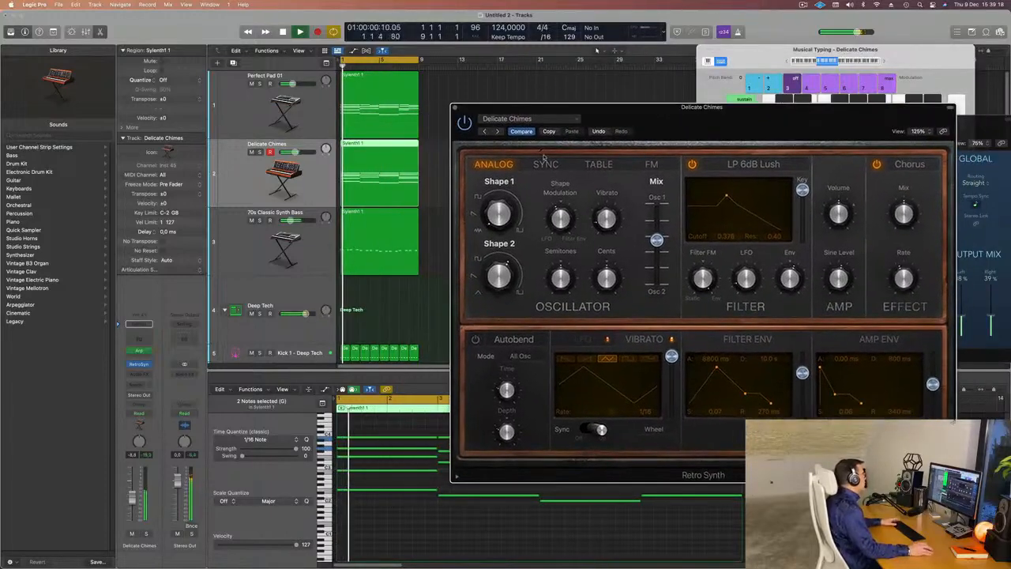
# Close Musical Typing and show the mixer, with the Retro Synth window moved clear of the first channel strips
pyautogui.click(241, 169)
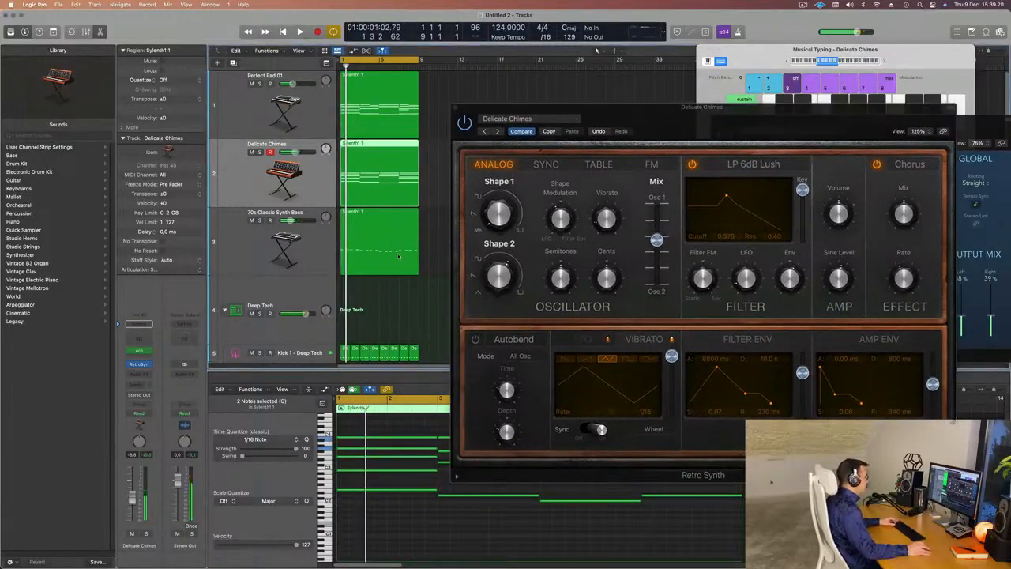
pyautogui.press('super+k')
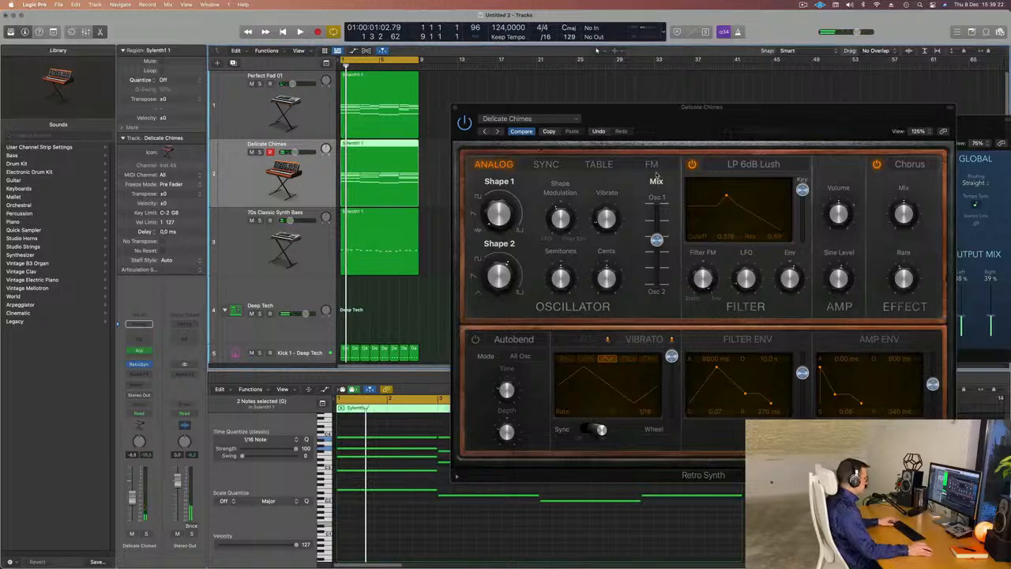
pyautogui.press('x')
pyautogui.moveTo(629, 112); pyautogui.dragTo(881, 107)
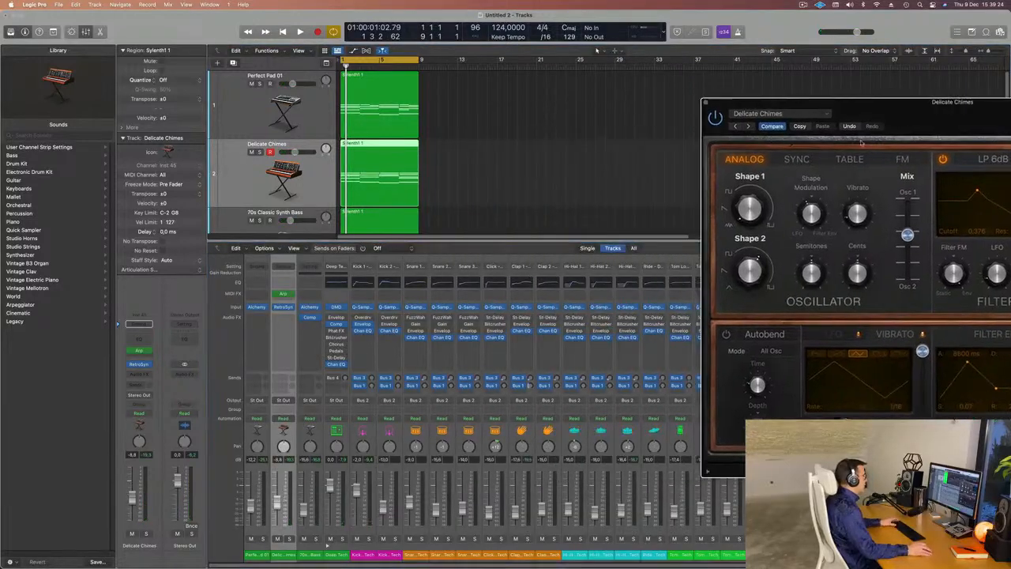
# Copy the Compressor from the 70s Classic Synth Bass channel to the Delicate Chimes channel during playback
pyautogui.press('space')
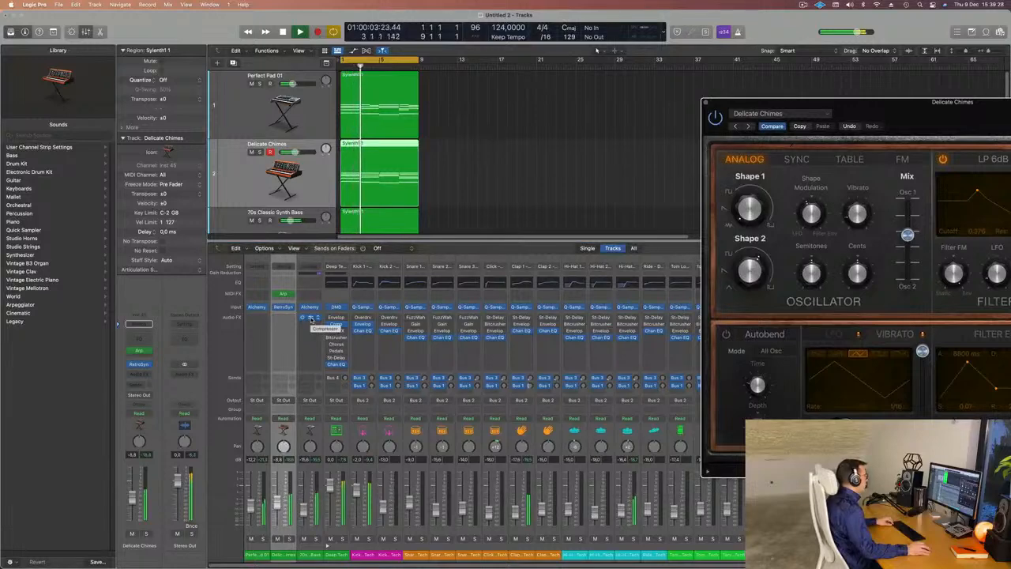
pyautogui.moveTo(284, 325); pyautogui.dragTo(282, 320)
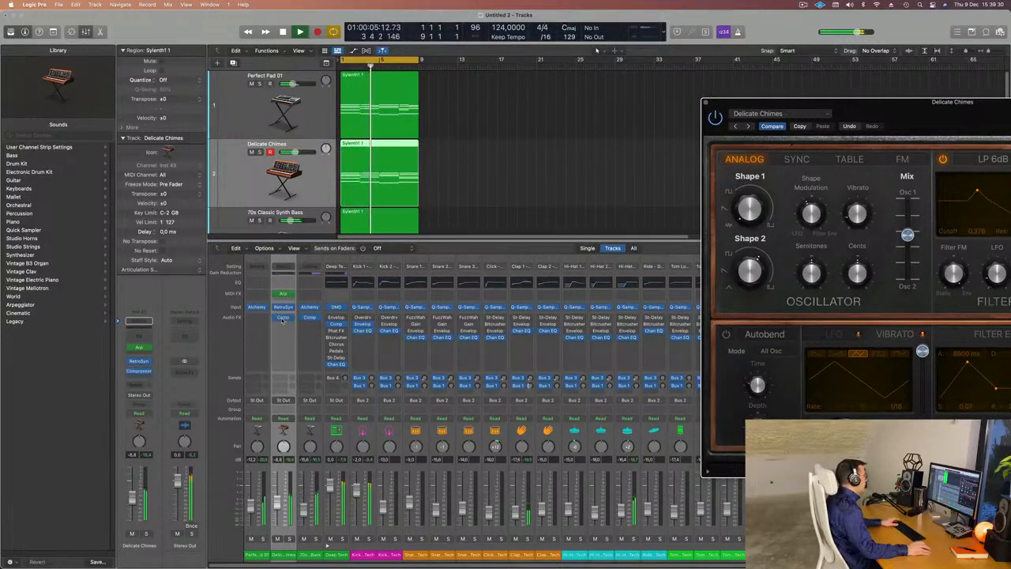
pyautogui.moveTo(941, 110); pyautogui.dragTo(819, 110)
# Insert a stereo Delay Designer on the Delicate Chimes track and enlarge its window
pyautogui.click(251, 222)
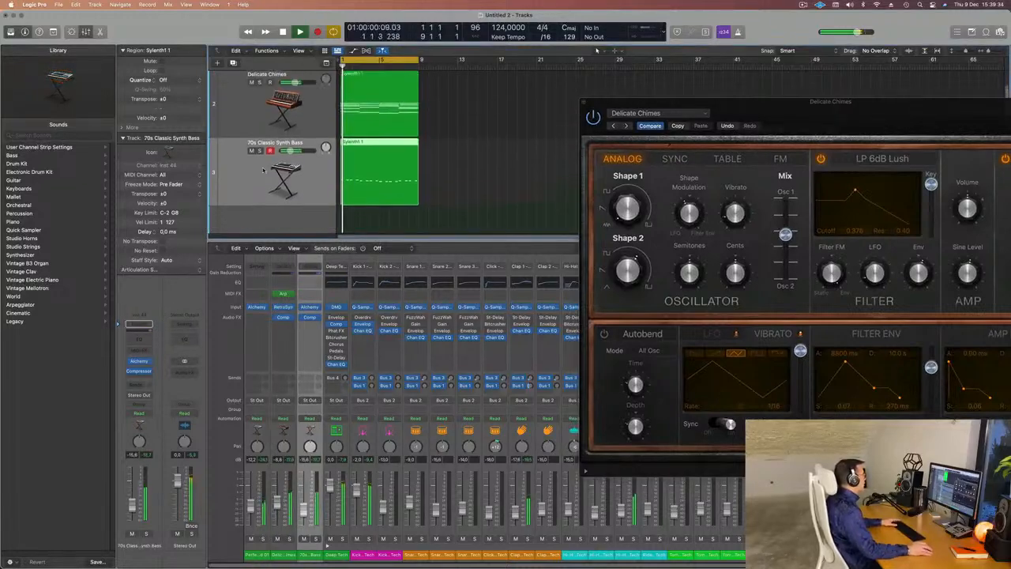
pyautogui.click(252, 128)
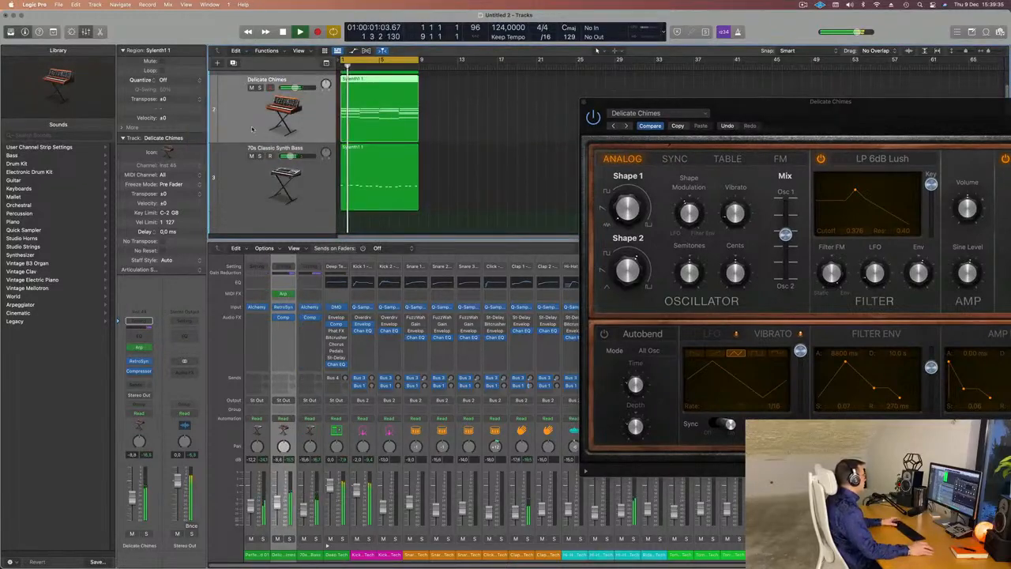
pyautogui.click(144, 378)
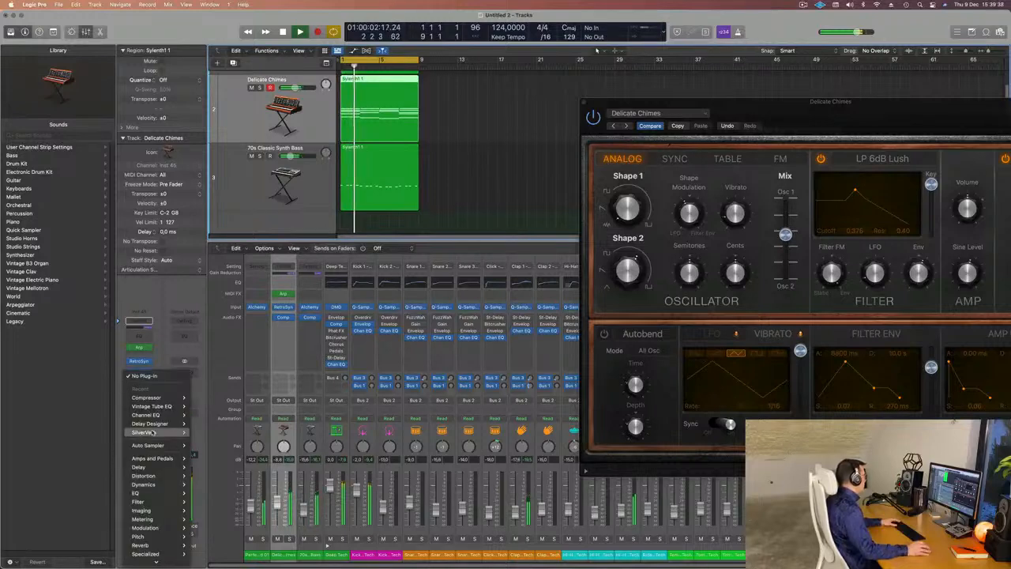
pyautogui.moveTo(153, 433)
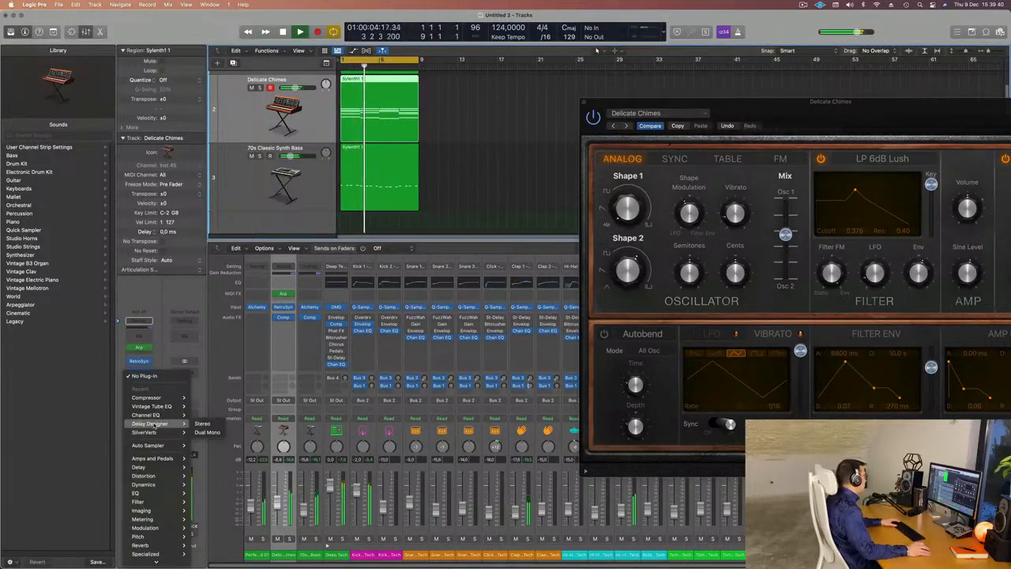
pyautogui.click(204, 424)
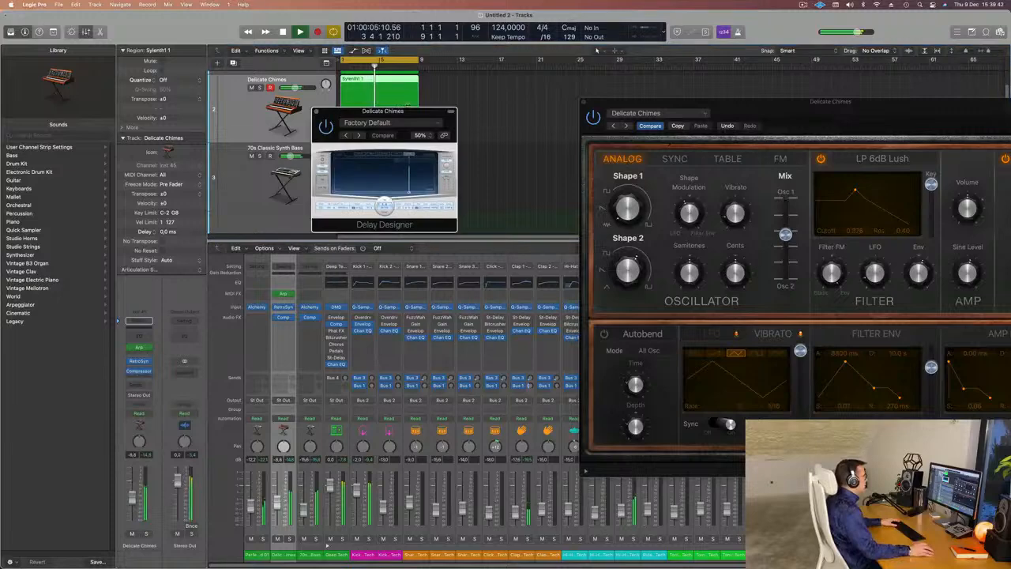
pyautogui.moveTo(542, 202); pyautogui.dragTo(895, 391)
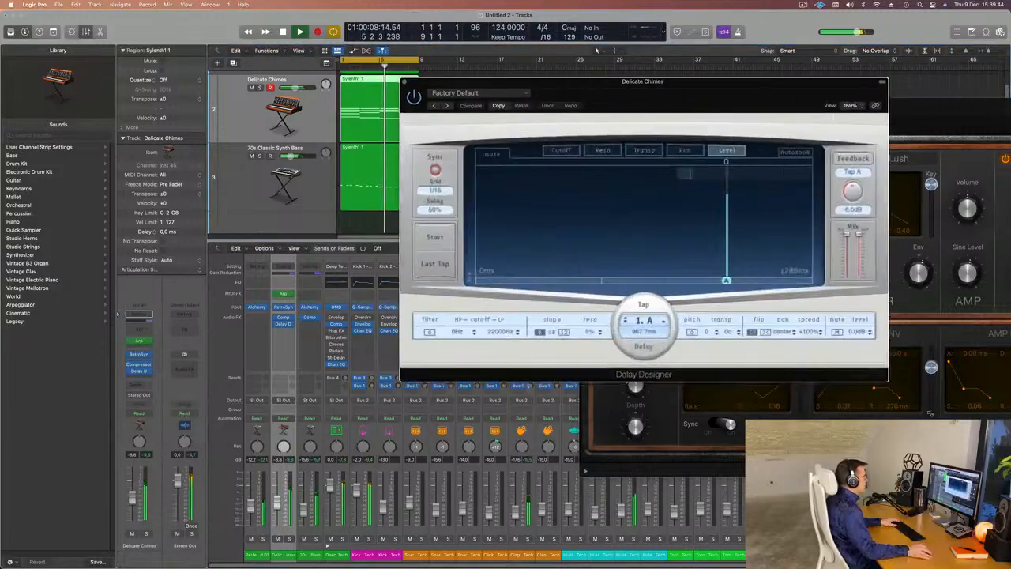
pyautogui.moveTo(465, 88); pyautogui.dragTo(154, 72)
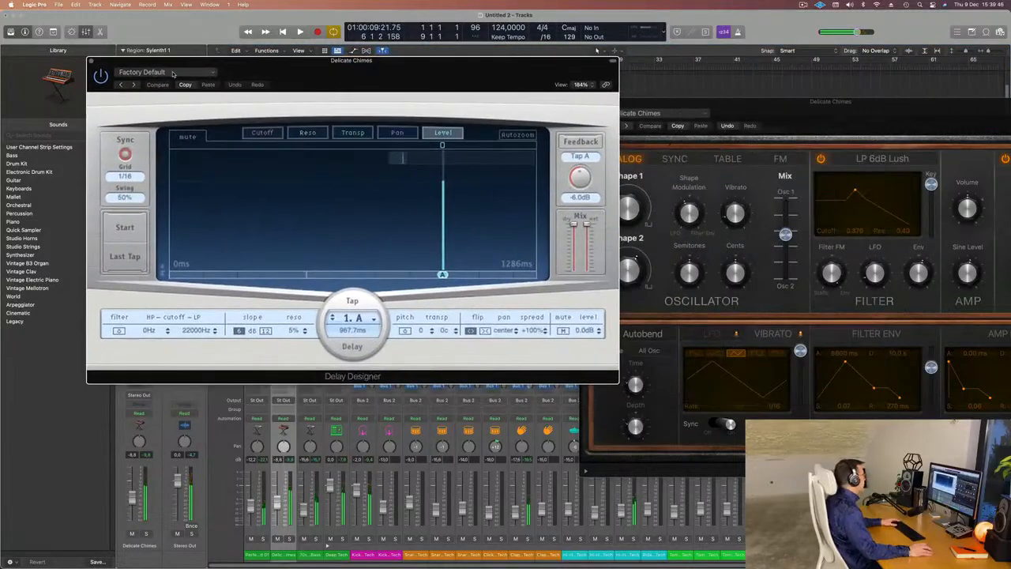
# Load the 1/16 Slow Pan preset in Delay Designer and raise its dry mix level to the maximum
pyautogui.click(173, 73)
pyautogui.moveTo(191, 245)
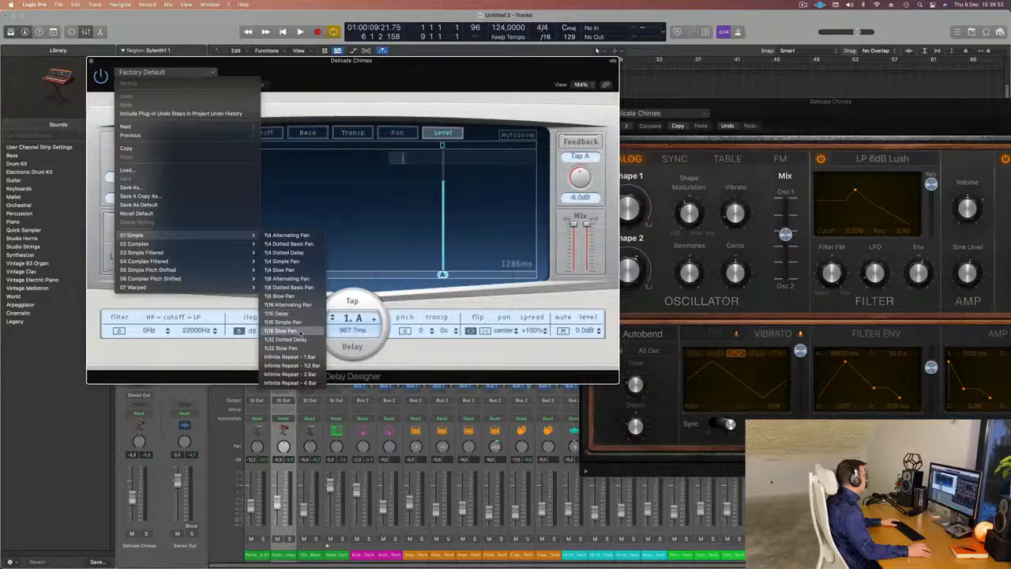
pyautogui.click(283, 330)
pyautogui.moveTo(424, 112); pyautogui.dragTo(707, 95)
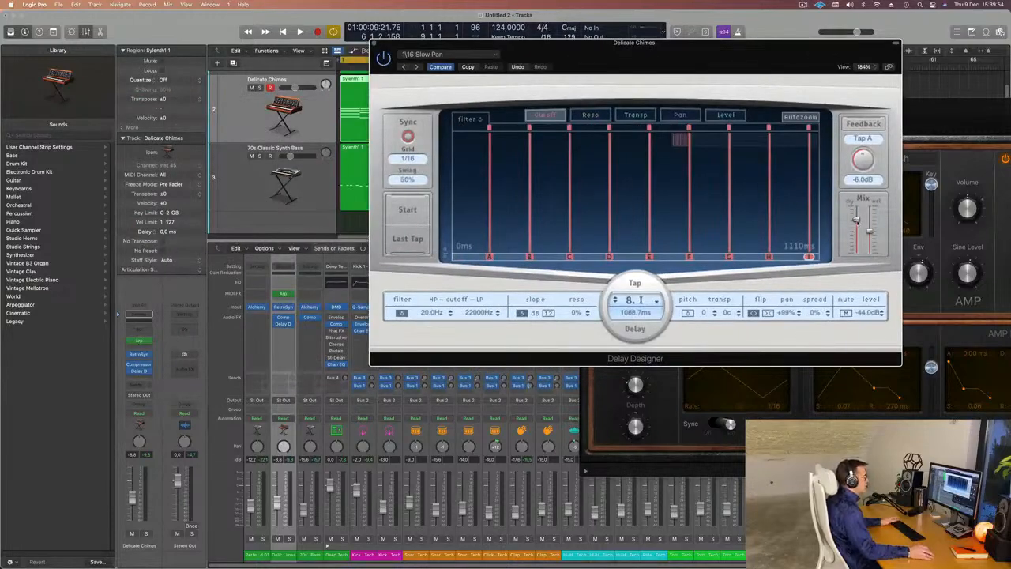
pyautogui.press('space')
pyautogui.moveTo(858, 222)
pyautogui.mouseDown()
pyautogui.moveTo(858, 205)
pyautogui.moveTo(870, 254)
pyautogui.moveTo(869, 235)
pyautogui.mouseUp()
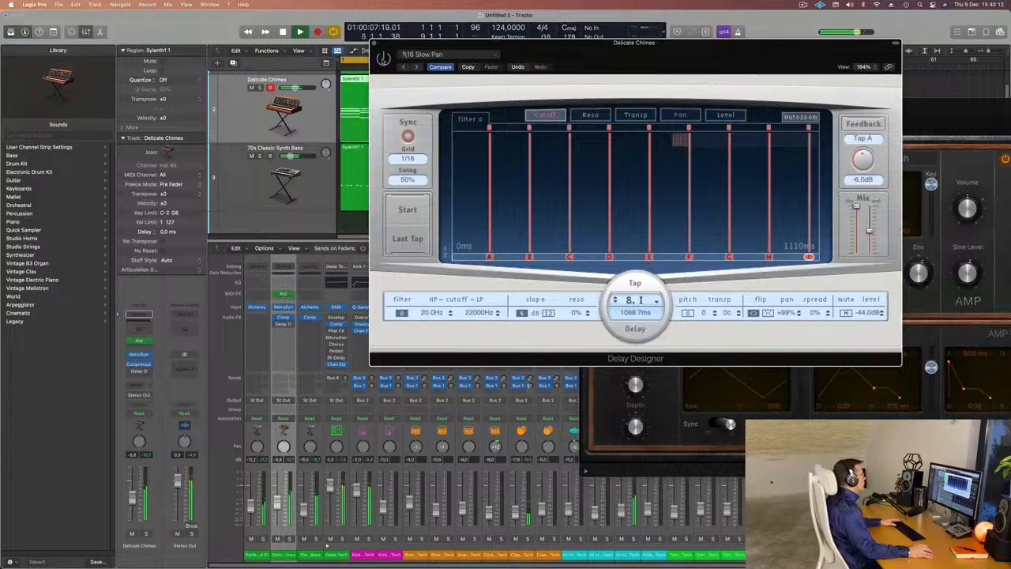
# Place Delay Designer ahead of the Compressor on Delicate Chimes and close the Delay Designer and Retro Synth windows
pyautogui.moveTo(512, 60); pyautogui.dragTo(632, 56)
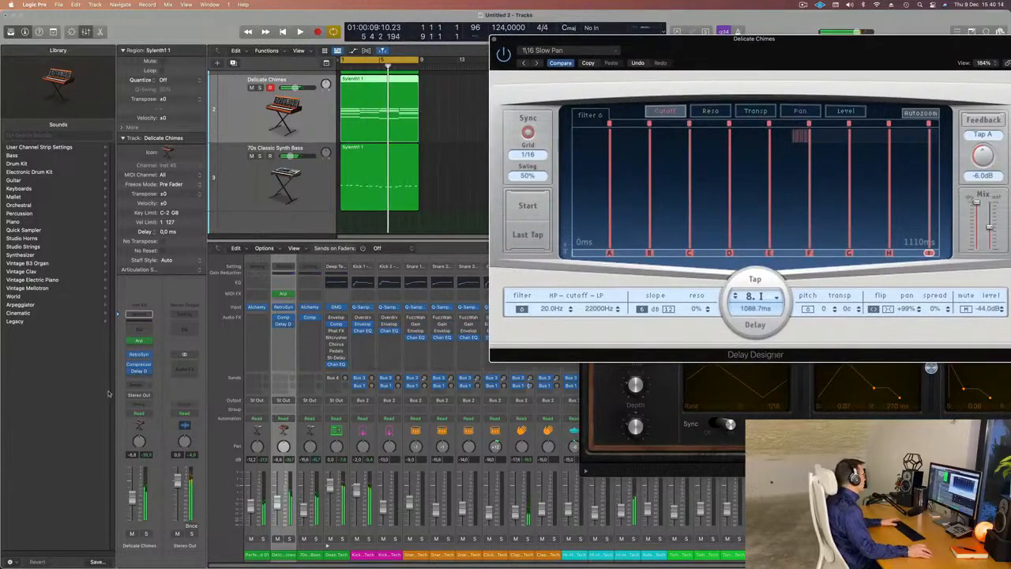
pyautogui.press('Return')
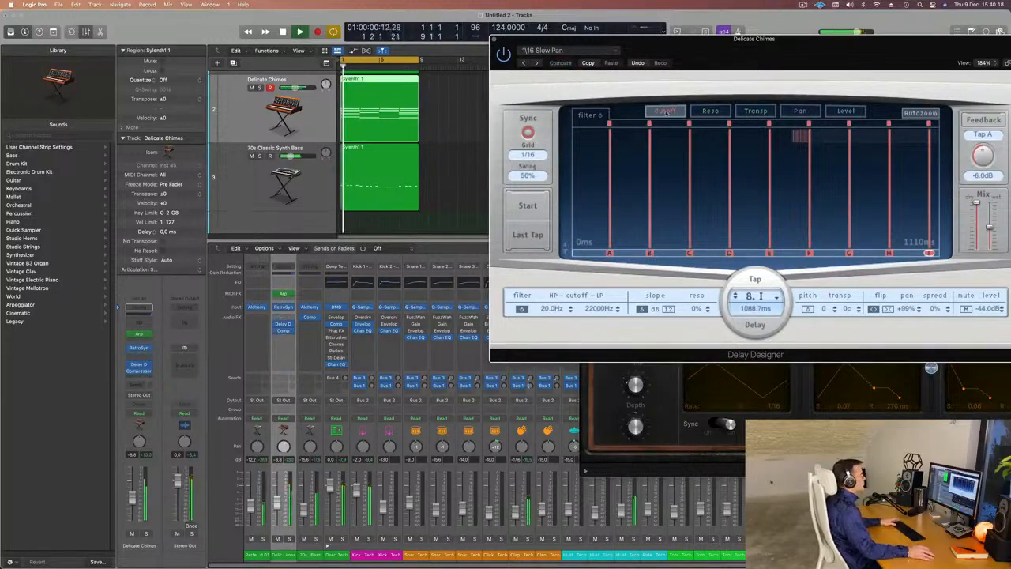
pyautogui.moveTo(535, 44); pyautogui.dragTo(304, 146)
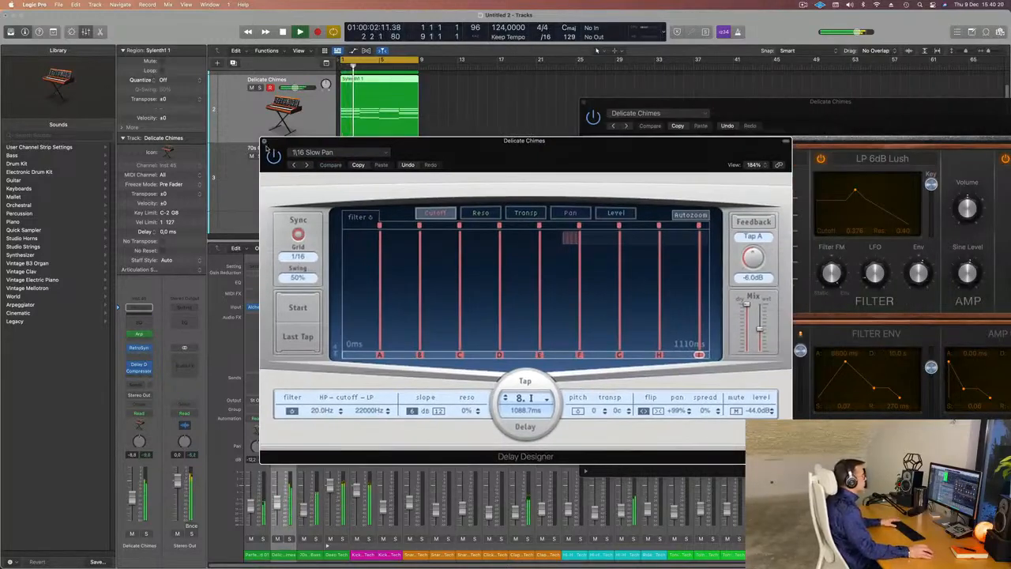
pyautogui.click(266, 143)
pyautogui.click(528, 95)
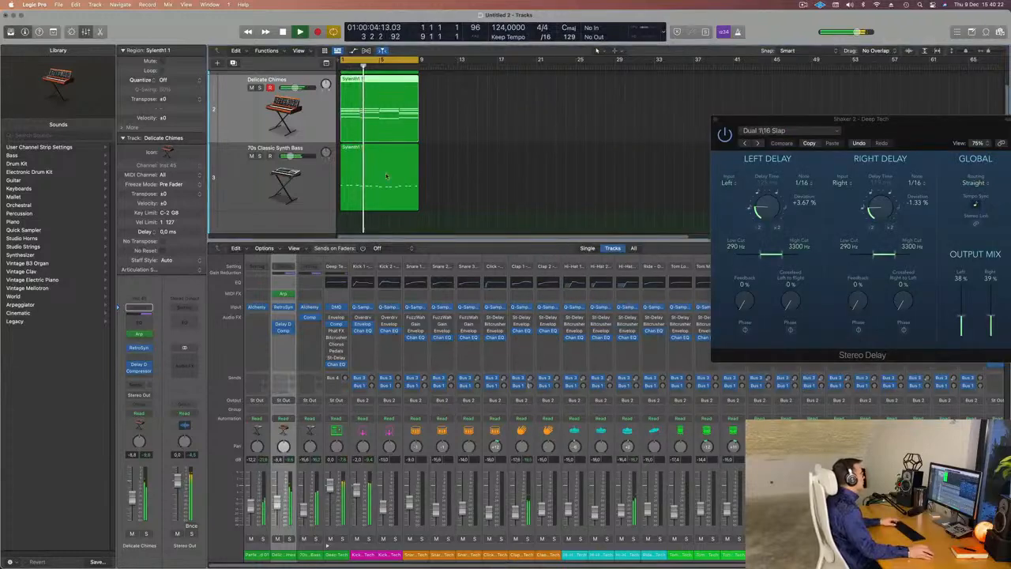
# Reopen Retro Synth on Delicate Chimes and set the filter cutoff to about 0.55 with resonance about 0.46
pyautogui.scroll(-3, 466, 194)
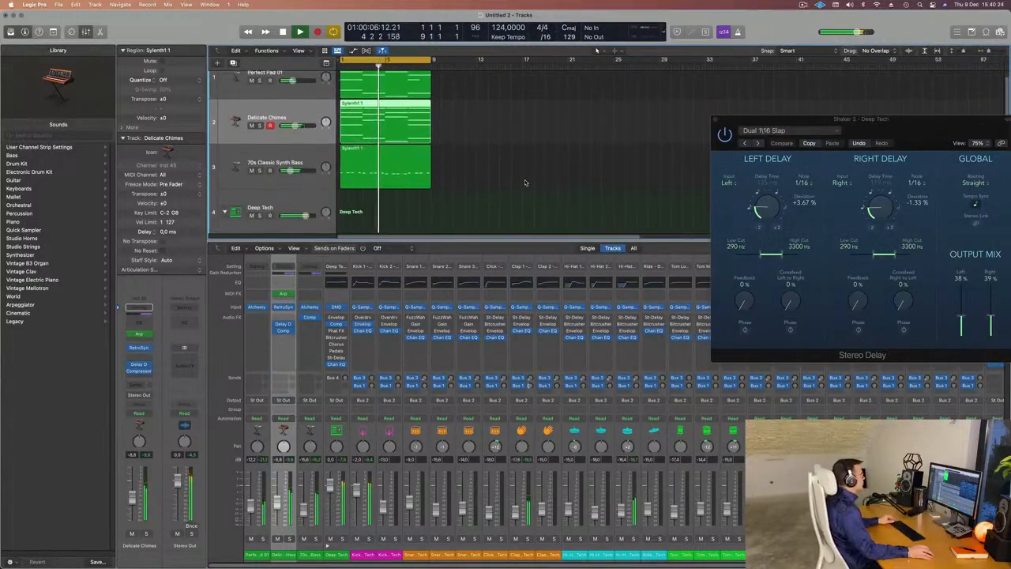
pyautogui.scroll(-3, 462, 188)
pyautogui.scroll(3, 462, 177)
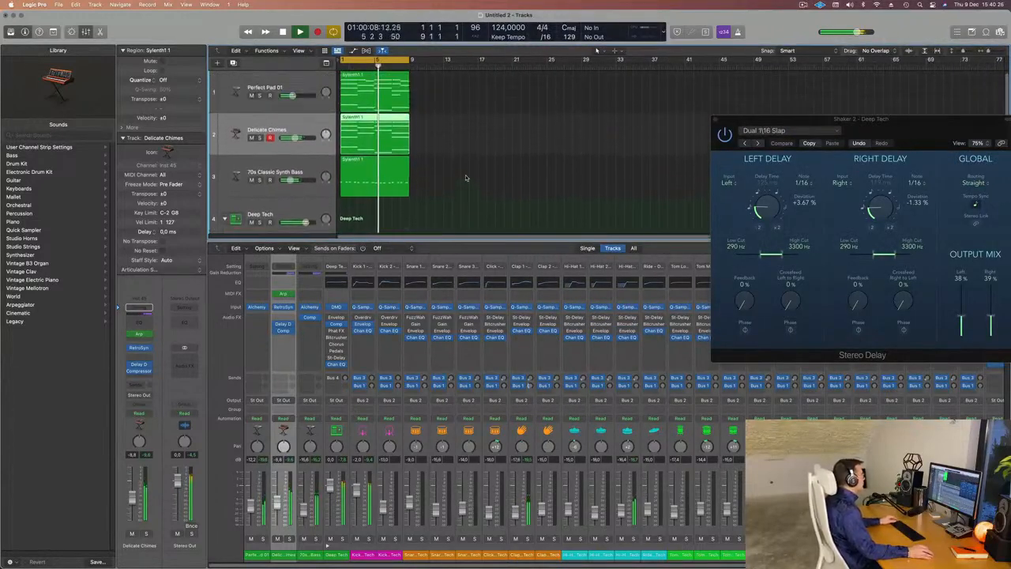
pyautogui.click(237, 175)
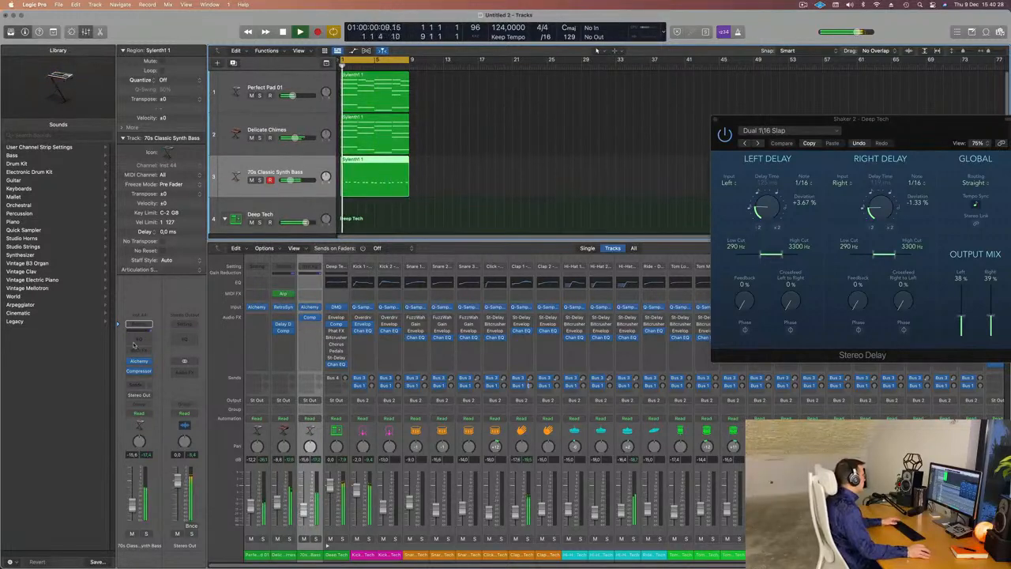
pyautogui.click(299, 135)
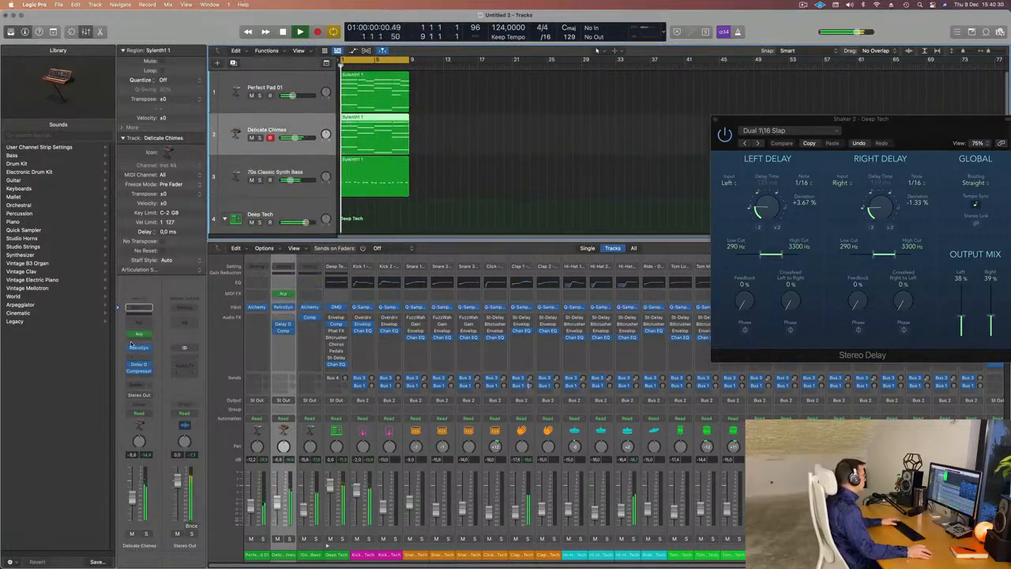
pyautogui.click(139, 346)
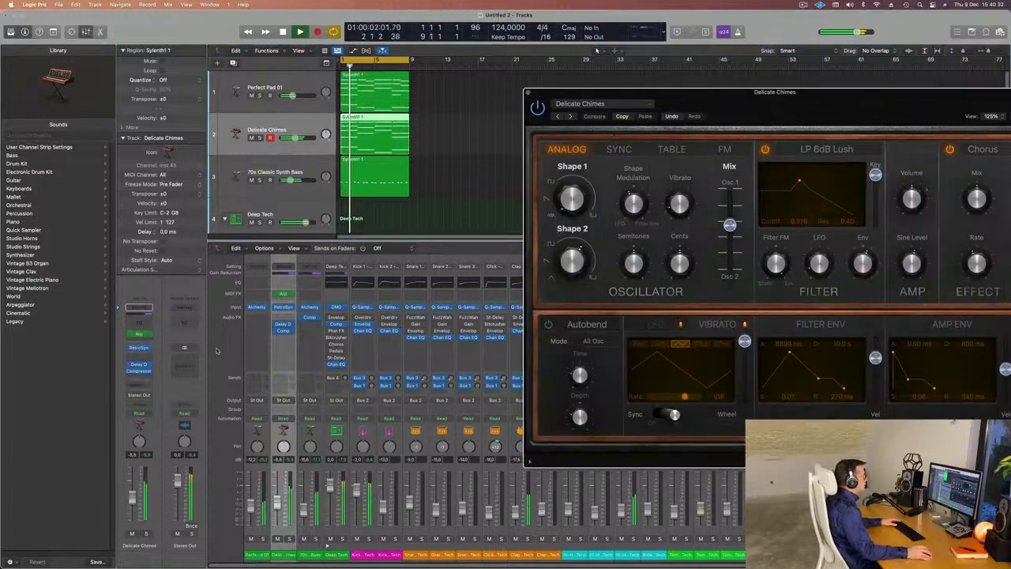
pyautogui.moveTo(756, 119); pyautogui.dragTo(596, 110)
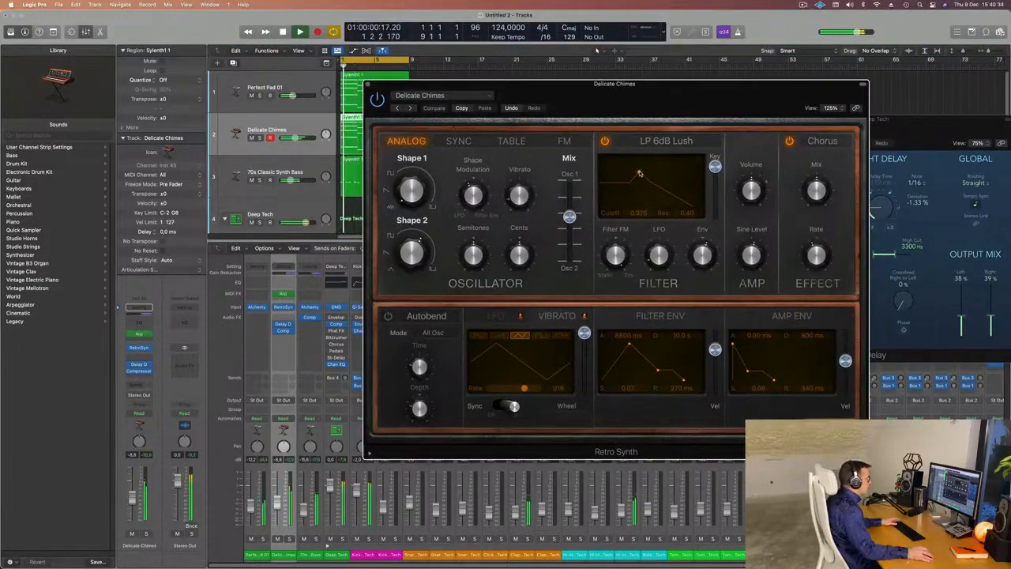
pyautogui.moveTo(640, 173); pyautogui.dragTo(636, 173)
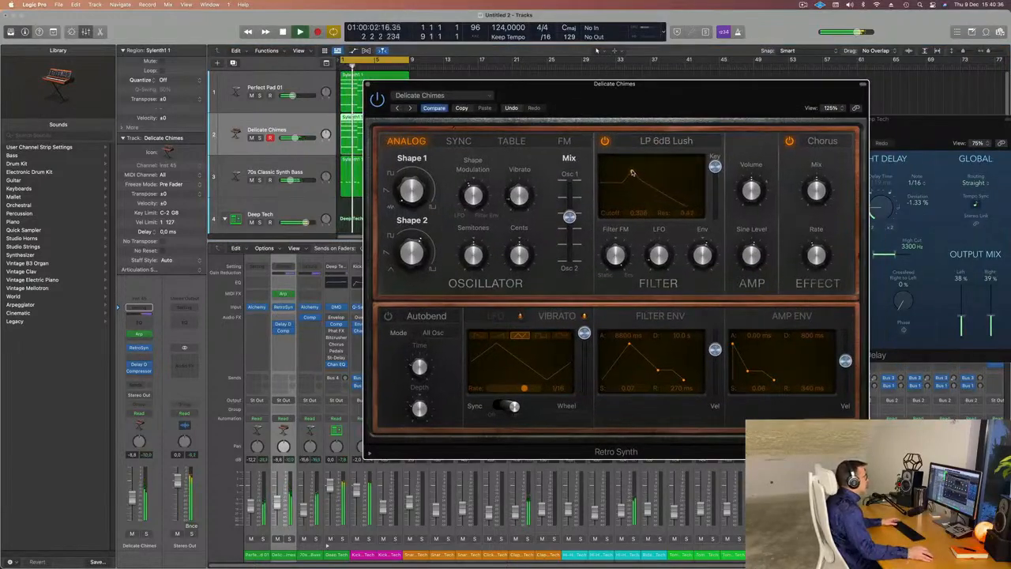
pyautogui.moveTo(647, 170); pyautogui.dragTo(669, 170)
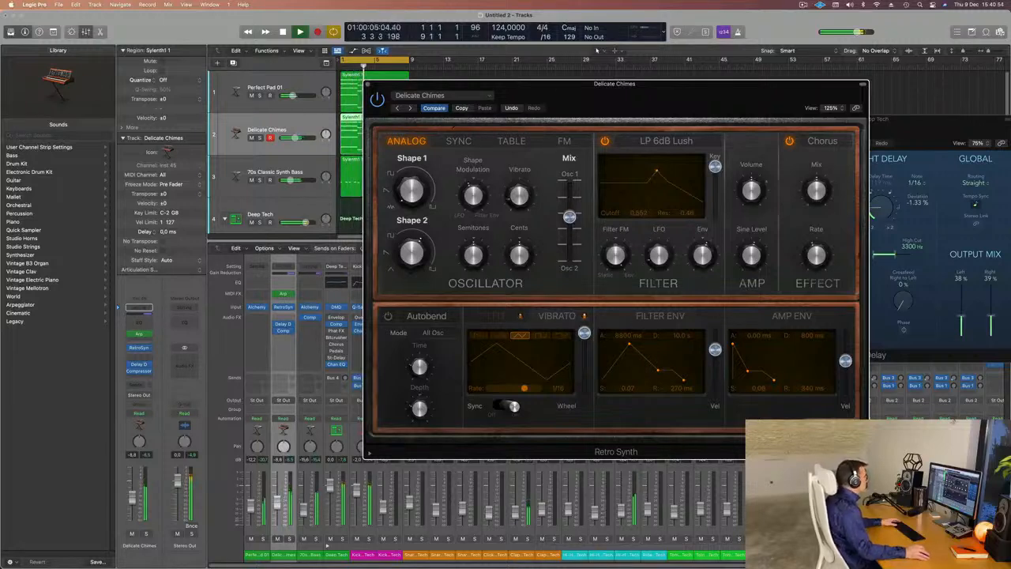
# Lower the Delicate Chimes track volume to -9.4 dB and close the Retro Synth window
pyautogui.moveTo(293, 139); pyautogui.dragTo(293, 138)
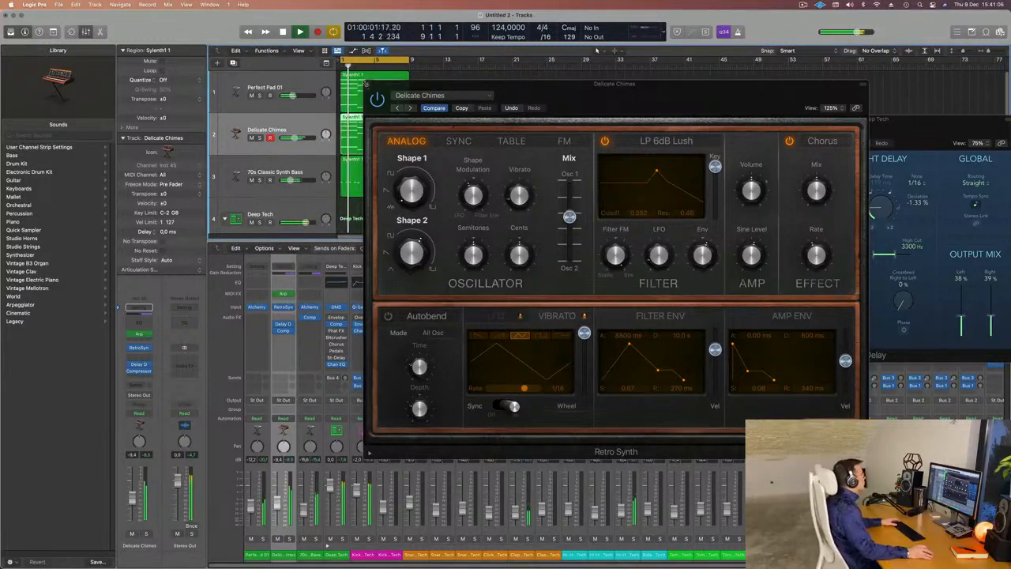
pyautogui.click(366, 85)
# Create a new track with the same settings as the 70s Classic Synth Bass track
pyautogui.click(393, 158)
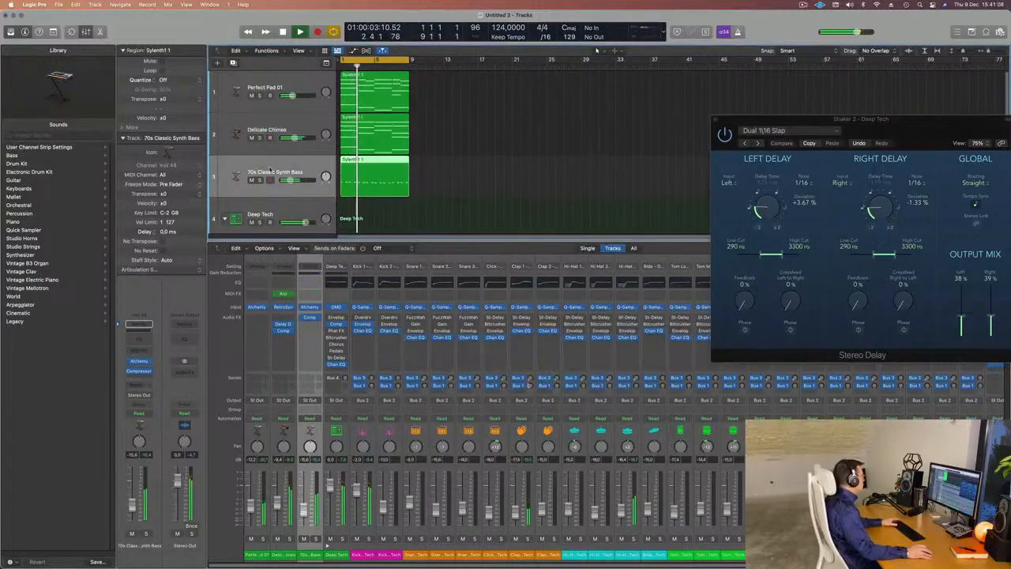
pyautogui.scroll(-4, 434, 172)
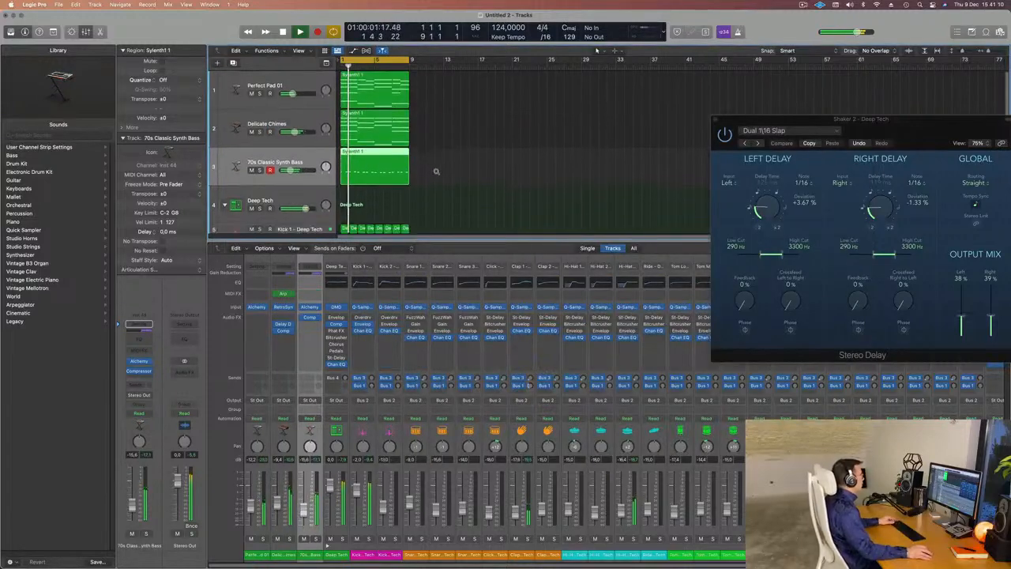
pyautogui.scroll(-5, 465, 199)
pyautogui.scroll(5, 468, 195)
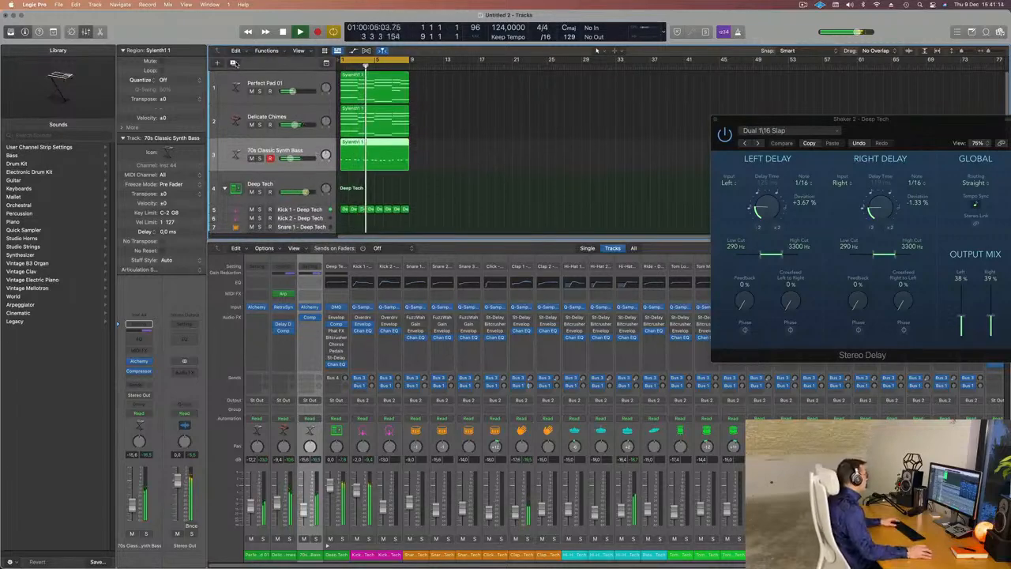
pyautogui.click(234, 63)
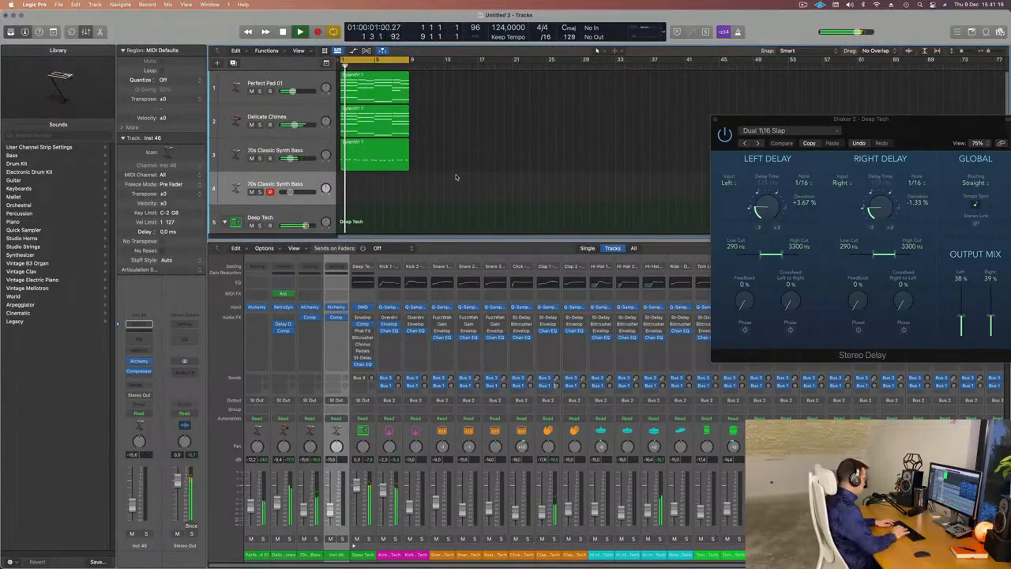
# Repeat all the eight-bar regions three times and extend the cycle range to bar 33
pyautogui.press('super+r')
pyautogui.press('super+r')
pyautogui.press('super+r')
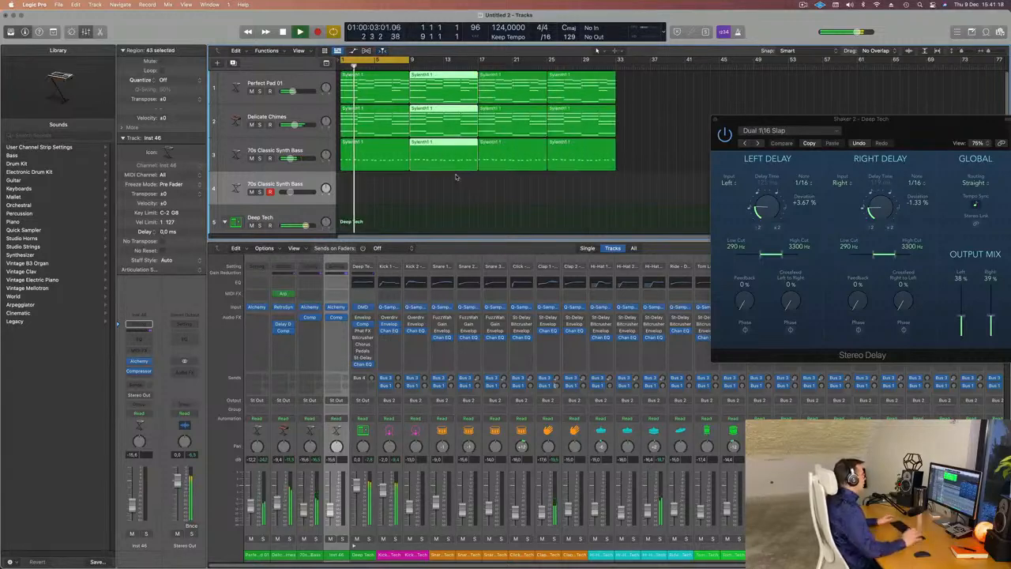
pyautogui.moveTo(411, 59); pyautogui.dragTo(618, 60)
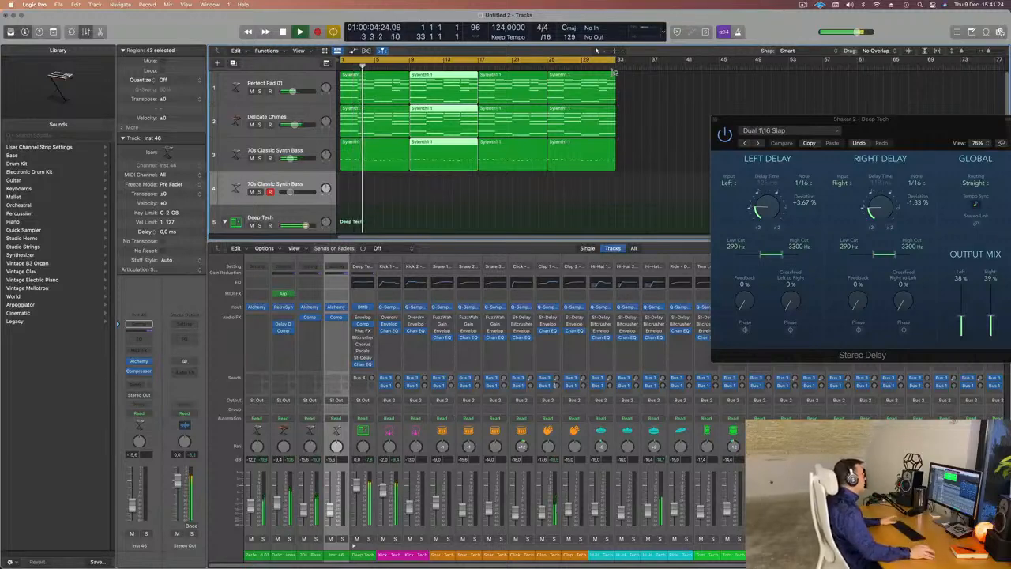
pyautogui.click(319, 180)
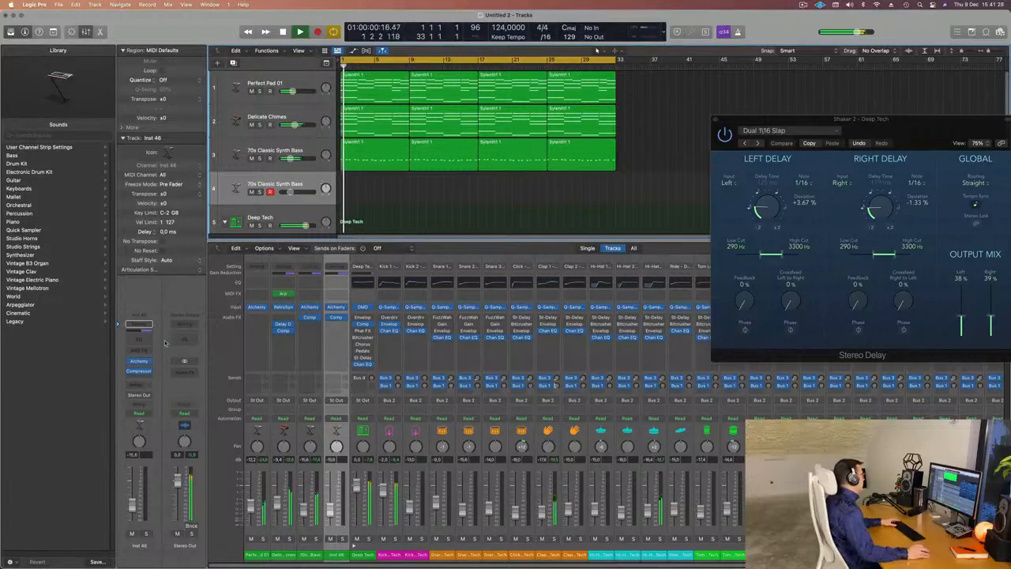
# Send the duplicated 70s Classic Synth Bass track to the Bus 4 Large Room reverb and load Alchemy's Arctic Noise Lead preset on it
pyautogui.click(141, 388)
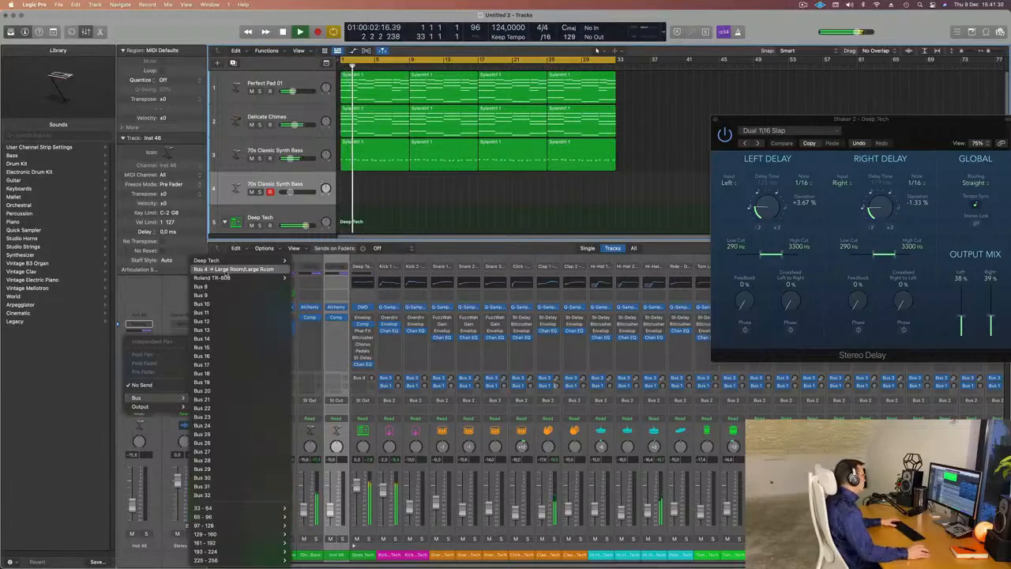
pyautogui.click(242, 269)
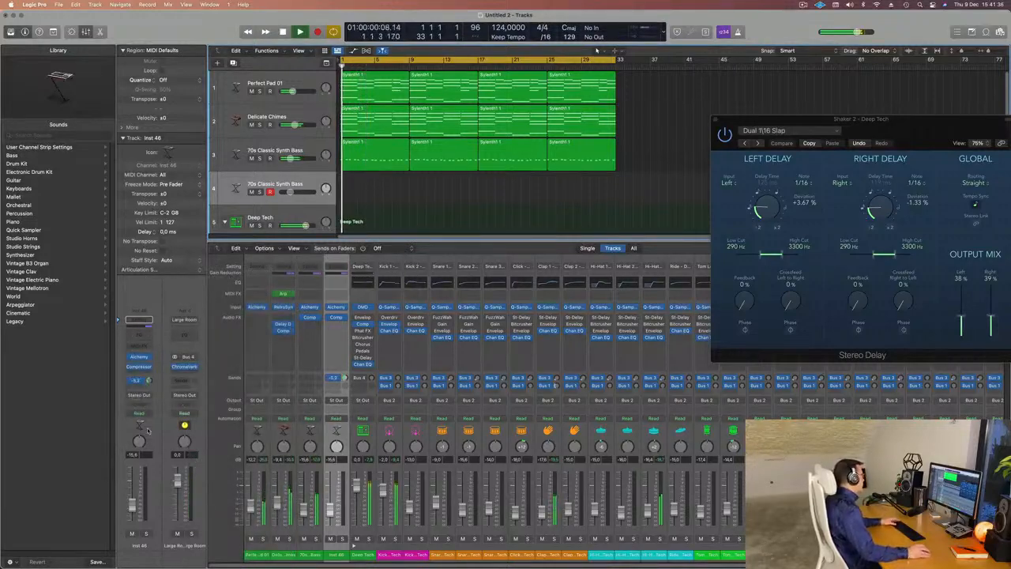
pyautogui.click(138, 357)
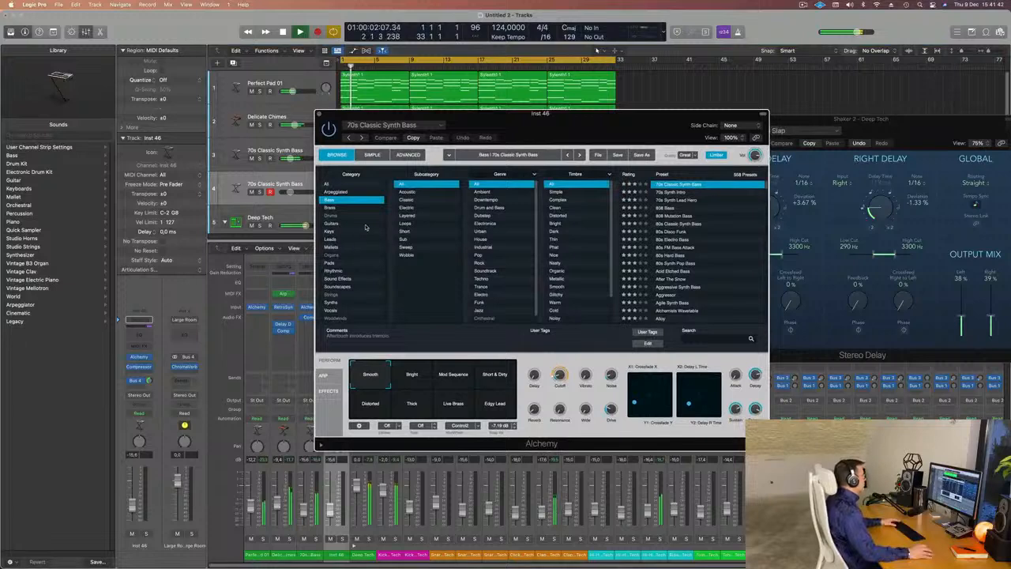
pyautogui.click(340, 238)
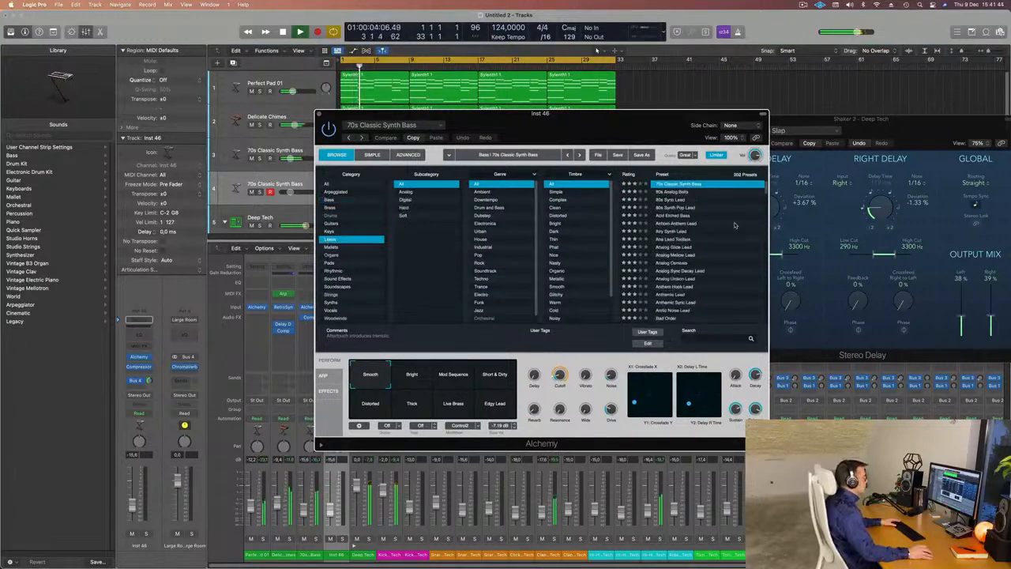
pyautogui.scroll(-4, 679, 238)
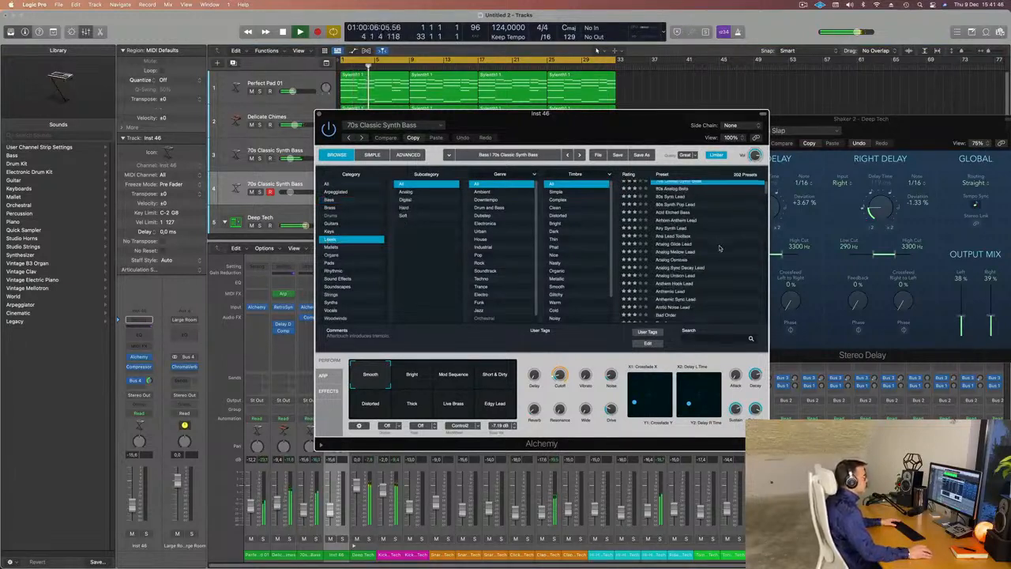
pyautogui.click(676, 231)
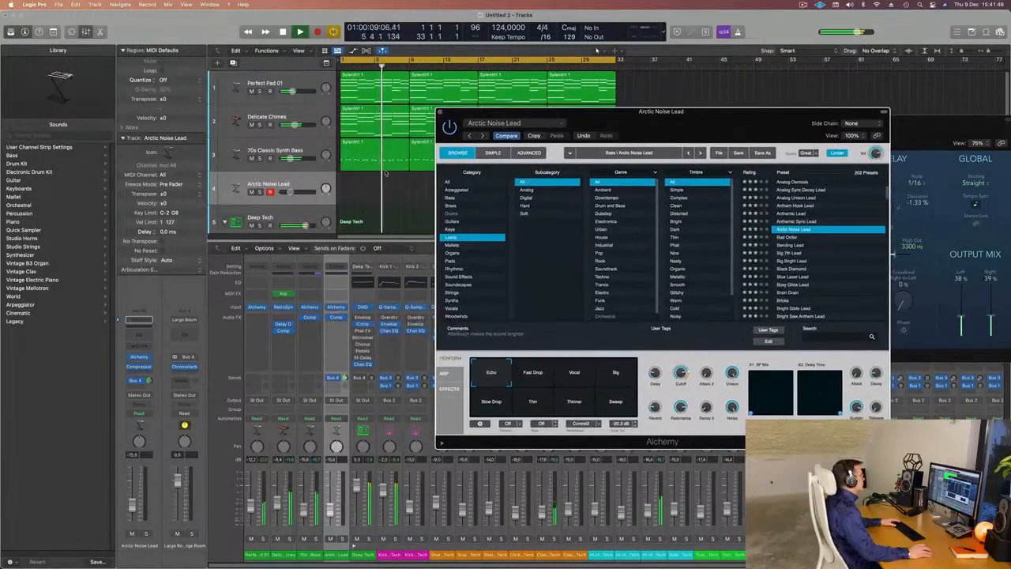
# Open Musical Typing for the Arctic Noise Lead track and move its window within easy reach
pyautogui.click(306, 180)
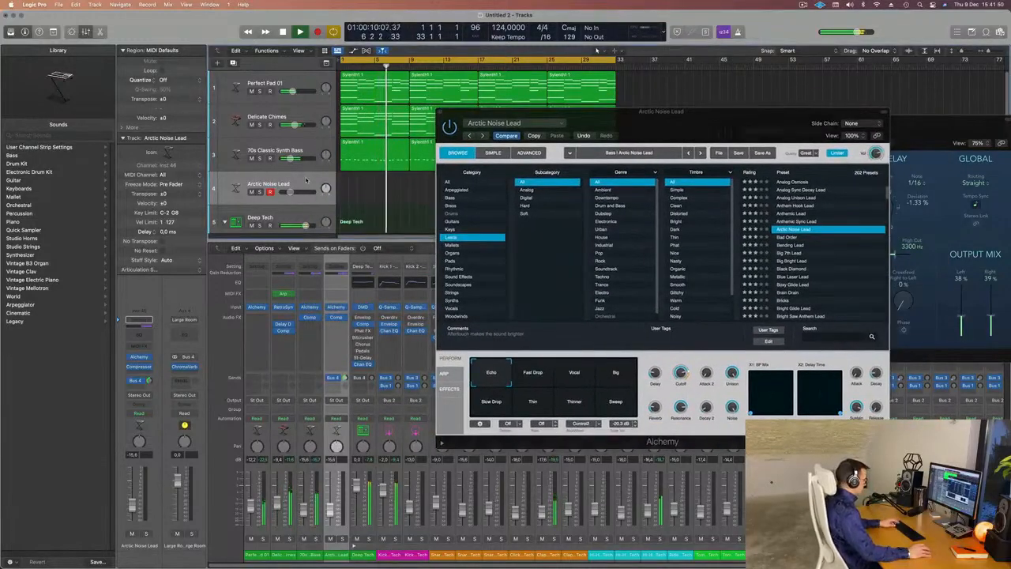
pyautogui.press('super+k')
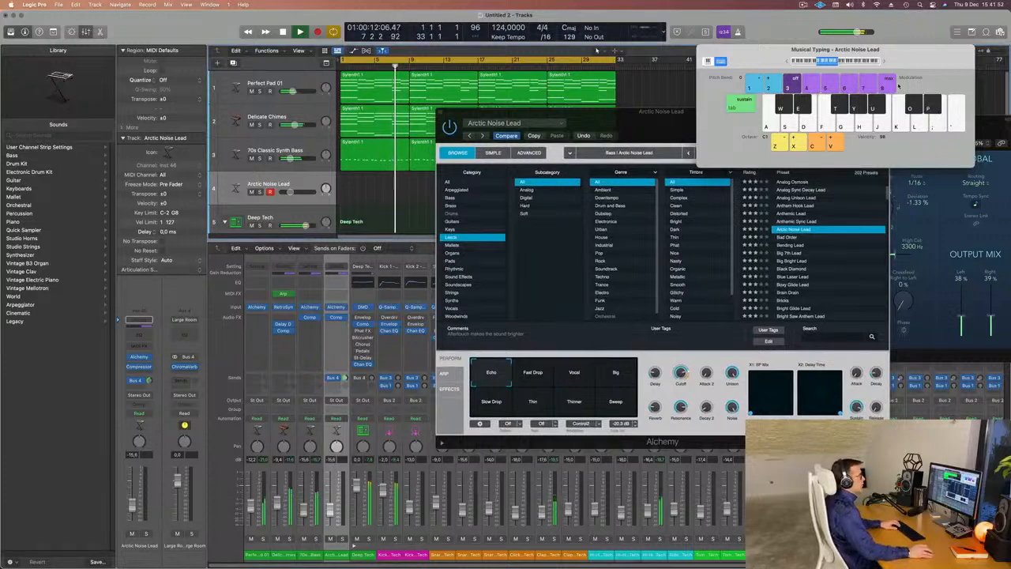
pyautogui.moveTo(890, 77); pyautogui.dragTo(827, 86)
pyautogui.click(824, 82)
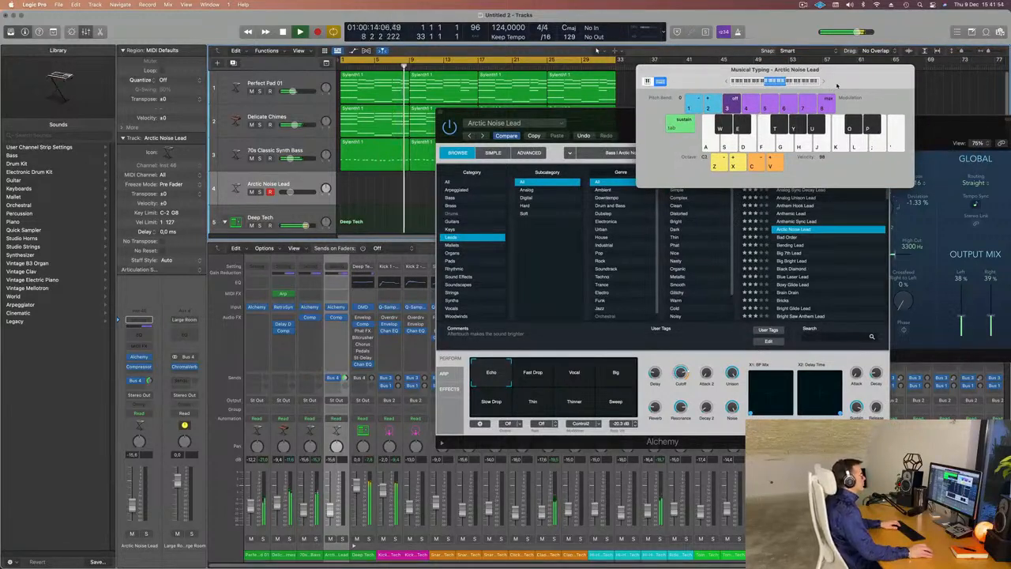
# Audition the Arctic Noise Lead sound by playing a melody with Musical Typing over the running loop
pyautogui.press('g')
pyautogui.press('h')
pyautogui.press('f')
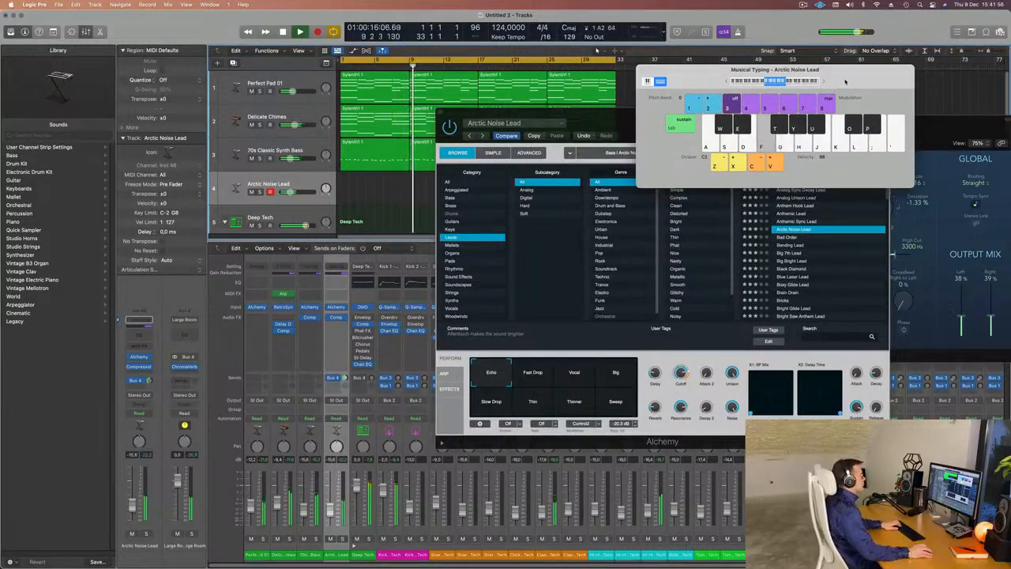
pyautogui.press('h')
pyautogui.press('j')
pyautogui.press('j')
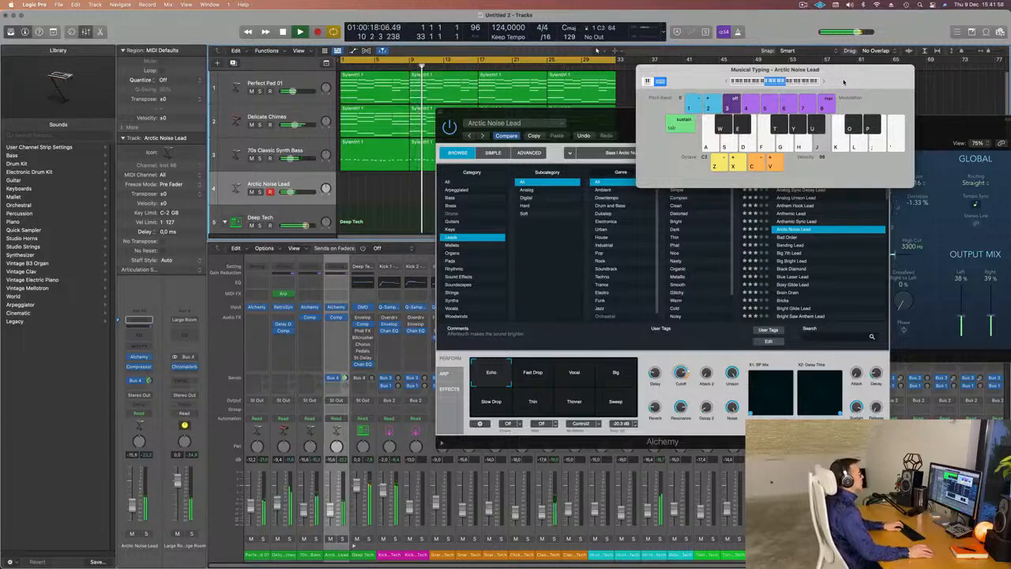
pyautogui.press('k')
pyautogui.press('l')
pyautogui.press('l')
pyautogui.press(';')
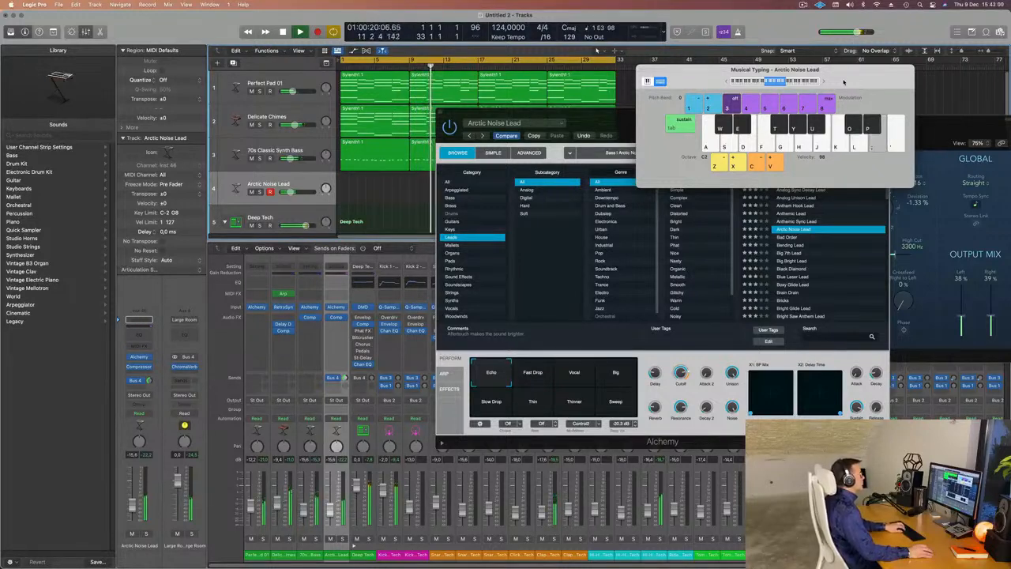
pyautogui.press('l')
pyautogui.press(';')
pyautogui.press(';')
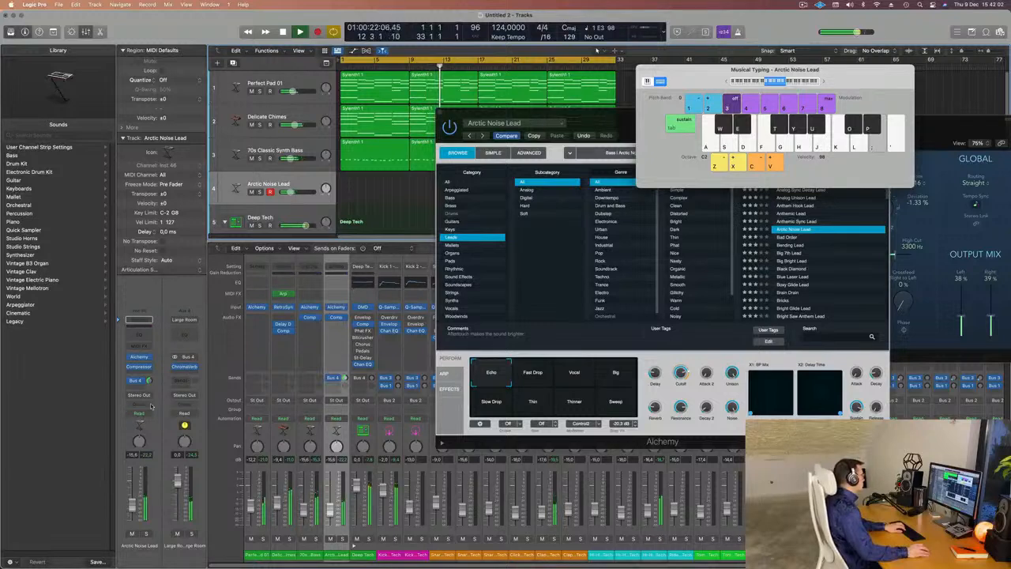
pyautogui.press('j')
pyautogui.press('k')
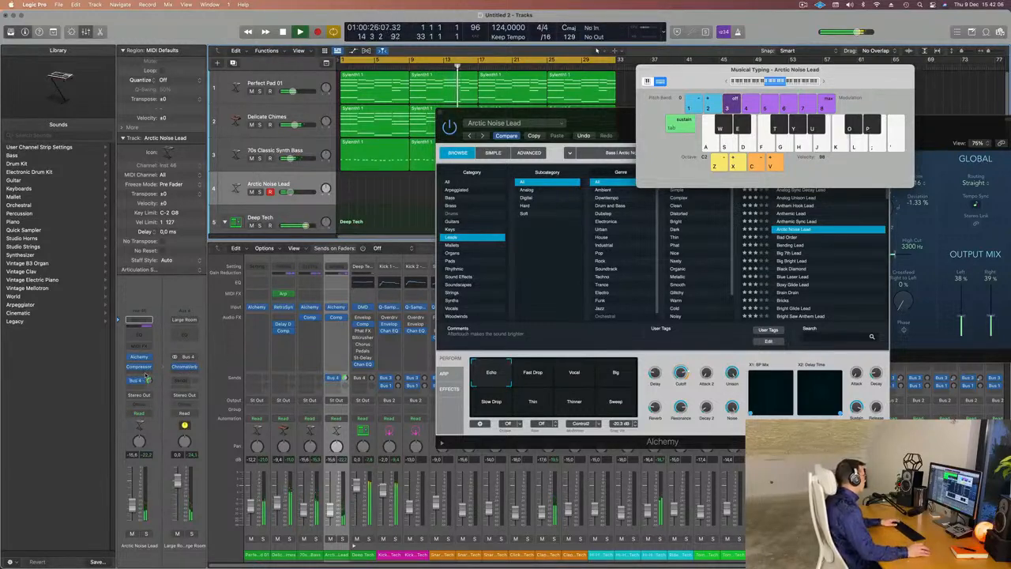
# Add a second send from the Arctic Noise Lead track to Bus 8
pyautogui.click(139, 389)
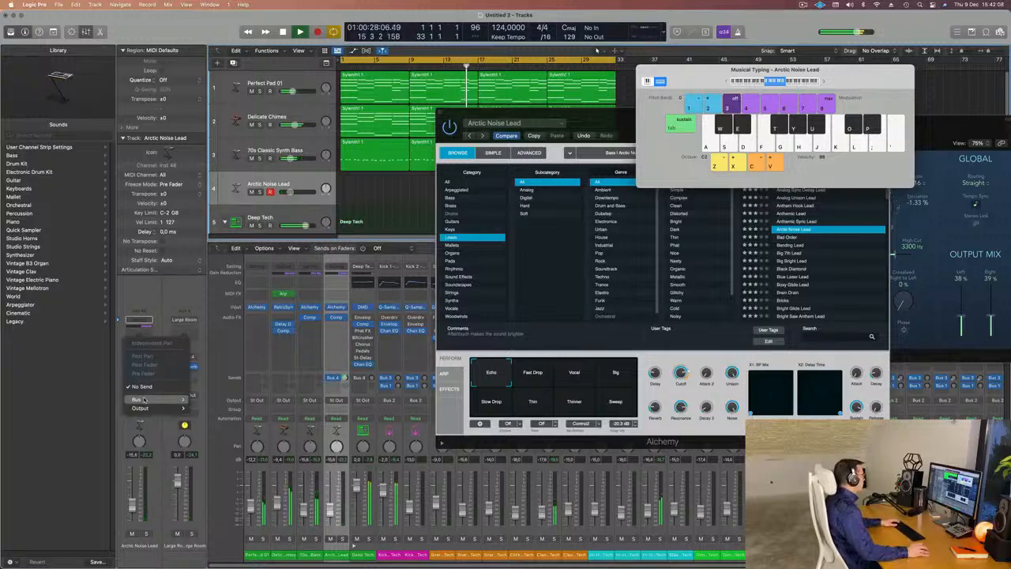
pyautogui.moveTo(146, 399)
pyautogui.click(225, 288)
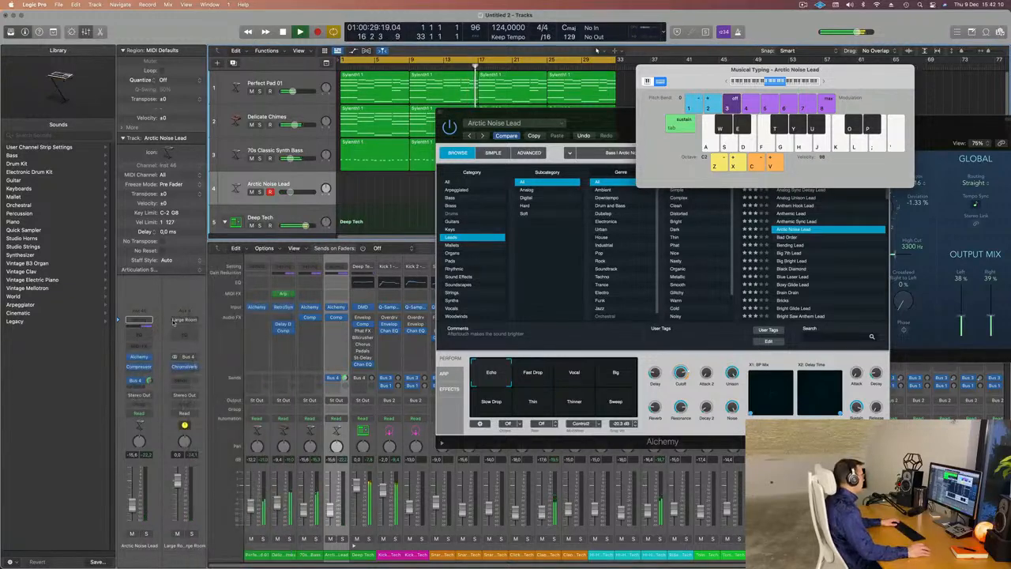
# Insert a stereo SilverVerb on Aux 8, load its grandiose setting and close the plug-in window
pyautogui.click(191, 361)
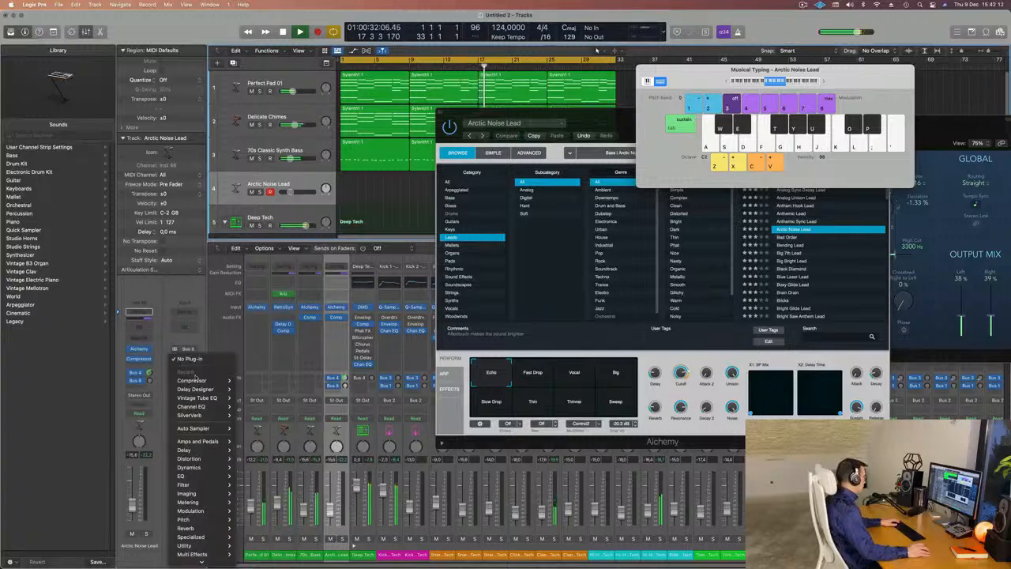
pyautogui.moveTo(203, 520)
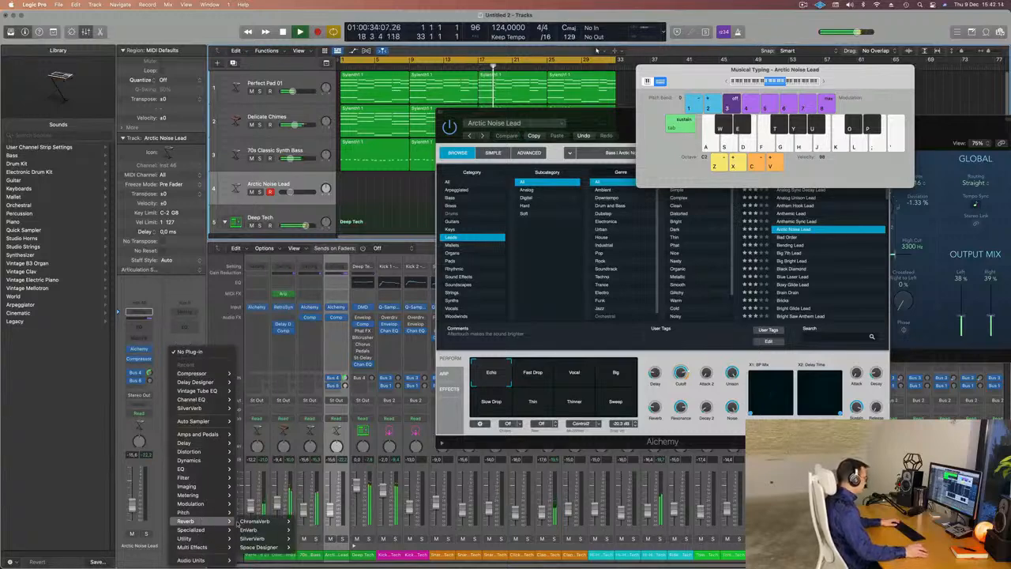
pyautogui.moveTo(261, 537)
pyautogui.click(319, 539)
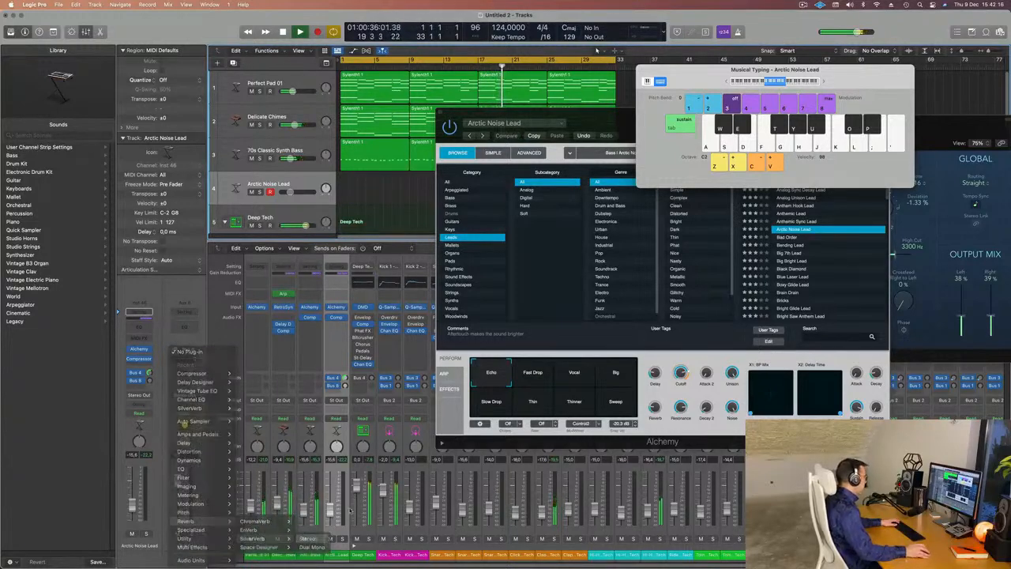
pyautogui.click(398, 124)
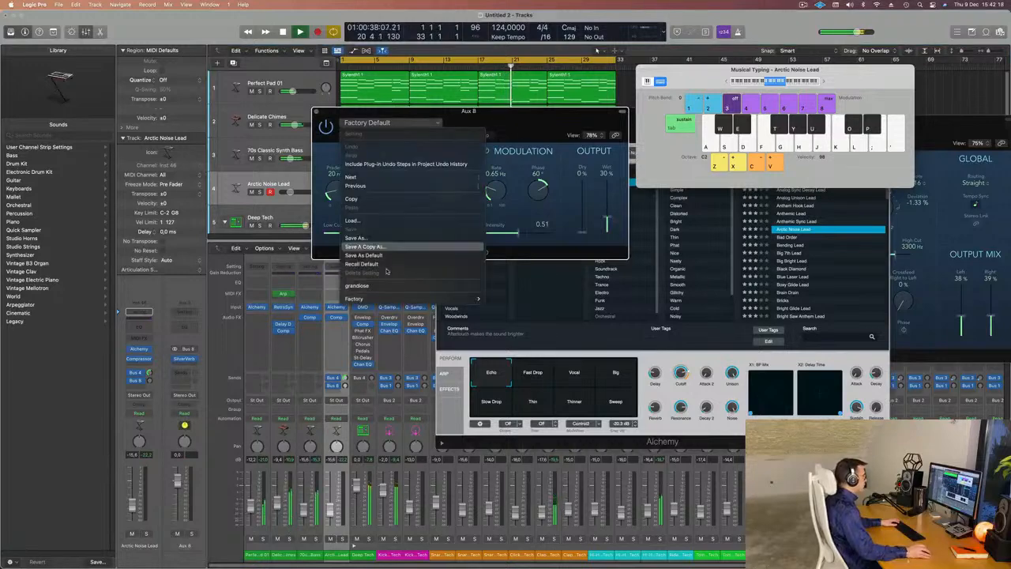
pyautogui.click(379, 286)
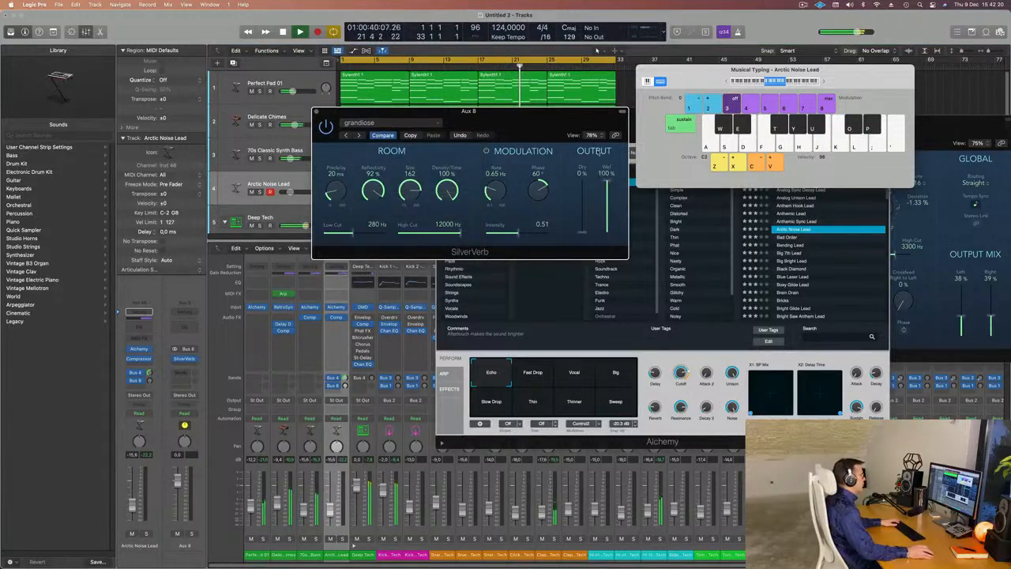
pyautogui.click(316, 111)
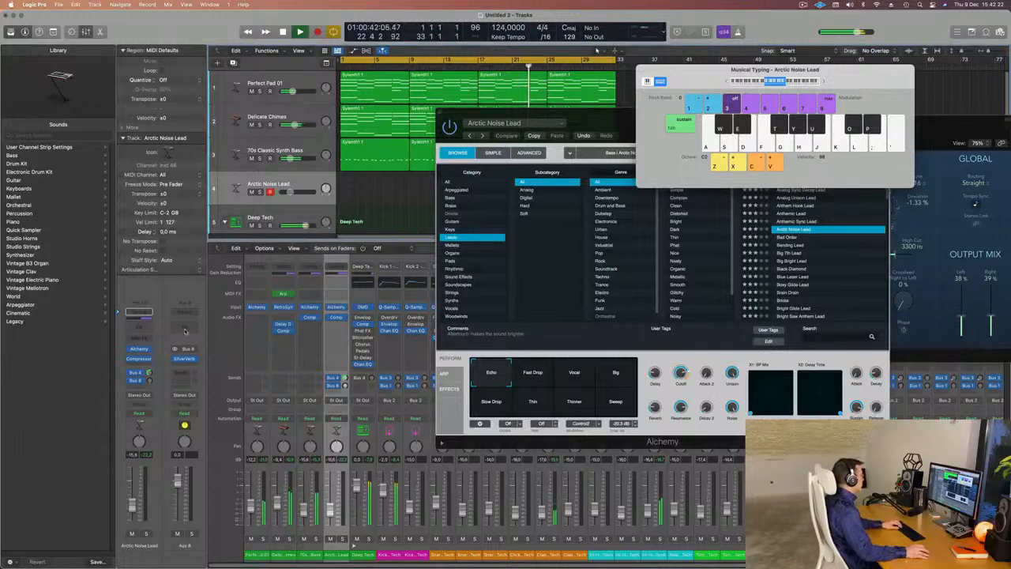
# Play test notes on the Arctic Noise Lead track while raising its Bus 8 send level and track volume
pyautogui.press('h')
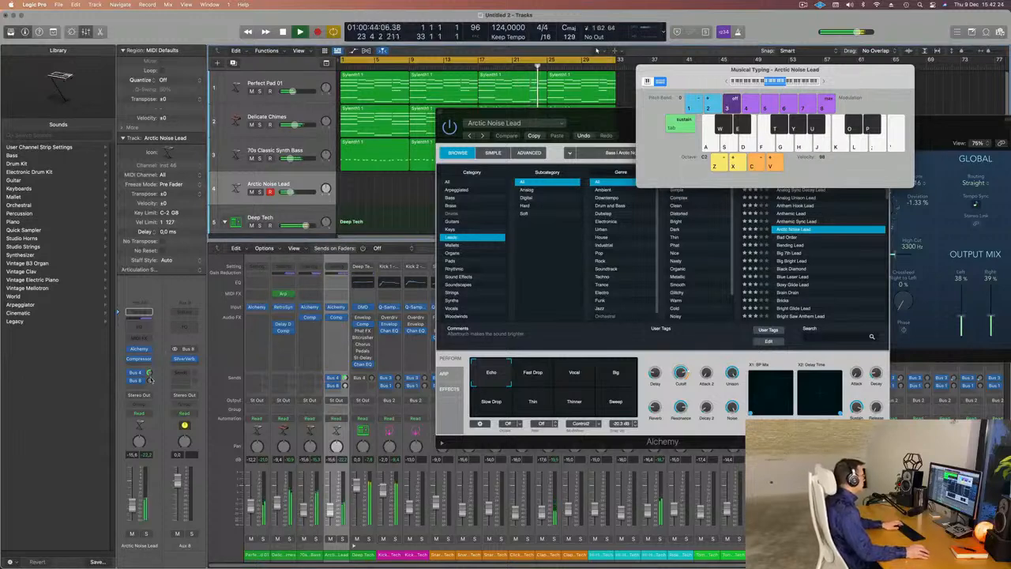
pyautogui.press('g')
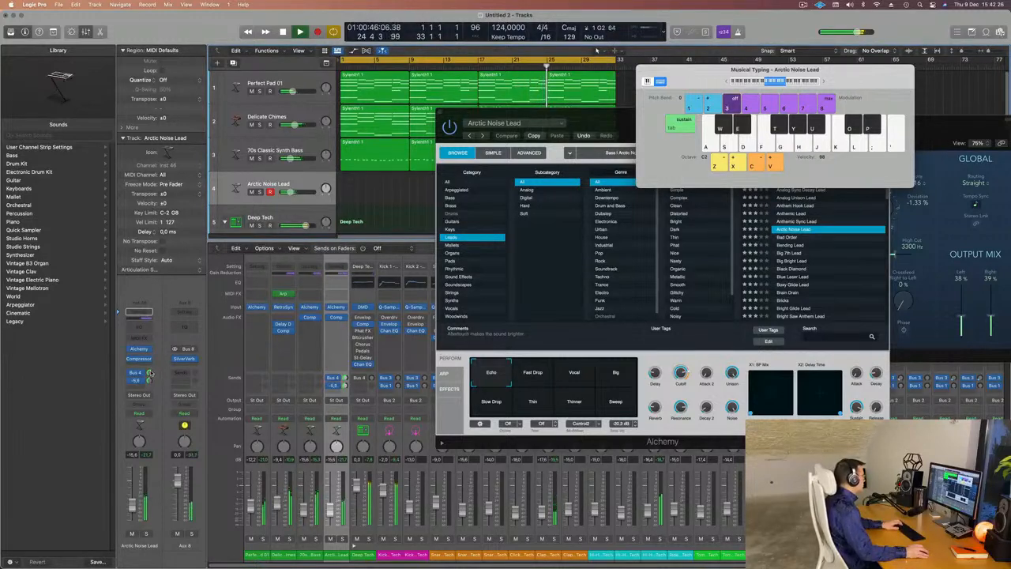
pyautogui.press('g')
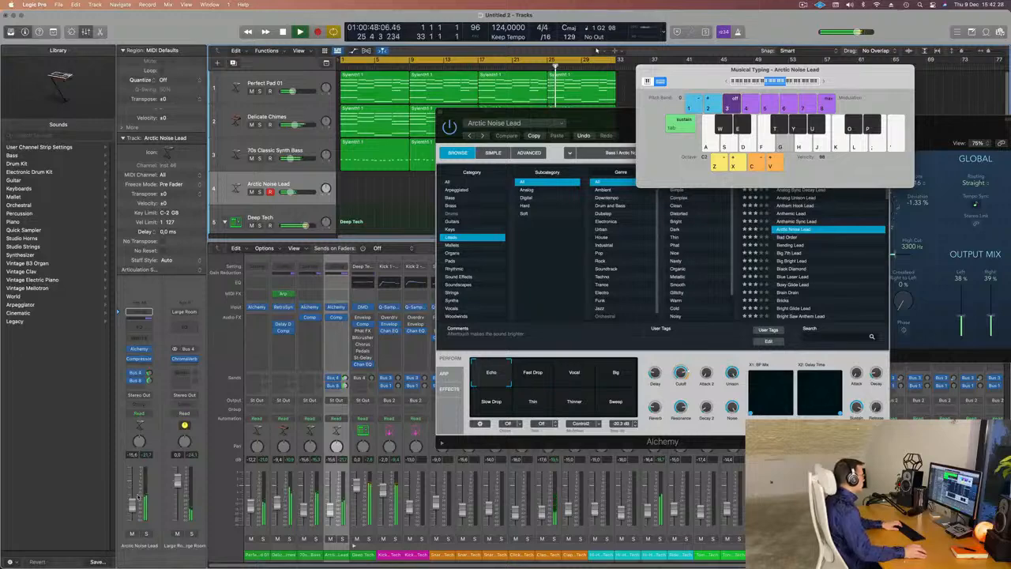
pyautogui.moveTo(138, 498); pyautogui.dragTo(147, 490)
pyautogui.press('g')
pyautogui.press('h')
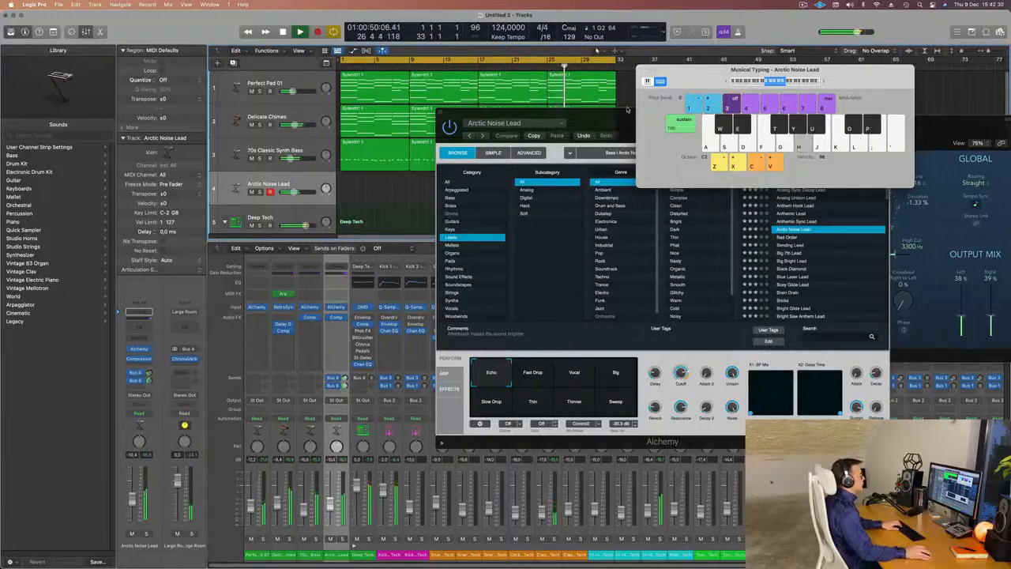
# Switch Alchemy to the Anthemic Lead preset, reposition its window and audition the sound with a melody over the loop
pyautogui.click(719, 229)
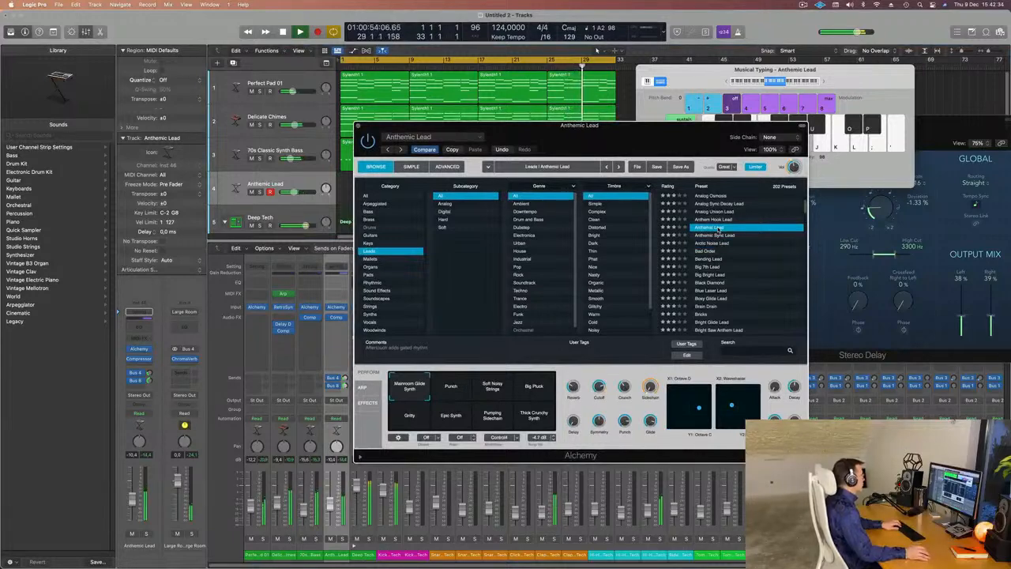
pyautogui.moveTo(653, 132); pyautogui.dragTo(723, 157)
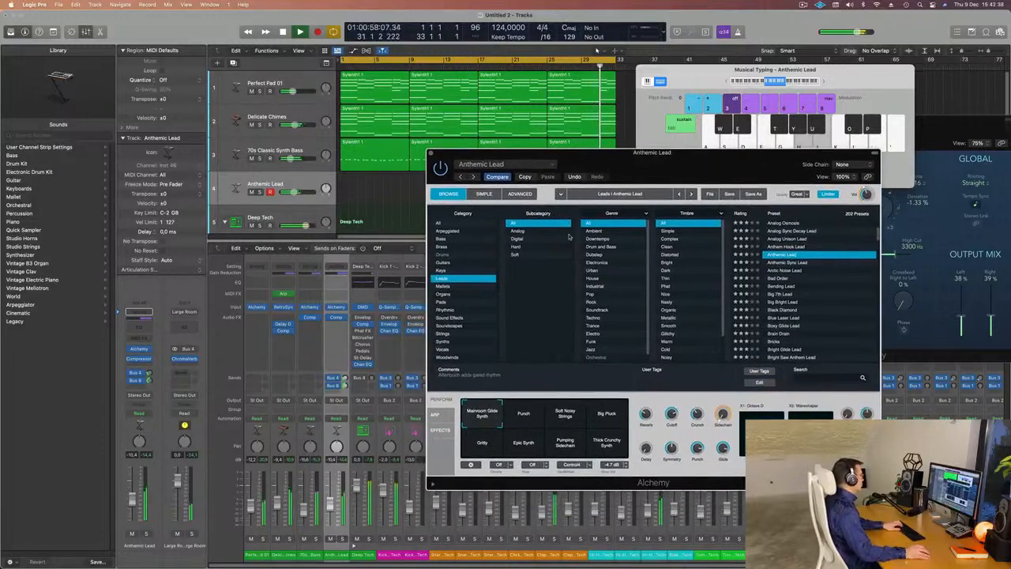
pyautogui.press('j')
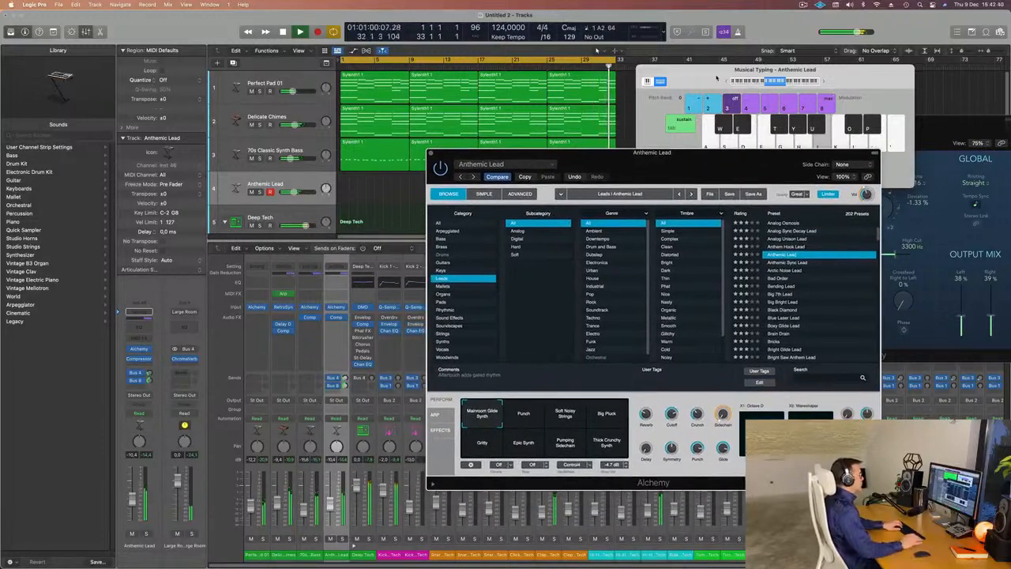
pyautogui.press(';')
pyautogui.press('l')
pyautogui.press('k')
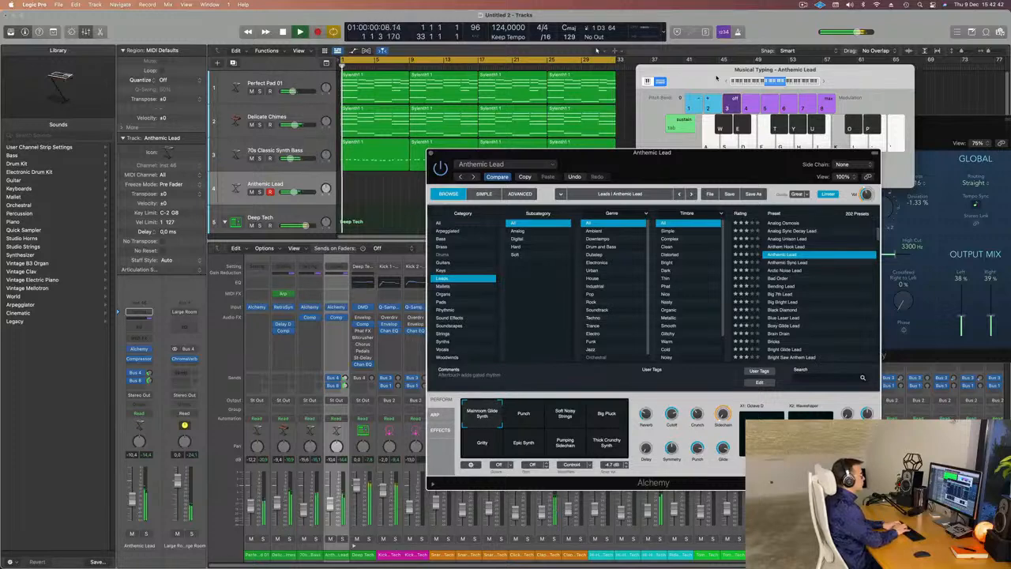
pyautogui.press('l')
pyautogui.press('s')
pyautogui.press('d')
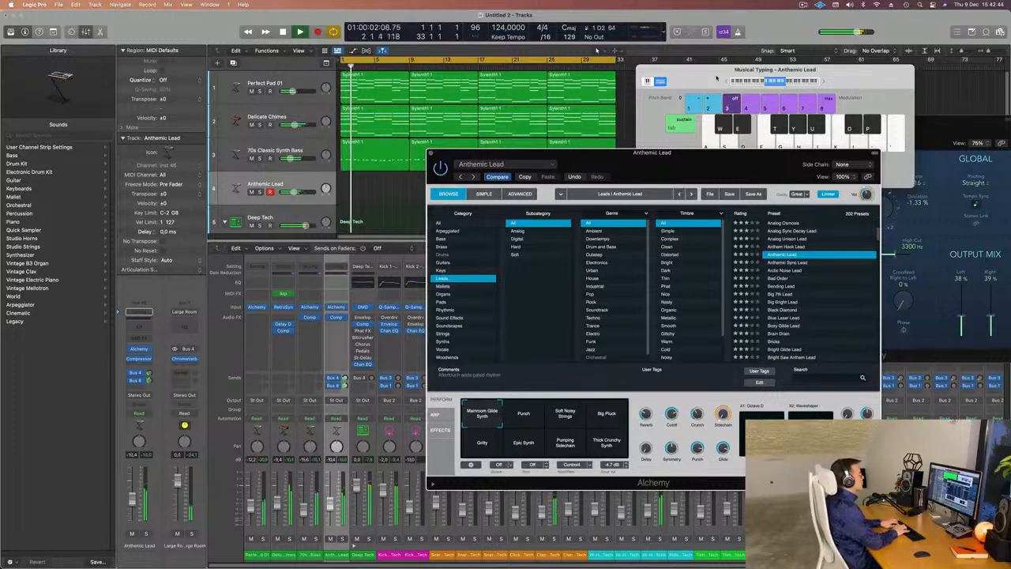
pyautogui.press('d')
pyautogui.press('d')
pyautogui.press('d')
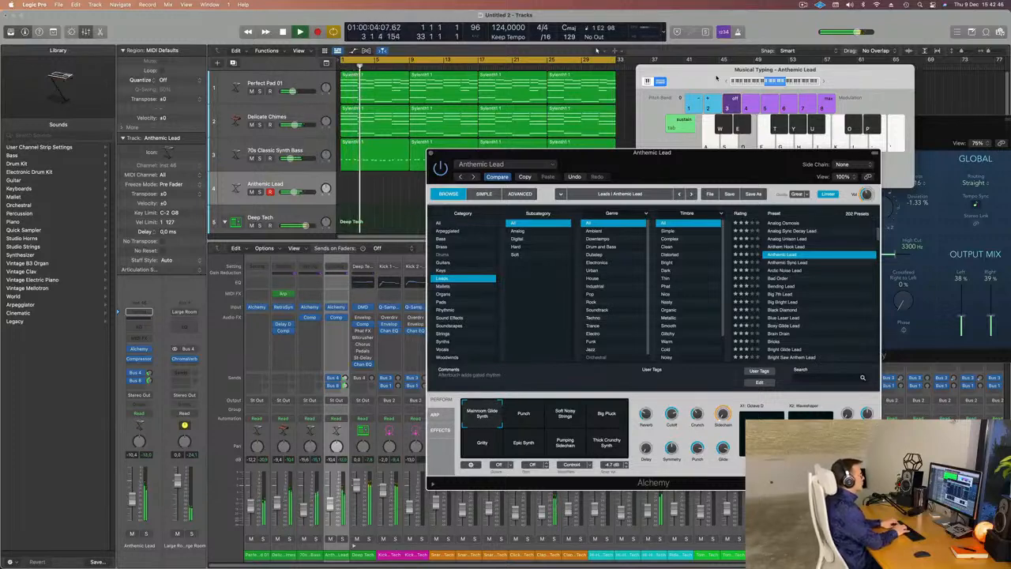
pyautogui.press('d')
pyautogui.press('f')
pyautogui.press('s')
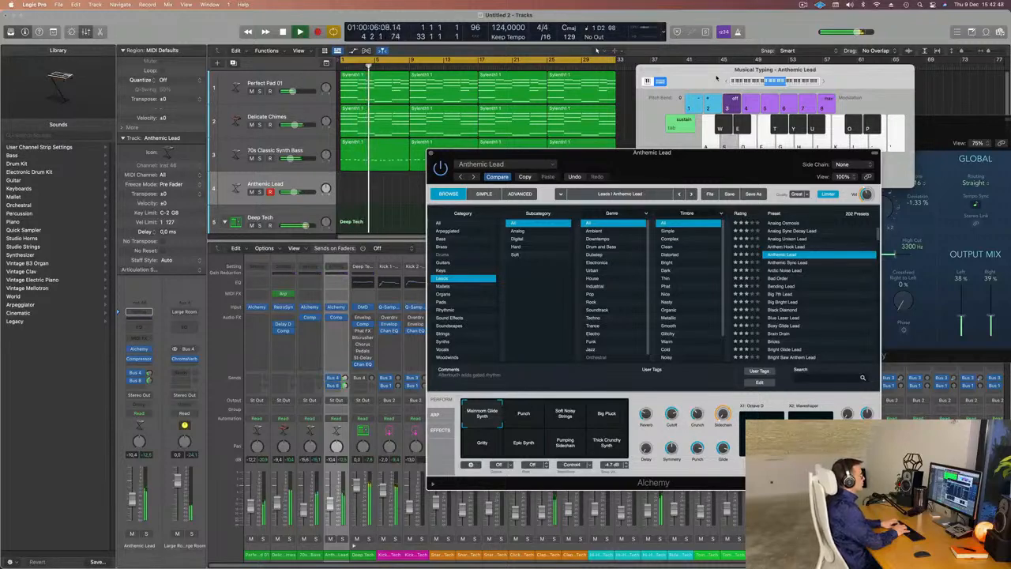
pyautogui.press('d')
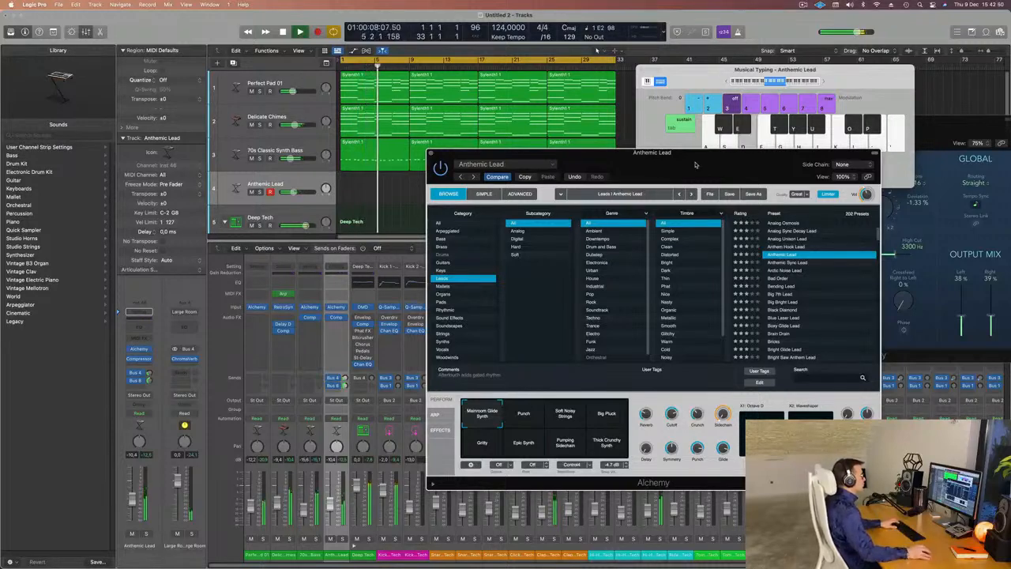
pyautogui.moveTo(651, 153); pyautogui.dragTo(665, 109)
pyautogui.press('d')
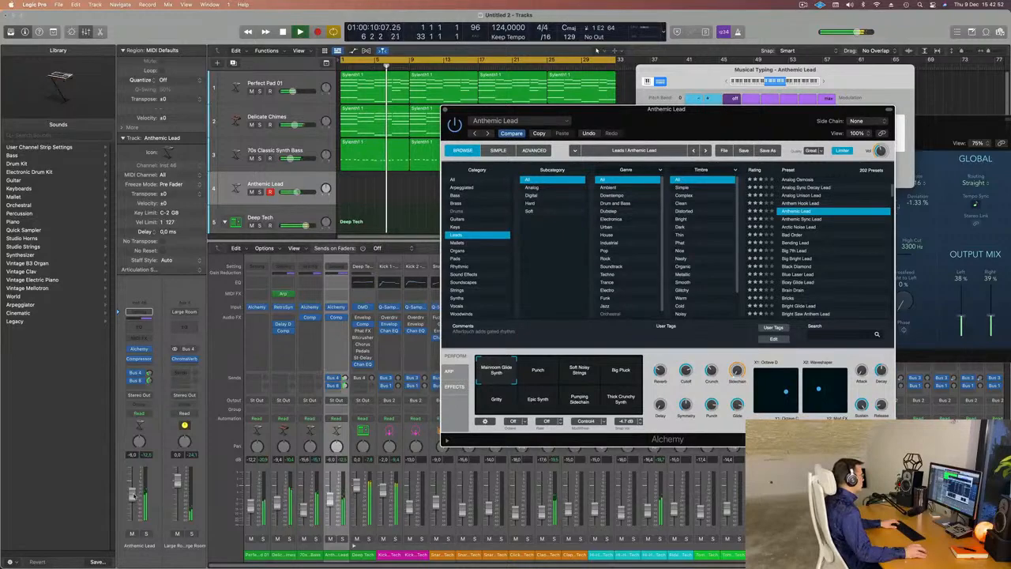
# Raise the Anthemic Lead track's volume slightly and switch the Alchemy sound to its Punch variation
pyautogui.moveTo(133, 502); pyautogui.dragTo(132, 496)
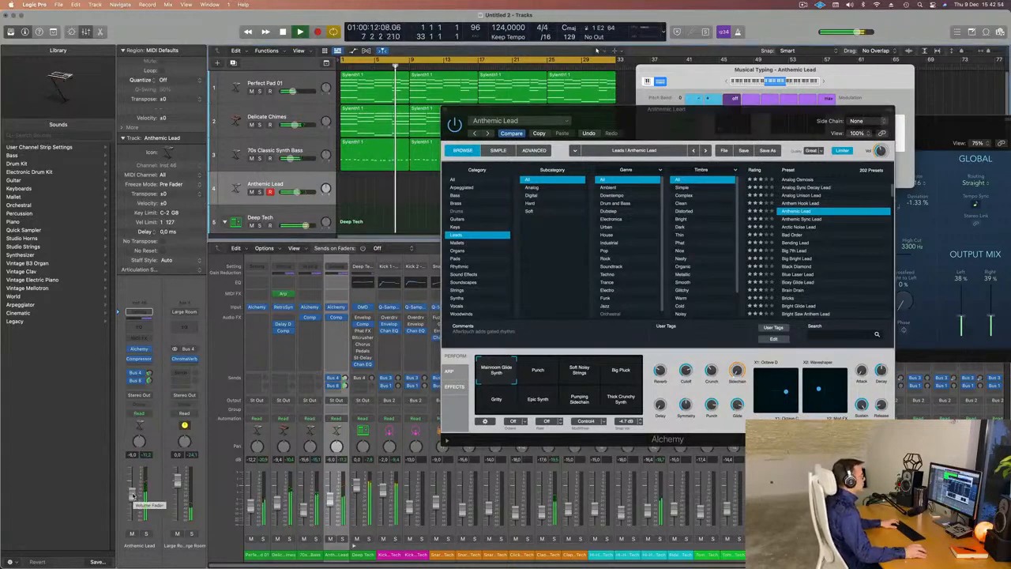
pyautogui.click(540, 372)
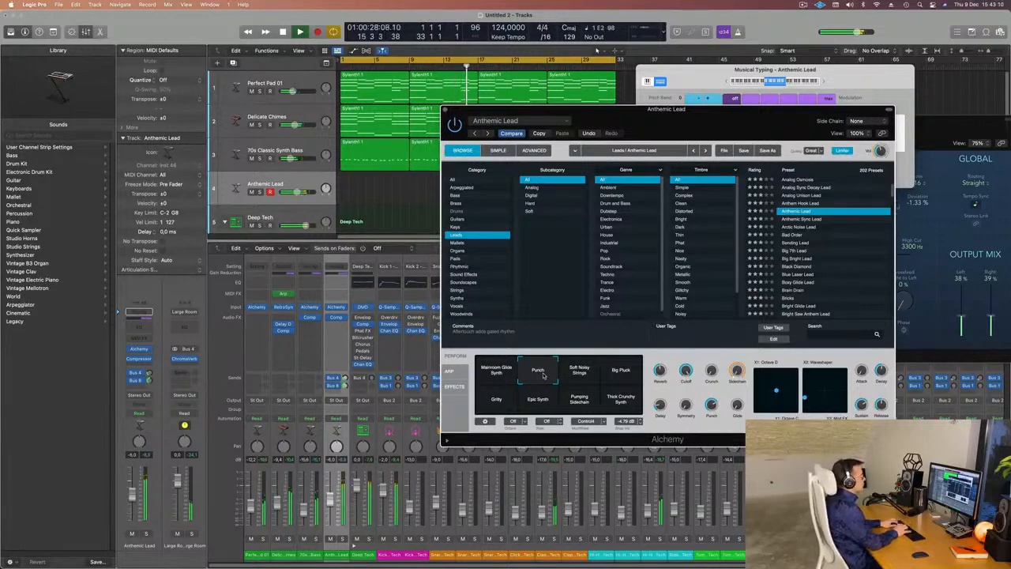
# Audition the Alchemy lead presets Bad Order, Big Bright Lead, Black Diamond and Blue Laser Lead over the loop, leaving Blue Laser Lead loaded
pyautogui.click(793, 236)
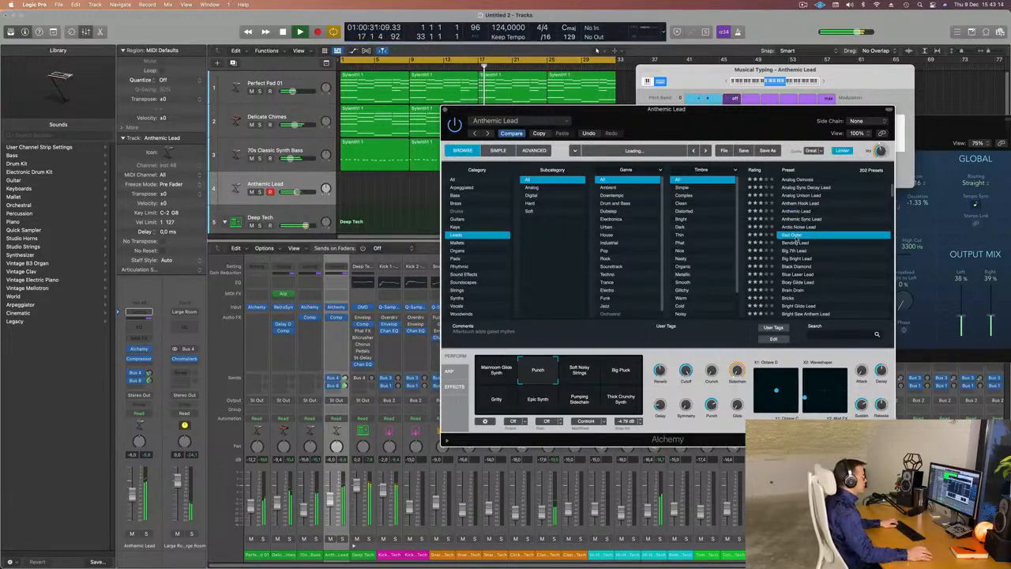
pyautogui.click(805, 257)
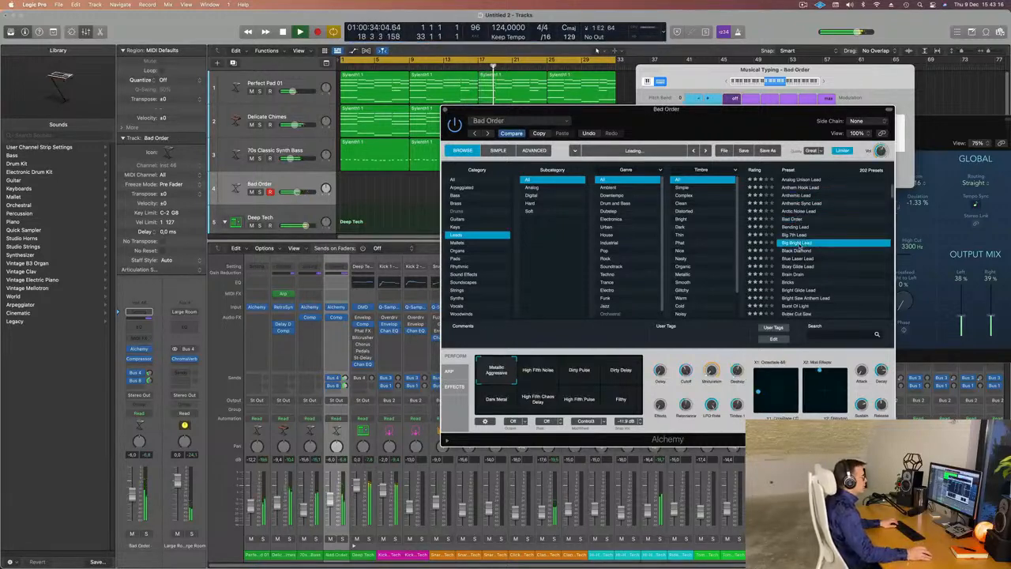
pyautogui.scroll(-1, 801, 250)
pyautogui.click(797, 252)
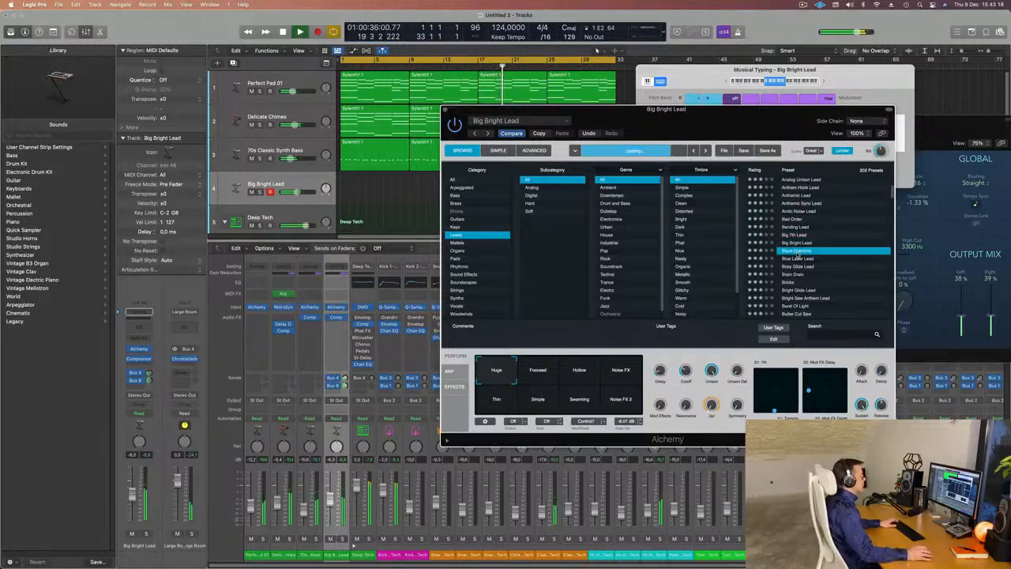
pyautogui.scroll(-1, 813, 255)
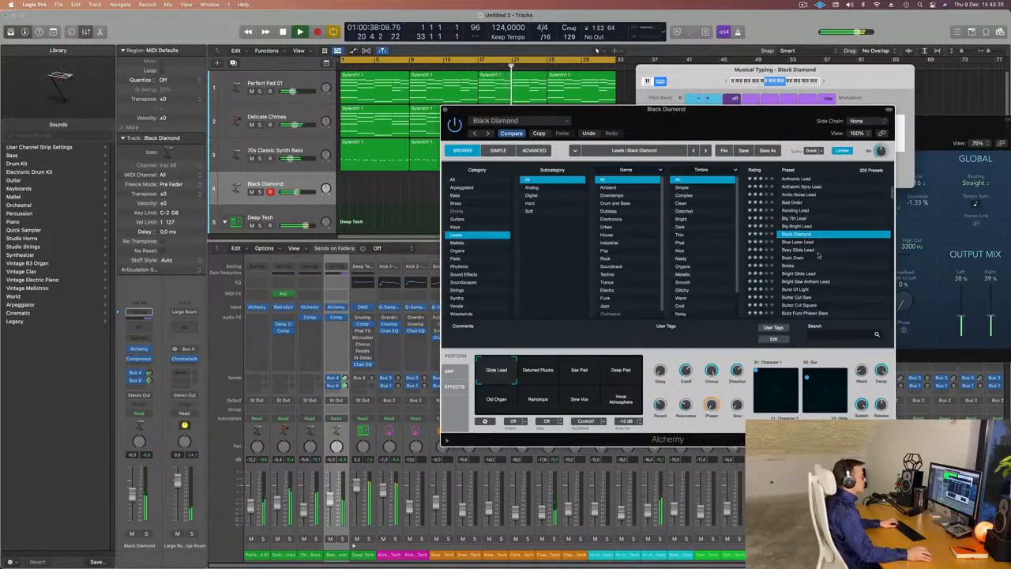
pyautogui.click(806, 242)
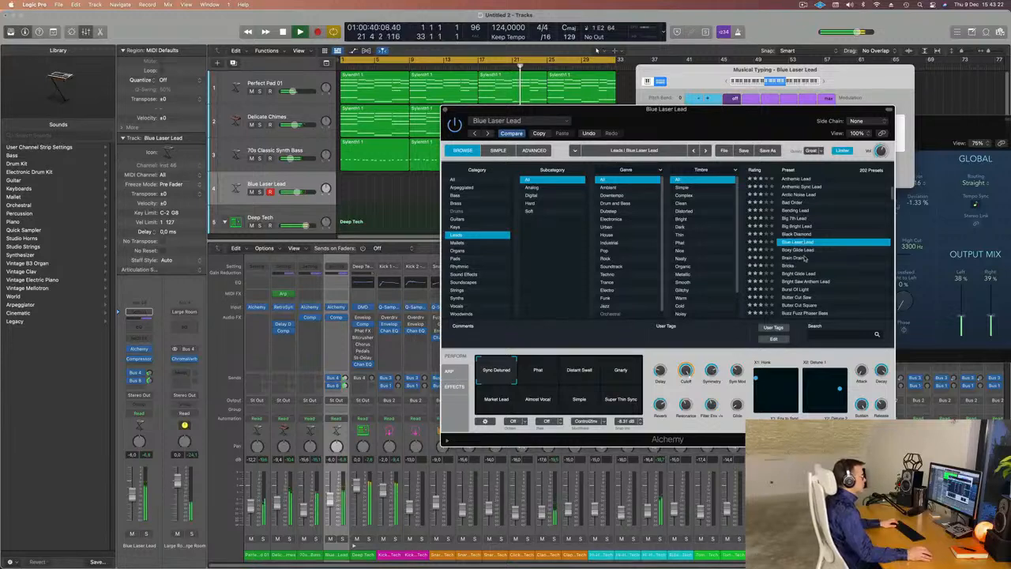
# Audition the Bricks lead preset, then load Burst Of Light on track 4 and raise the track's volume
pyautogui.click(794, 267)
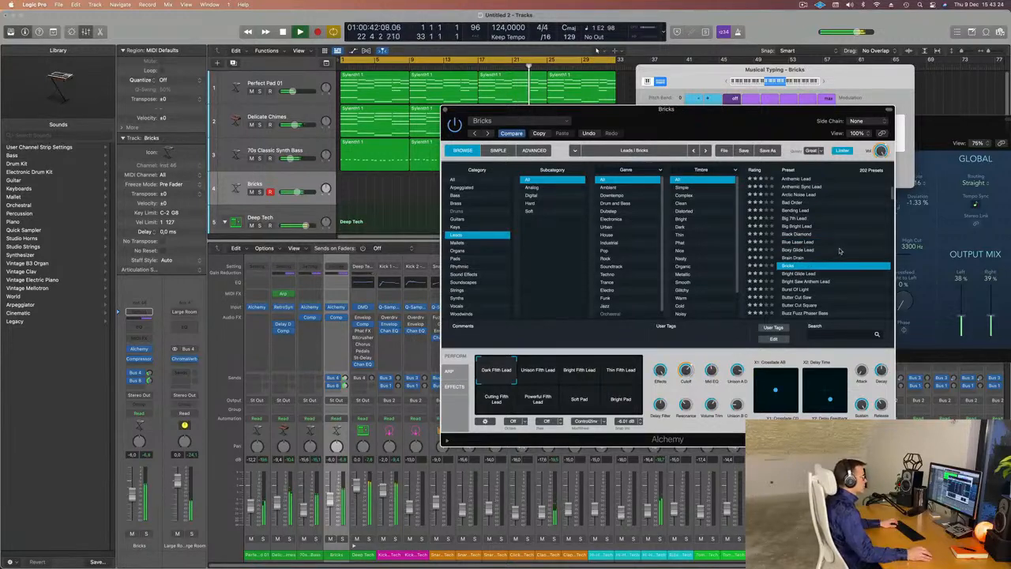
pyautogui.scroll(-2, 837, 253)
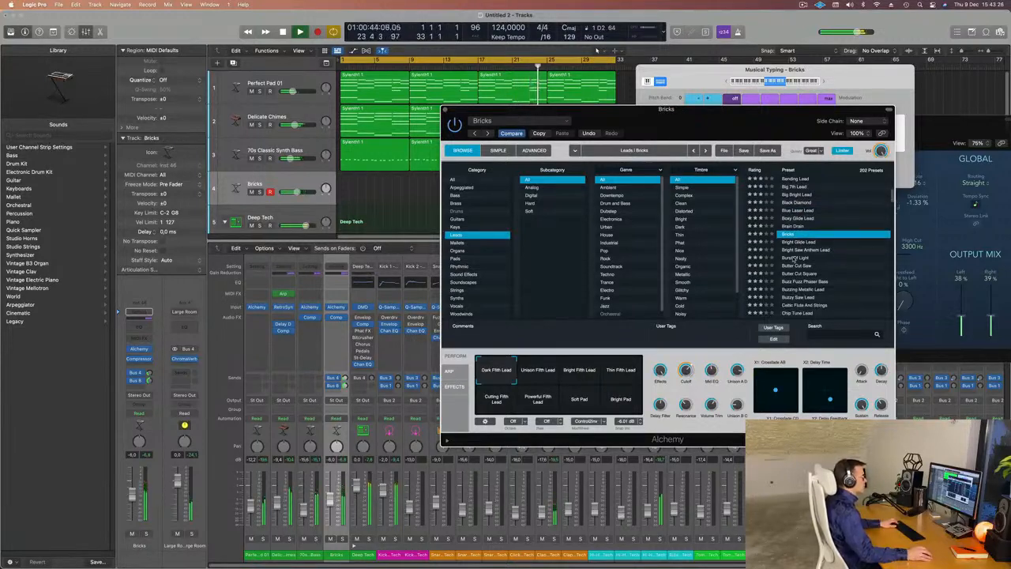
pyautogui.click(794, 258)
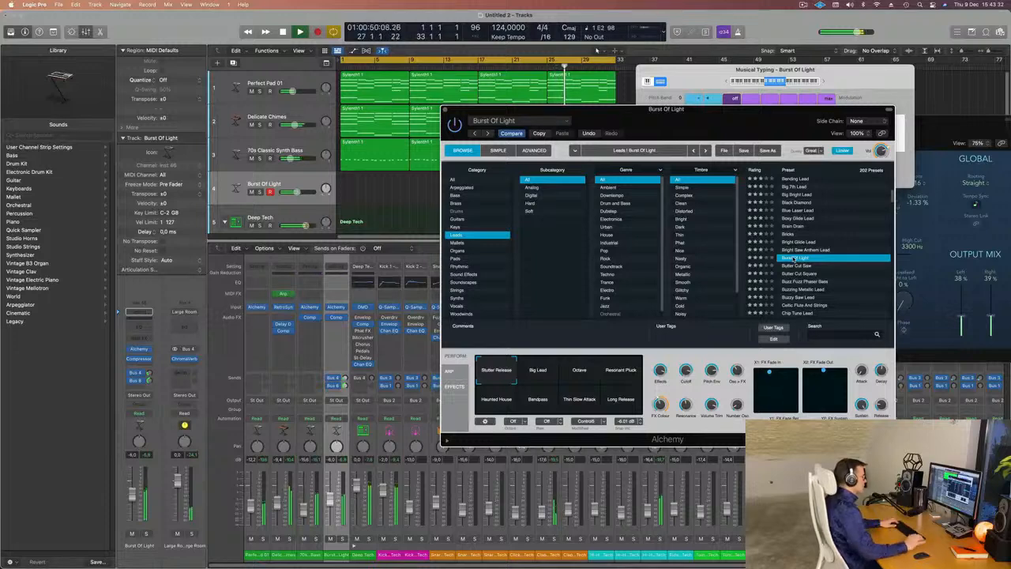
pyautogui.scroll(-3, 824, 259)
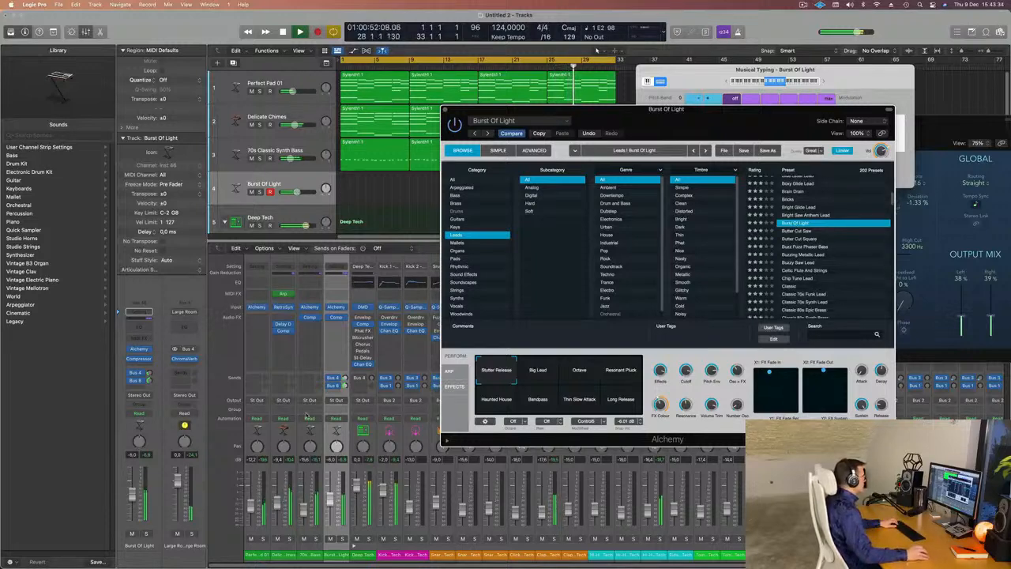
pyautogui.moveTo(134, 480); pyautogui.dragTo(134, 477)
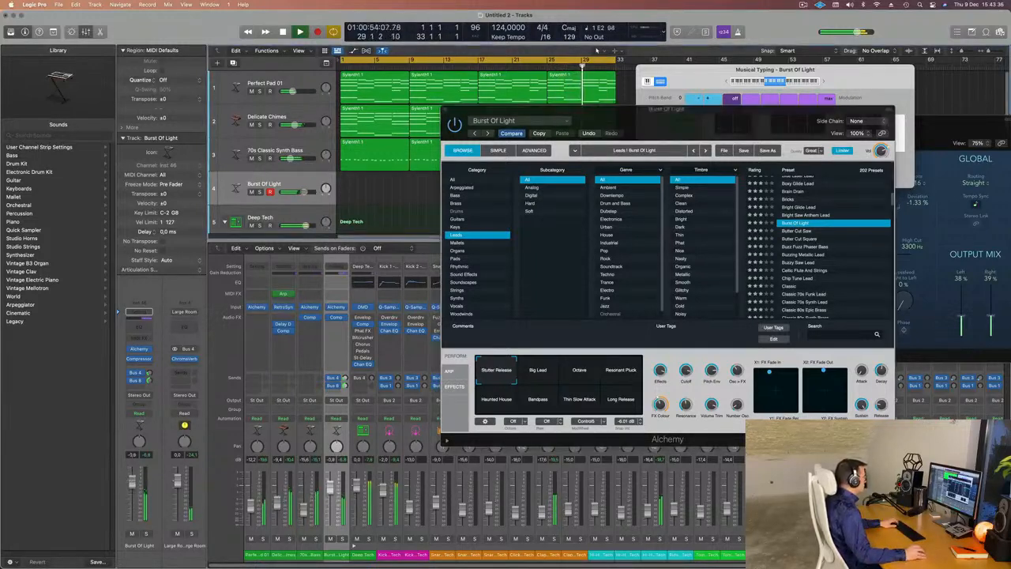
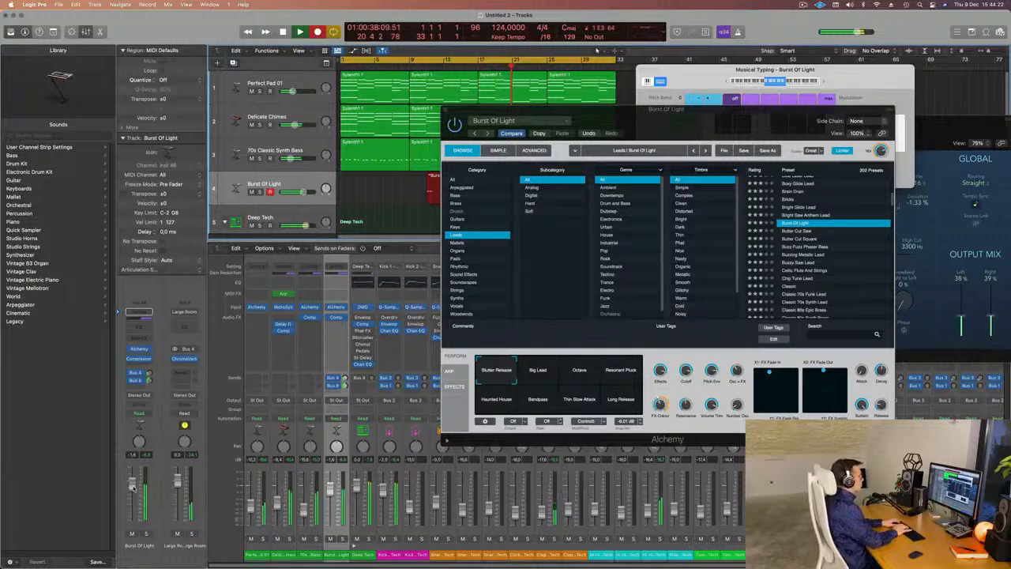
# Stop recording, split the recorded Burst Of Light region at bar 17, delete the earlier part and move the remainder to bar 1
pyautogui.press('space')
pyautogui.moveTo(624, 133); pyautogui.dragTo(981, 118)
pyautogui.click(476, 180)
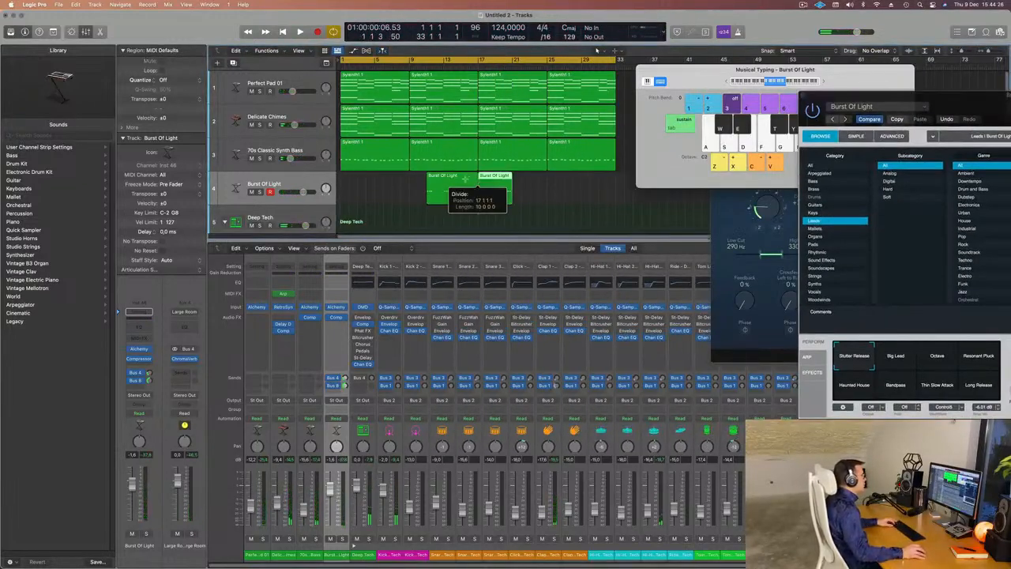
pyautogui.press('Delete')
pyautogui.moveTo(488, 181); pyautogui.dragTo(342, 180)
pyautogui.press('space')
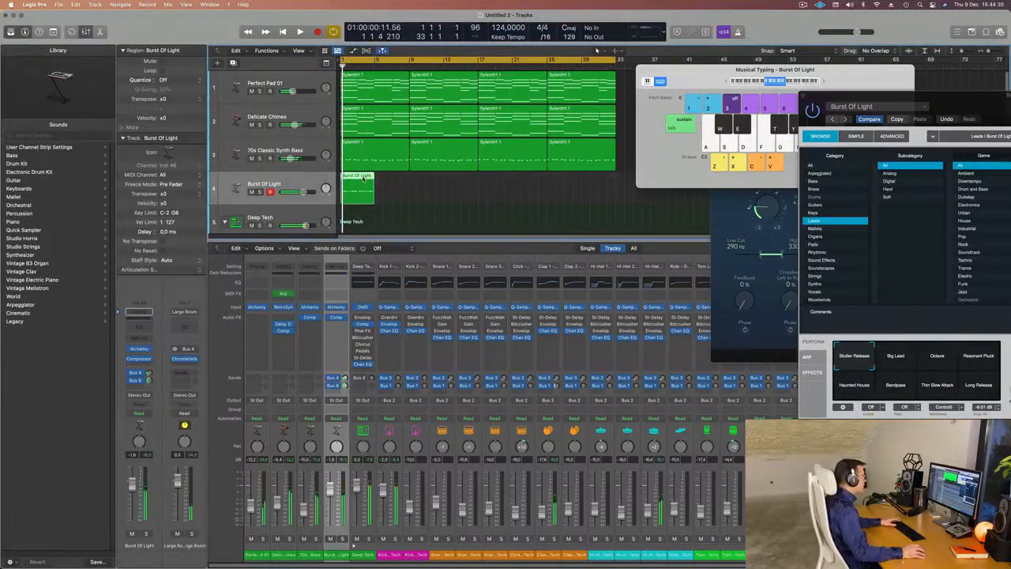
# Open the Burst Of Light region in the Piano Roll and examine its notes during playback
pyautogui.doubleClick(363, 179)
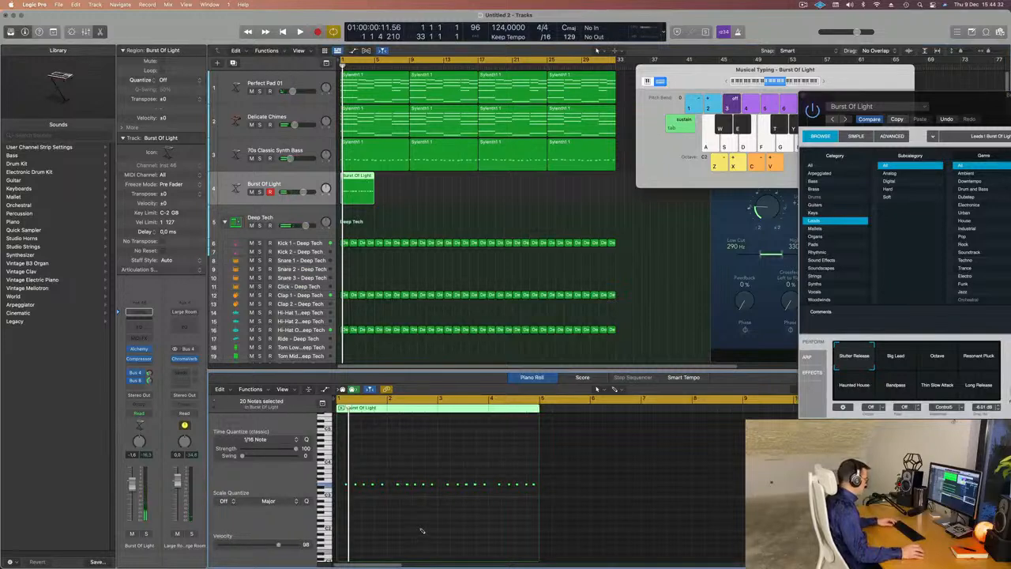
pyautogui.press('space')
pyautogui.scroll(4, 431, 532)
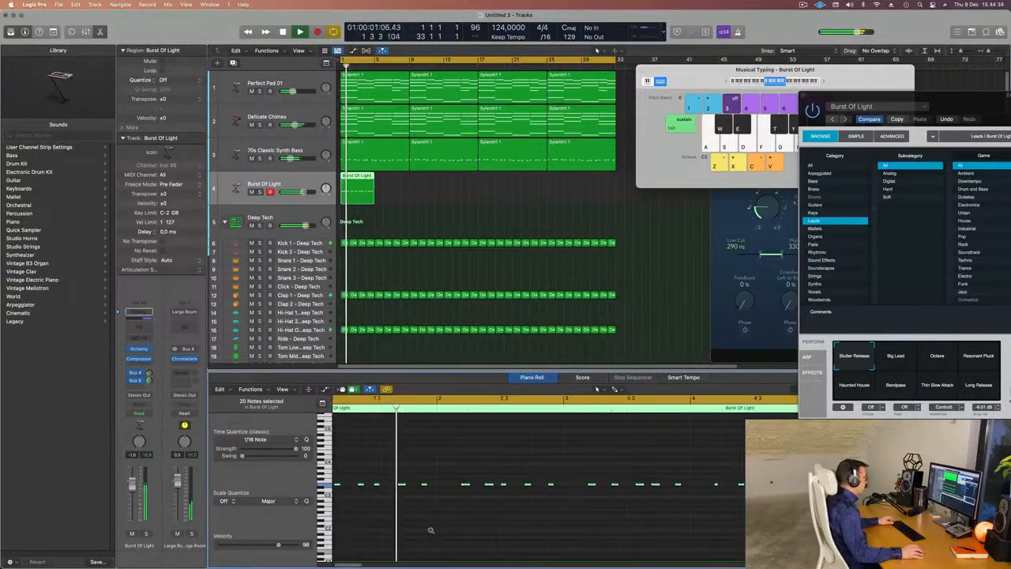
pyautogui.hscroll(-1, 430, 531)
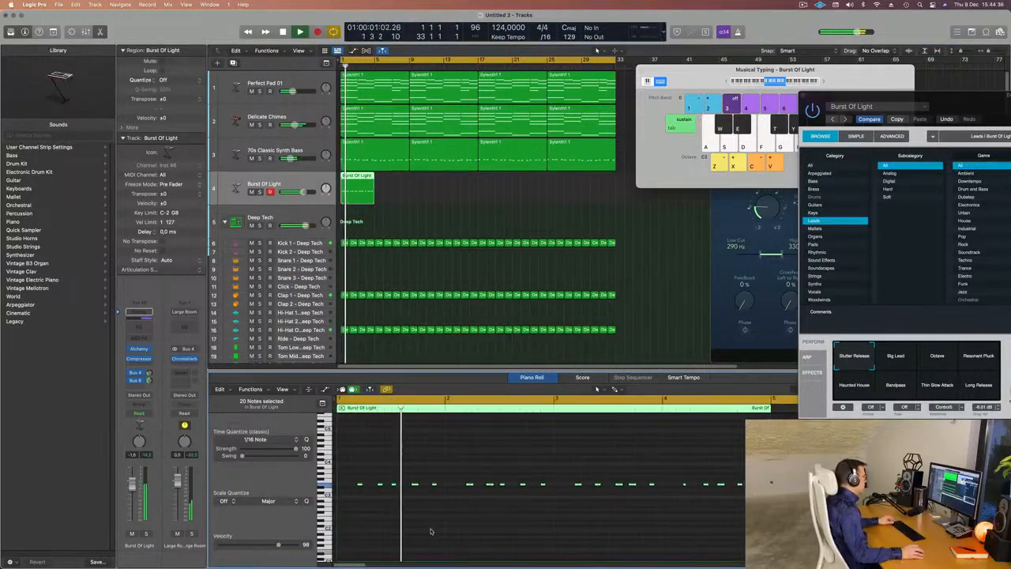
pyautogui.scroll(-2, 430, 532)
pyautogui.scroll(-2, 430, 531)
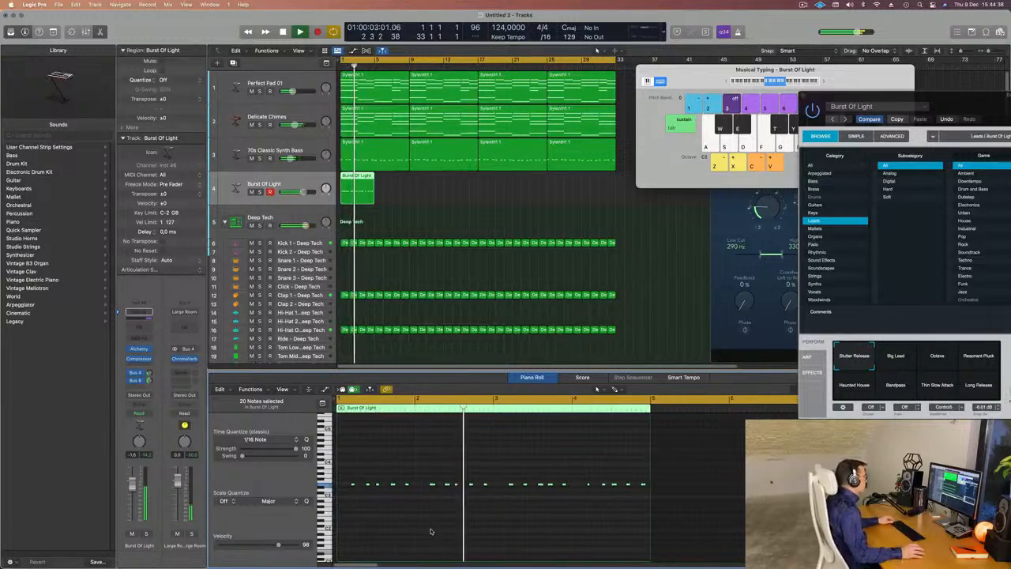
pyautogui.scroll(-4, 430, 529)
pyautogui.scroll(5, 432, 529)
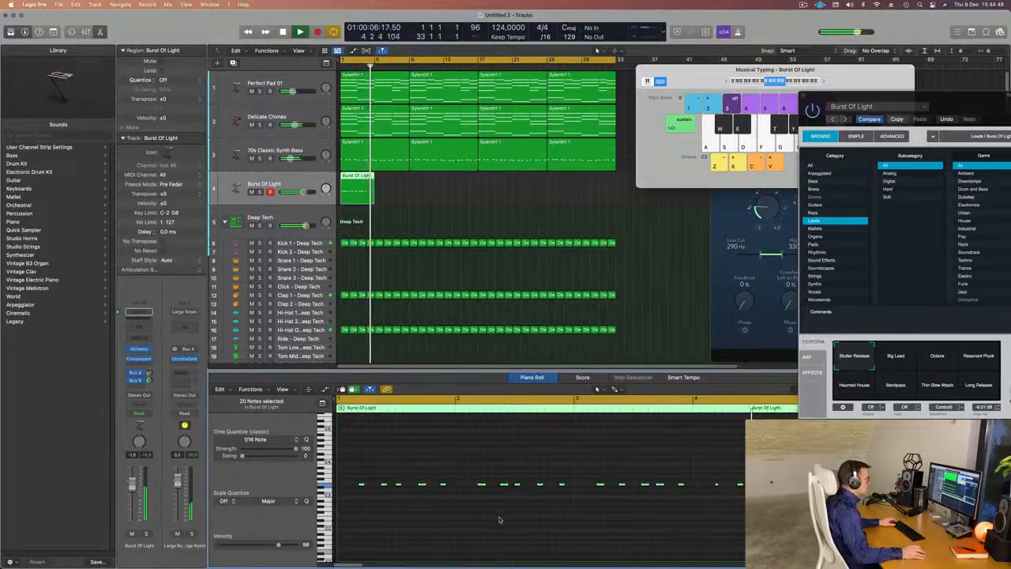
# Split the Burst Of Light region at bar 3, delete its second half and replay the remaining two bars
pyautogui.press('space')
pyautogui.keyDown('super'); pyautogui.click(357, 175); pyautogui.keyUp('super')
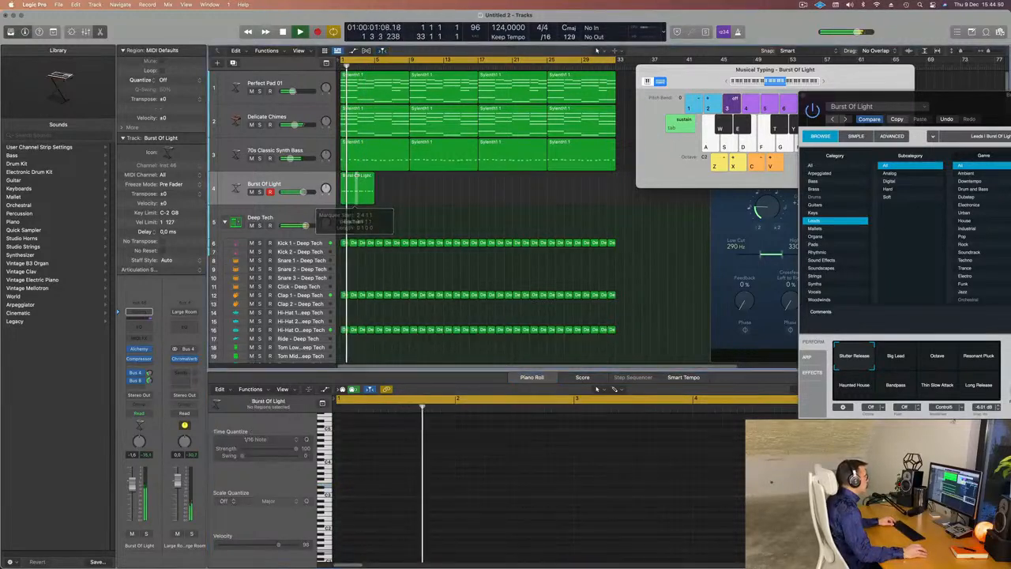
pyautogui.keyDown('super'); pyautogui.doubleClick(357, 175); pyautogui.keyUp('super')
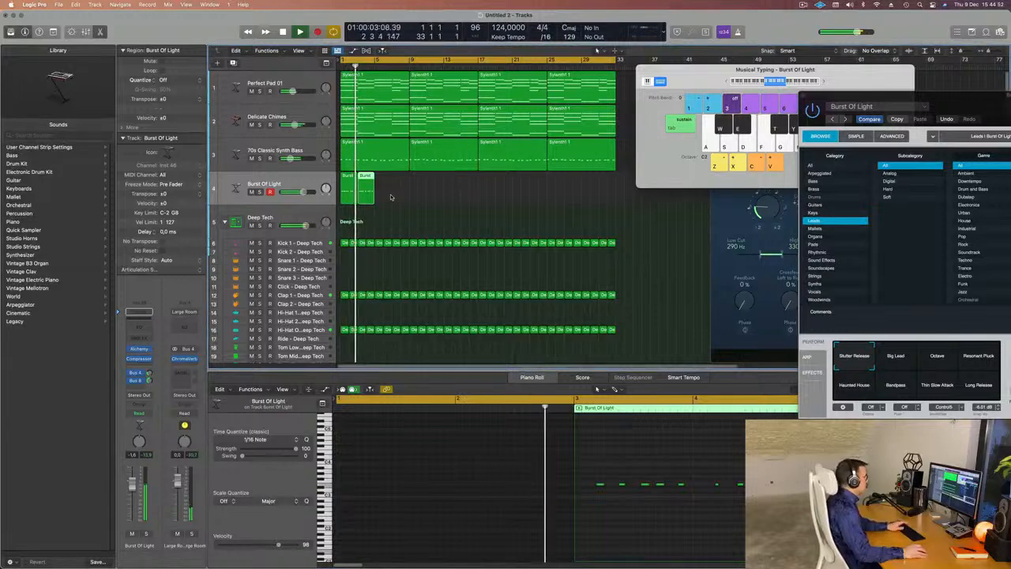
pyautogui.press('Delete')
pyautogui.press('space')
pyautogui.press('space')
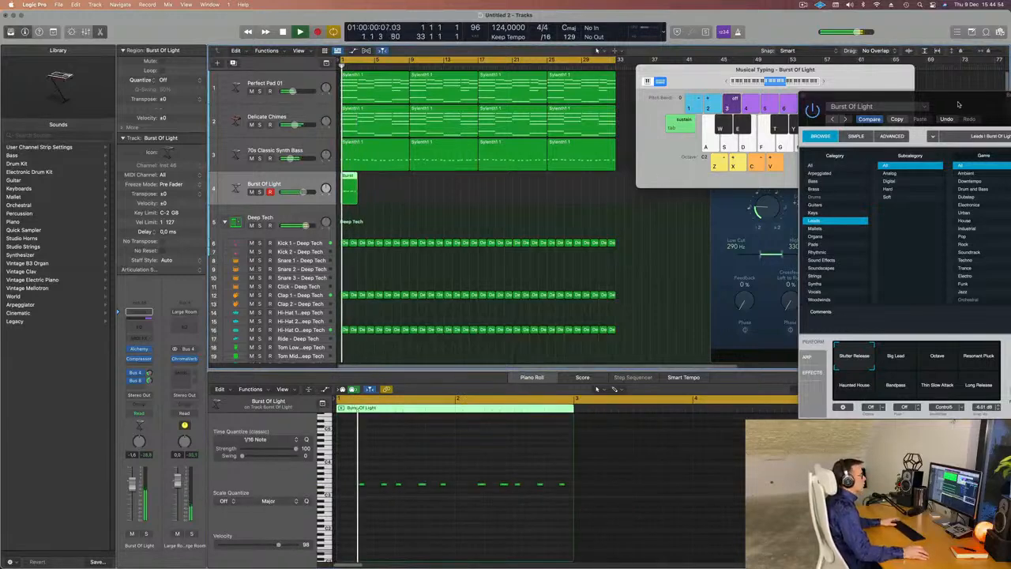
# Repeat the two-bar Burst Of Light region back to back along its track to about bar 27
pyautogui.moveTo(961, 102); pyautogui.dragTo(698, 99)
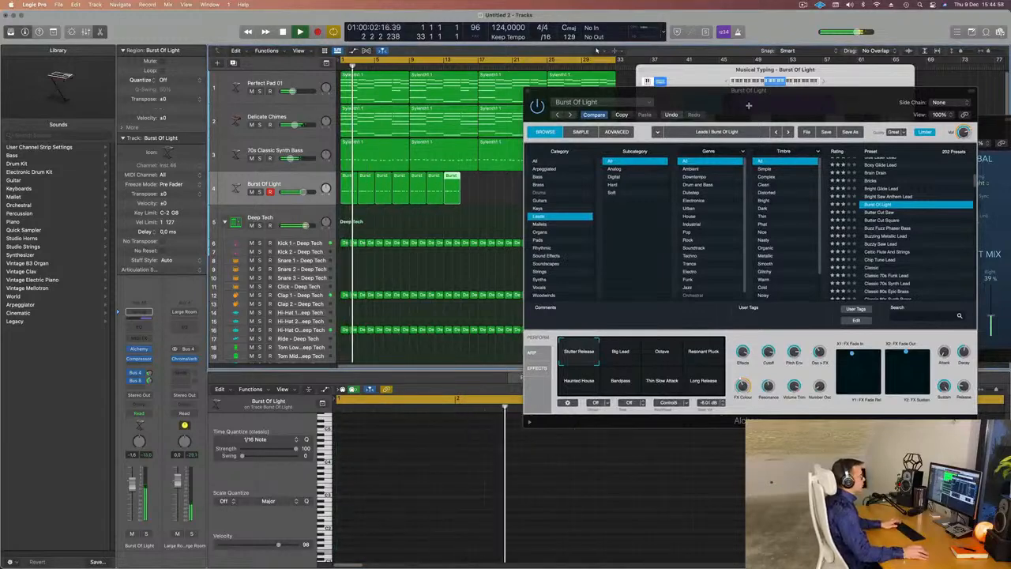
pyautogui.moveTo(572, 91); pyautogui.dragTo(567, 229)
pyautogui.press('super+r')
pyautogui.press('super+r')
pyautogui.press('super+r')
pyautogui.press('super+r')
pyautogui.press('super+r')
pyautogui.press('super+r')
pyautogui.press('super+r')
pyautogui.press('super+r')
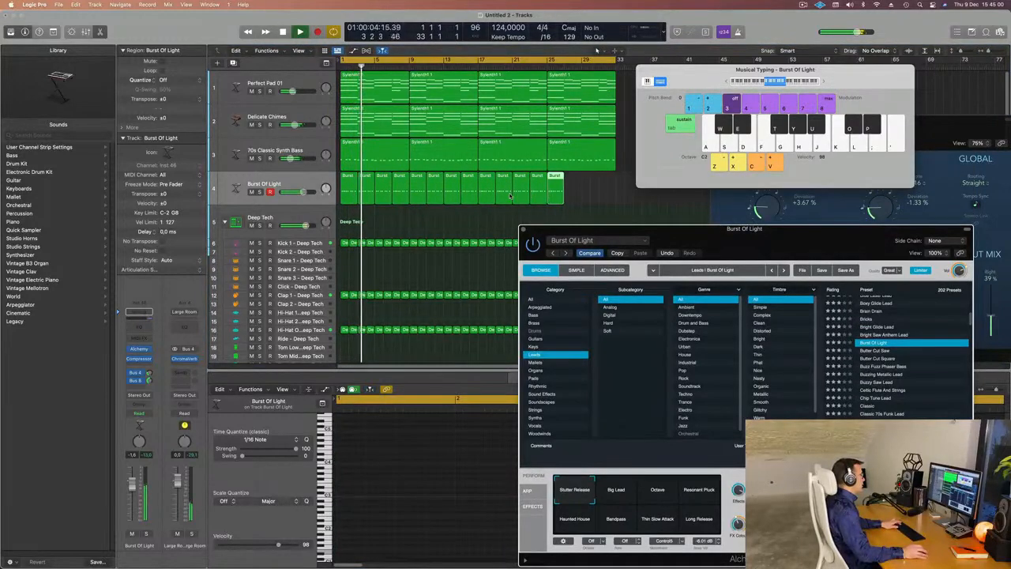
pyautogui.press('space')
# Audition the lead presets Buzz Fuzz Phaser Bass, Buzzy Saw Lead, Celtic Flute And Strings and Chip Tune Lead against the track
pyautogui.moveTo(697, 231); pyautogui.dragTo(527, 128)
pyautogui.press('space')
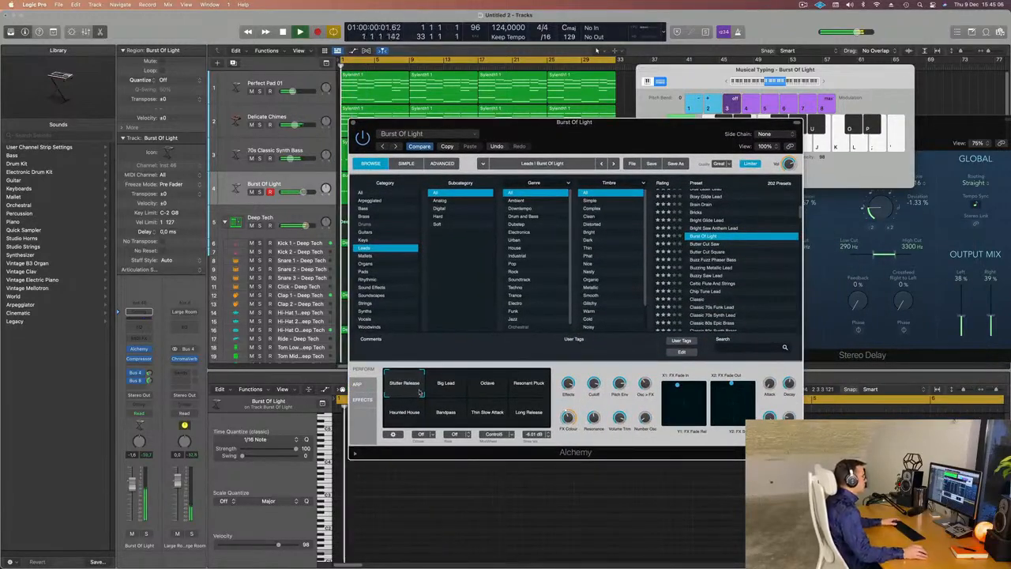
pyautogui.click(444, 147)
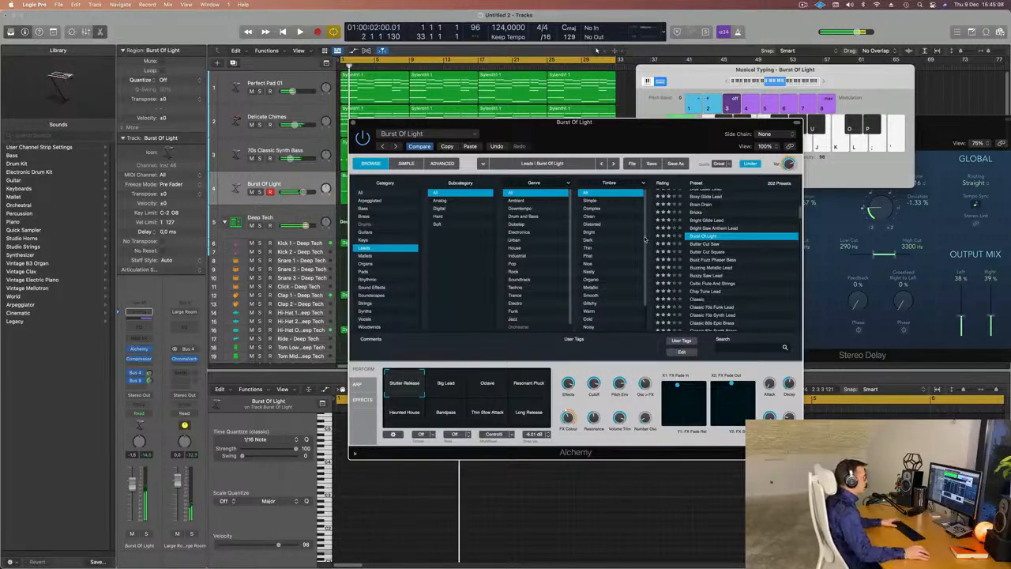
pyautogui.click(714, 260)
pyautogui.moveTo(634, 127); pyautogui.dragTo(695, 134)
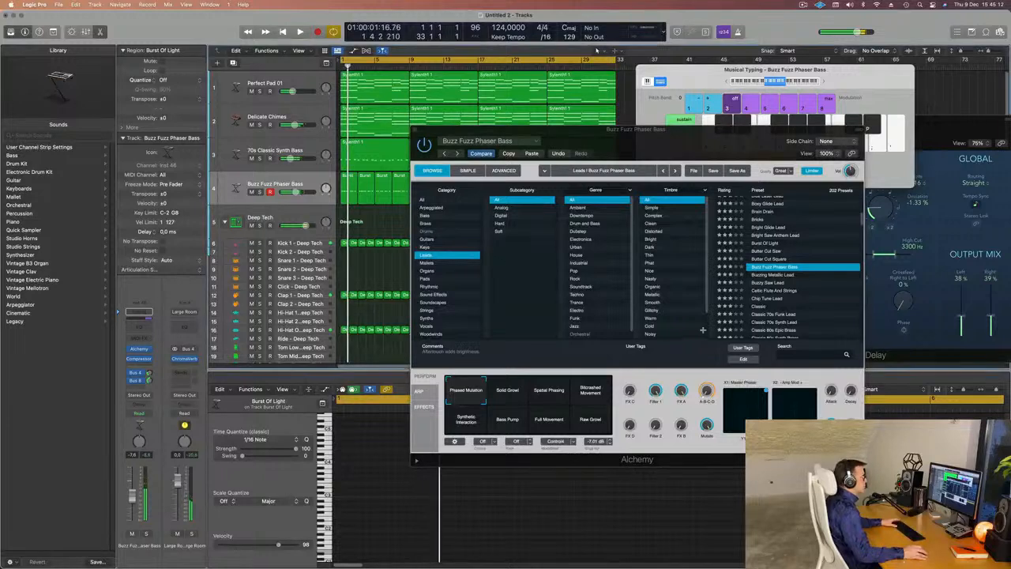
pyautogui.click(781, 282)
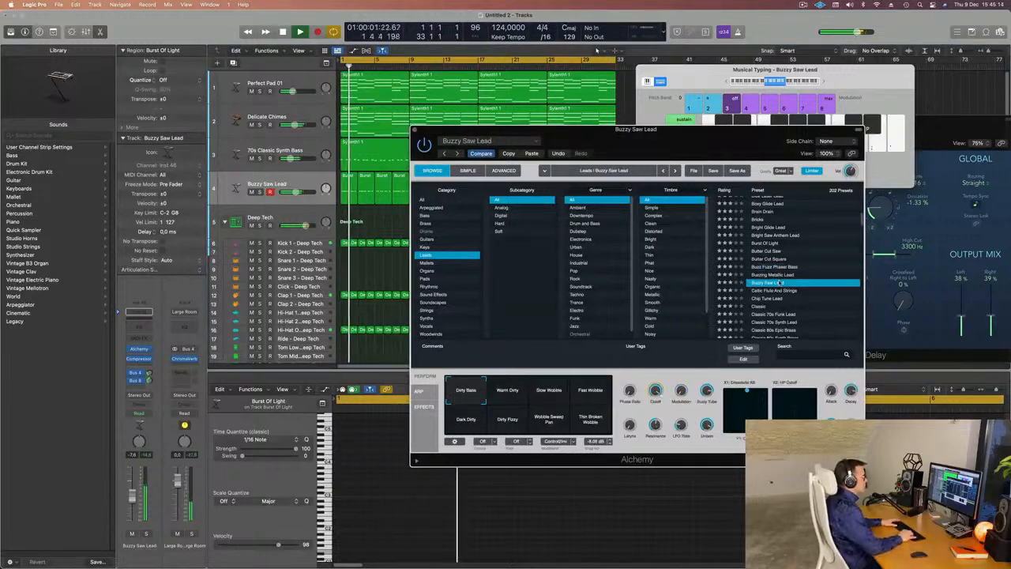
pyautogui.press('Down')
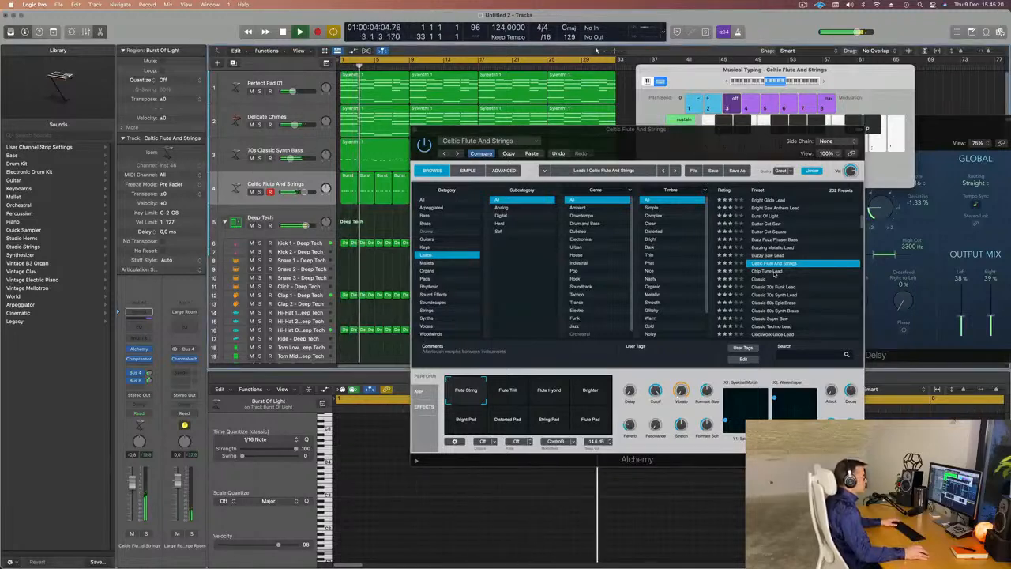
pyautogui.press('Down')
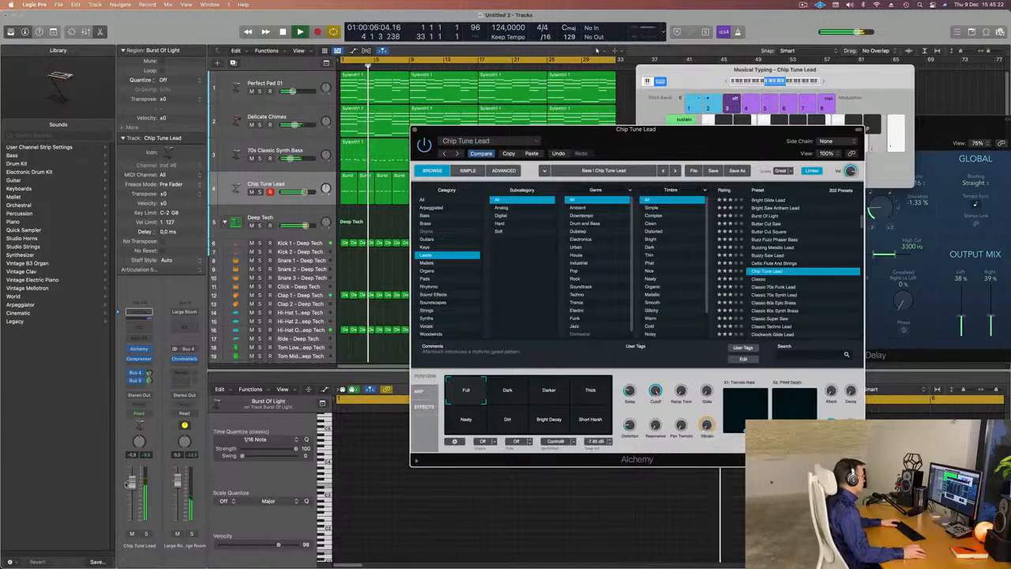
# Audition the Classic 80s Epic Brass and Classic Super Saw presets, lowering the track volume to -12.2 dB
pyautogui.click(780, 306)
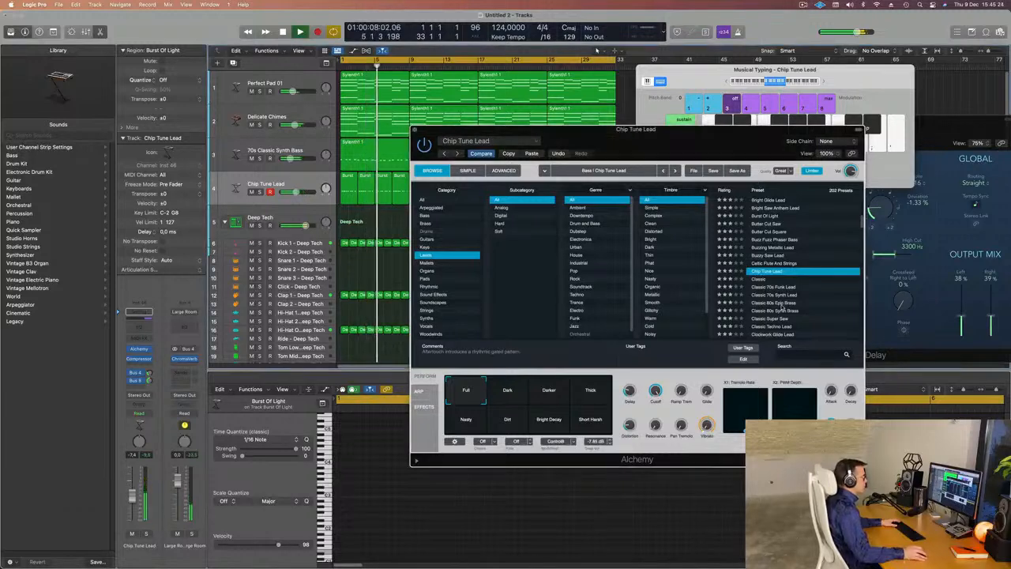
pyautogui.scroll(-2, 788, 317)
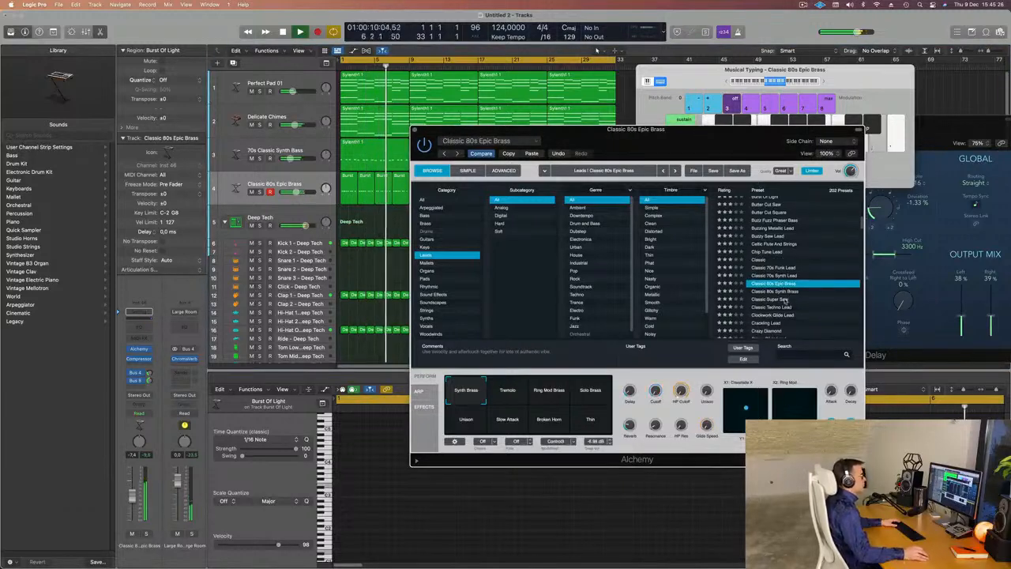
pyautogui.click(809, 299)
pyautogui.scroll(-3, 811, 297)
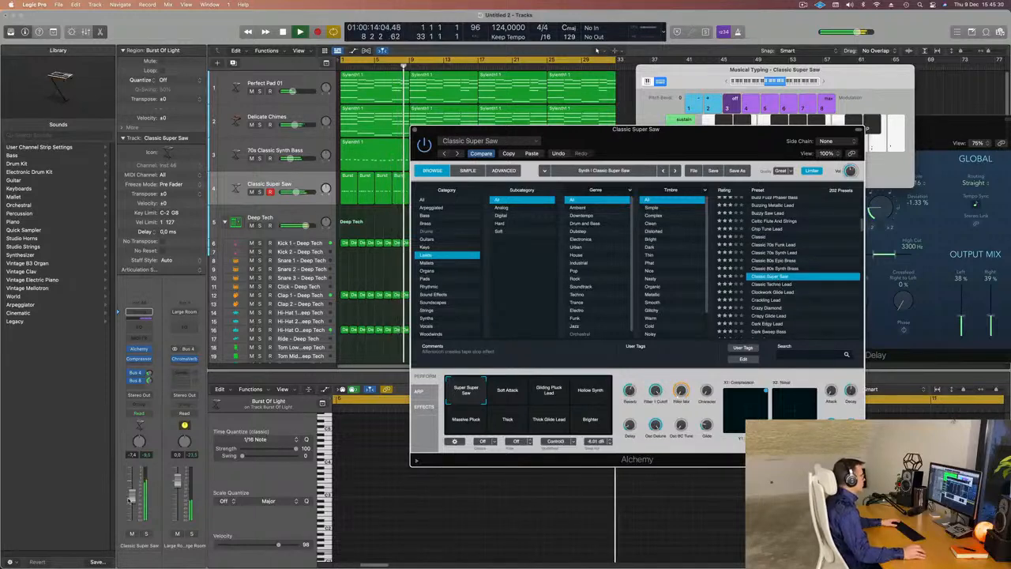
pyautogui.moveTo(133, 496); pyautogui.dragTo(133, 502)
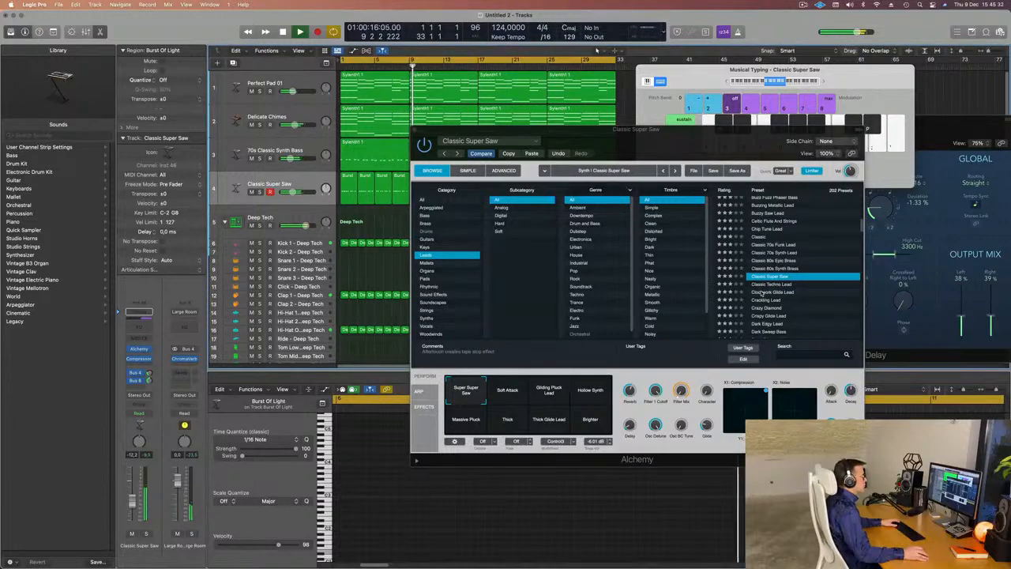
# Audition the Clockwork Glide Lead, Dark Edgy Lead and Digiwave Lead presets, and raise the track's volume
pyautogui.click(672, 144)
pyautogui.press('Down')
pyautogui.press('Down')
pyautogui.moveTo(672, 143); pyautogui.dragTo(614, 90)
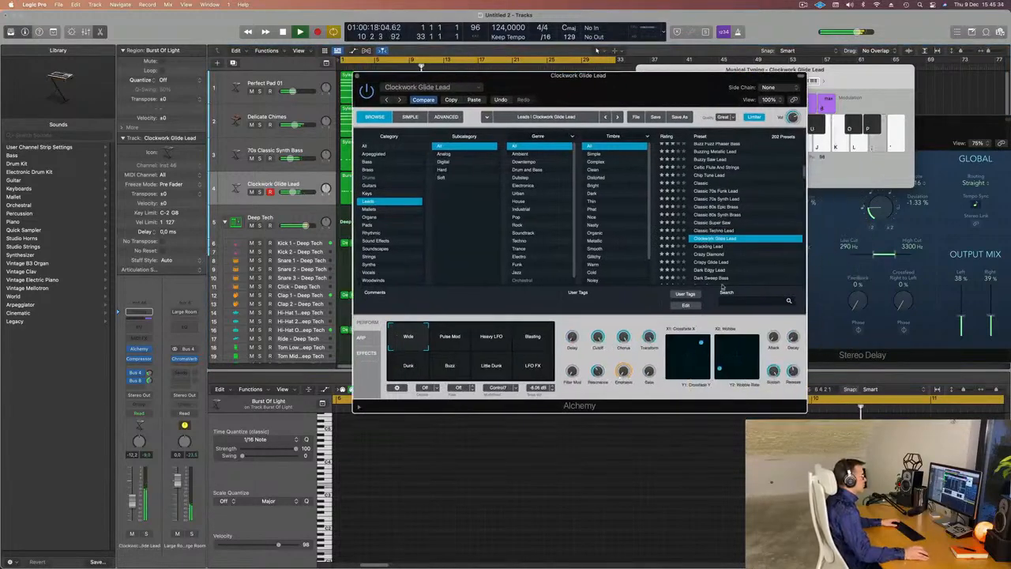
pyautogui.click(710, 270)
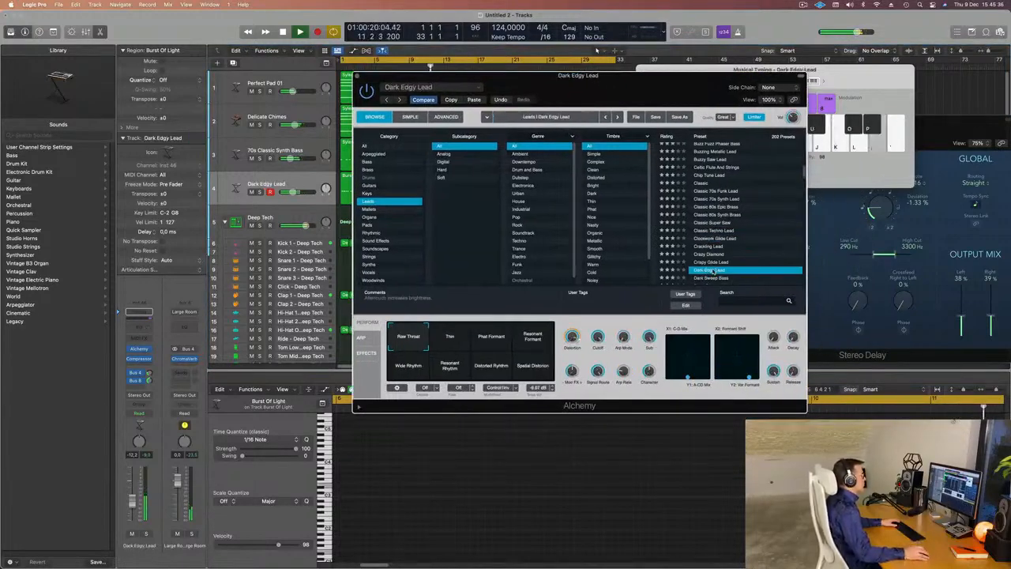
pyautogui.click(711, 269)
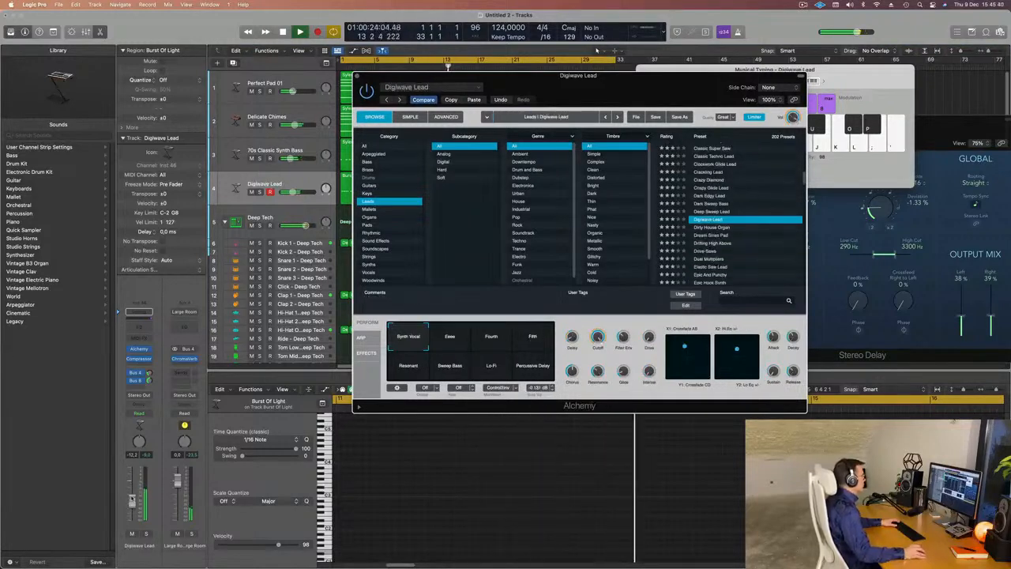
pyautogui.moveTo(133, 502); pyautogui.dragTo(133, 496)
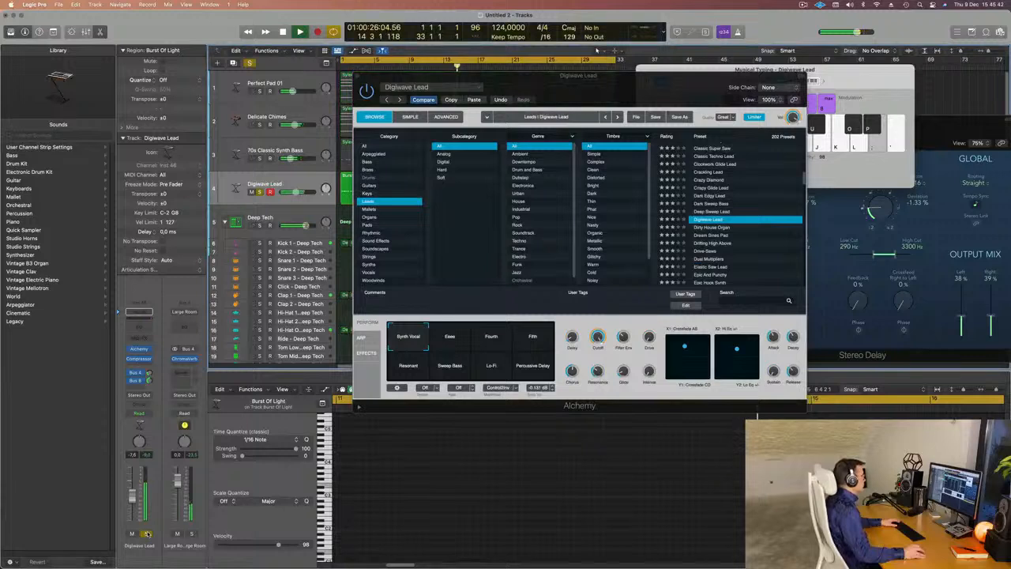
# Try the Dirty House Organ preset on the lead track, then load Dream Sines Pad
pyautogui.scroll(-1, 764, 234)
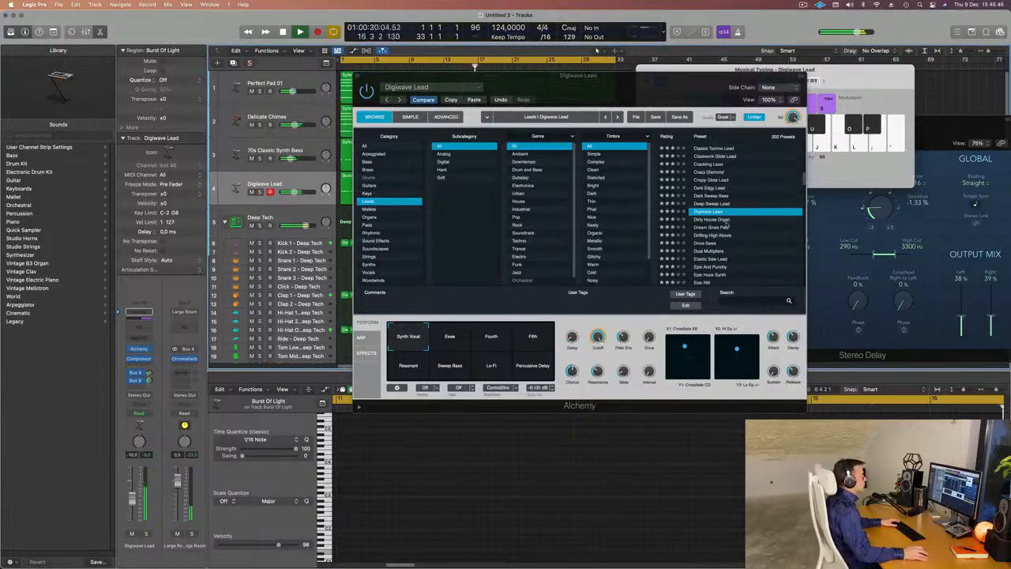
pyautogui.click(719, 223)
pyautogui.click(723, 220)
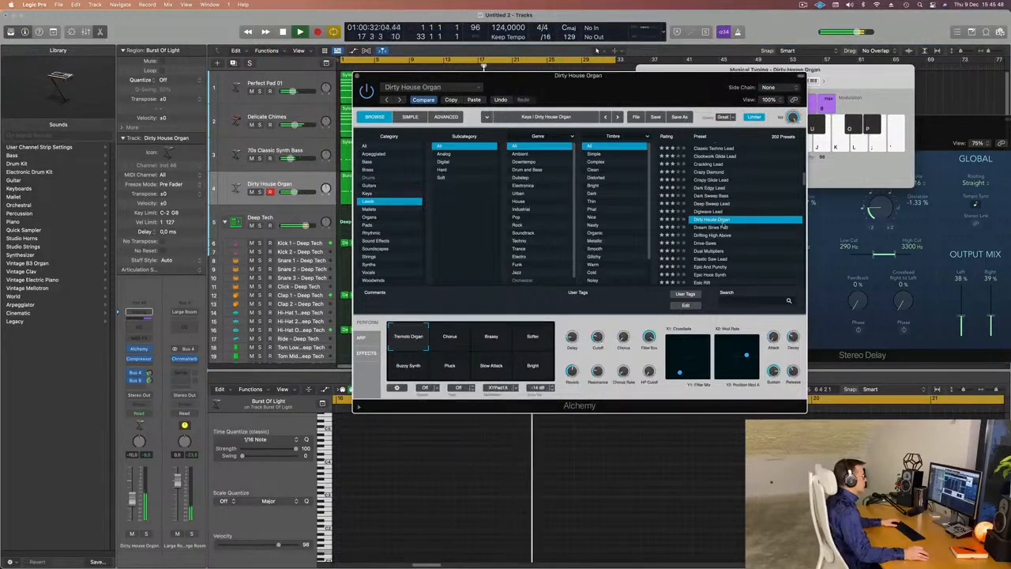
pyautogui.click(723, 228)
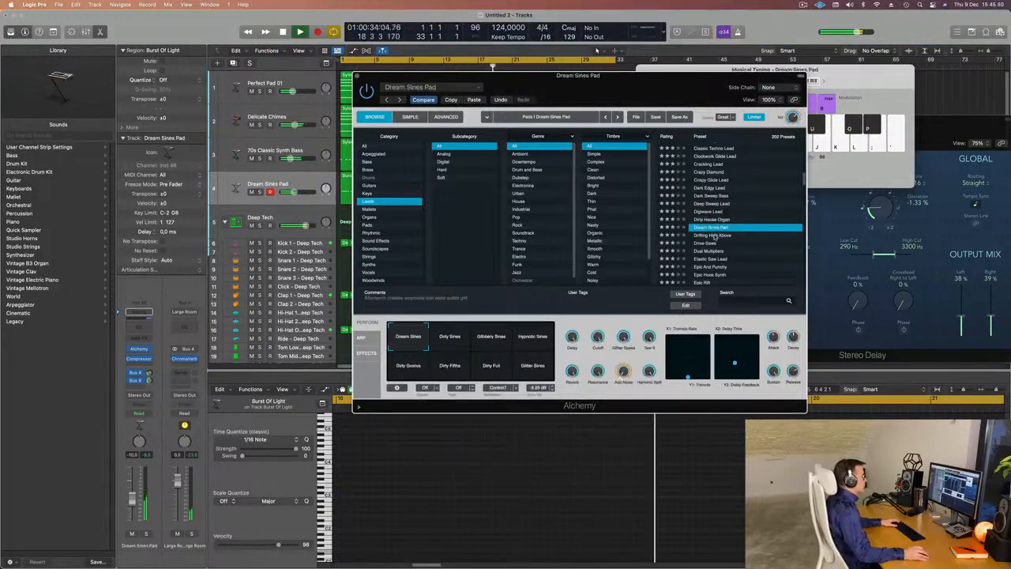
# Audition the lead presets Drifting High Above, Drive-Saws, Dual Multipliers and Elastic Saw Lead against the track
pyautogui.click(723, 235)
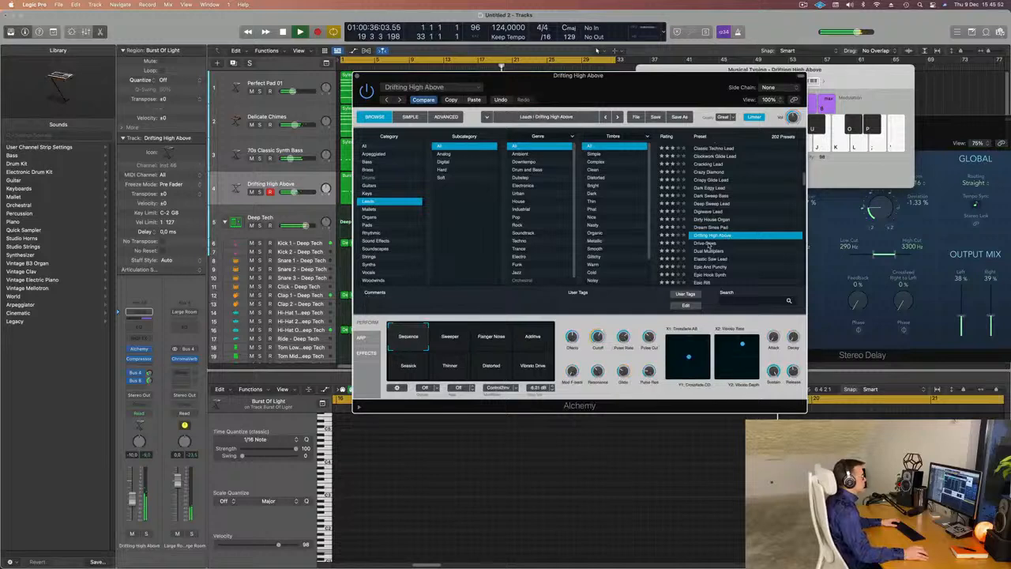
pyautogui.click(731, 235)
pyautogui.click(736, 235)
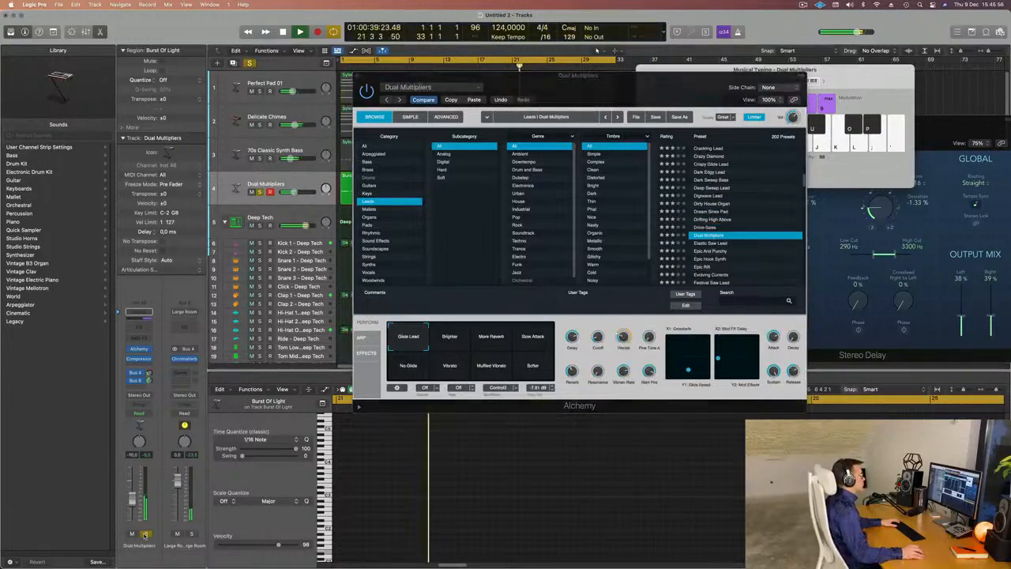
pyautogui.click(702, 244)
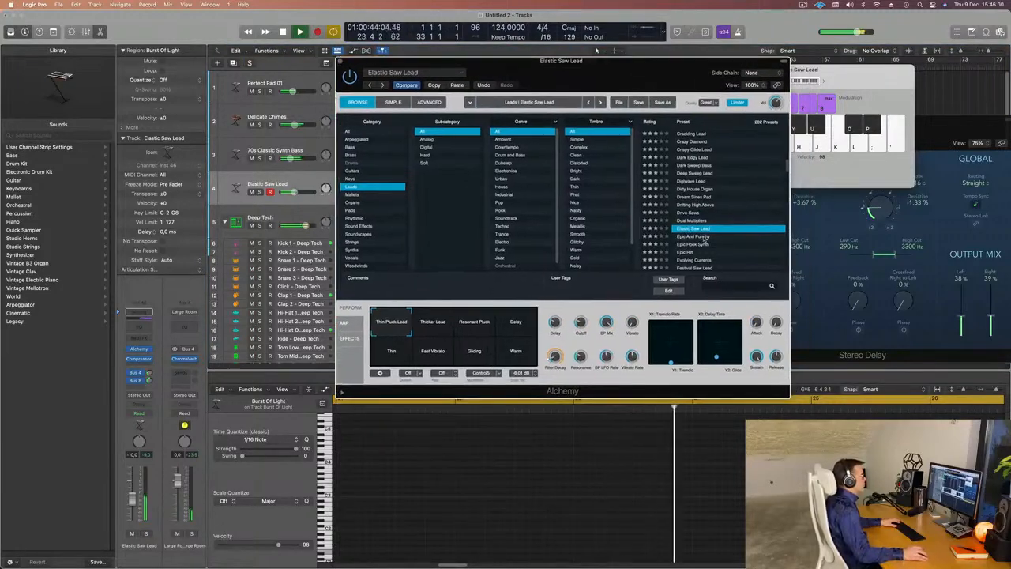
# Audition the Epic And Punchy and Epic Hook Synth presets, toggling solo on the lead track
pyautogui.press('Down')
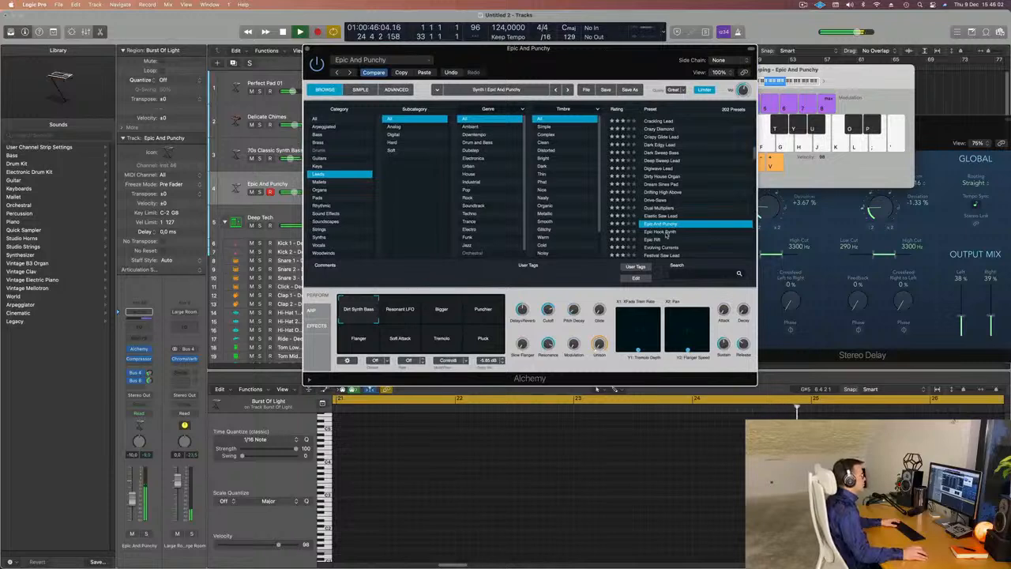
pyautogui.press('Down')
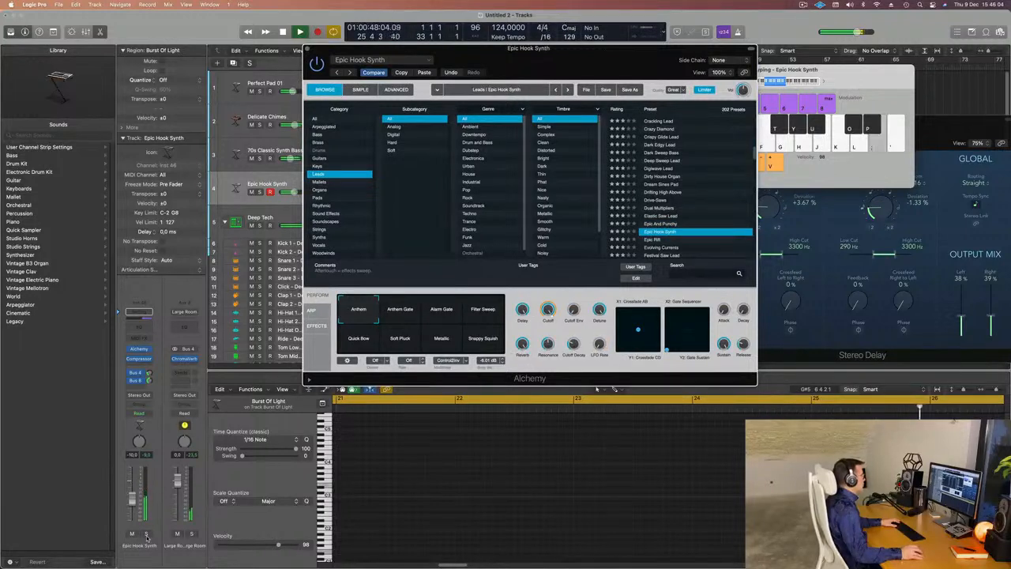
pyautogui.click(146, 534)
# Load the Evolving Currents preset and try its Bright, Unison and Tight performance variations
pyautogui.scroll(-1, 695, 207)
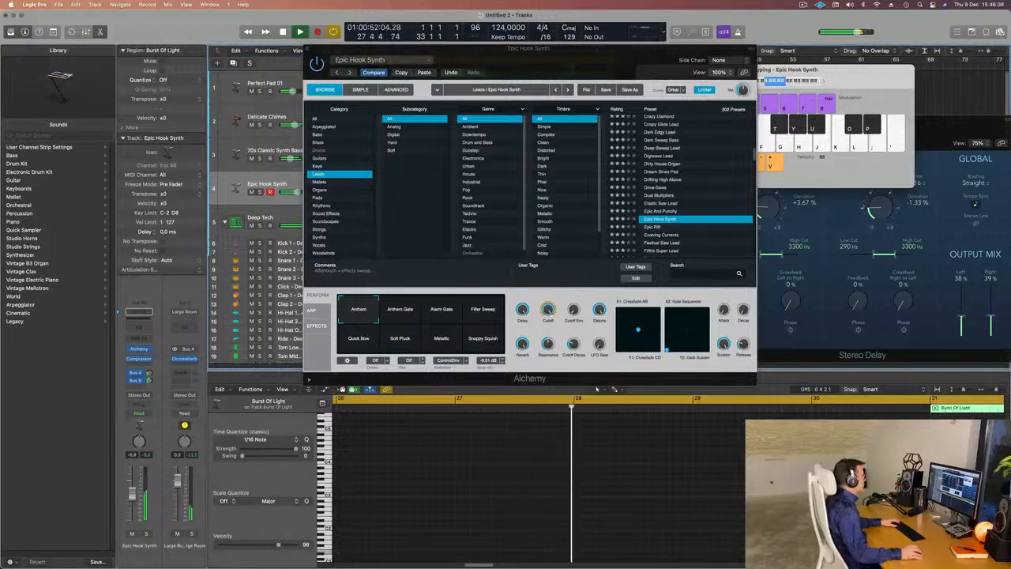
pyautogui.scroll(-1, 667, 221)
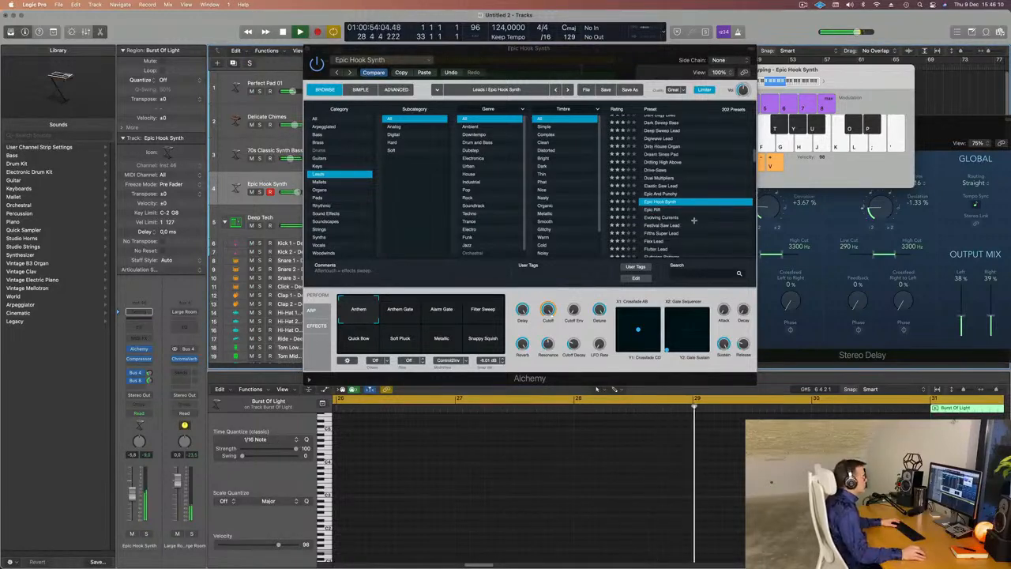
pyautogui.click(668, 218)
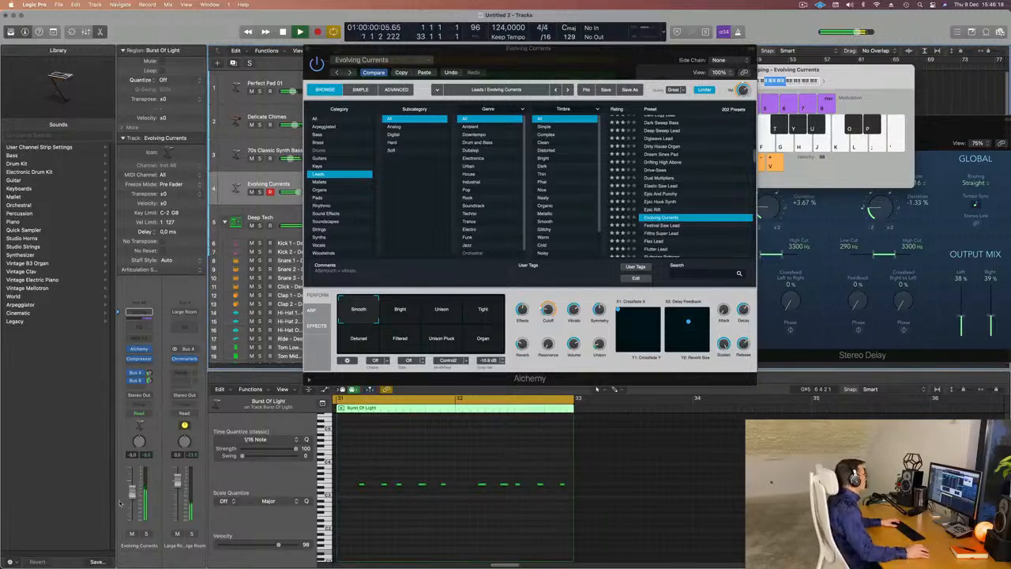
pyautogui.click(402, 318)
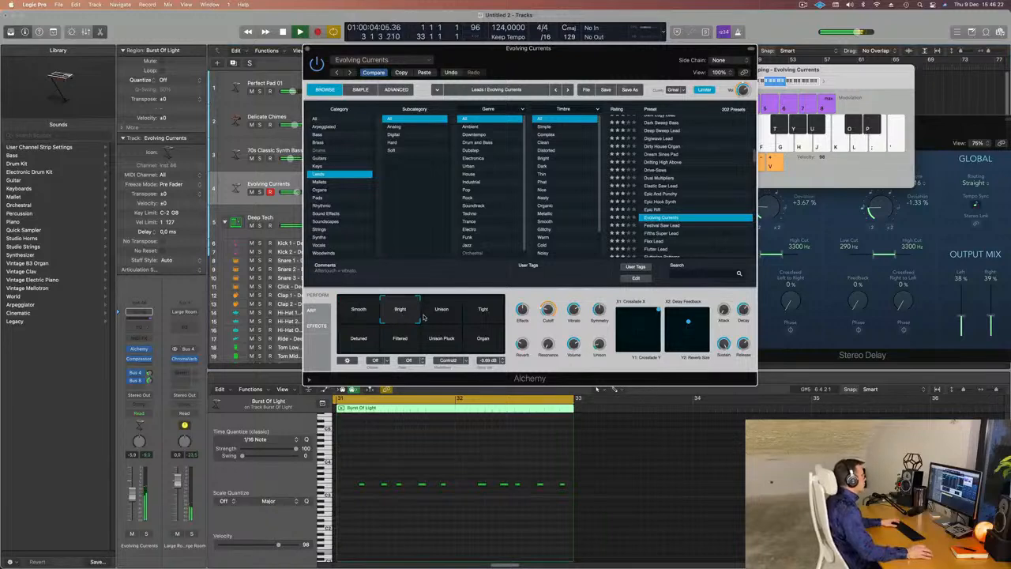
pyautogui.click(440, 317)
pyautogui.click(489, 320)
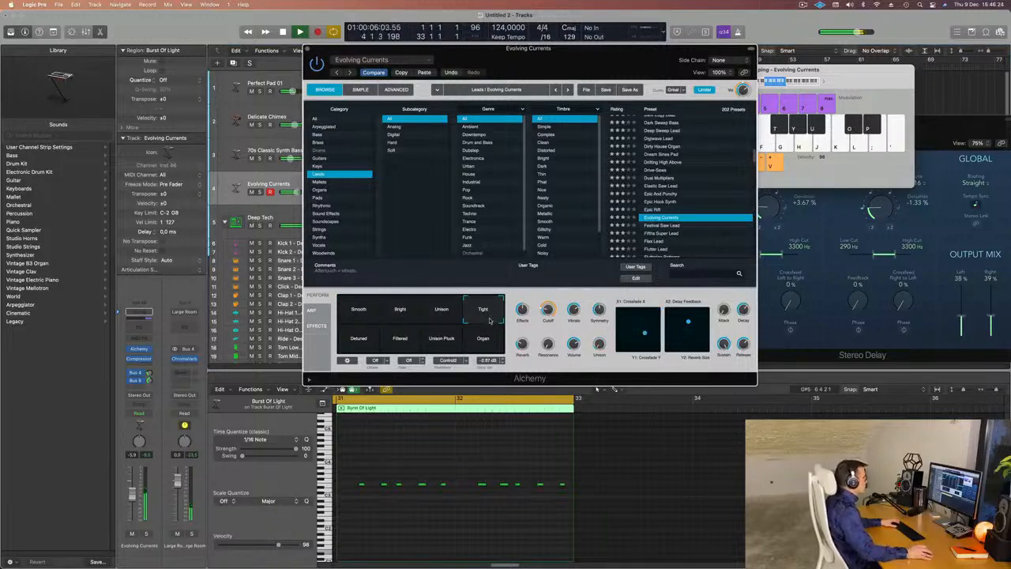
# Compare the Detuned, Filtered, Unison Pluck and Organ variations of the preset, and settle on Bright
pyautogui.click(360, 346)
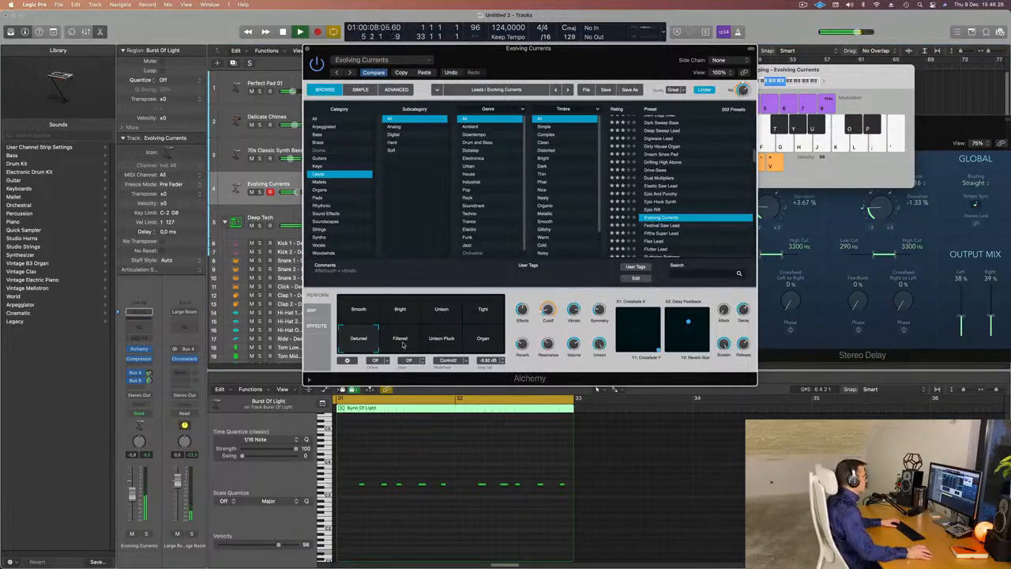
pyautogui.click(402, 342)
pyautogui.click(436, 341)
pyautogui.click(483, 340)
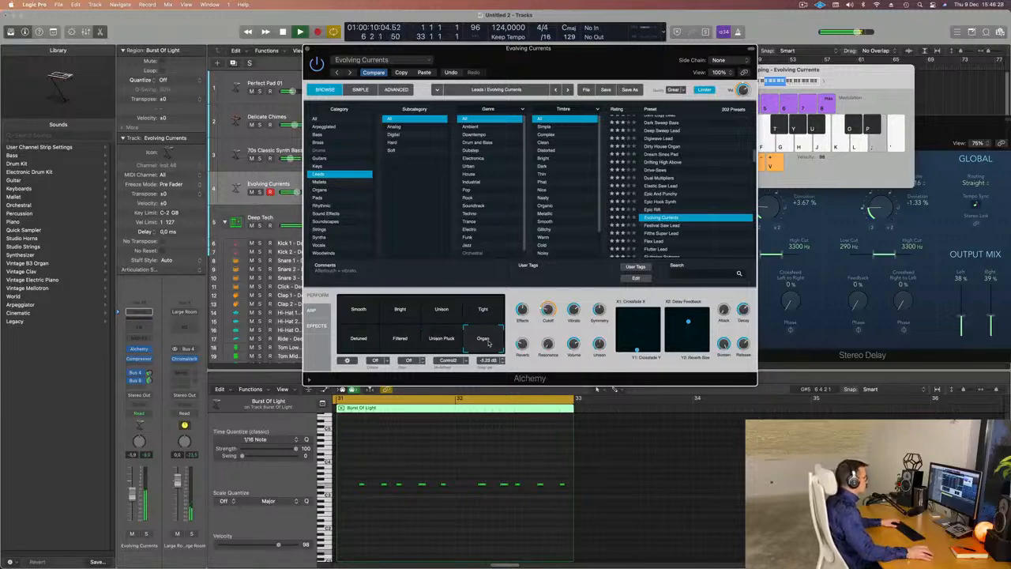
pyautogui.click(401, 311)
pyautogui.click(358, 313)
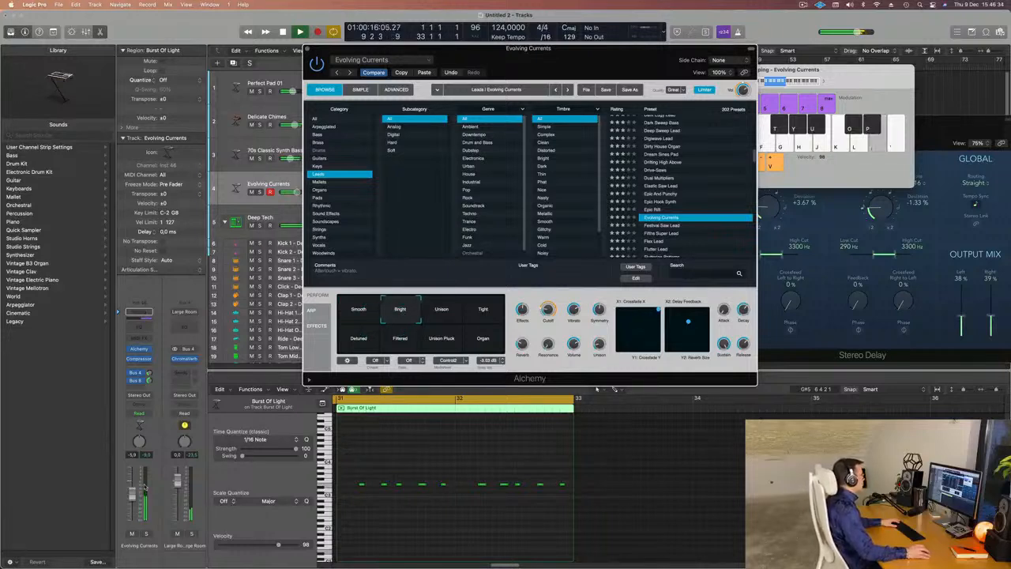
# Add a Channel EQ to the lead track and apply a low cut at 348 Hz
pyautogui.click(878, 134)
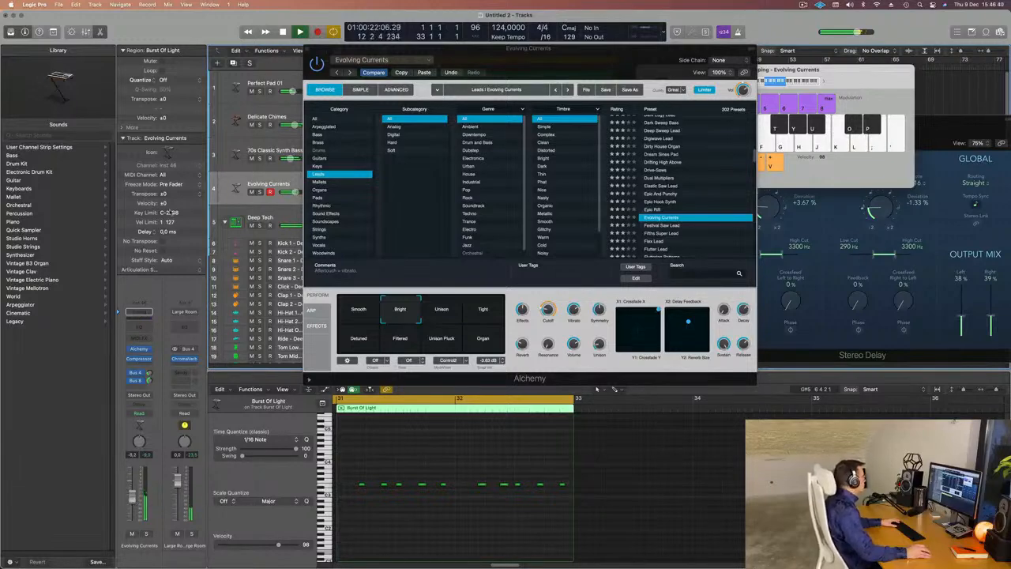
pyautogui.click(141, 320)
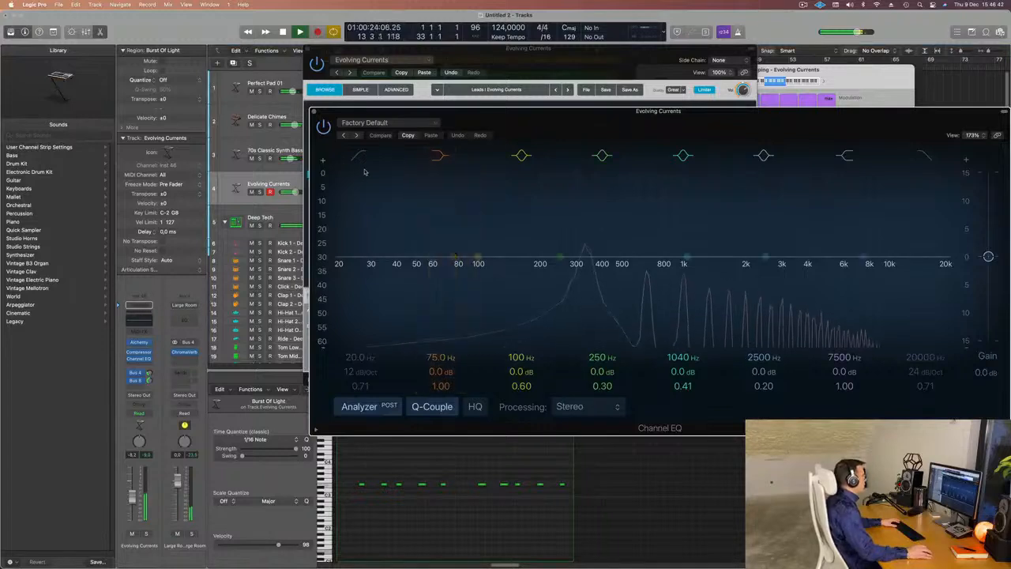
pyautogui.moveTo(553, 228); pyautogui.dragTo(602, 264)
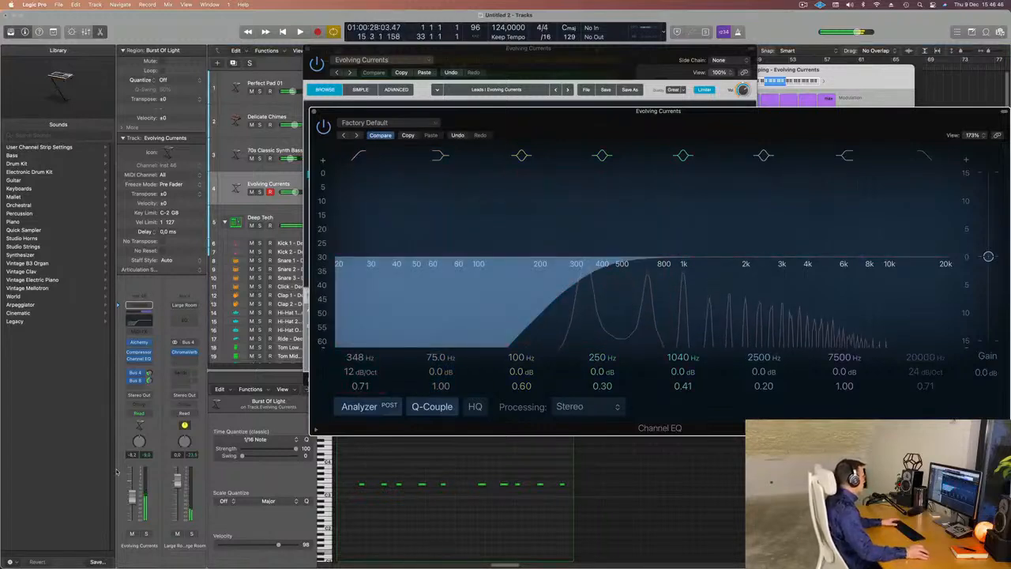
# Raise the lead track's volume slightly and clear the Channel EQ and Alchemy windows away from the arrangement
pyautogui.moveTo(131, 499); pyautogui.dragTo(130, 496)
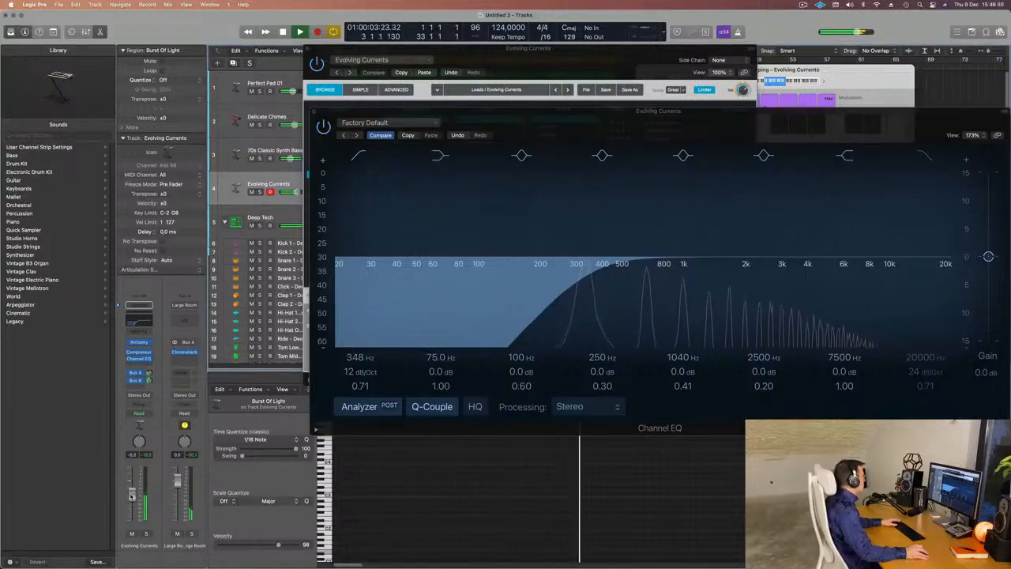
pyautogui.moveTo(604, 134); pyautogui.dragTo(461, 160)
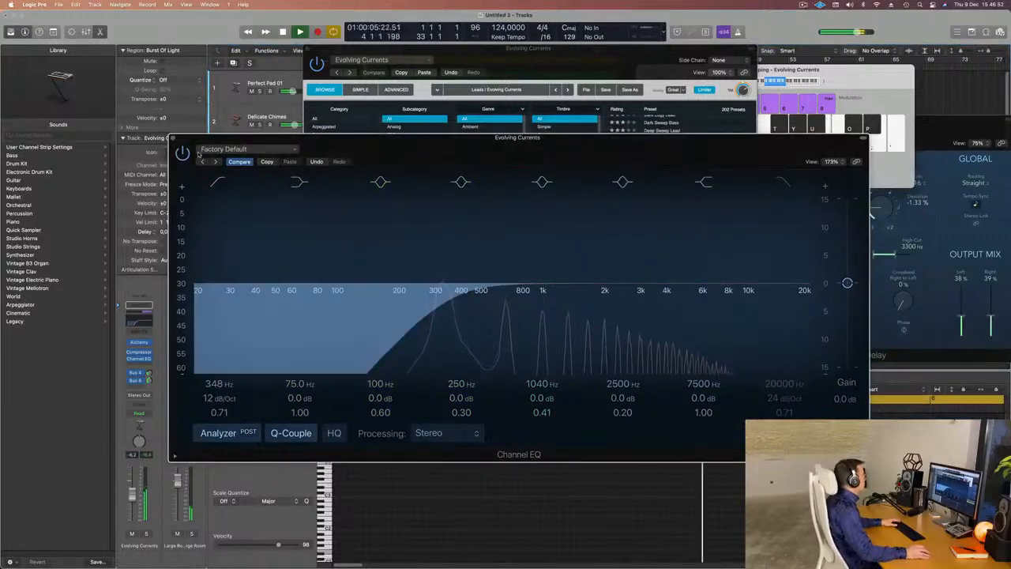
pyautogui.click(172, 137)
pyautogui.moveTo(524, 62); pyautogui.dragTo(588, 158)
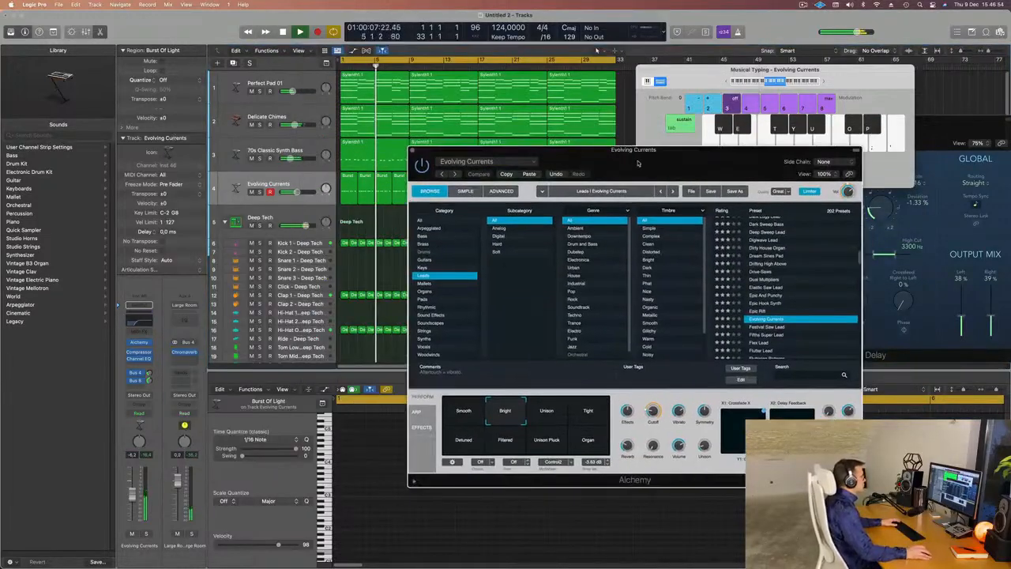
# Examine the notes of the opening bass, lead and chimes regions in the piano roll while playing from the start
pyautogui.click(375, 144)
pyautogui.click(375, 144)
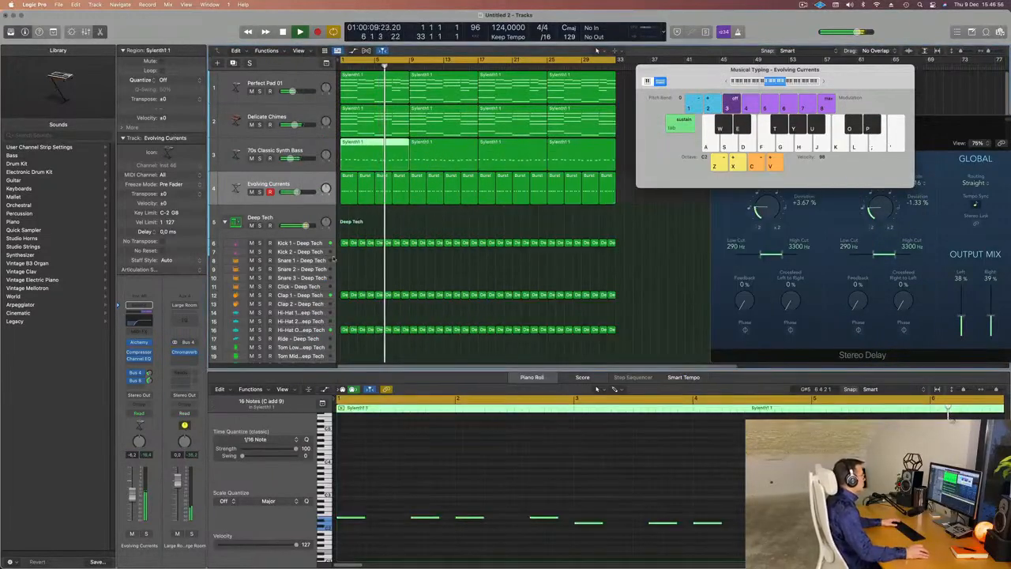
pyautogui.click(348, 191)
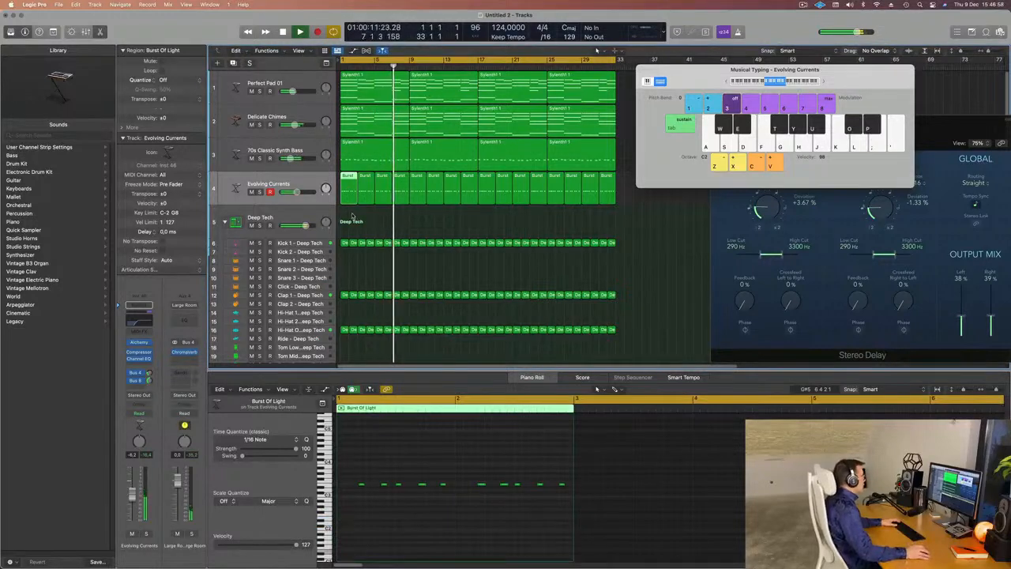
pyautogui.click(368, 185)
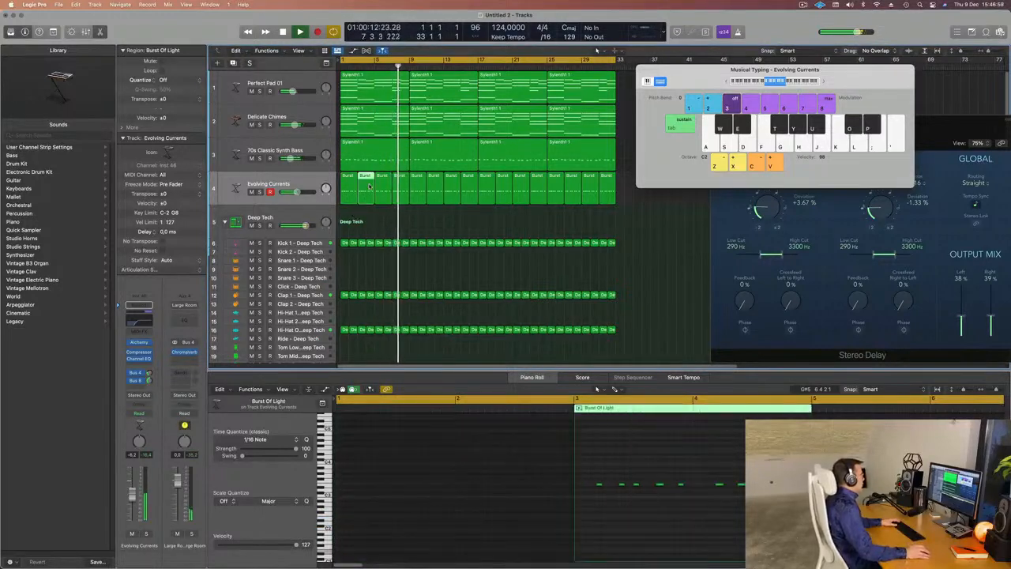
pyautogui.click(370, 120)
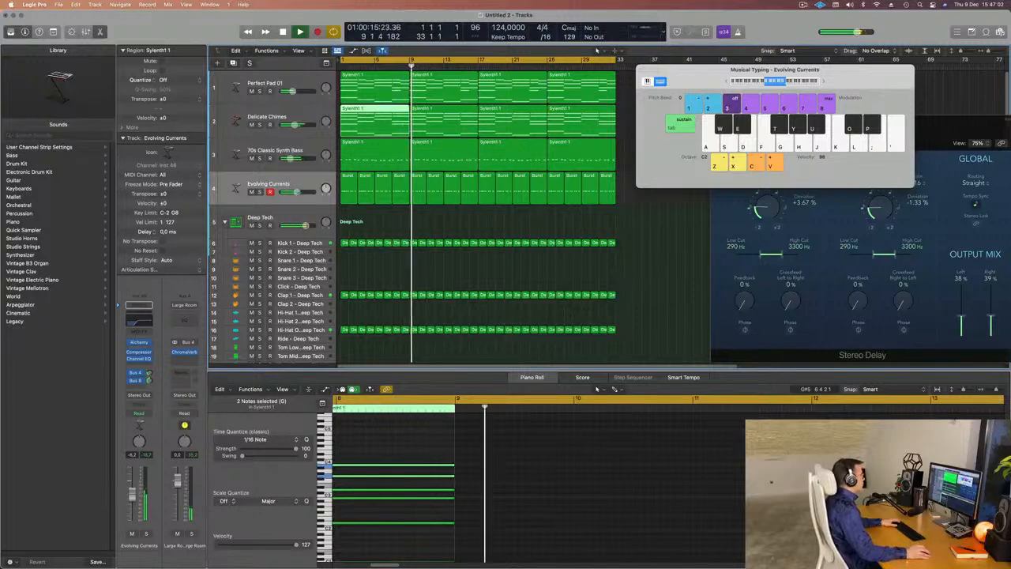
pyautogui.click(391, 227)
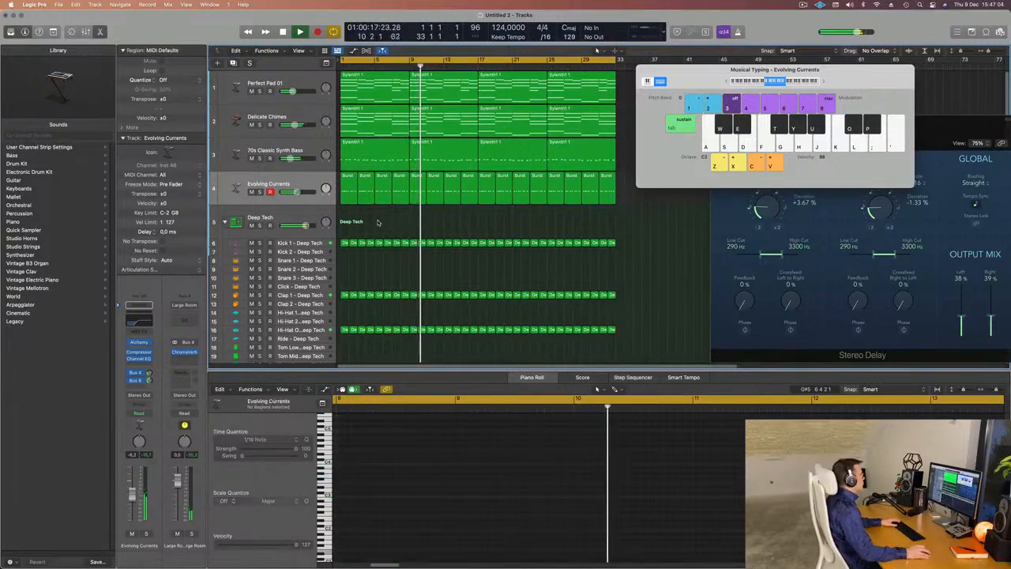
pyautogui.click(310, 191)
pyautogui.press('Return')
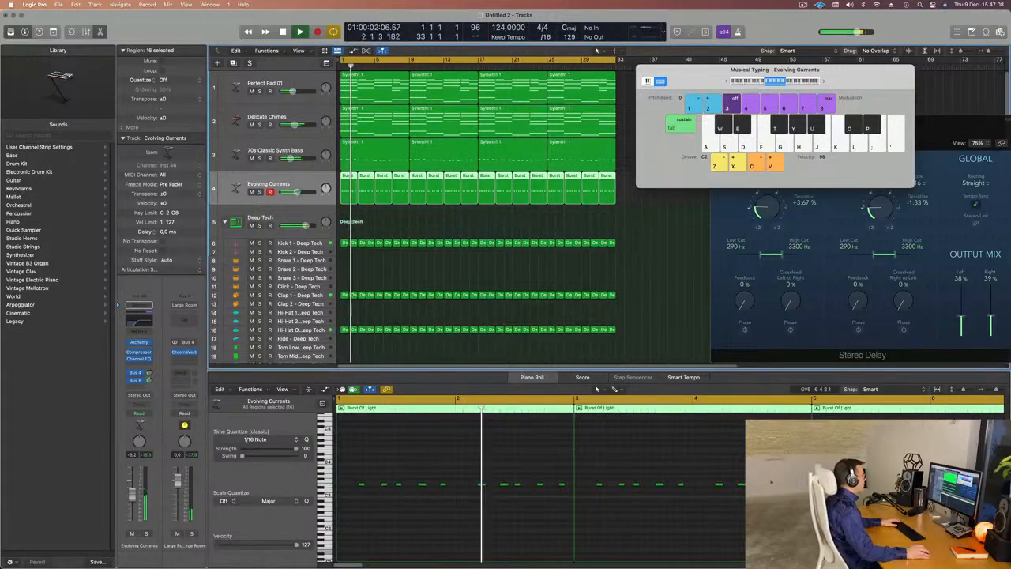
# Show the first bass region and the first four lead regions together, and transpose the lead notes of bars 3 and 4 down two semitones
pyautogui.moveTo(343, 215); pyautogui.dragTo(403, 164)
pyautogui.scroll(-2, 527, 482)
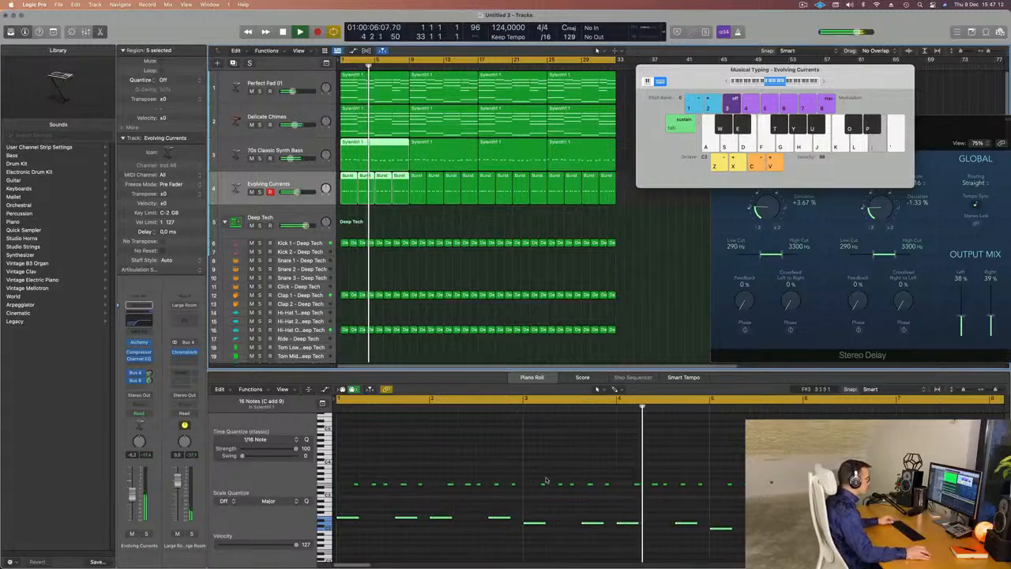
pyautogui.press('Return')
pyautogui.moveTo(534, 472); pyautogui.dragTo(699, 503)
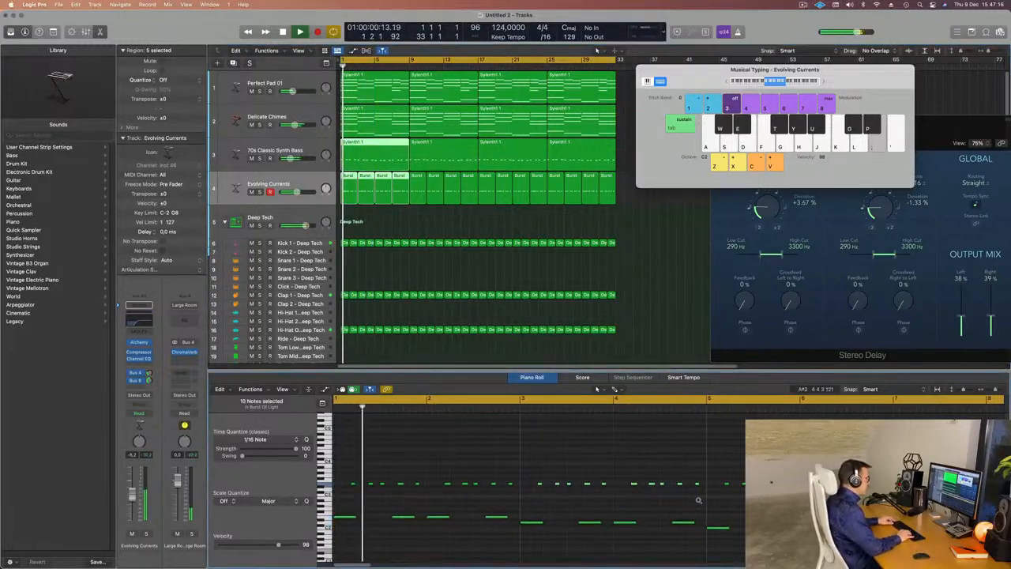
pyautogui.hotkey('alt', 'Down')
pyautogui.hotkey('alt', 'Down')
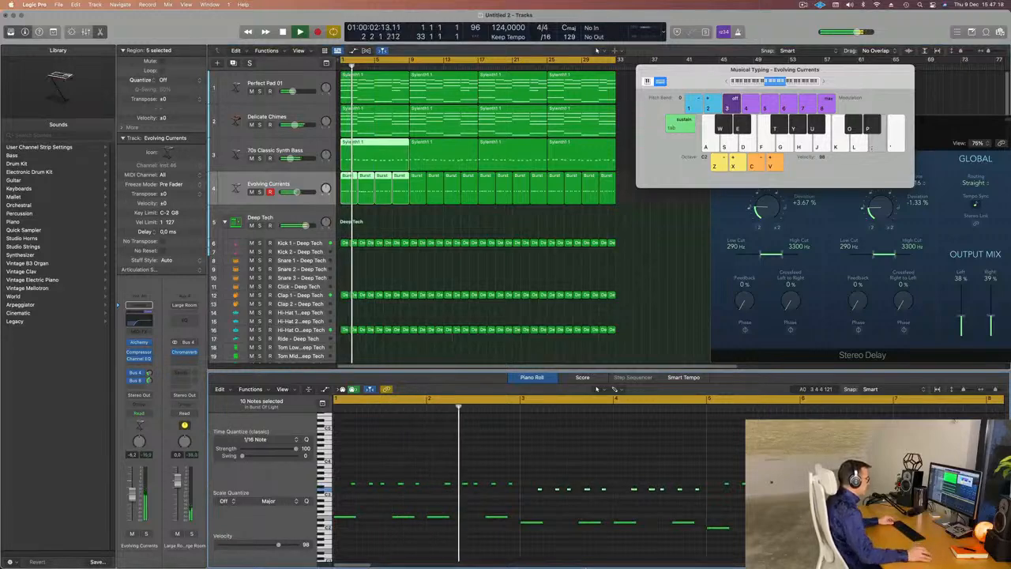
# Transpose the lead notes of bars 5 and 6 down four semitones to follow the bass
pyautogui.scroll(-2, 695, 498)
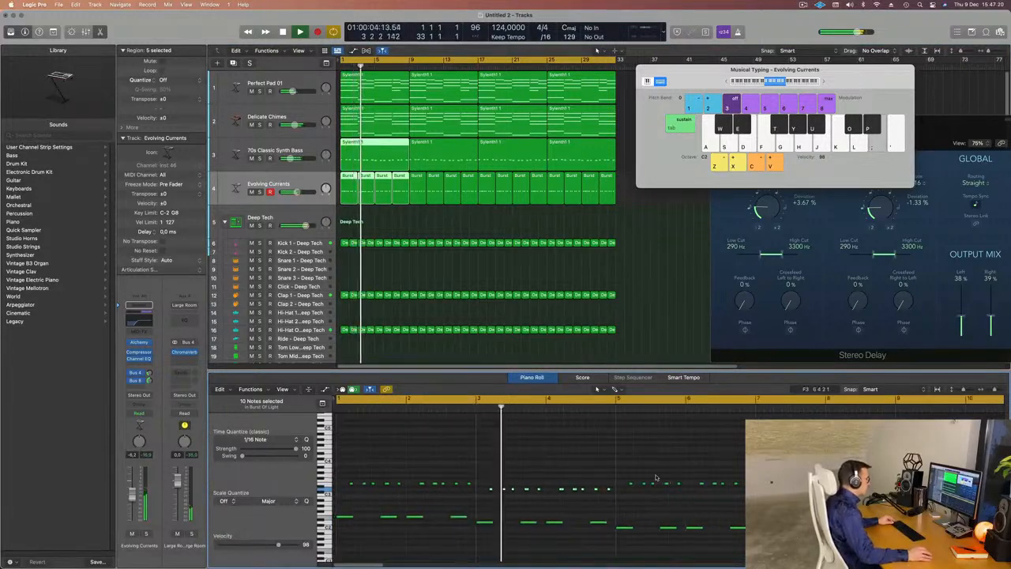
pyautogui.moveTo(622, 472); pyautogui.dragTo(763, 497)
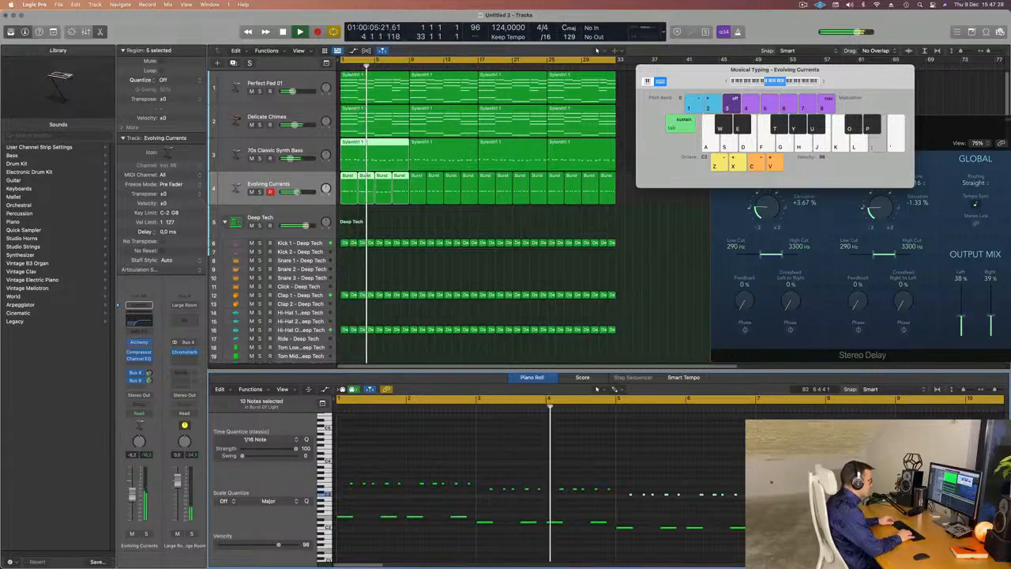
pyautogui.press('super+Left')
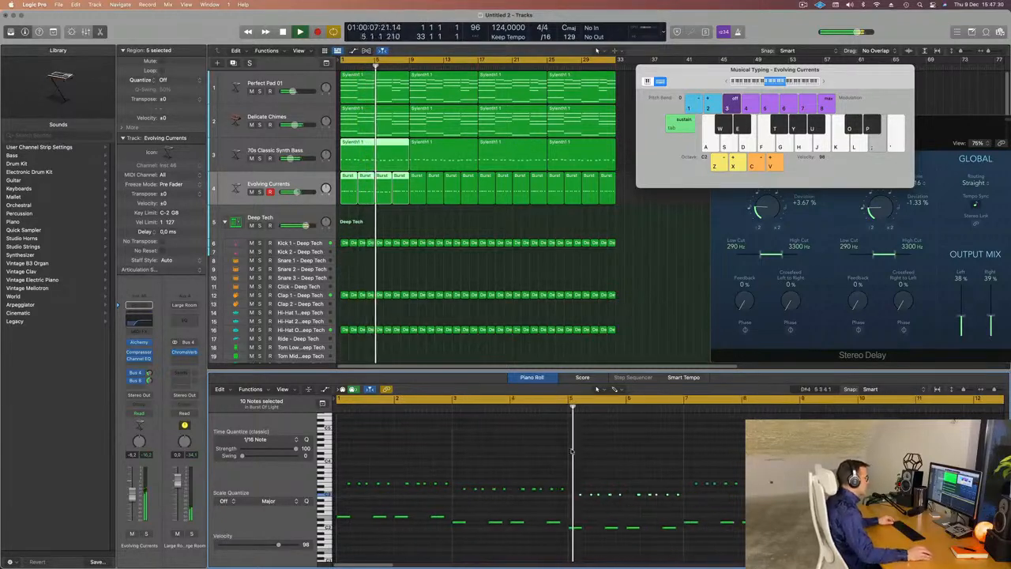
pyautogui.press('super+Left')
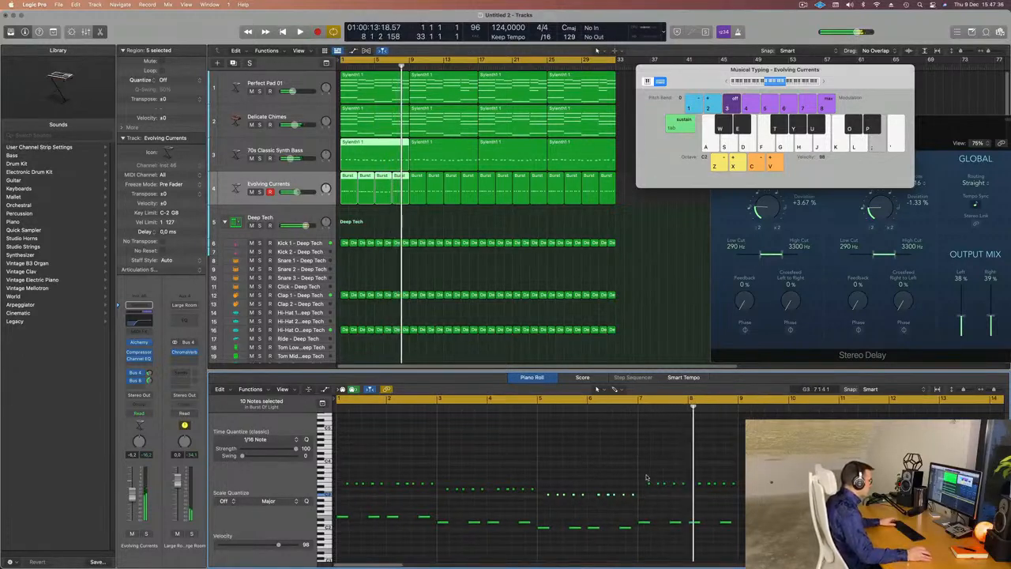
# Transpose the lead notes of bars 7 and 8 down two semitones
pyautogui.press('Return')
pyautogui.moveTo(644, 473); pyautogui.dragTo(733, 492)
pyautogui.hotkey('alt', 'Down')
pyautogui.hotkey('alt', 'Down')
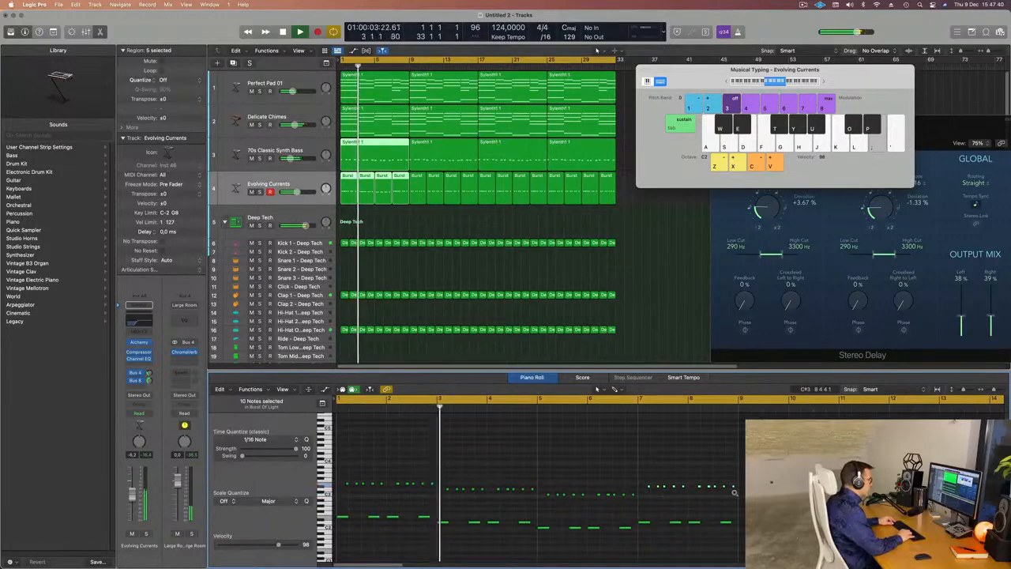
pyautogui.scroll(-2, 555, 460)
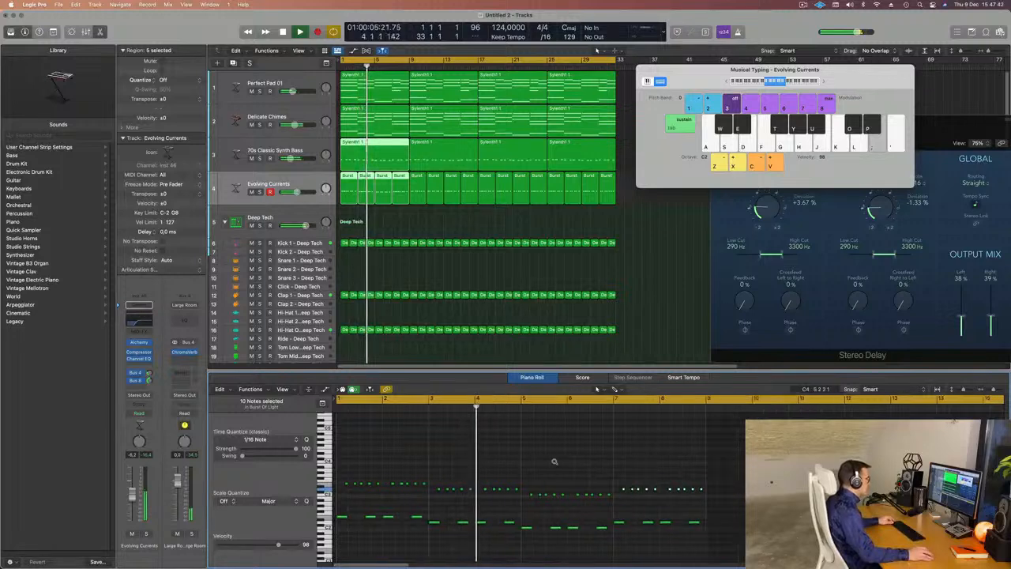
pyautogui.scroll(-3, 462, 456)
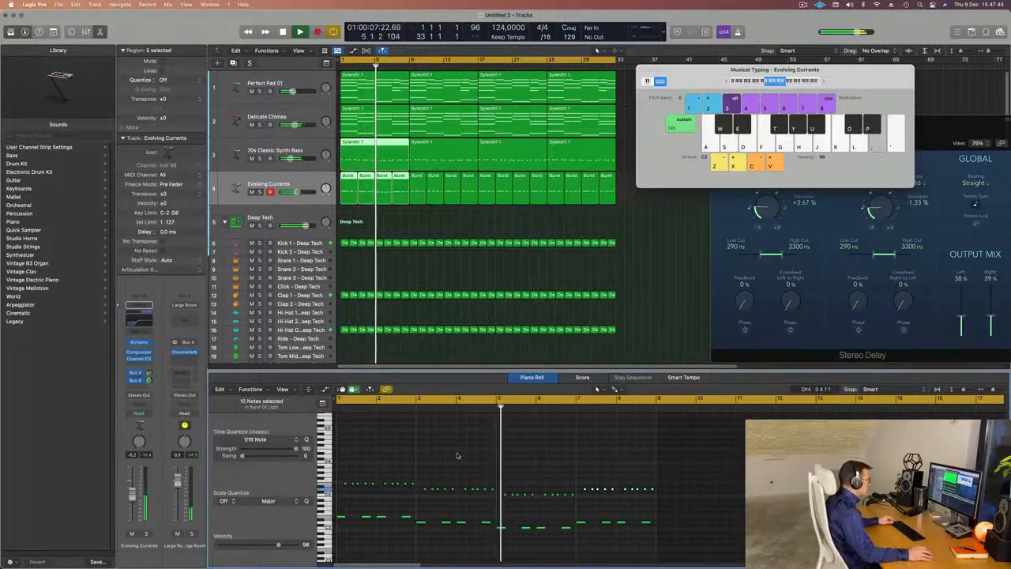
# Close the musical typing keyboard and join the first four lead regions, bars 1 to 8, into one region
pyautogui.scroll(-1, 466, 455)
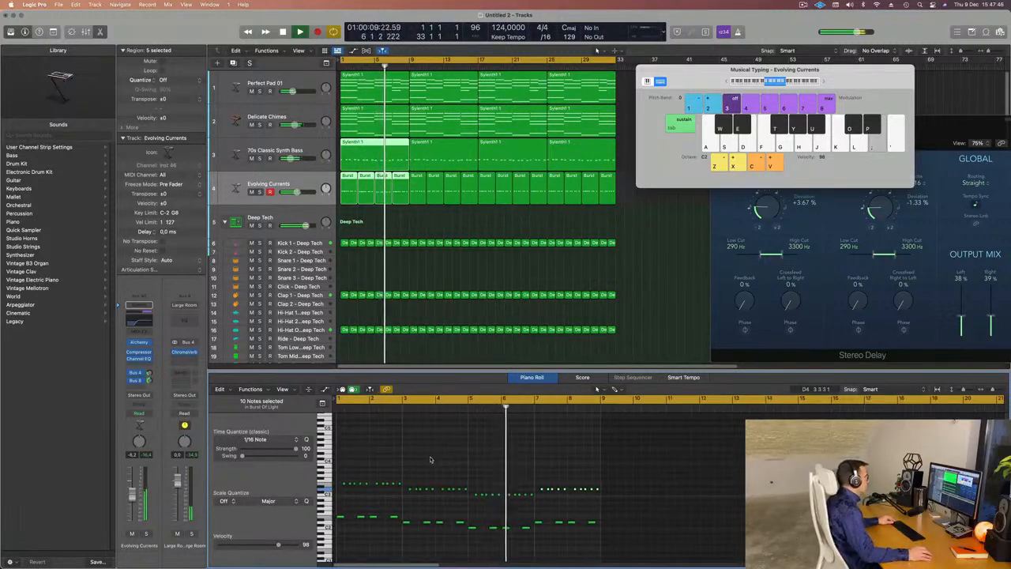
pyautogui.click(427, 221)
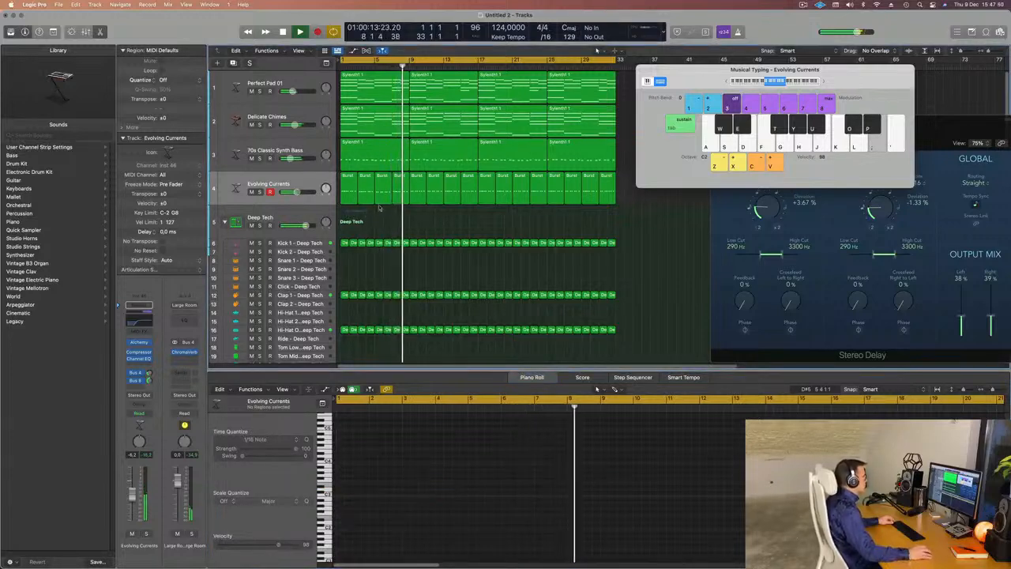
pyautogui.moveTo(348, 215); pyautogui.dragTo(402, 192)
pyautogui.press('Return')
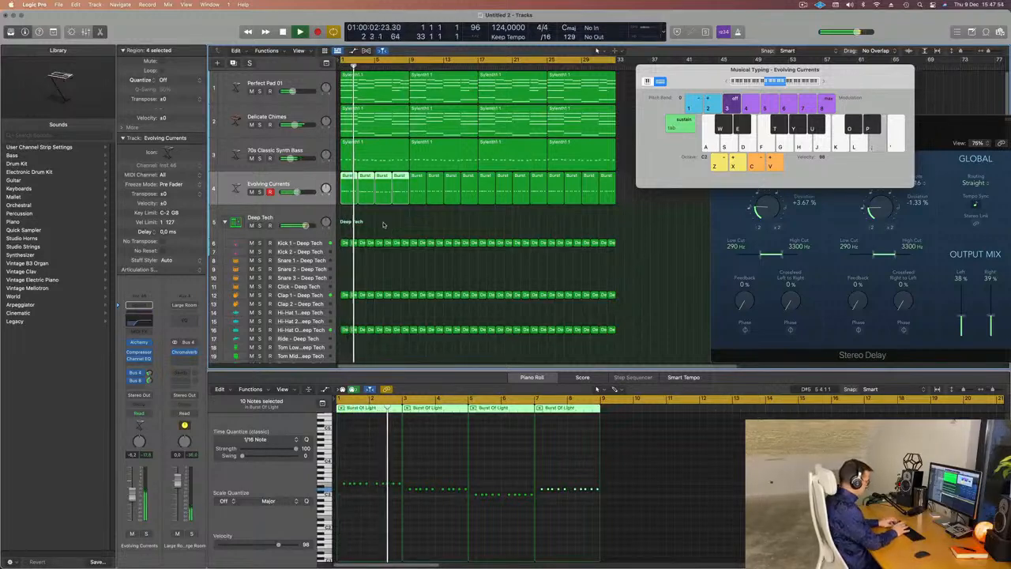
pyautogui.press('super+k')
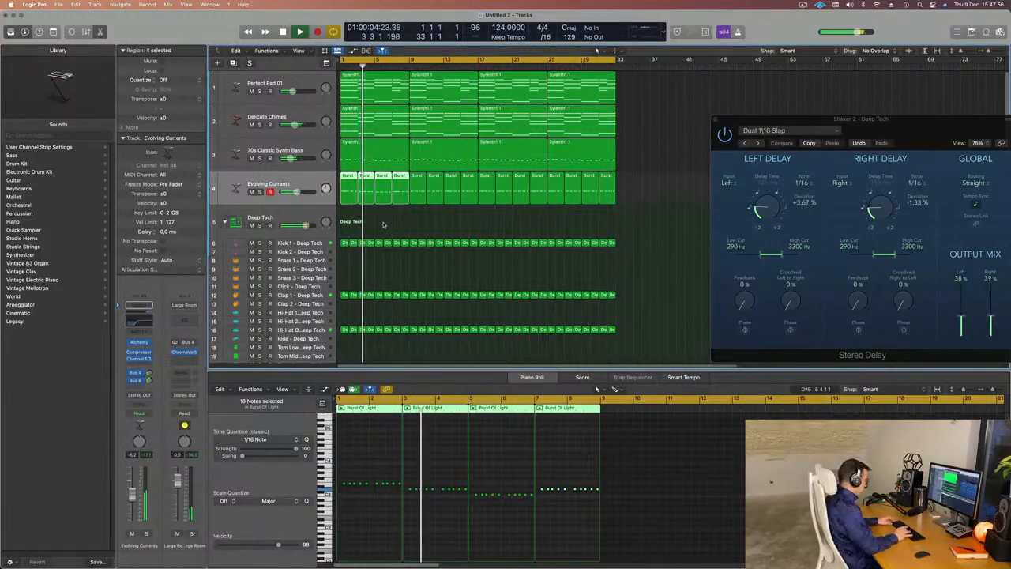
pyautogui.press('super+j')
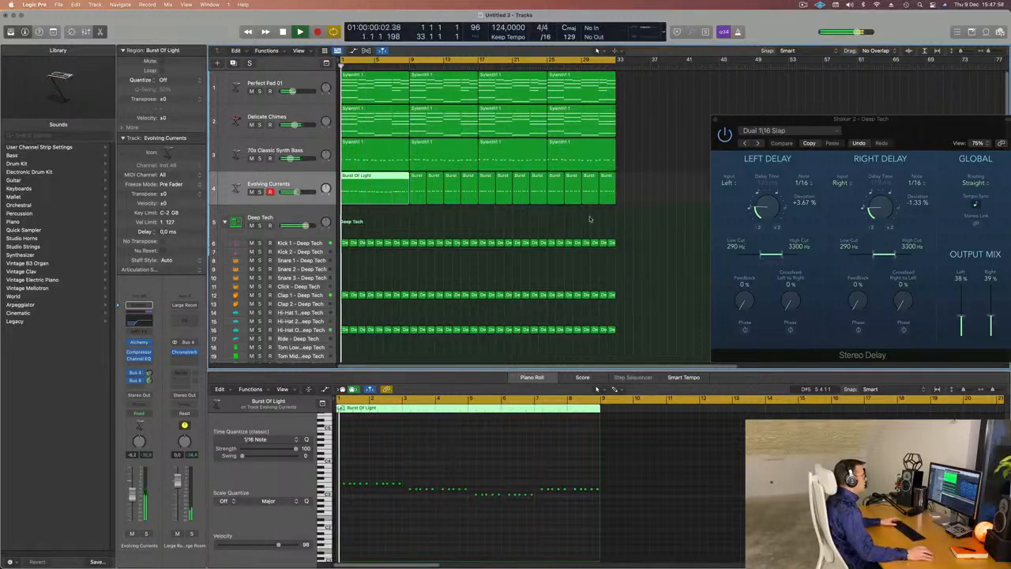
# Delete all the short lead regions after bar 8 and keep only the joined eight-bar region selected
pyautogui.moveTo(637, 200); pyautogui.dragTo(418, 201)
pyautogui.press('Delete')
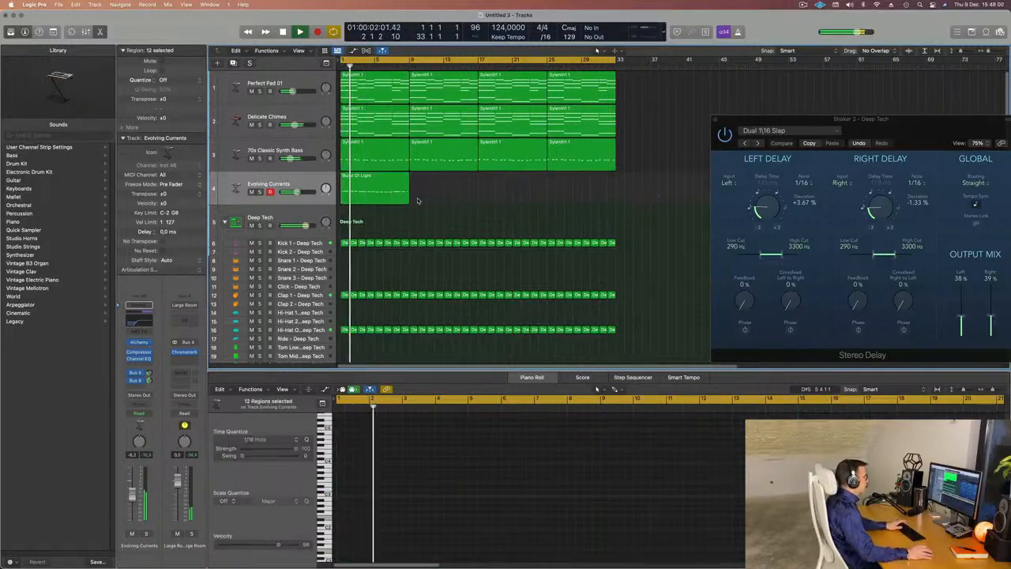
pyautogui.click(371, 188)
pyautogui.press('space')
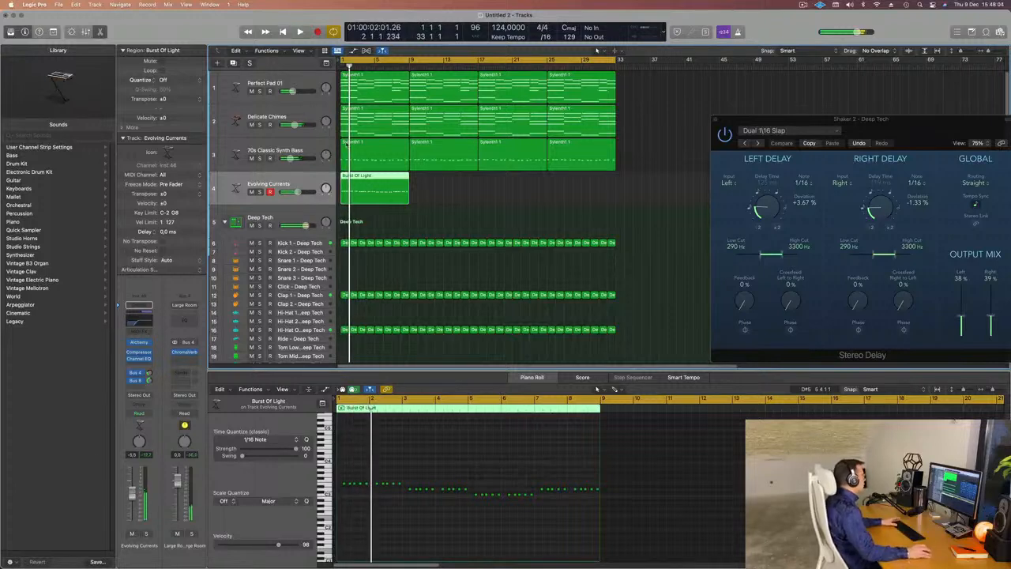
# Inspect the Retro Synth settings of the Delicate Chimes track during playback, and close the plug-in
pyautogui.click(298, 143)
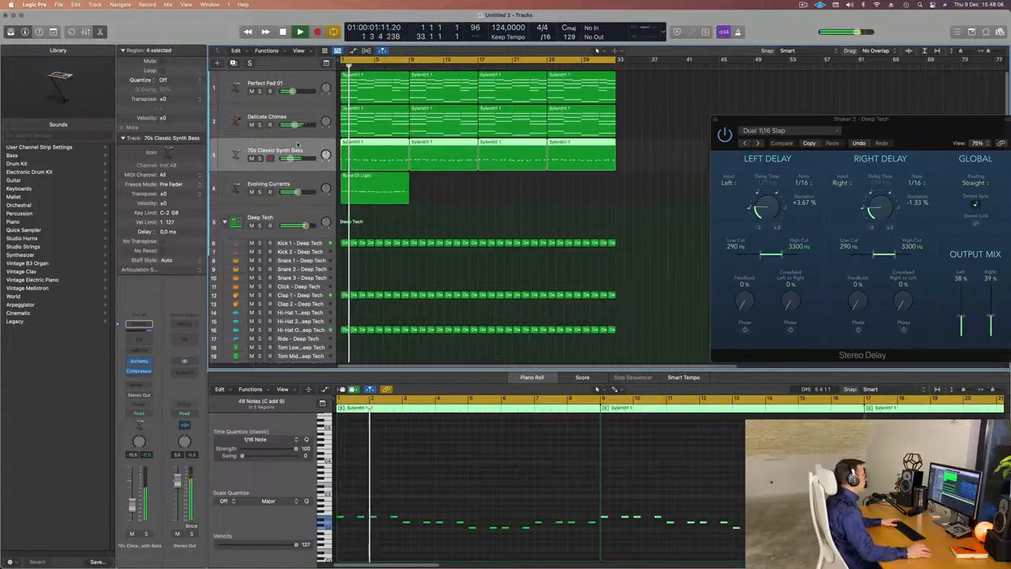
pyautogui.click(307, 119)
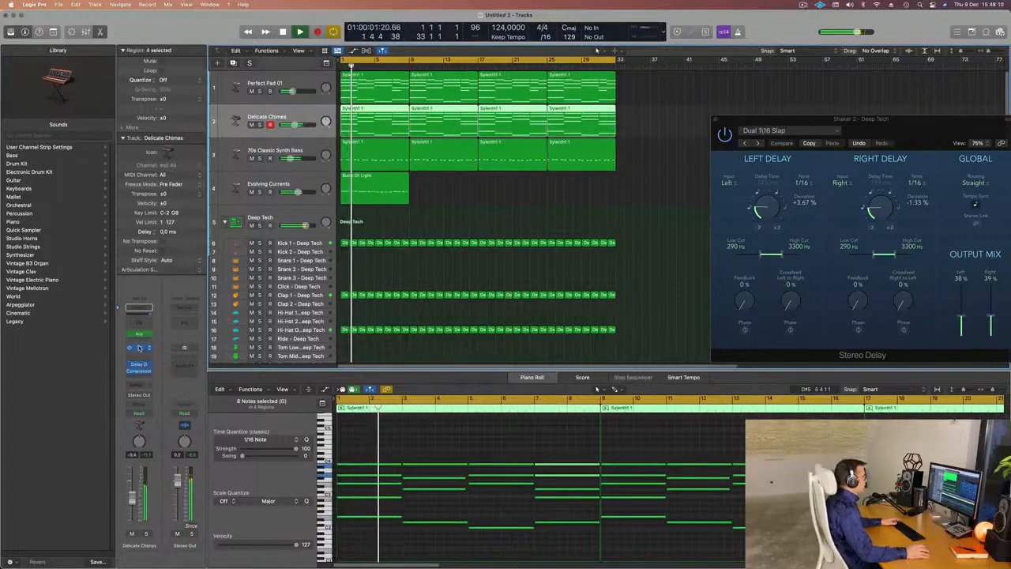
pyautogui.click(139, 347)
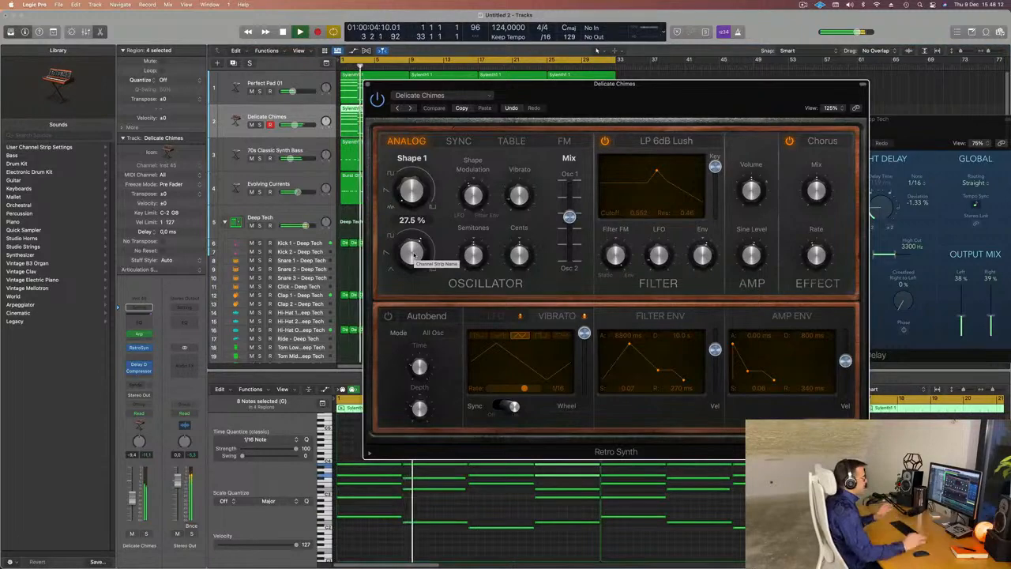
pyautogui.moveTo(425, 94); pyautogui.dragTo(395, 101)
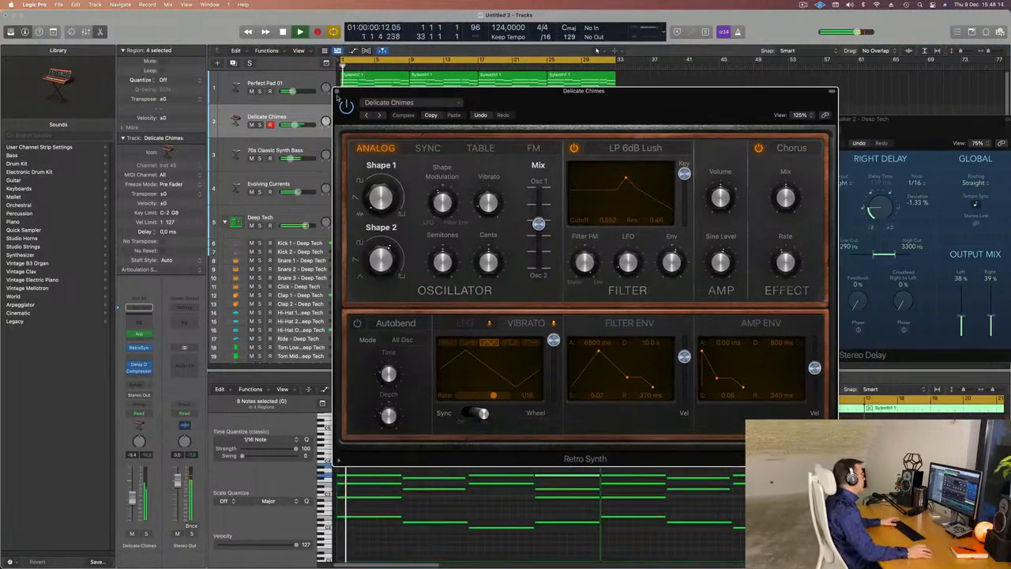
pyautogui.click(338, 91)
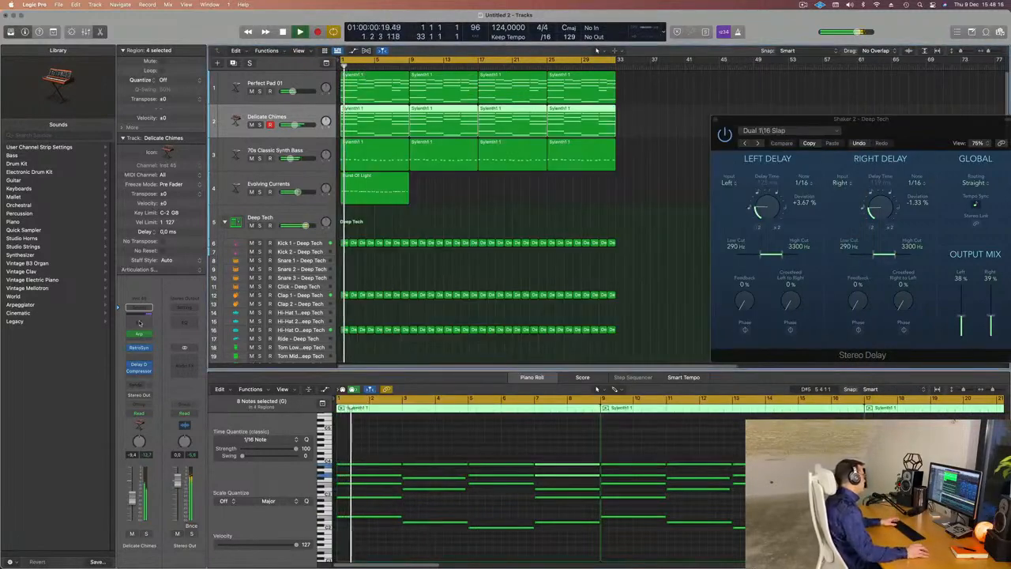
# Add a Channel EQ to Delicate Chimes with a 48 dB/Oct high cut at 4500 Hz and a low cut raised above 20 Hz
pyautogui.click(139, 310)
pyautogui.moveTo(632, 119); pyautogui.dragTo(568, 116)
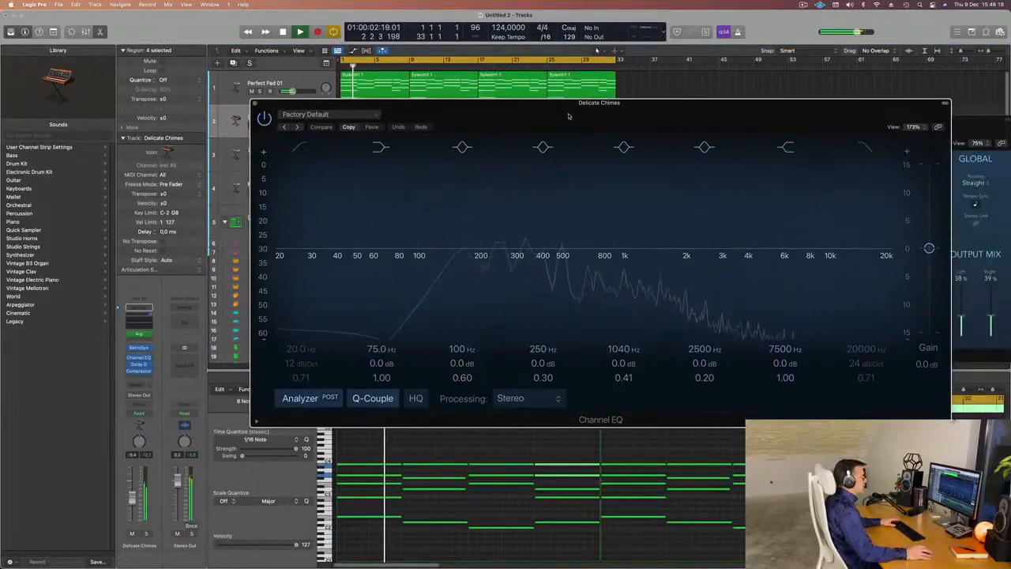
pyautogui.click(865, 147)
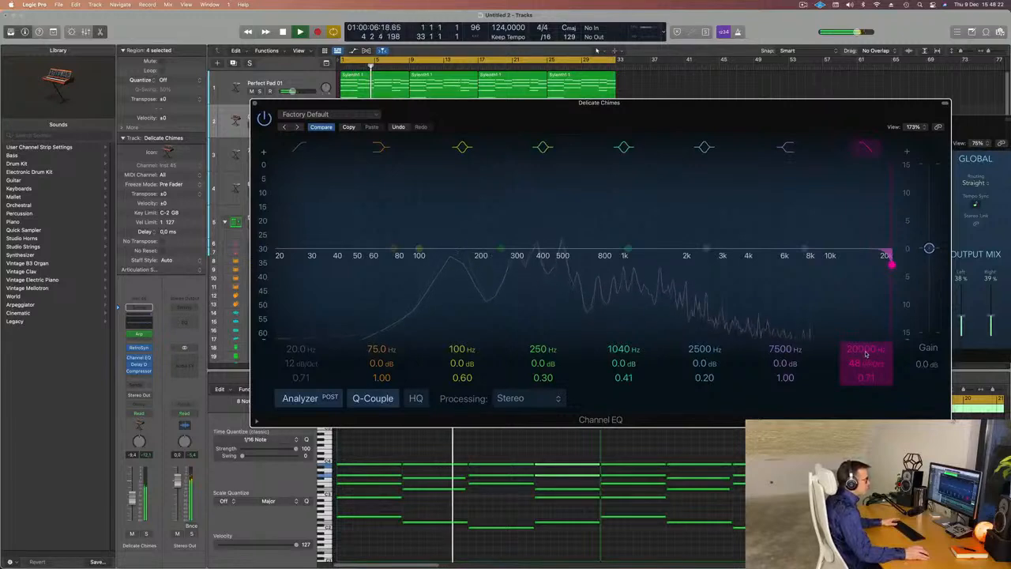
pyautogui.moveTo(876, 265); pyautogui.dragTo(762, 265)
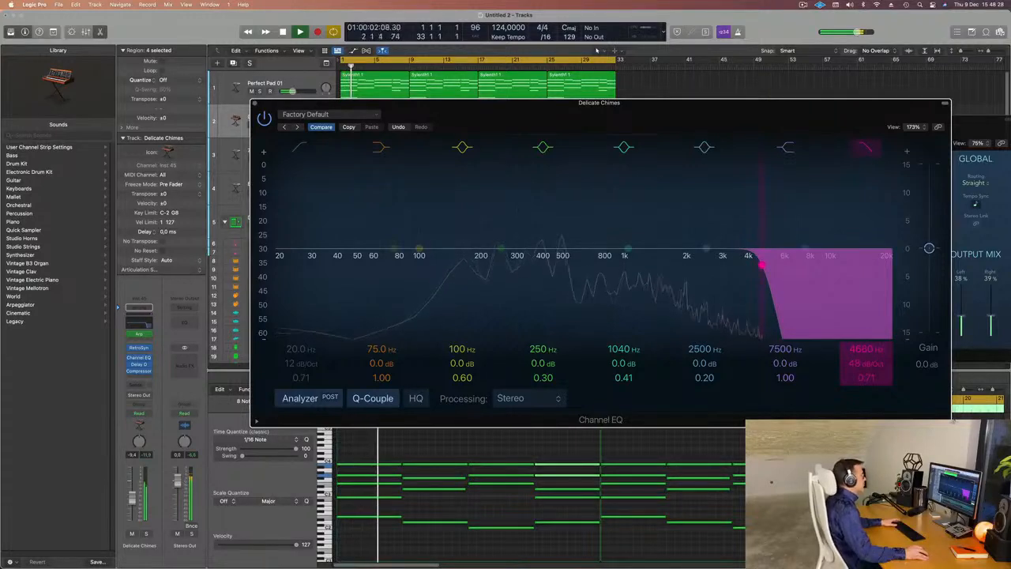
pyautogui.moveTo(766, 265)
pyautogui.mouseDown()
pyautogui.moveTo(832, 265)
pyautogui.moveTo(760, 265)
pyautogui.mouseUp()
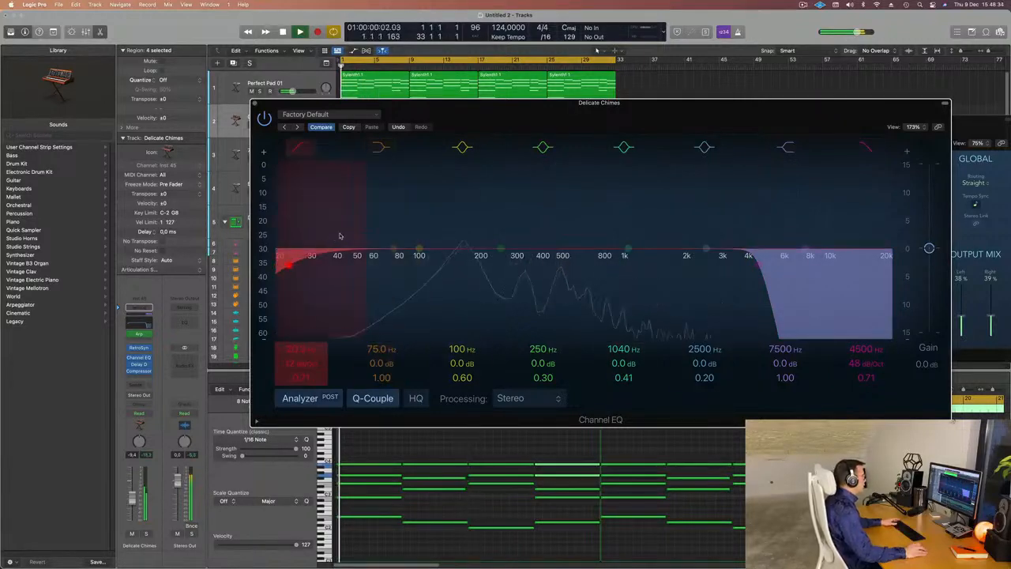
pyautogui.moveTo(339, 235); pyautogui.dragTo(429, 237)
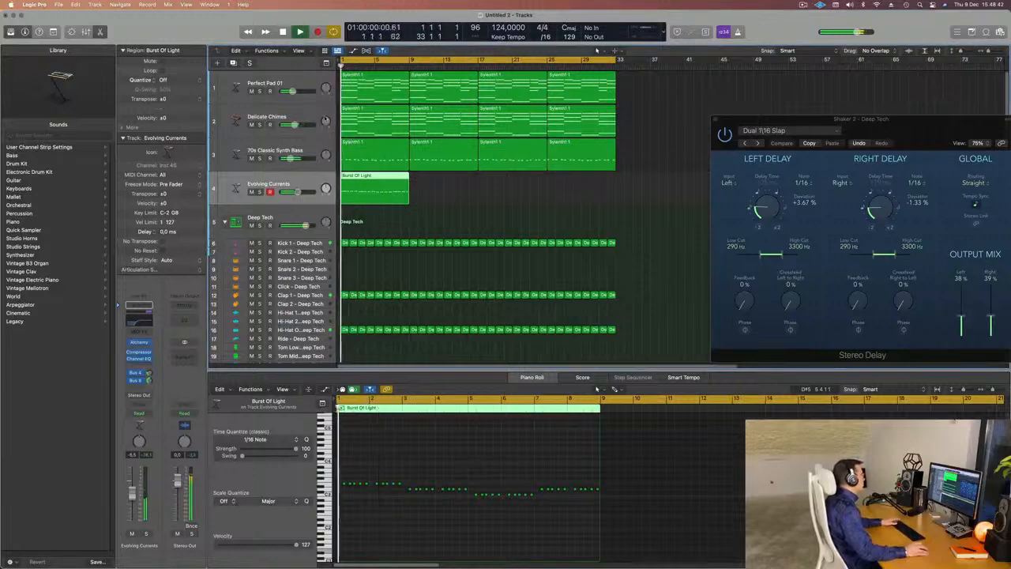
# Repeat the joined lead region three times so that the lead fills the track up to bar 33
pyautogui.click(326, 120)
pyautogui.click(395, 192)
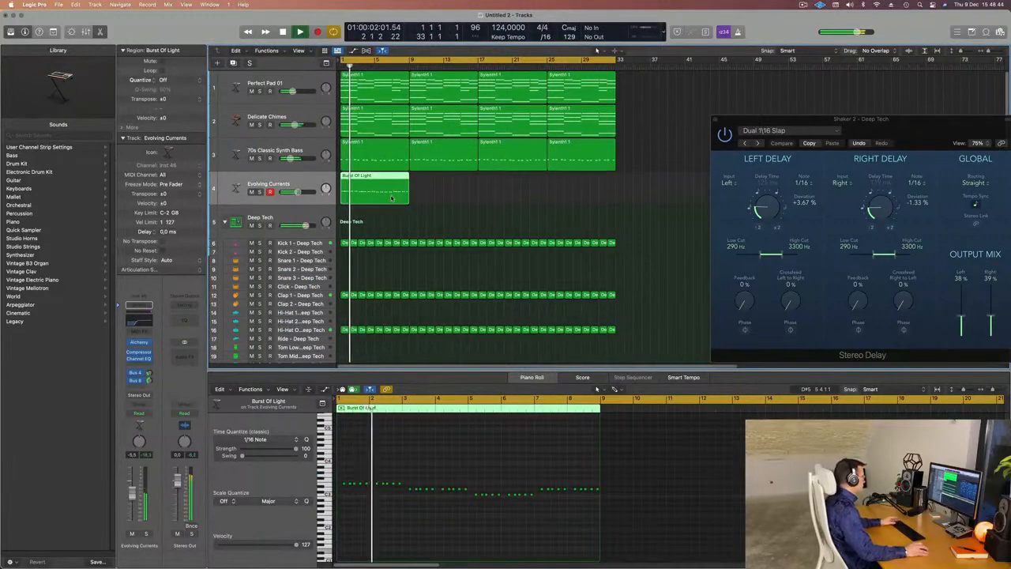
pyautogui.press('super+r')
pyautogui.press('super+r')
pyautogui.press('super+r')
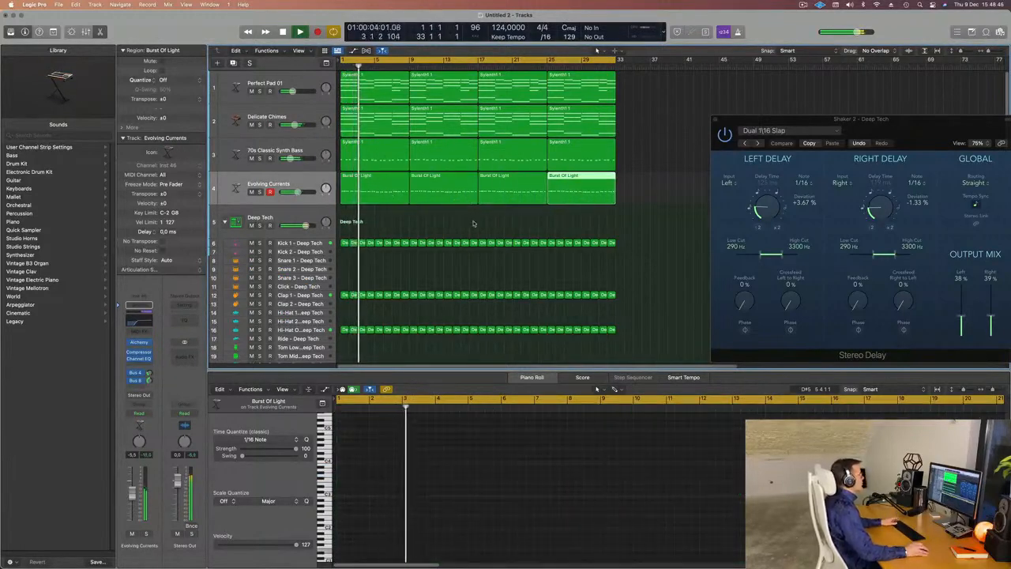
# Open the Alchemy instrument of the Evolving Currents track and duplicate that track with its settings
pyautogui.click(242, 187)
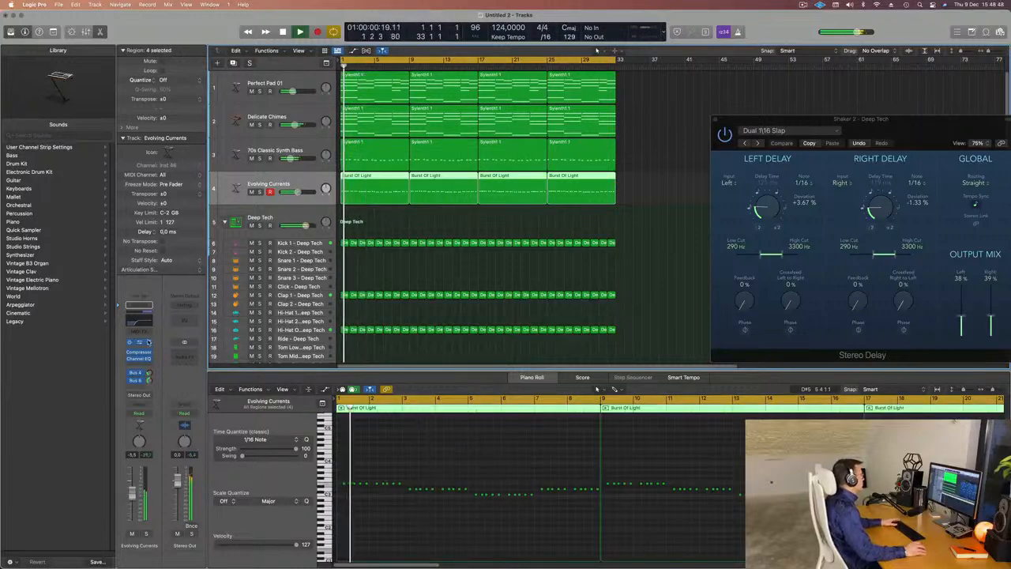
pyautogui.click(140, 342)
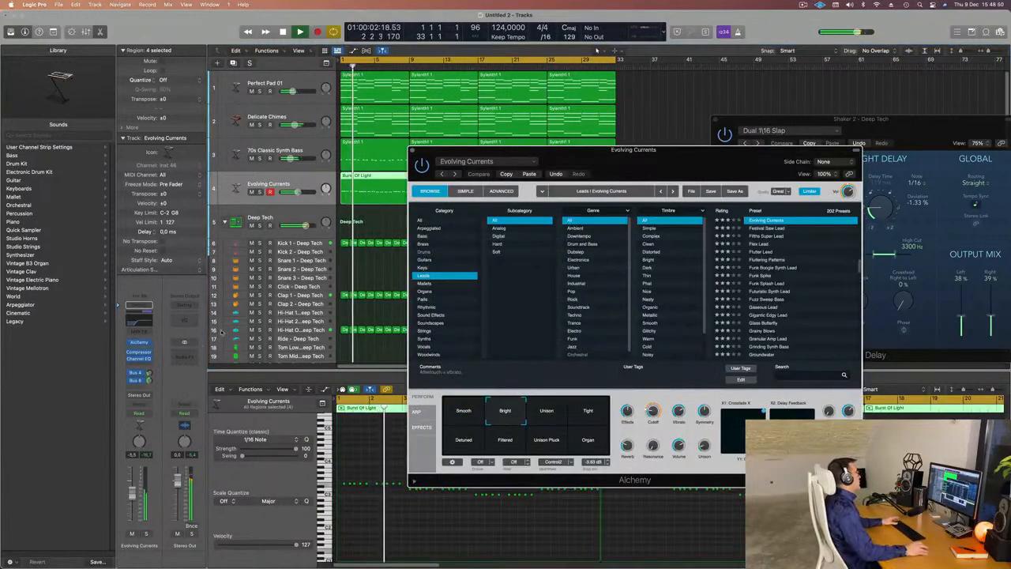
pyautogui.press('space')
pyautogui.click(303, 181)
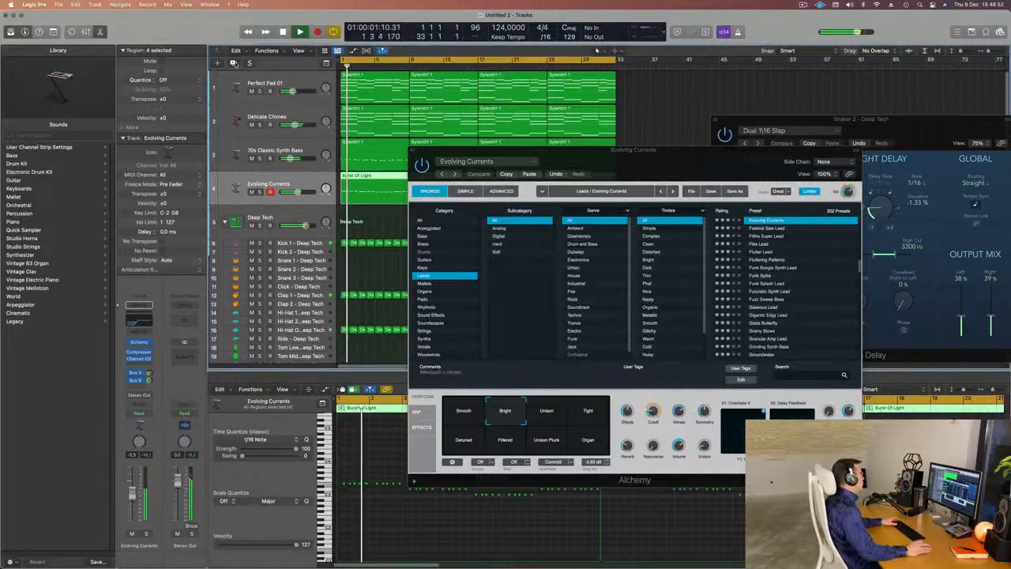
pyautogui.click(234, 64)
pyautogui.moveTo(588, 157); pyautogui.dragTo(824, 256)
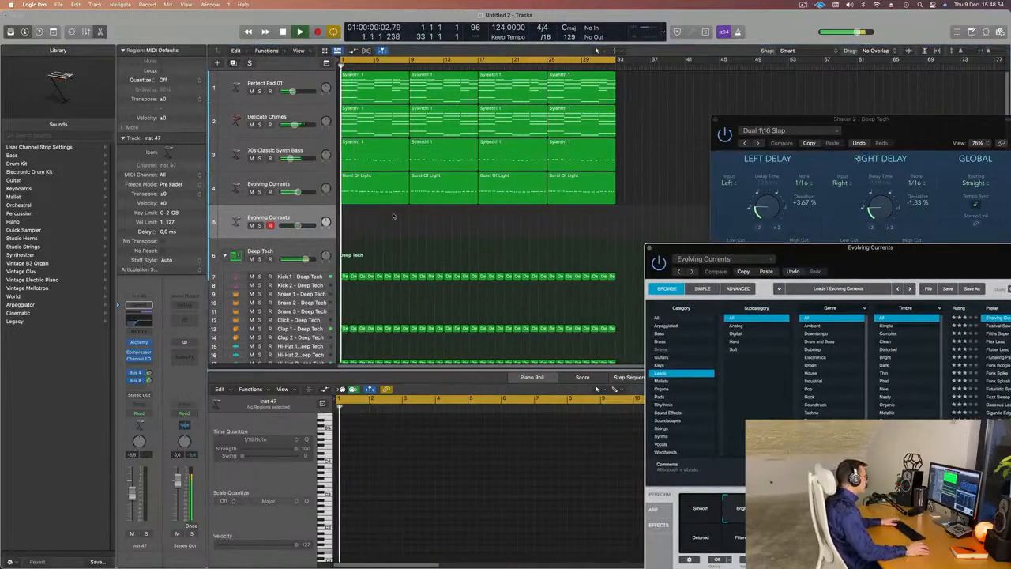
# Mute the original lead track, and copy its first region to the duplicate track, repeated twice up to bar 25
pyautogui.moveTo(387, 193); pyautogui.dragTo(387, 228)
pyautogui.press('space')
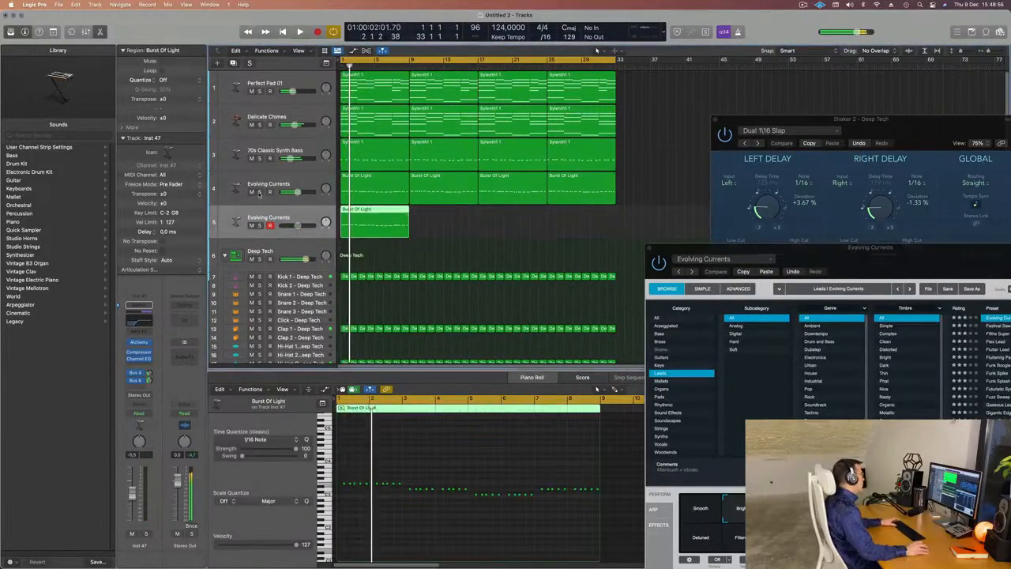
pyautogui.click(252, 192)
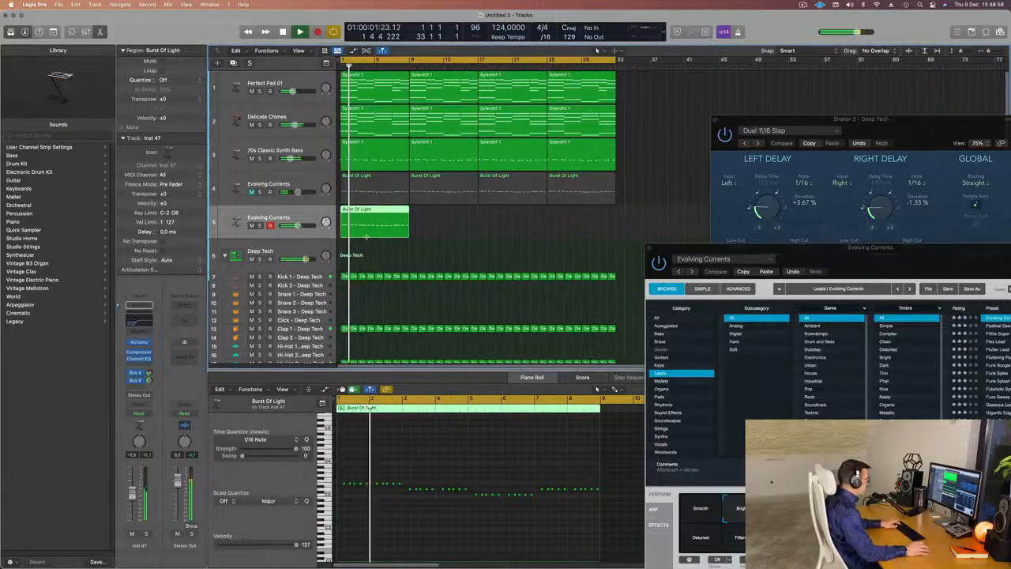
pyautogui.press('super+r')
pyautogui.press('super+r')
# Try the Flex Lead preset in the open Alchemy and revert to the Evolving Currents sound
pyautogui.moveTo(849, 251); pyautogui.dragTo(539, 92)
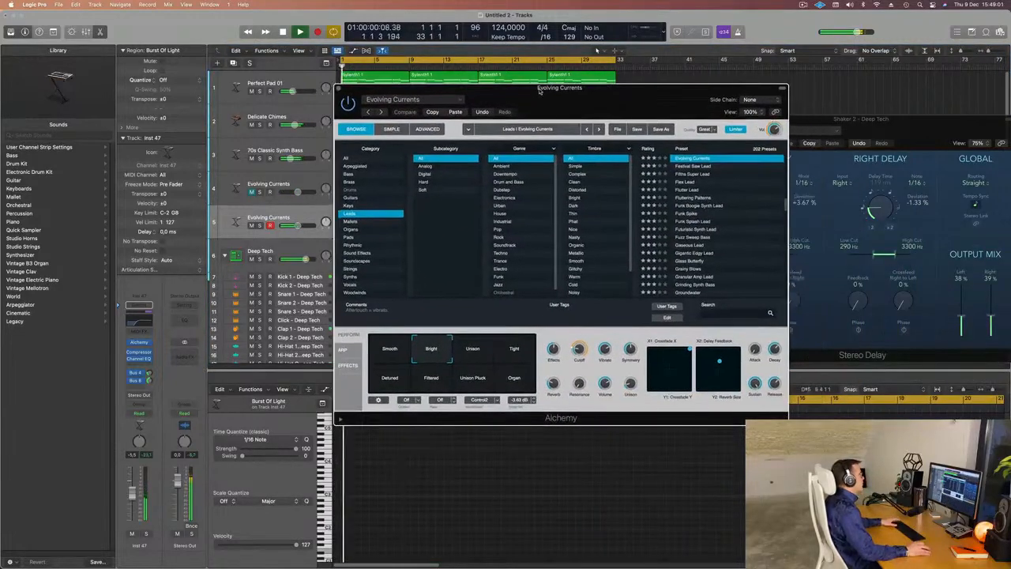
pyautogui.click(686, 181)
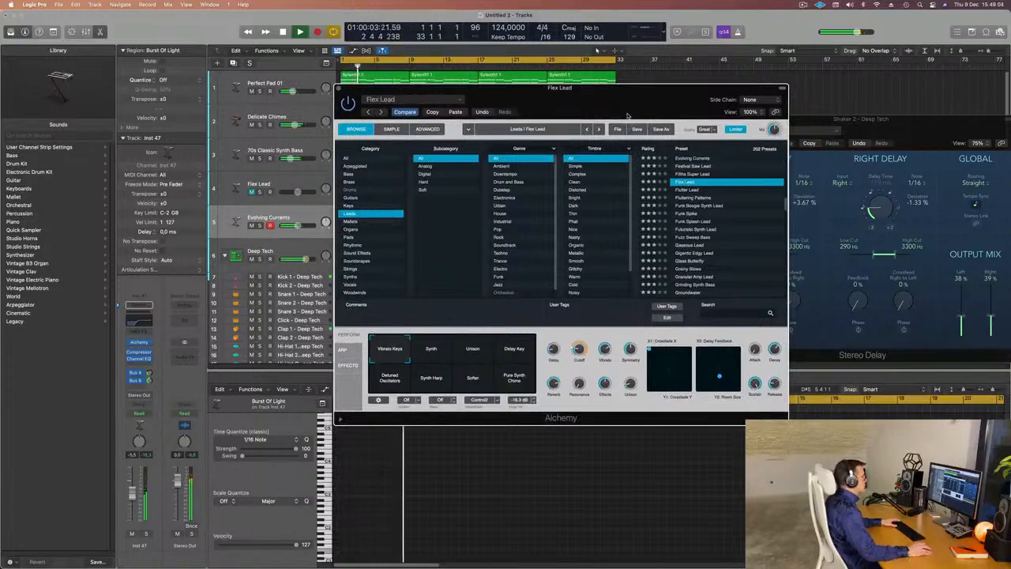
pyautogui.moveTo(628, 115); pyautogui.dragTo(657, 112)
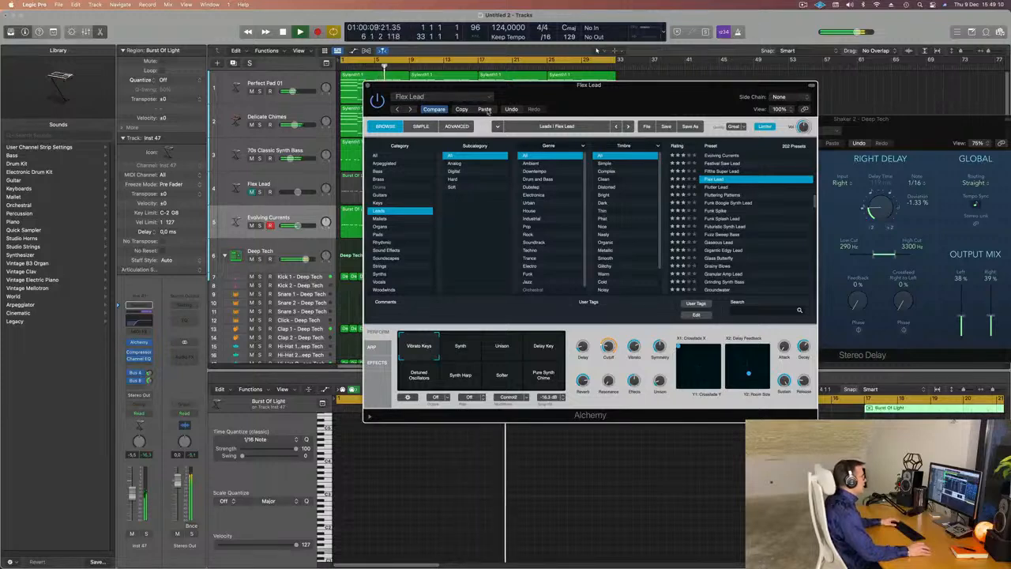
pyautogui.click(432, 111)
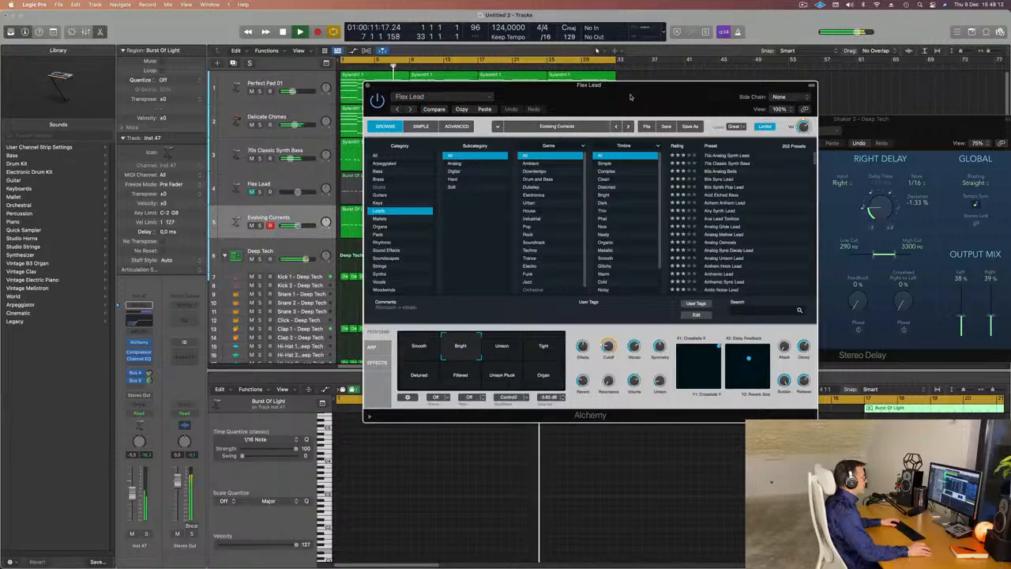
pyautogui.moveTo(629, 97); pyautogui.dragTo(777, 184)
# Compare the two lead tracks in solo, clear the solos, and leave the original track unmuted and the duplicate muted
pyautogui.click(259, 191)
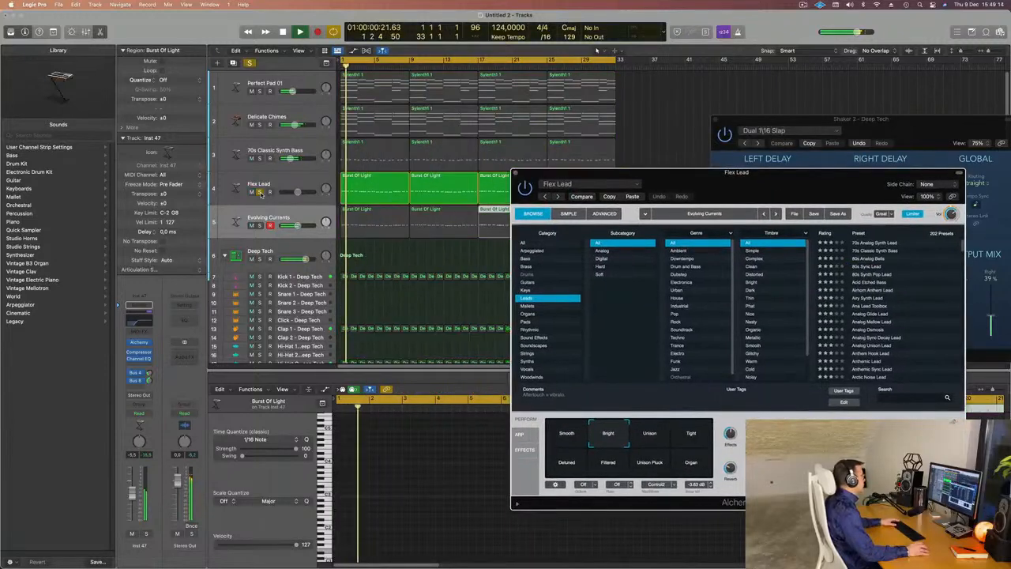
pyautogui.click(259, 226)
pyautogui.click(252, 225)
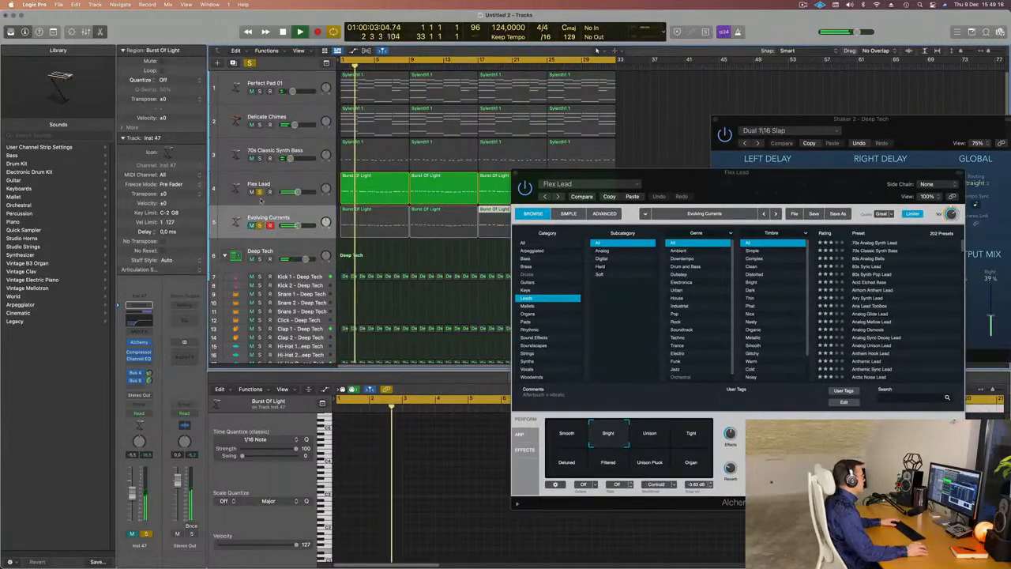
pyautogui.click(260, 192)
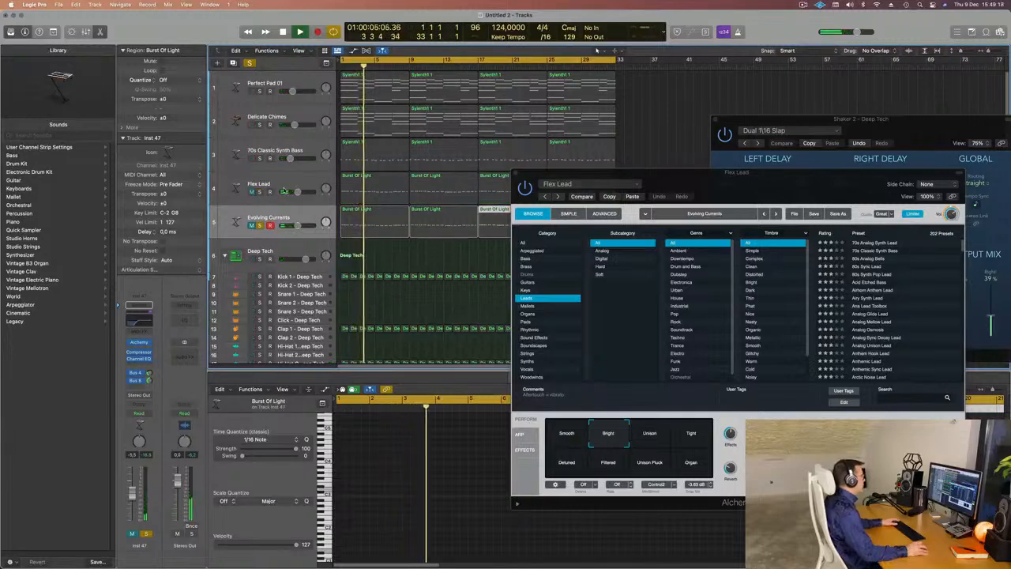
pyautogui.click(250, 64)
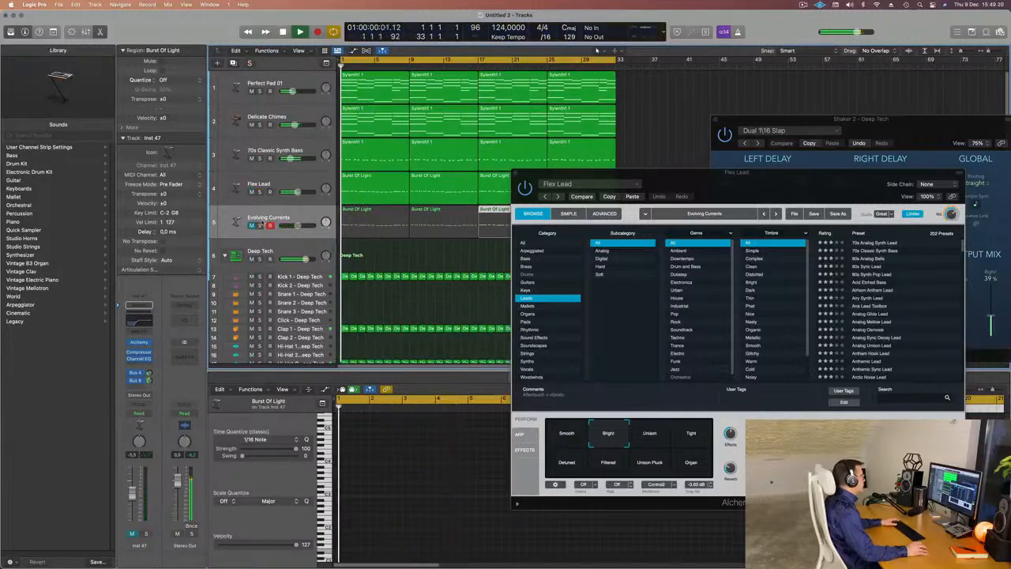
pyautogui.press('Return')
# Load the 80s Synth Pop Lead preset in Alchemy on the original lead track
pyautogui.click(849, 287)
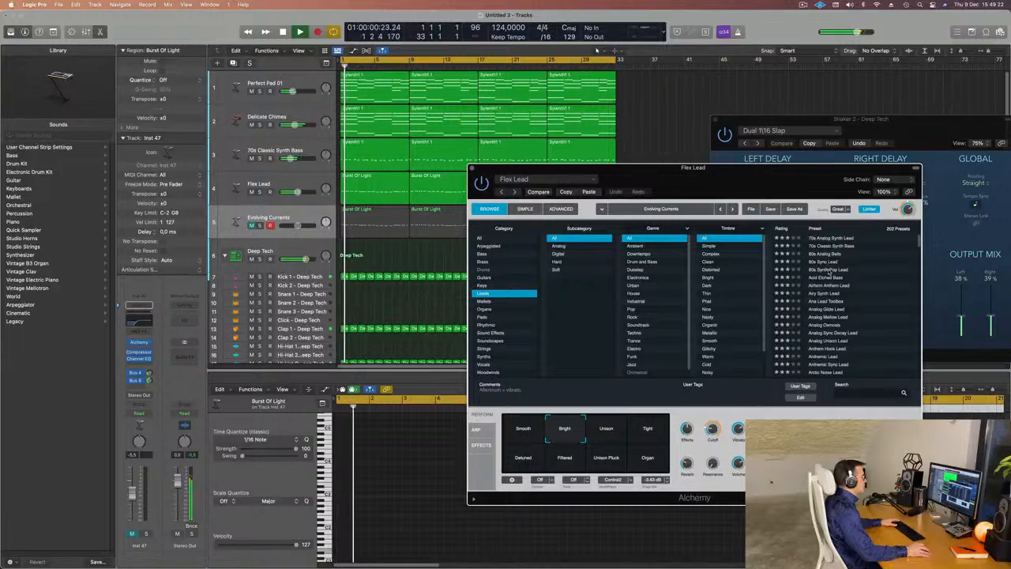
pyautogui.click(827, 269)
pyautogui.moveTo(762, 177); pyautogui.dragTo(817, 149)
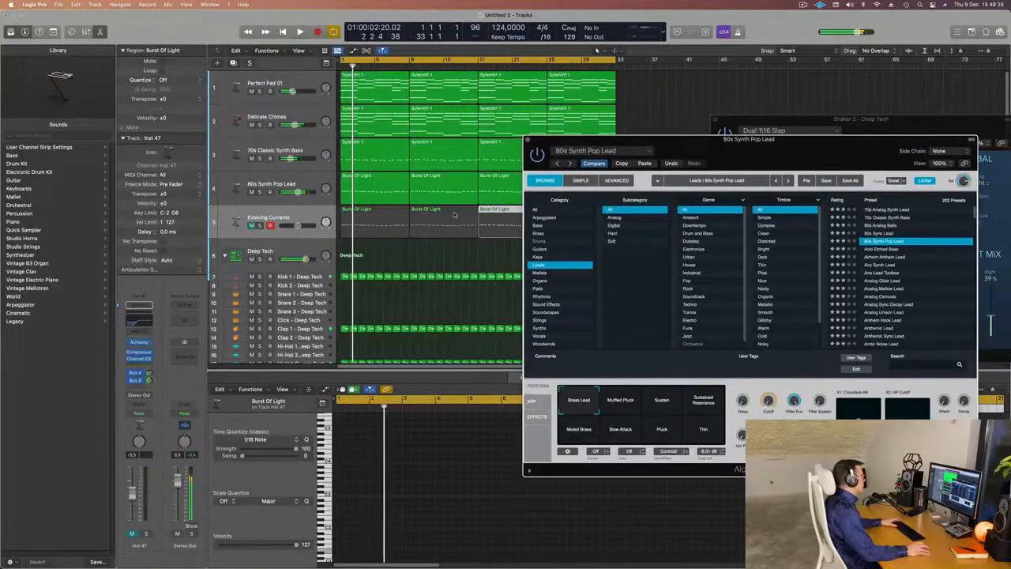
# Audition the Analog Sync Decay Lead and Airy Synth Lead presets in Alchemy on the original lead track during playback
pyautogui.click(227, 190)
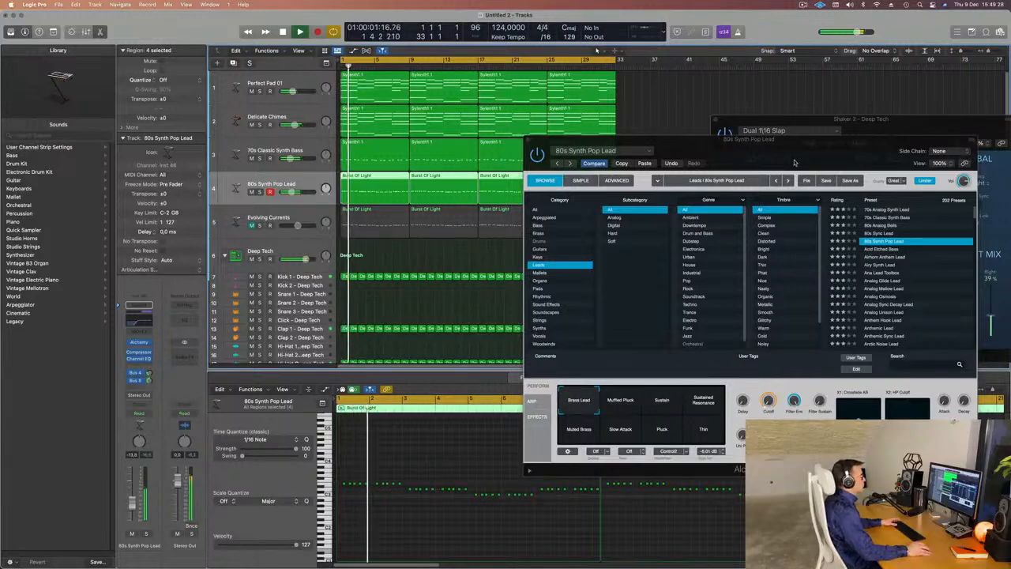
pyautogui.moveTo(794, 163); pyautogui.dragTo(640, 122)
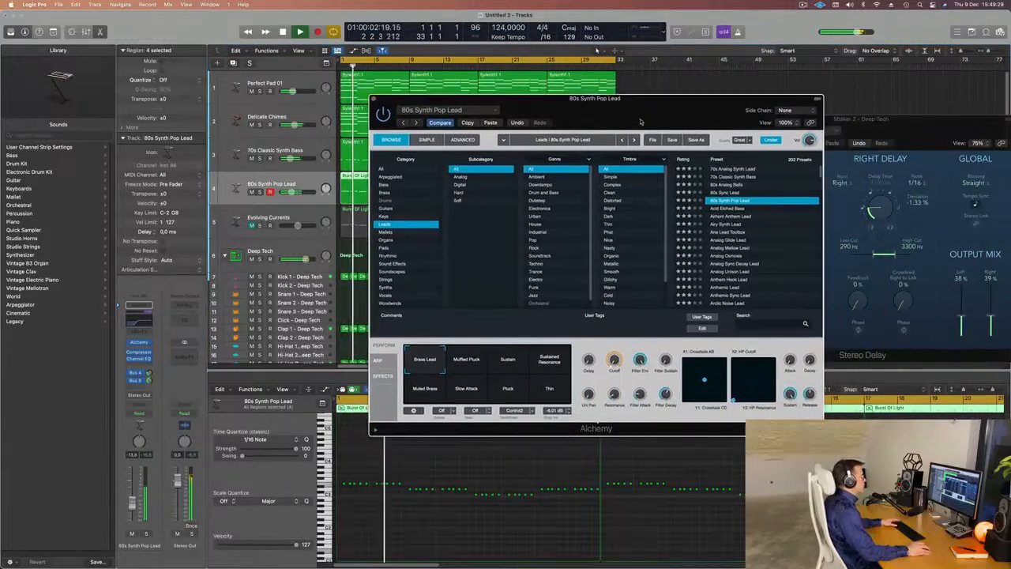
pyautogui.click(728, 227)
pyautogui.scroll(-2, 735, 237)
pyautogui.click(739, 241)
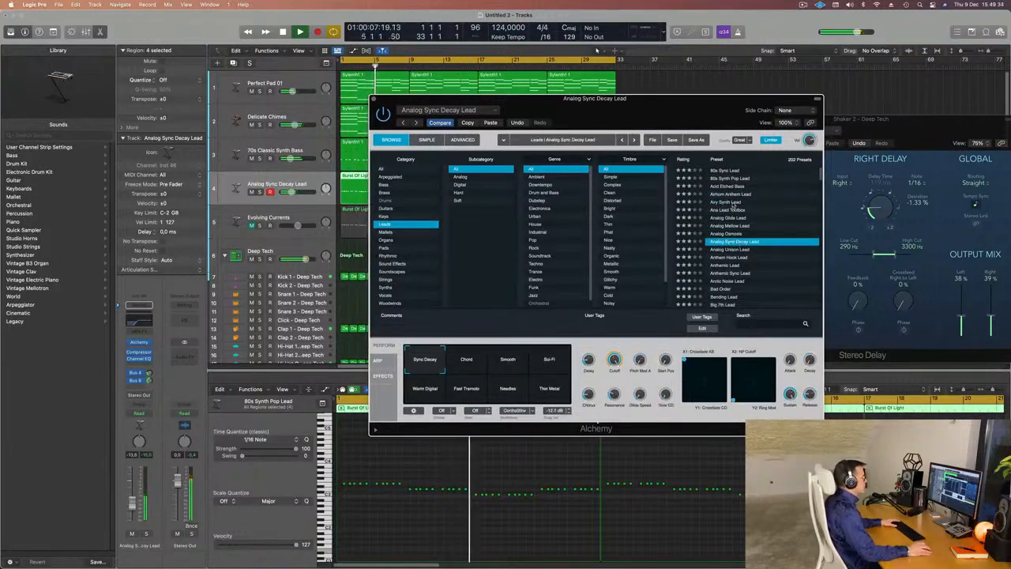
pyautogui.click(734, 204)
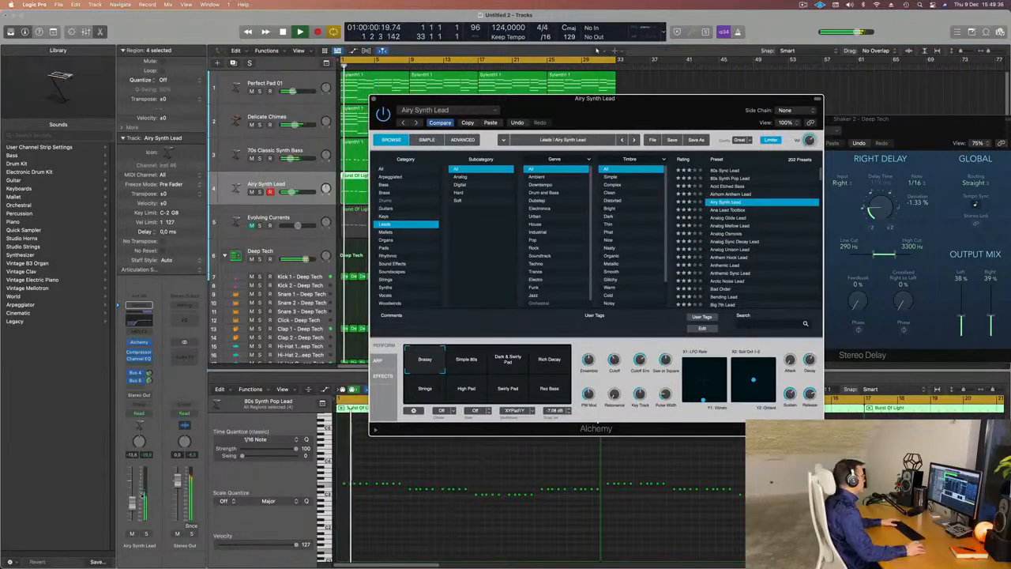
# Compare the Ana Lead Toolbox and Airhorn Anthem Lead presets, return to Ana Lead Toolbox, and raise the lead track's volume
pyautogui.click(734, 210)
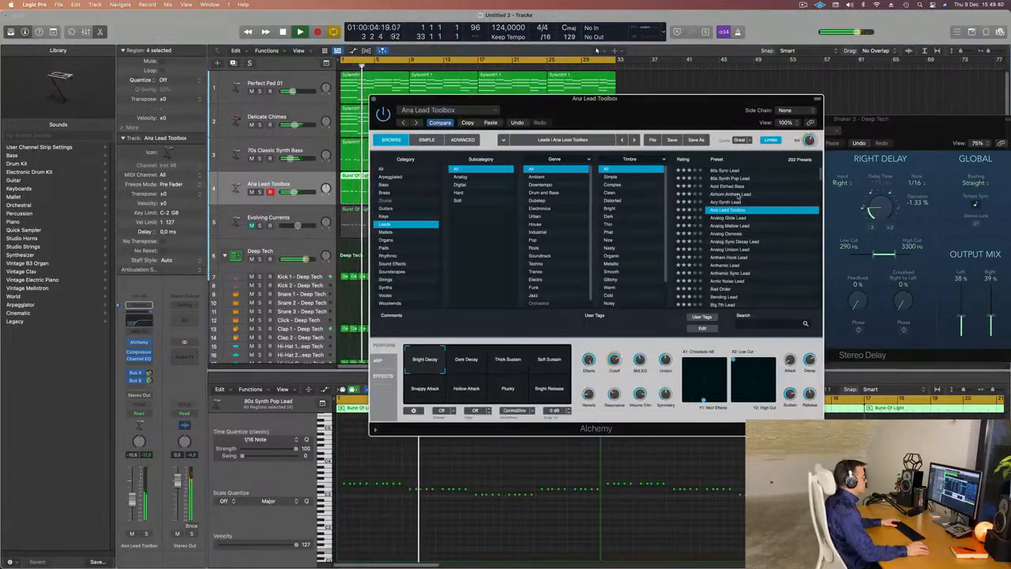
pyautogui.click(735, 195)
pyautogui.click(733, 210)
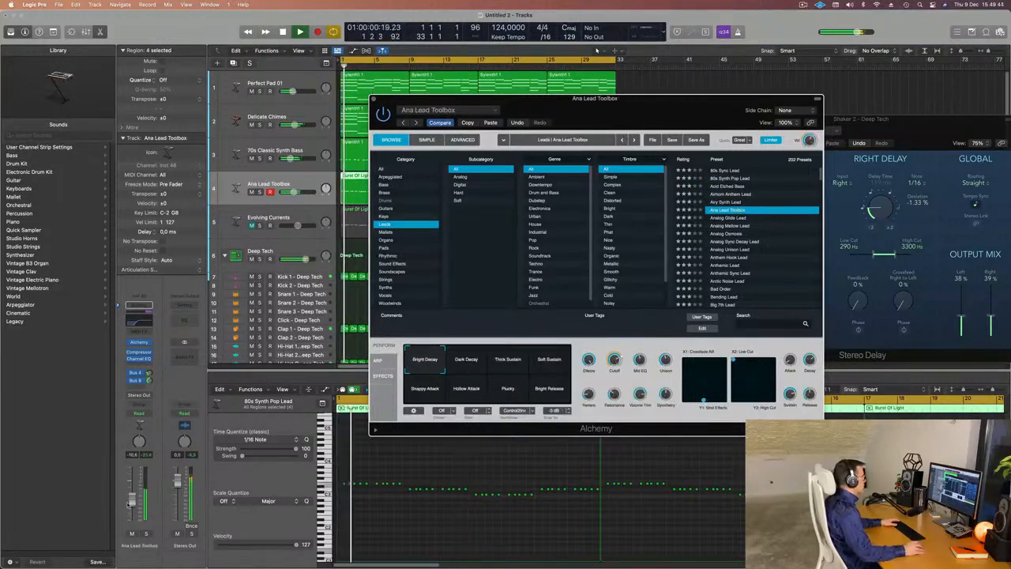
pyautogui.moveTo(132, 498); pyautogui.dragTo(131, 493)
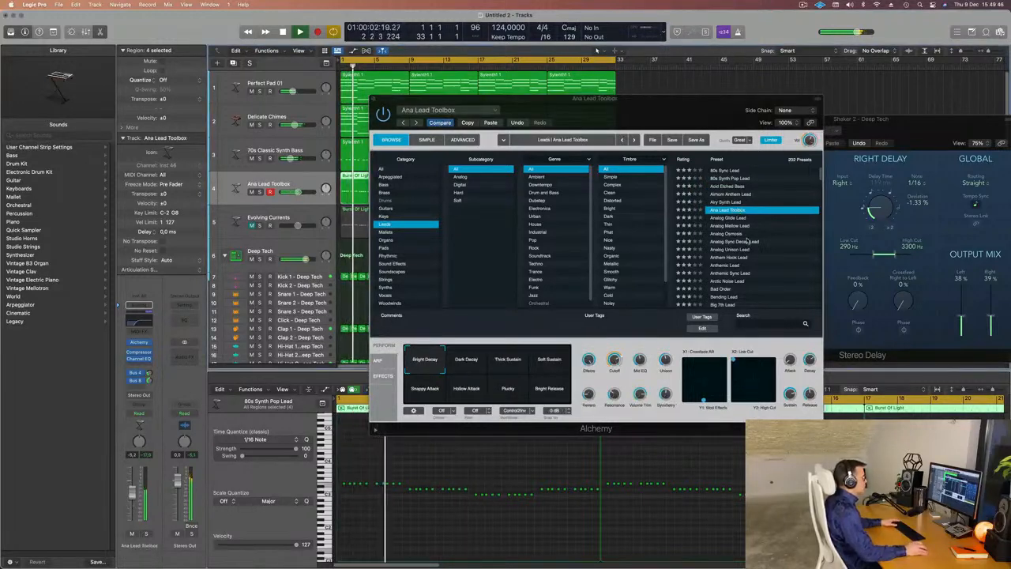
# Audition the Analog Sync Decay Lead, Arctic Noise Lead and Classic 80s Epic Brass presets on the lead track
pyautogui.scroll(-1, 766, 227)
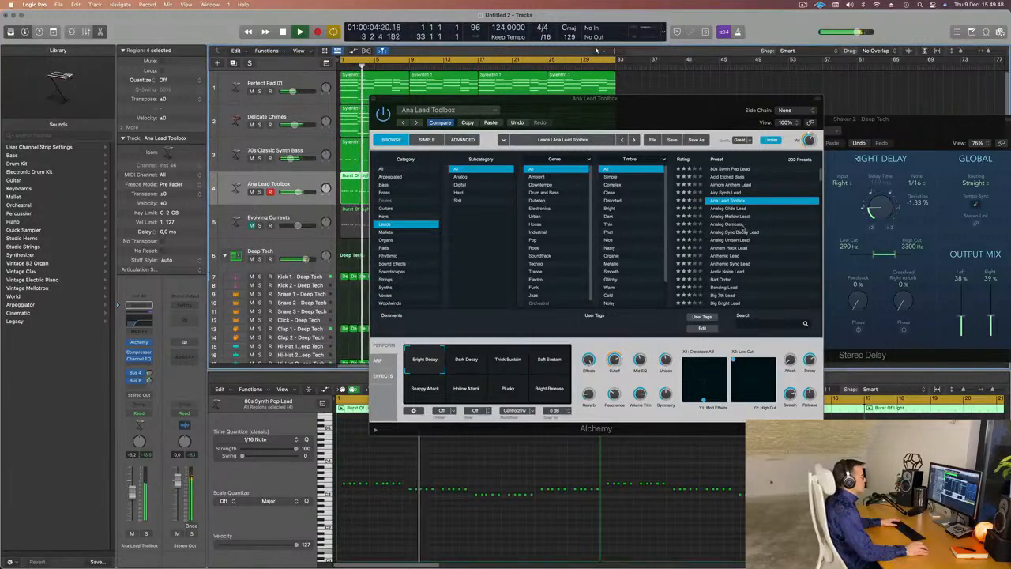
pyautogui.click(736, 232)
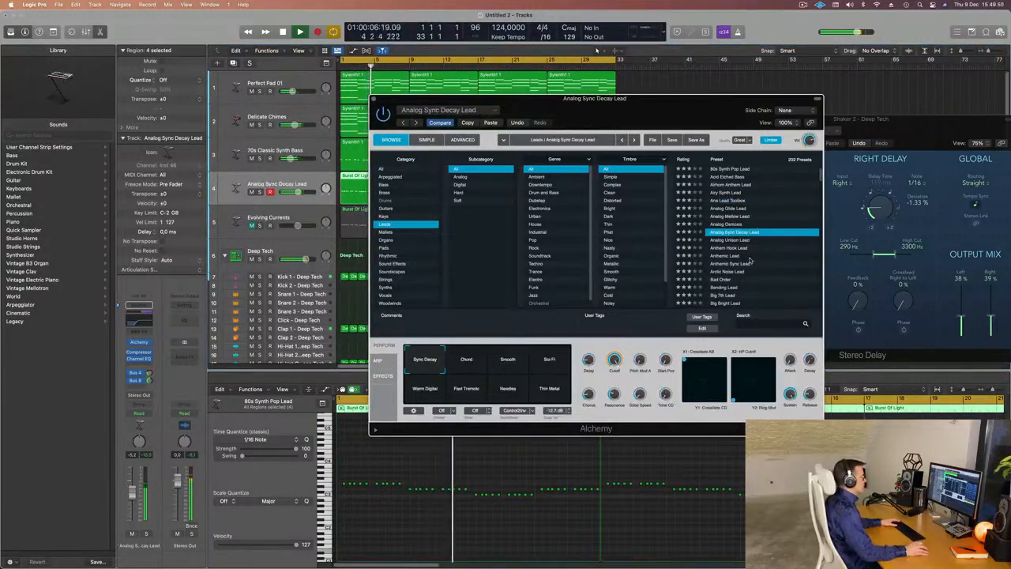
pyautogui.scroll(-1, 748, 258)
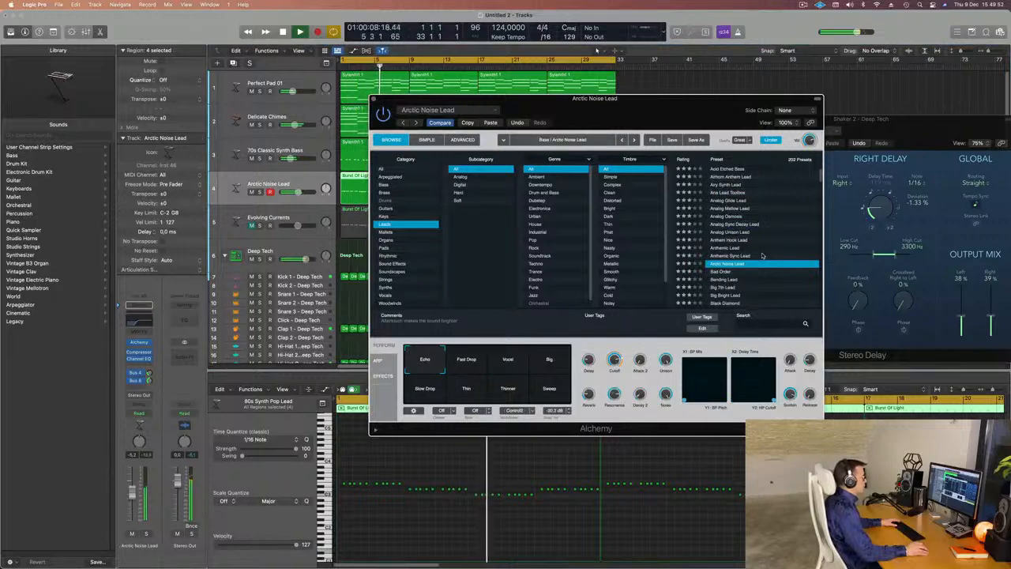
pyautogui.scroll(-5, 763, 256)
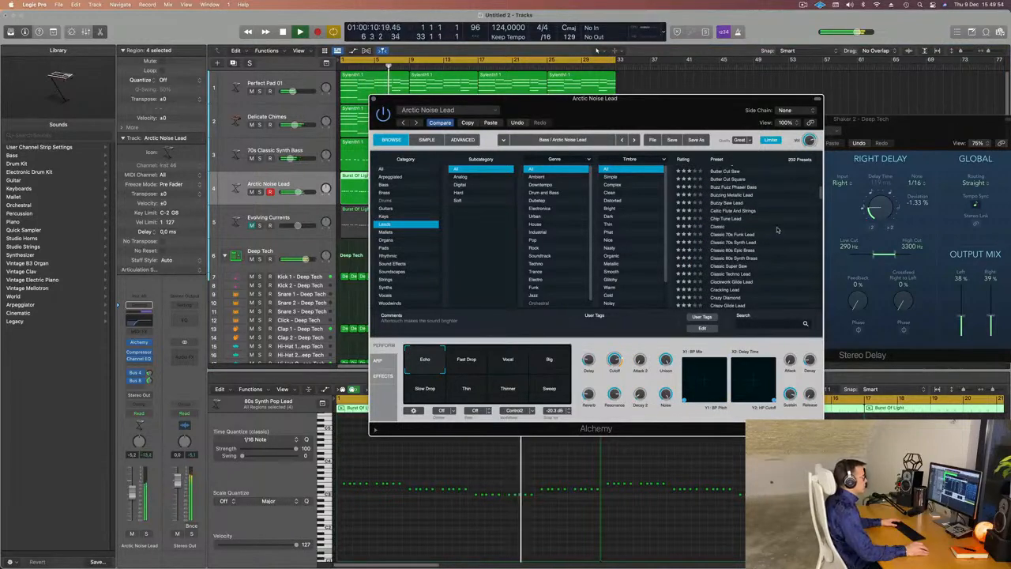
pyautogui.scroll(-2, 777, 231)
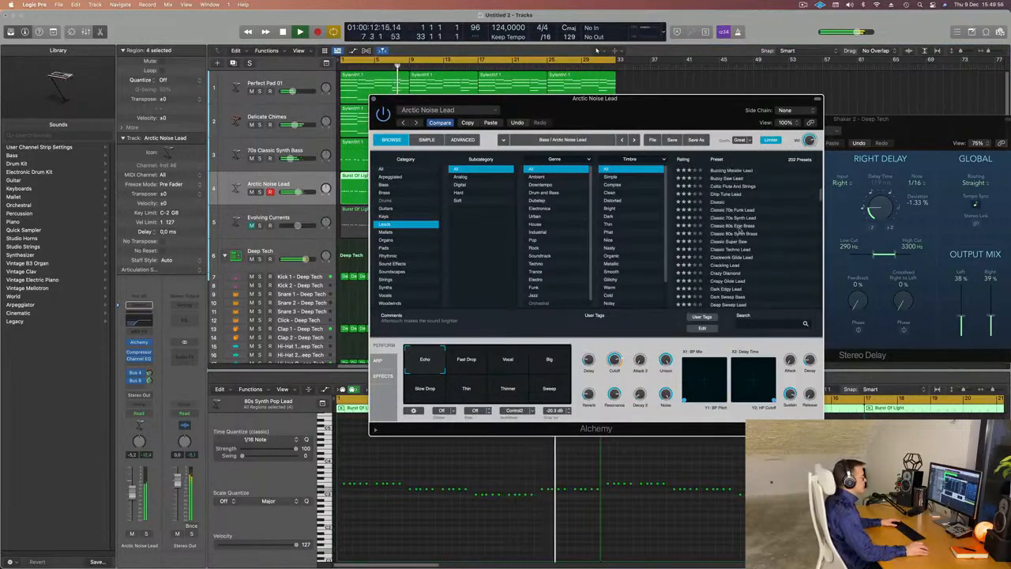
pyautogui.click(739, 226)
# Audition the Ring Mod Brass, Slow Attack and Unison variations, among others, of the Classic 80s Epic Brass preset
pyautogui.moveTo(680, 113); pyautogui.dragTo(783, 67)
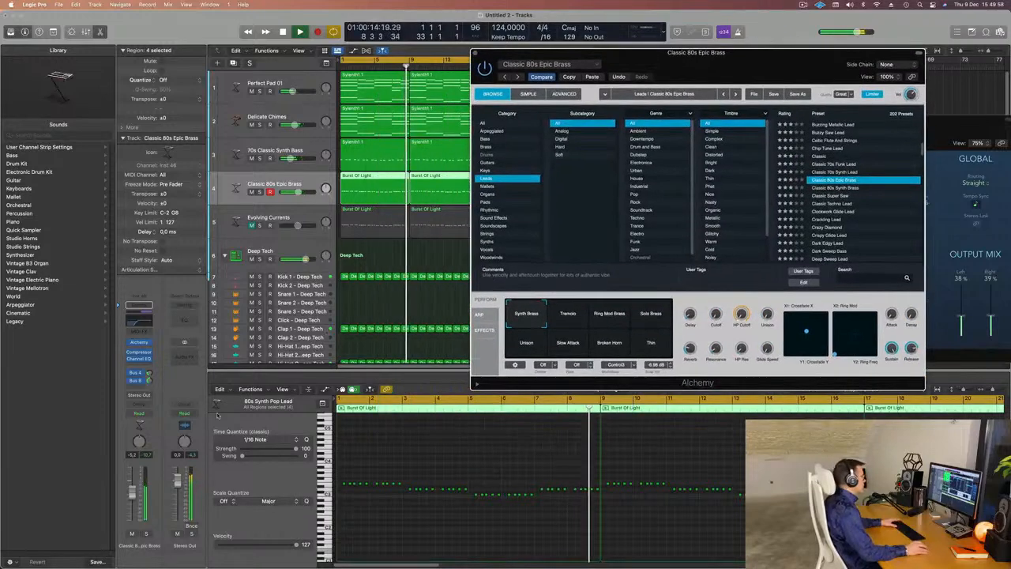
pyautogui.click(568, 316)
pyautogui.click(607, 316)
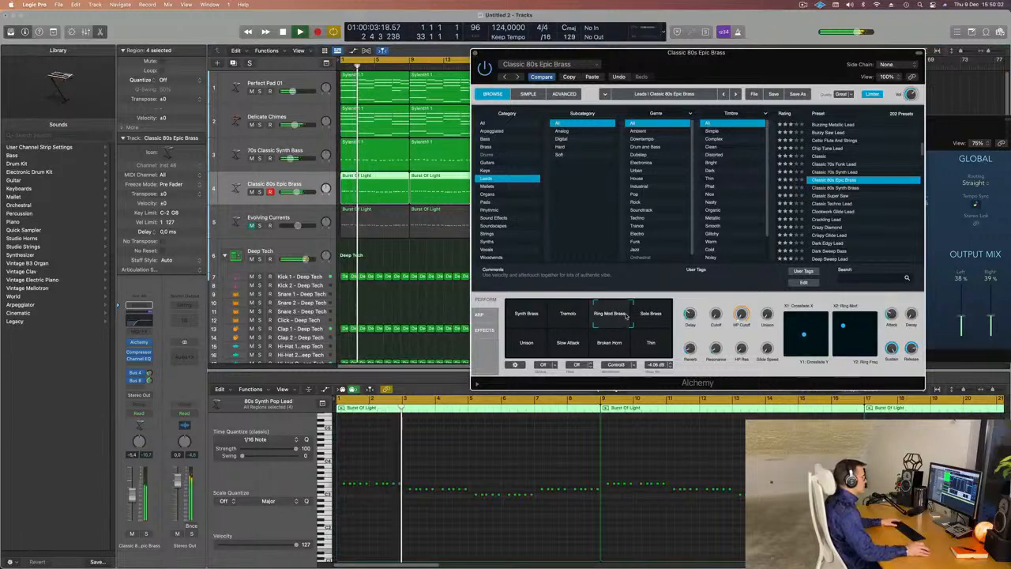
pyautogui.click(651, 315)
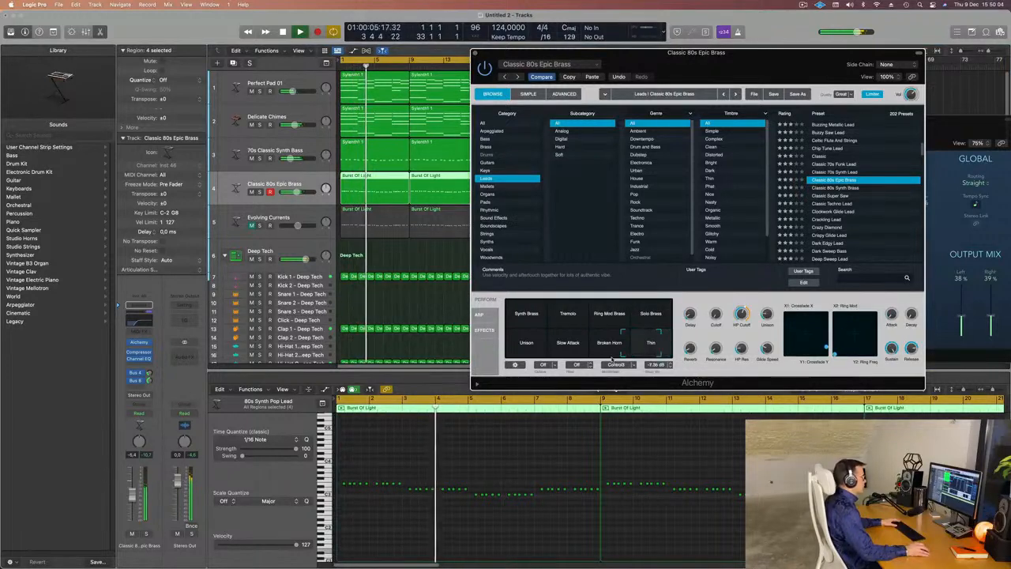
pyautogui.click(580, 352)
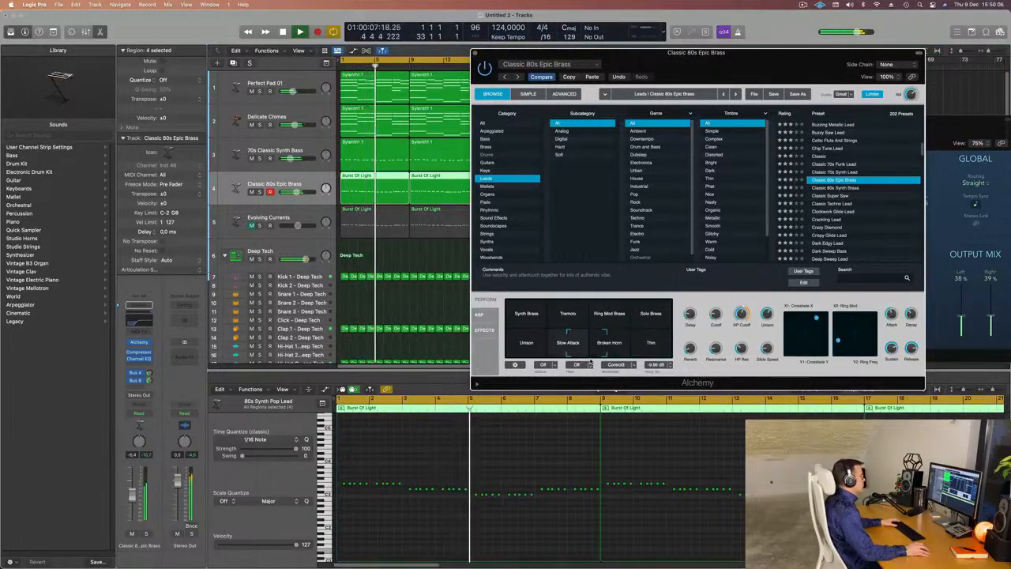
pyautogui.click(526, 342)
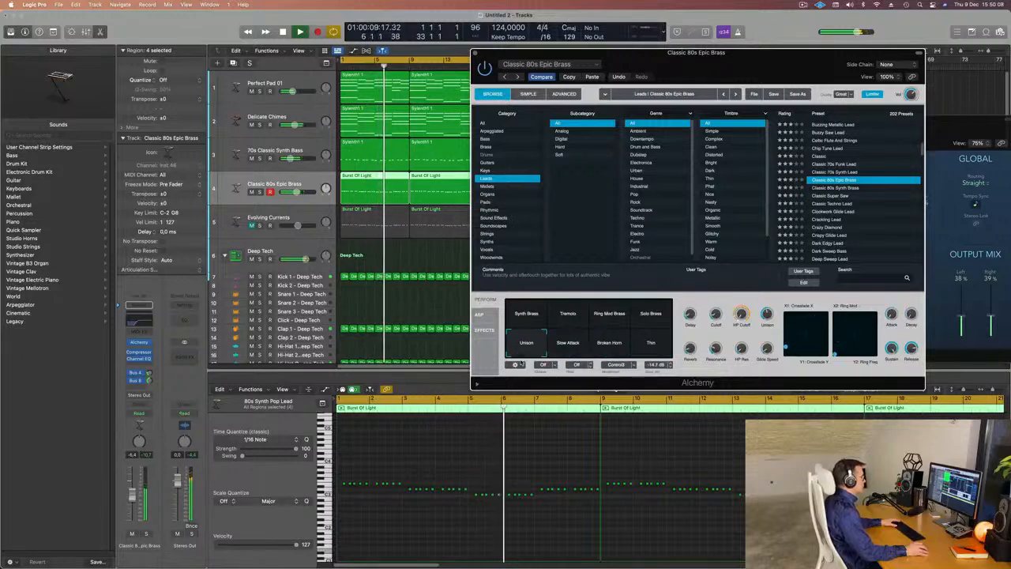
# Try the Crazy Diamond preset on the lead track, restarting playback to hear it from the beginning
pyautogui.scroll(-3, 839, 211)
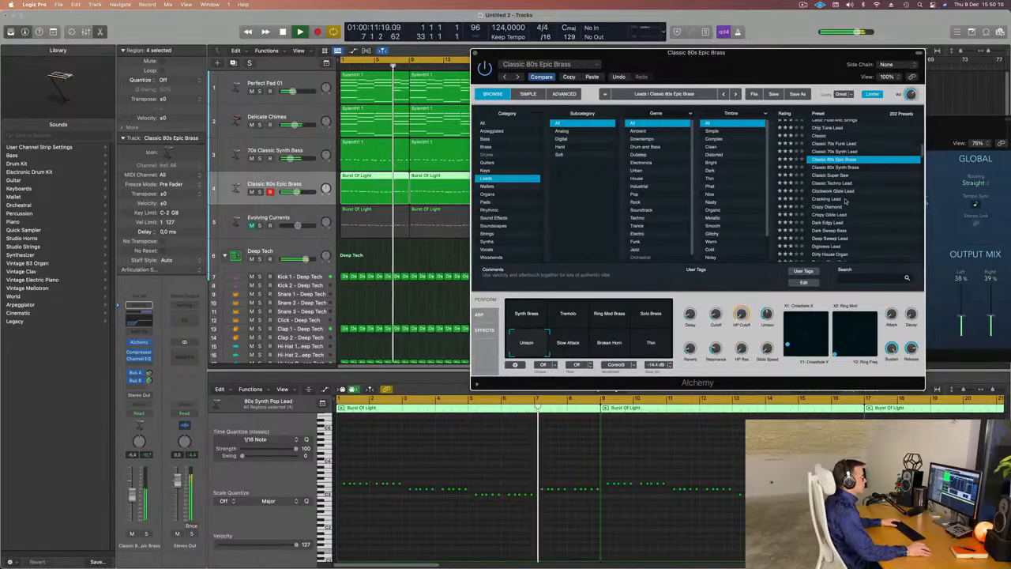
pyautogui.click(839, 208)
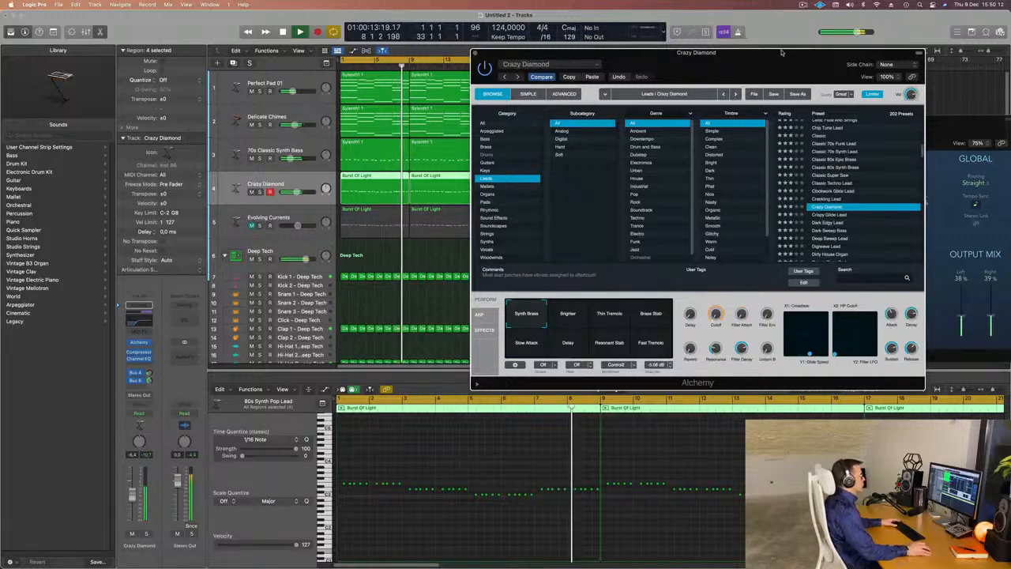
pyautogui.moveTo(672, 82); pyautogui.dragTo(644, 82)
pyautogui.press('space')
pyautogui.press('space')
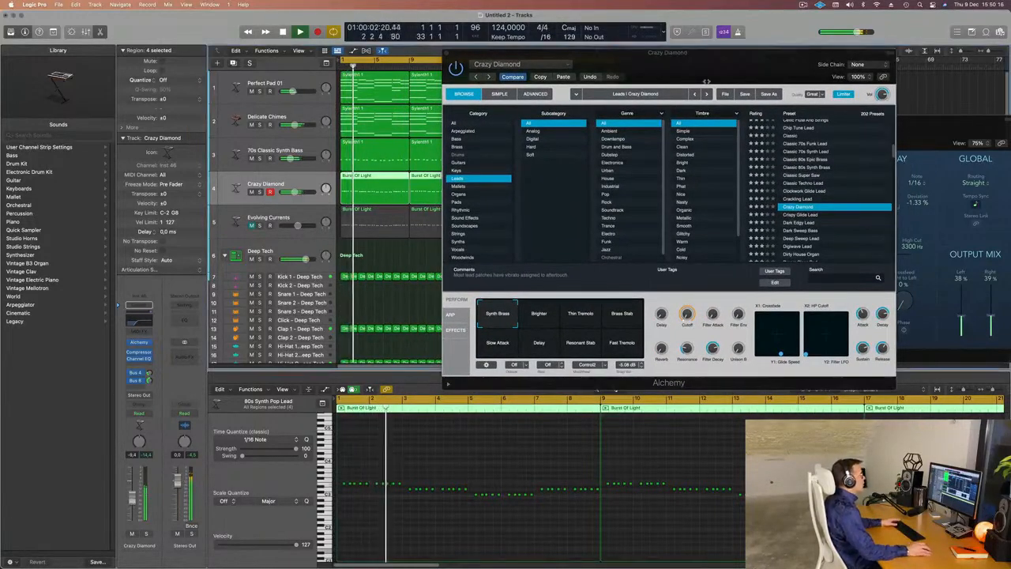
pyautogui.press('space')
pyautogui.press('space')
# Audition further lead presets in Alchemy, including Digiwave Lead and Elastic Saw Lead
pyautogui.scroll(-3, 850, 221)
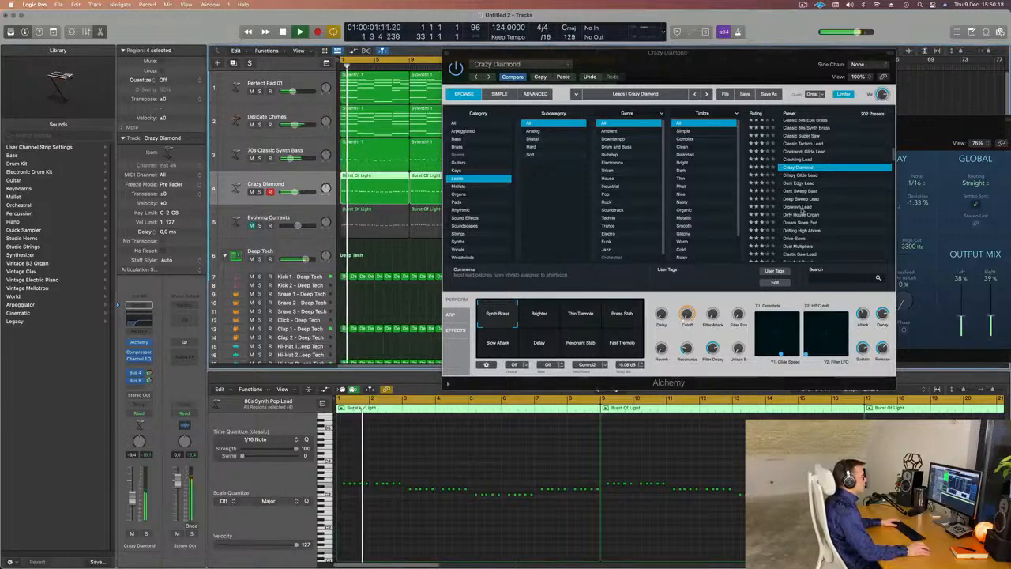
pyautogui.click(799, 207)
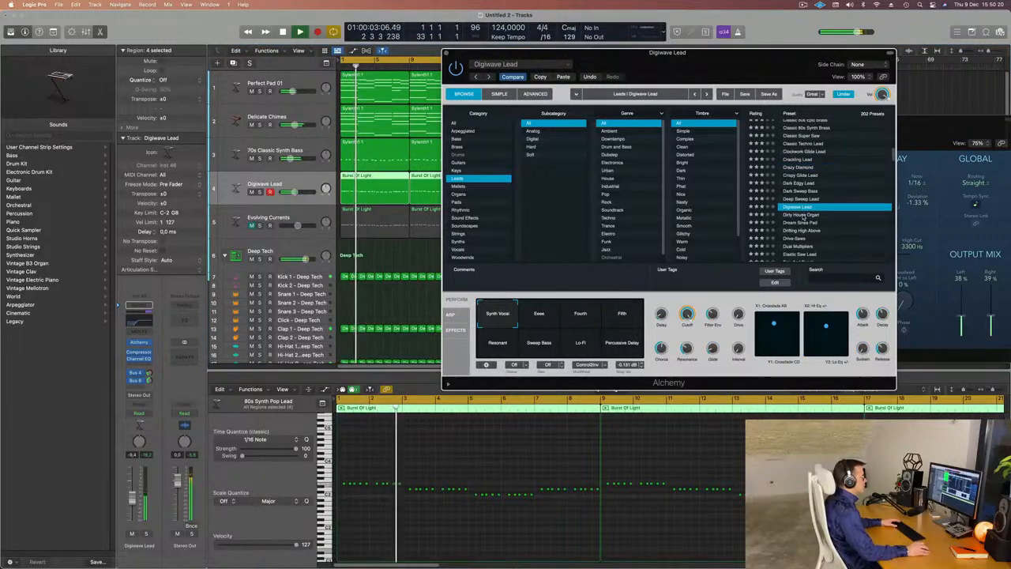
pyautogui.click(831, 216)
pyautogui.scroll(-3, 814, 215)
pyautogui.click(800, 210)
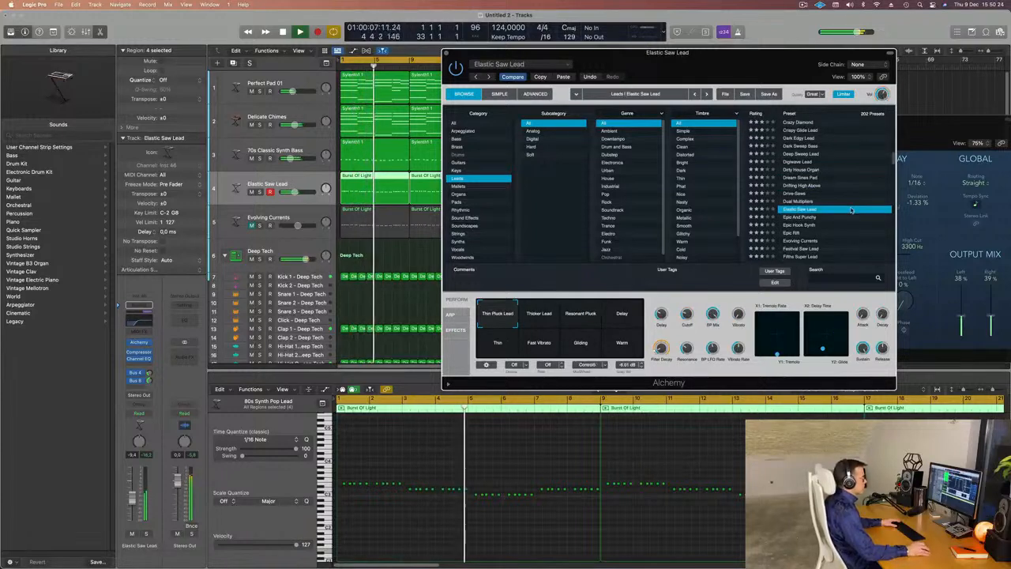
# Audition the Epic Rift and Gaseous Lead presets on the lead track
pyautogui.scroll(-1, 797, 212)
pyautogui.click(797, 211)
pyautogui.scroll(-5, 821, 215)
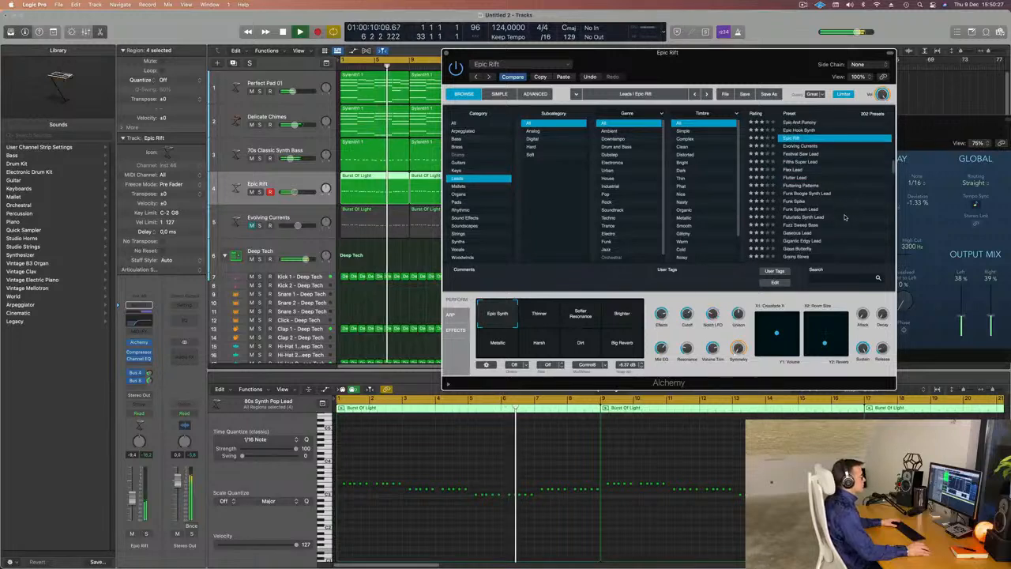
pyautogui.click(806, 233)
pyautogui.scroll(-3, 853, 217)
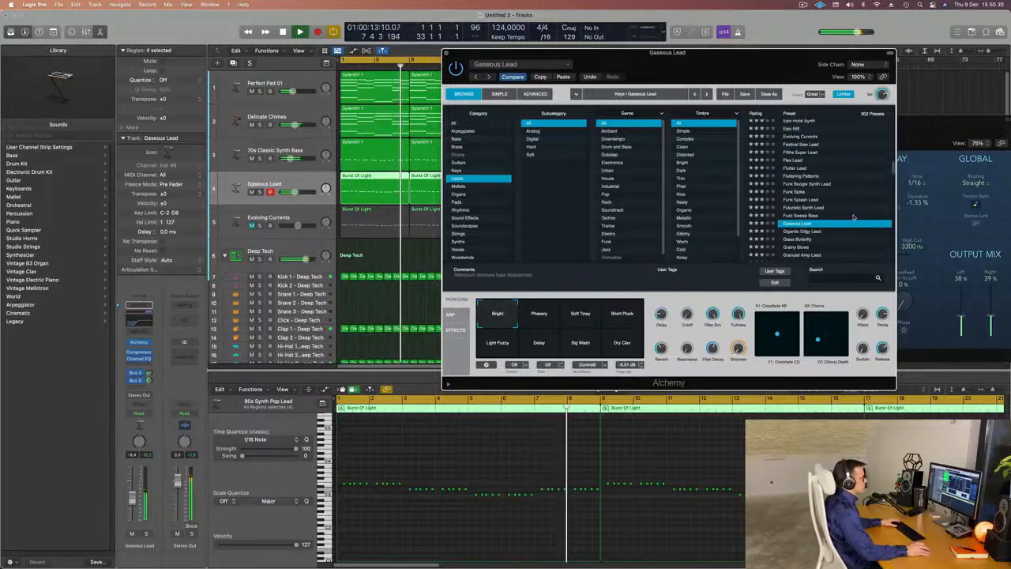
pyautogui.scroll(-1, 853, 217)
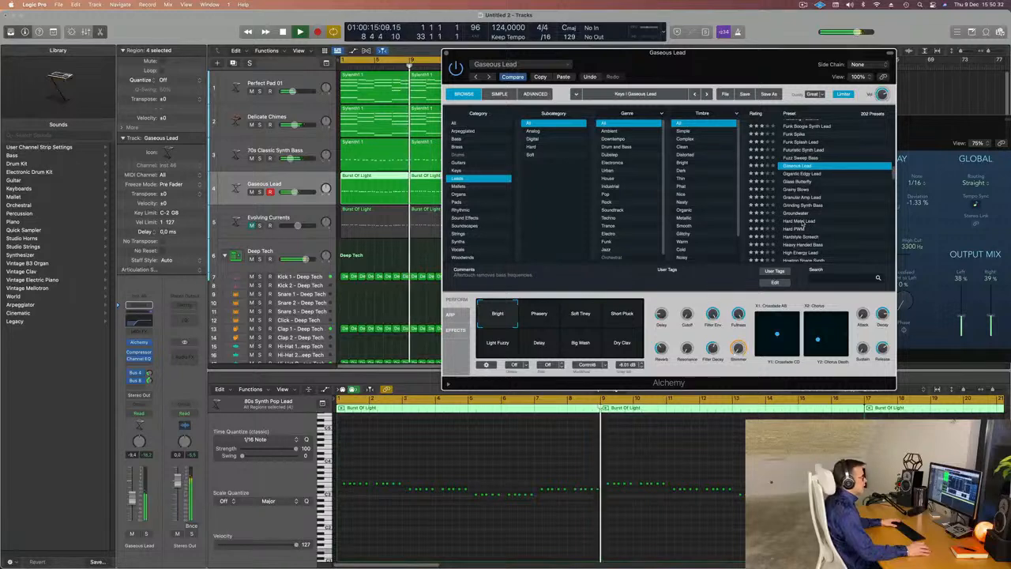
# Load the Hard Metal Lead preset and audition its variations, including Heavy Metal, Noisy Soft Attack and Minor Old School Stab
pyautogui.click(853, 221)
pyautogui.scroll(-3, 879, 194)
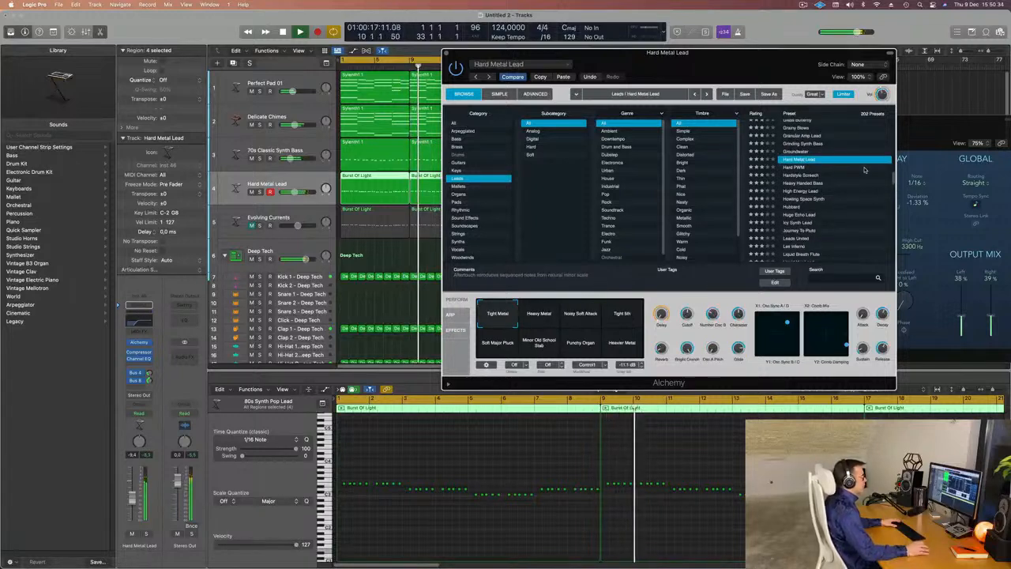
pyautogui.click(552, 326)
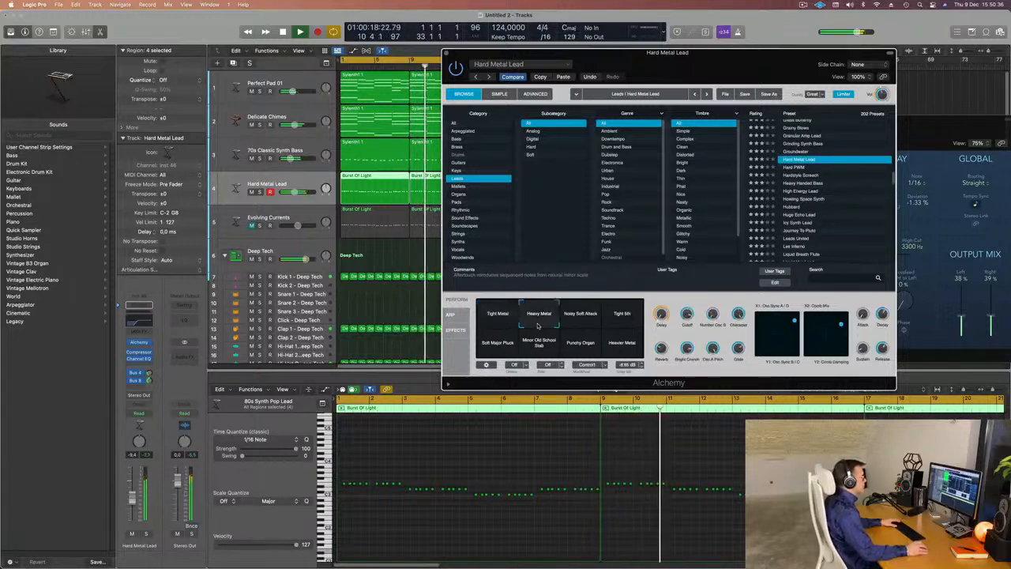
pyautogui.click(584, 320)
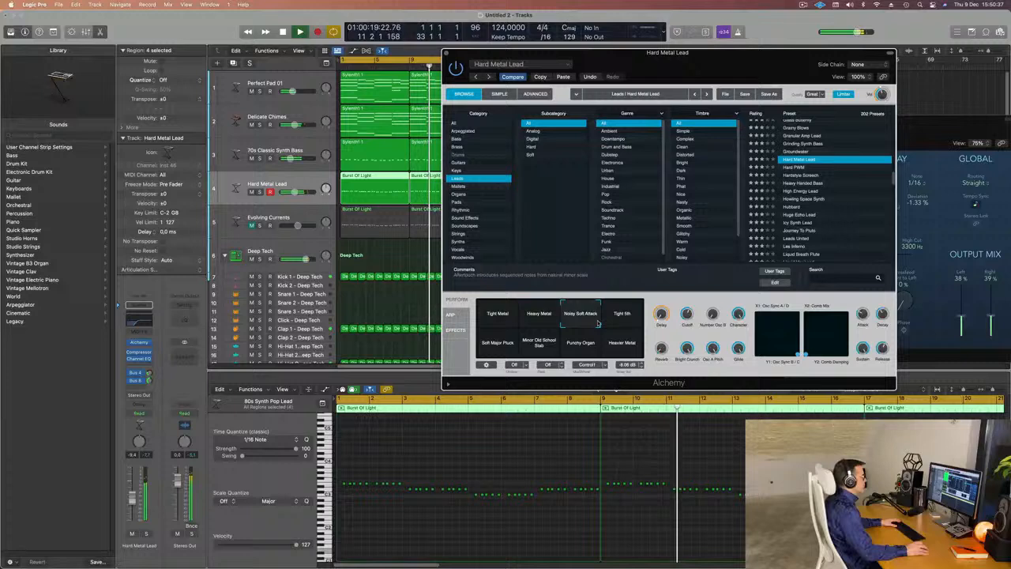
pyautogui.click(498, 342)
pyautogui.click(539, 348)
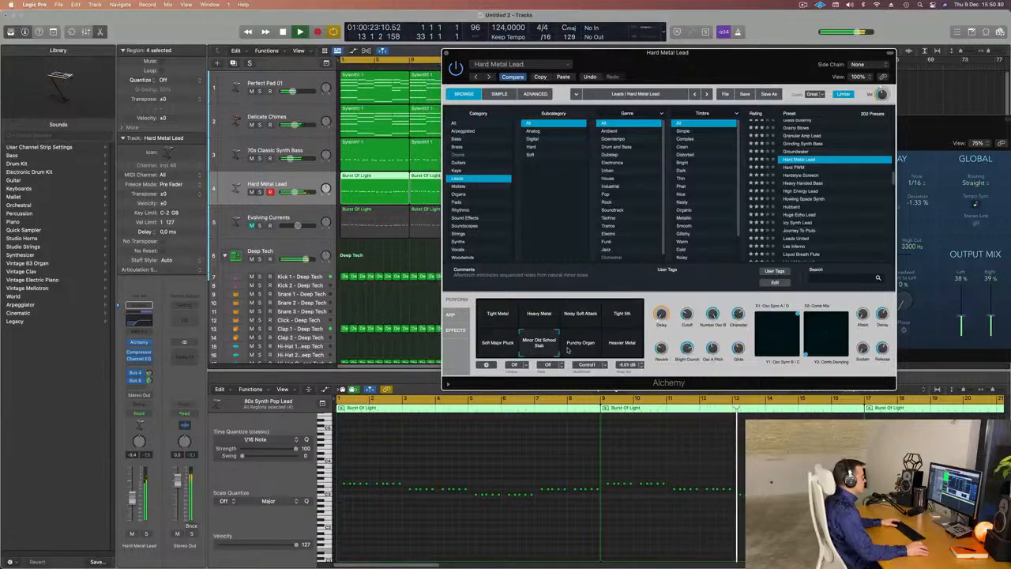
pyautogui.click(584, 347)
pyautogui.click(622, 344)
# Compare the Heavy Metal and Tight Metal variations during playback, settle on Tight Metal, and close Alchemy
pyautogui.click(542, 320)
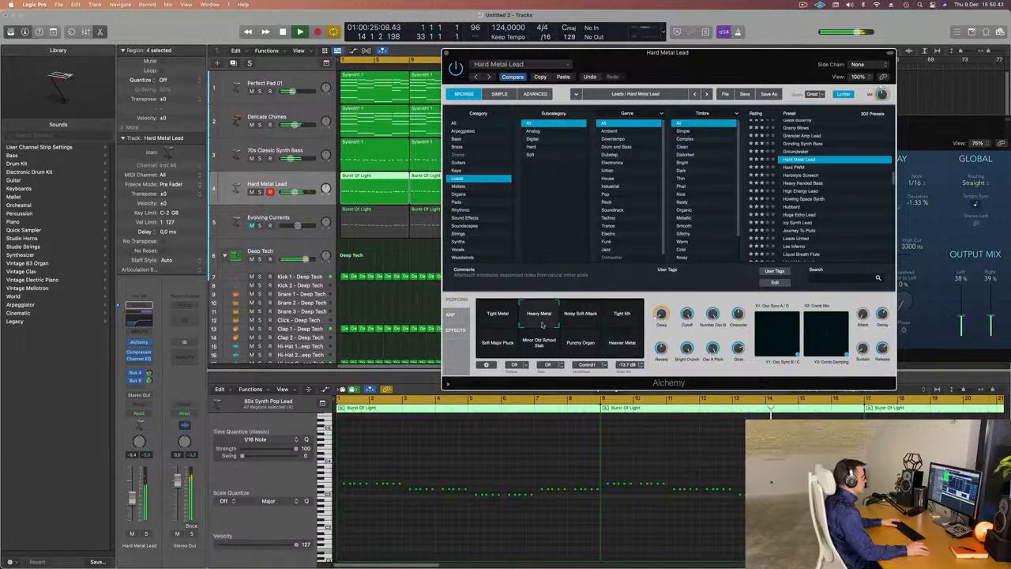
pyautogui.click(484, 311)
pyautogui.click(518, 309)
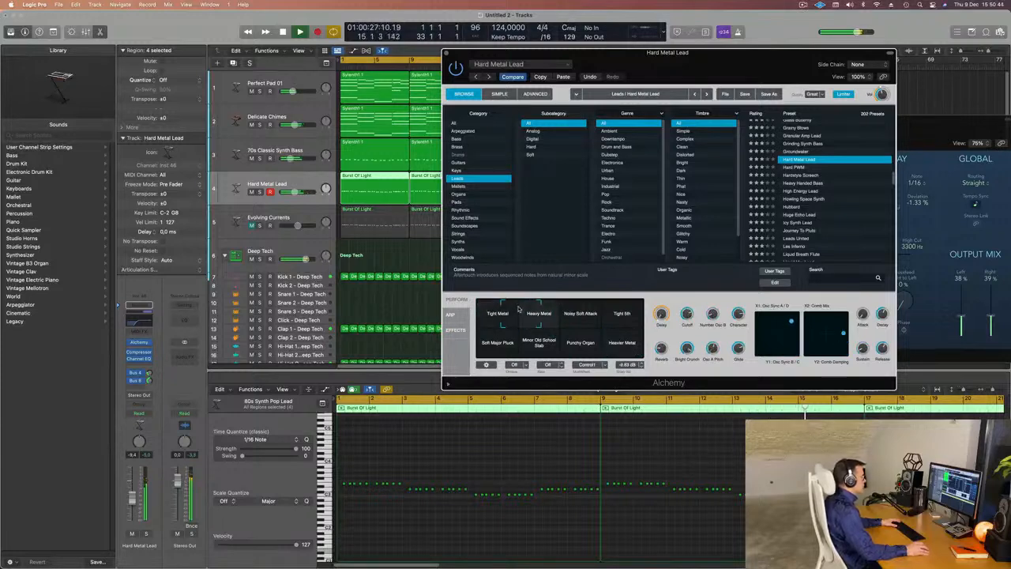
pyautogui.press('space')
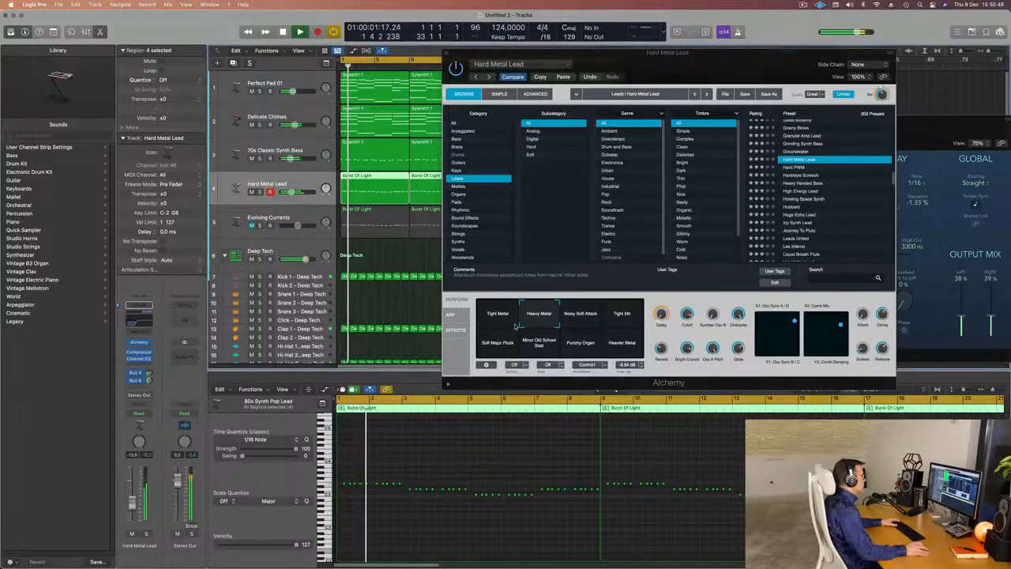
pyautogui.click(502, 318)
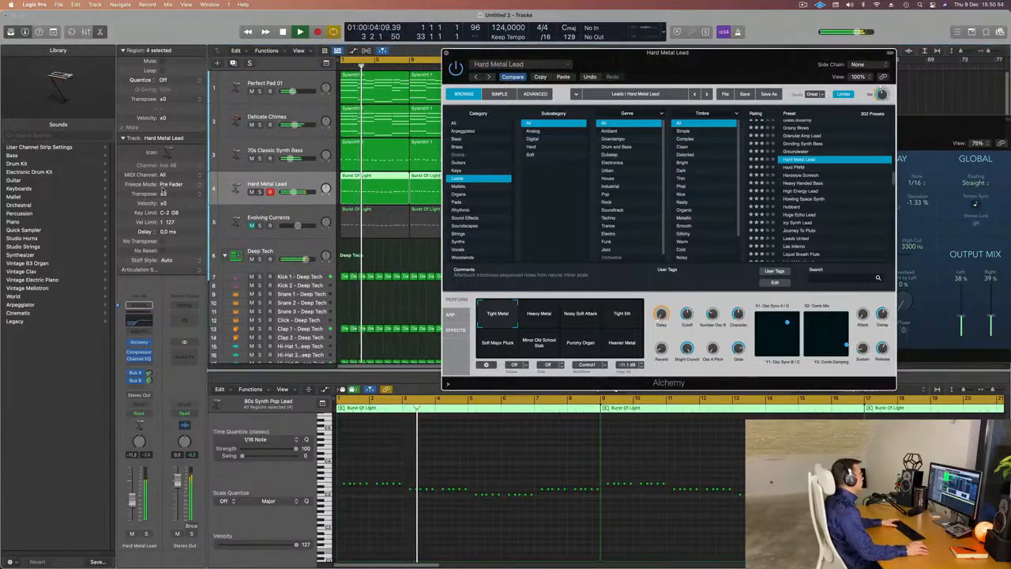
pyautogui.click(447, 56)
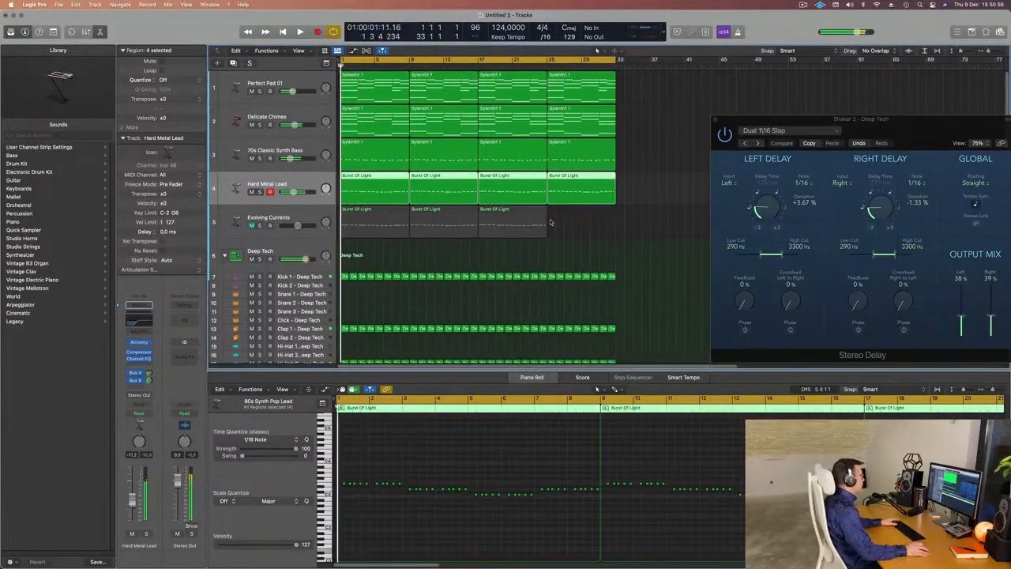
# Add a fourth Burst Of Light region on the Evolving Currents track to fill bars 25–32, unmute the track and play it
pyautogui.click(503, 213)
pyautogui.moveTo(503, 213); pyautogui.dragTo(574, 213)
pyautogui.click(252, 226)
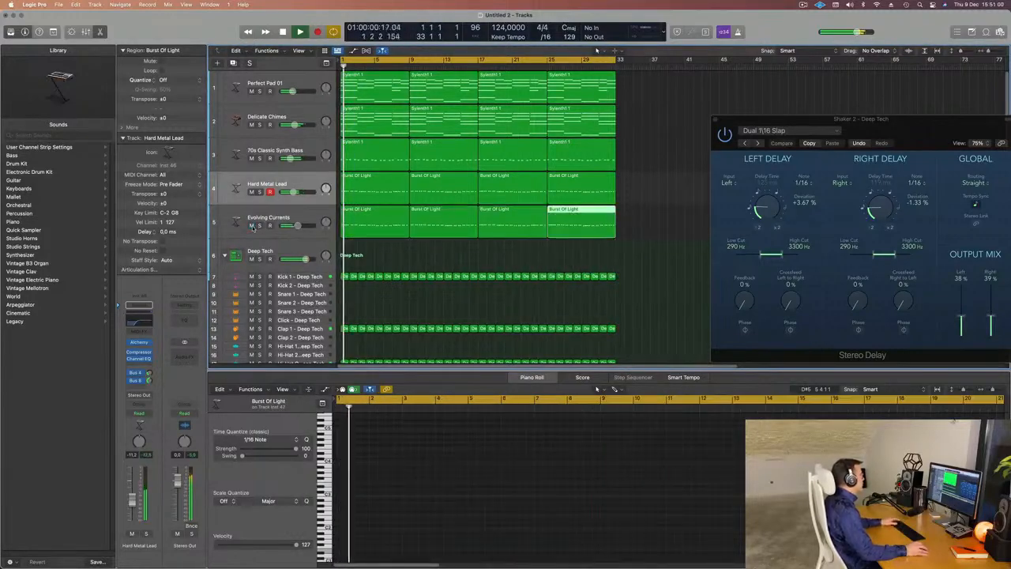
pyautogui.click(306, 215)
pyautogui.press('space')
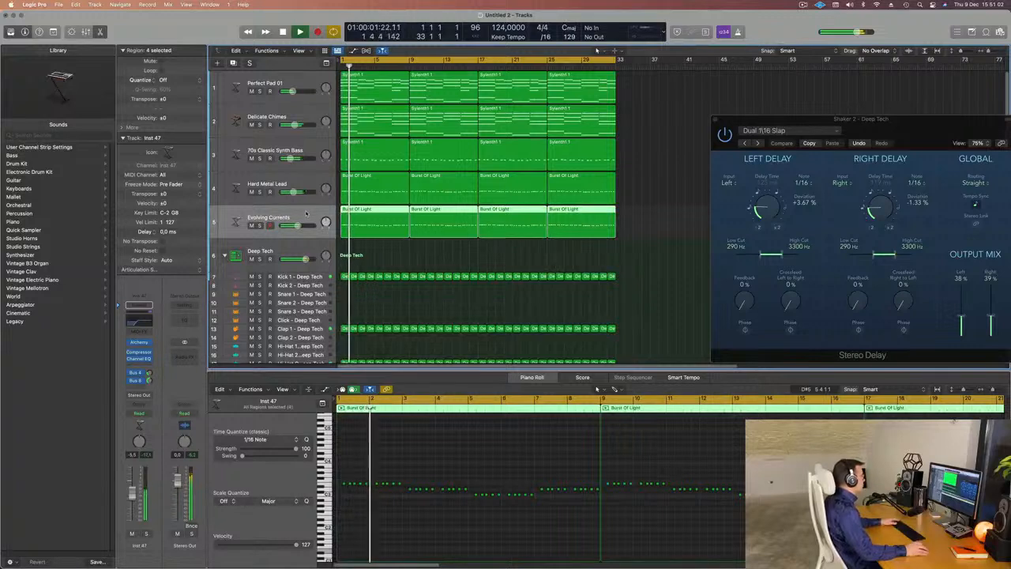
# Lower the Hard Metal Lead volume to -13.6 dB and compare the mix with the track muted and unmuted
pyautogui.click(288, 186)
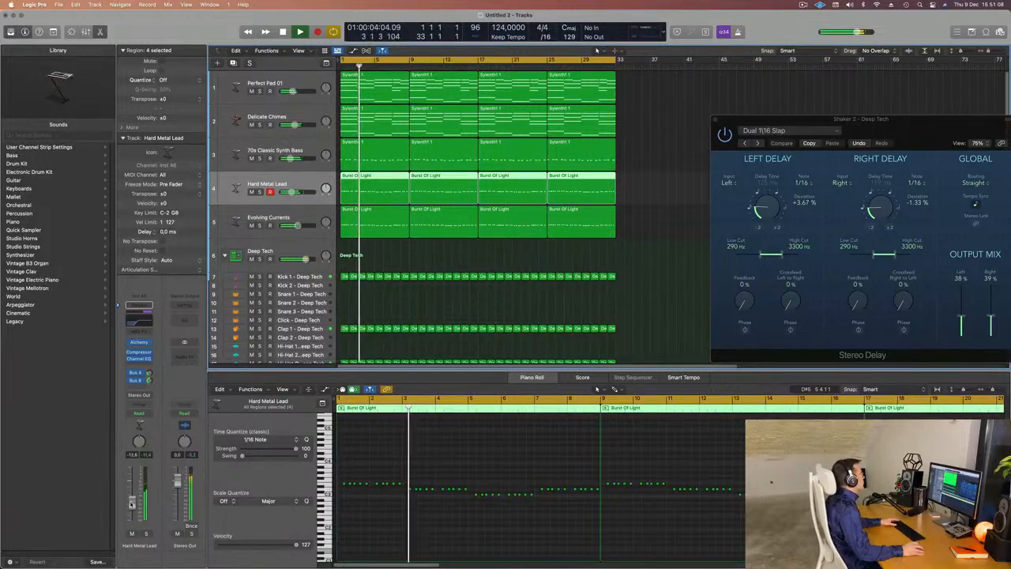
pyautogui.click(132, 534)
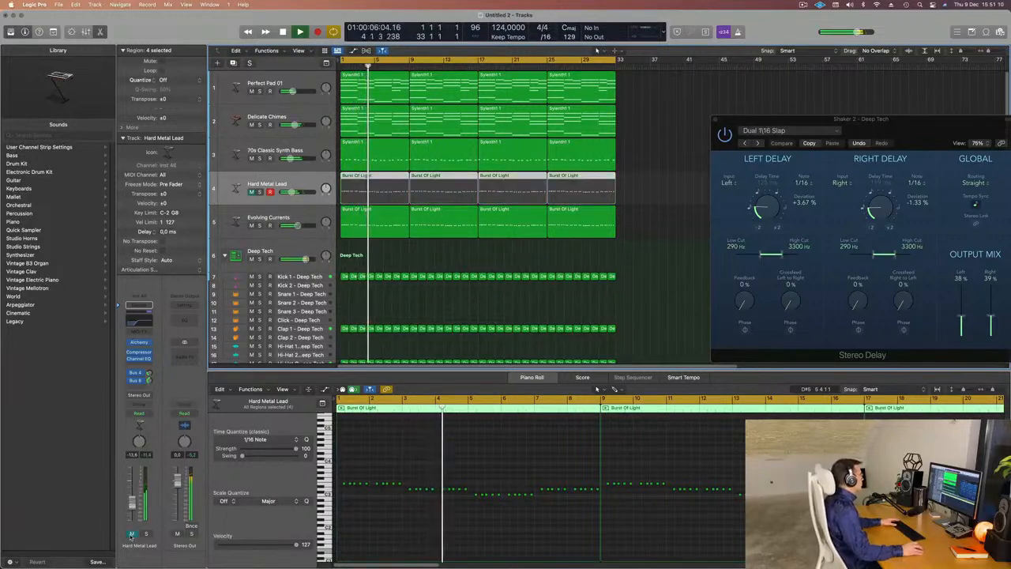
pyautogui.click(132, 534)
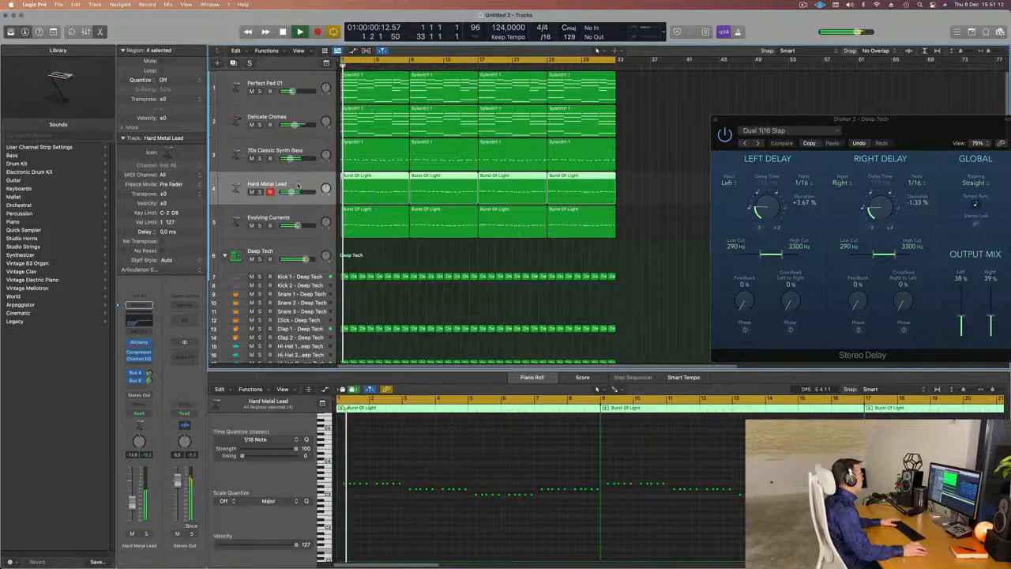
# Select the Hard Metal Lead and Inst 47 channels in the mixer, audition them soloed, and route both outputs to Bus 9
pyautogui.press('x')
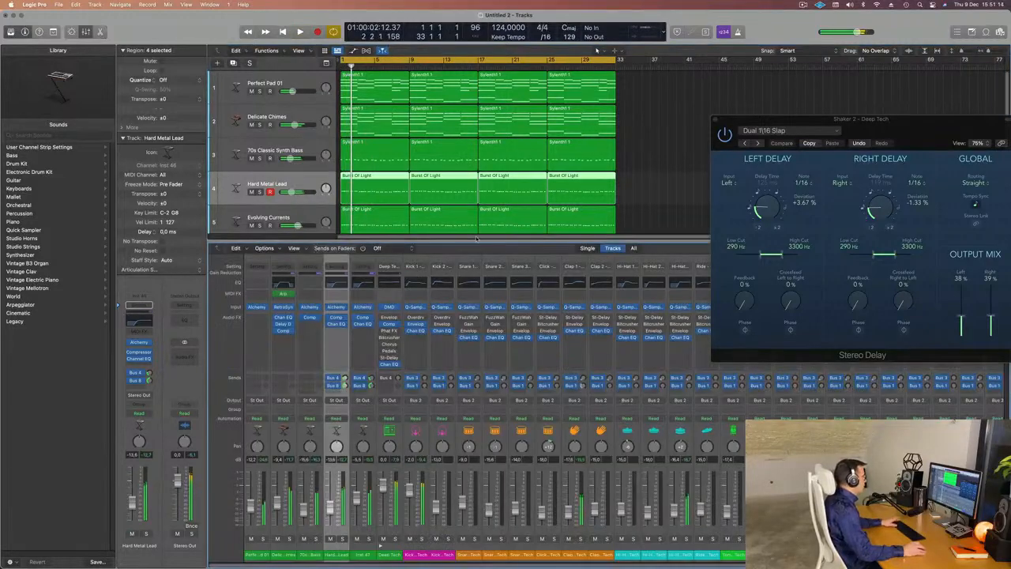
pyautogui.keyDown('shift'); pyautogui.click(364, 554); pyautogui.keyUp('shift')
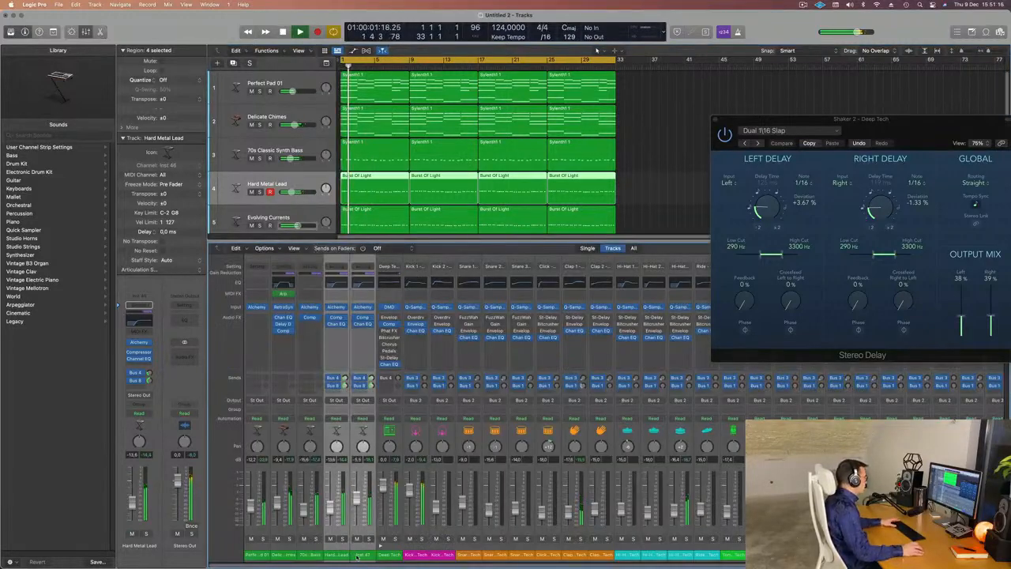
pyautogui.click(368, 539)
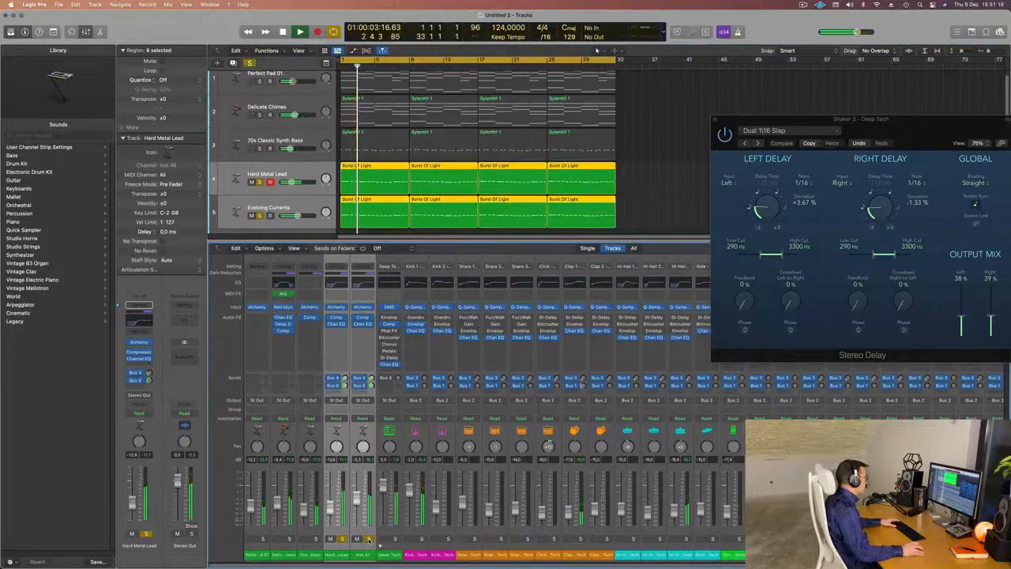
pyautogui.click(369, 538)
pyautogui.press('space')
pyautogui.click(367, 401)
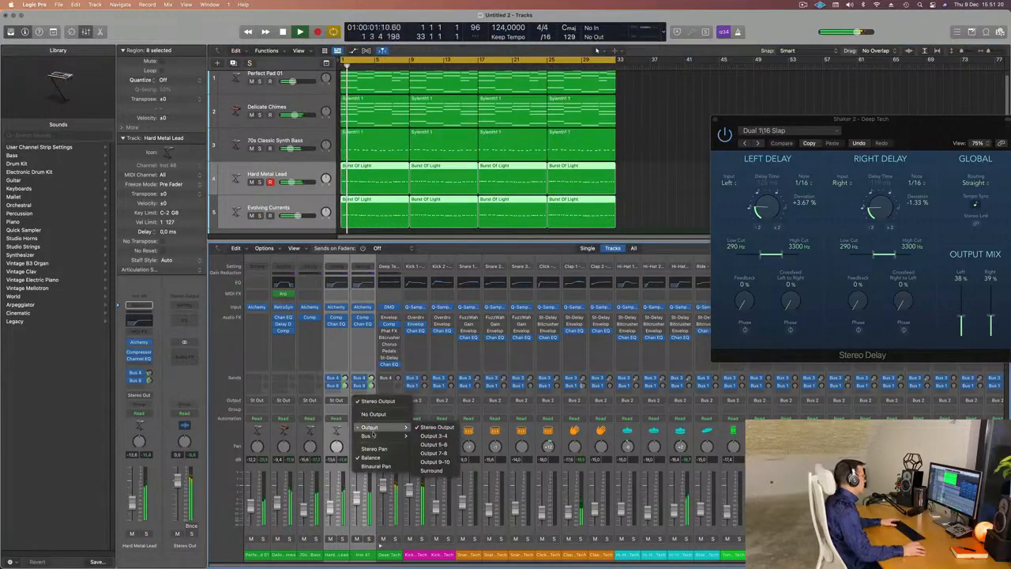
pyautogui.moveTo(395, 435)
pyautogui.click(399, 280)
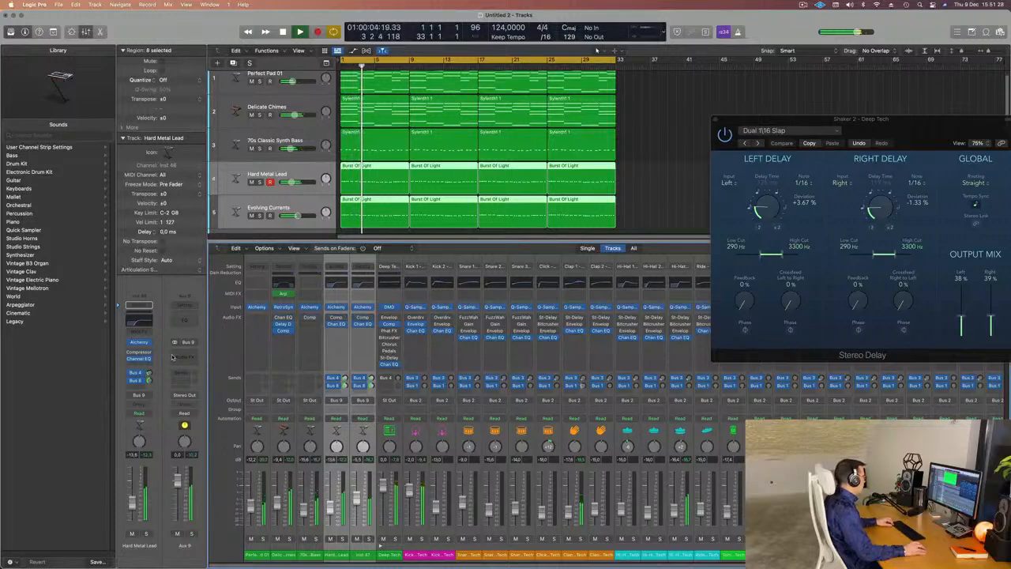
# Place a Compressor on the Bus 9 aux channel and open its settings
pyautogui.click(359, 345)
pyautogui.click(338, 355)
pyautogui.click(333, 358)
pyautogui.click(306, 385)
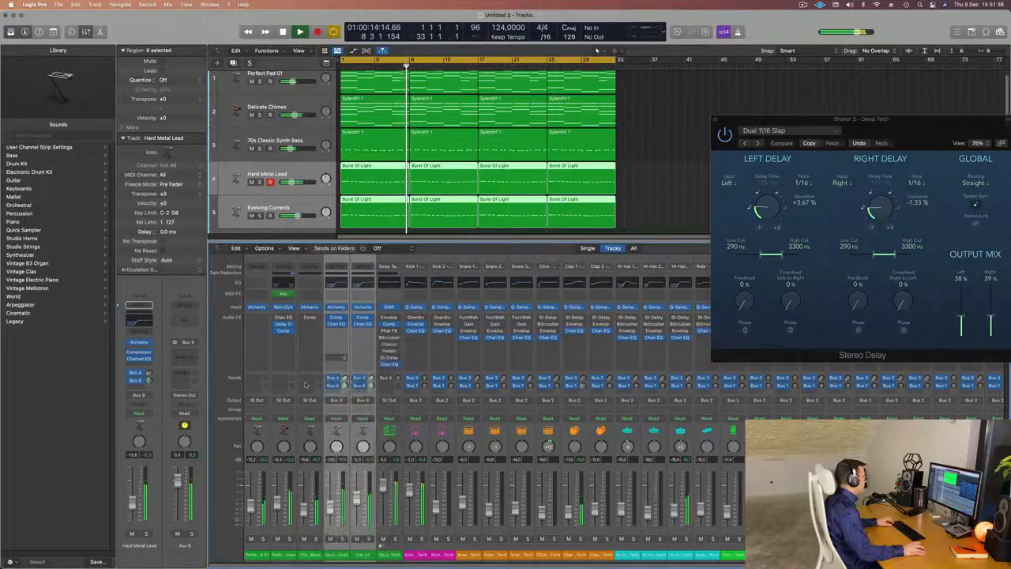
pyautogui.click(340, 557)
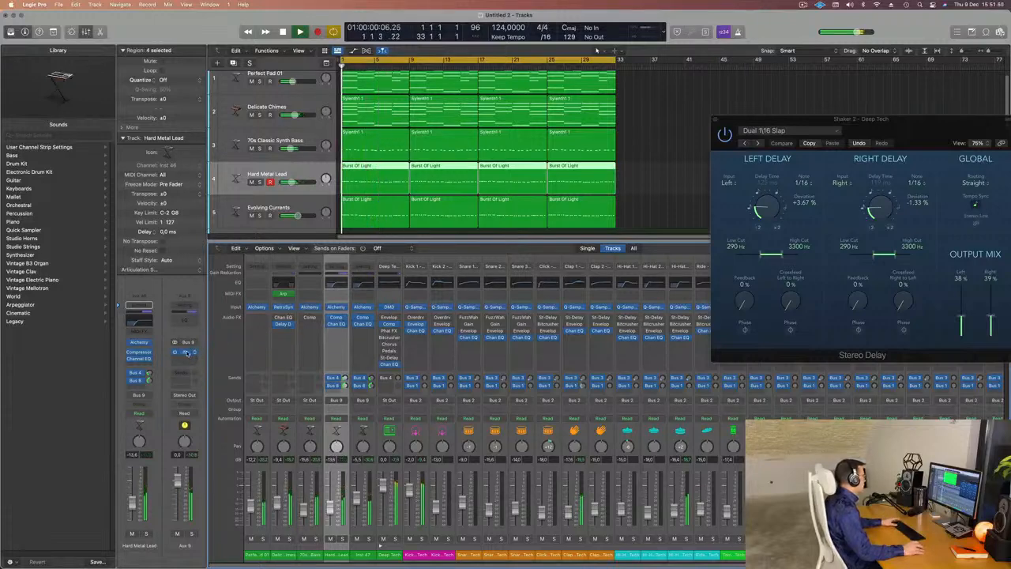
pyautogui.click(186, 353)
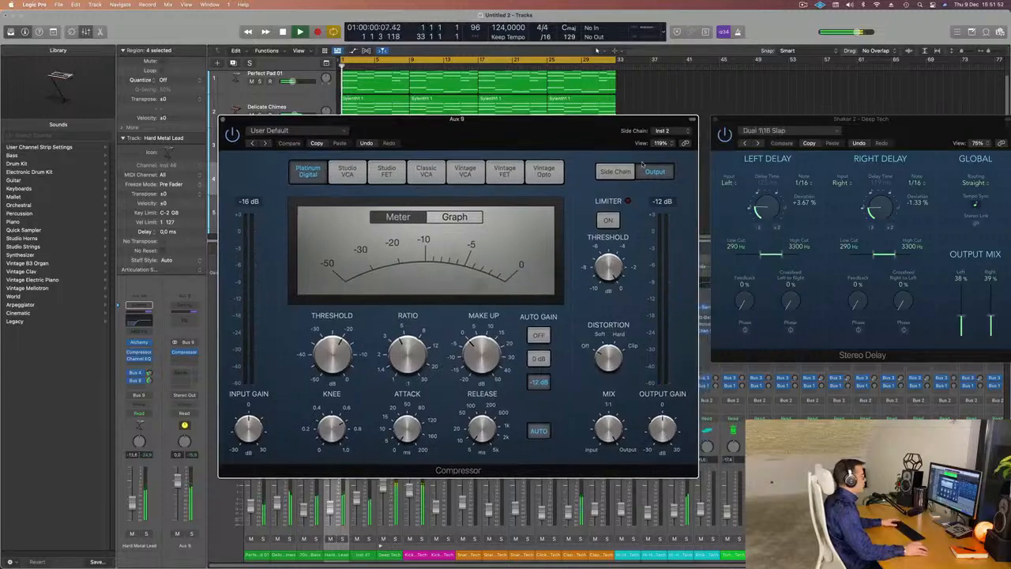
# Set the Aux 9 compressor's side chain to Internal, threshold to -28.5 dB and release to 290 ms during playback
pyautogui.click(662, 131)
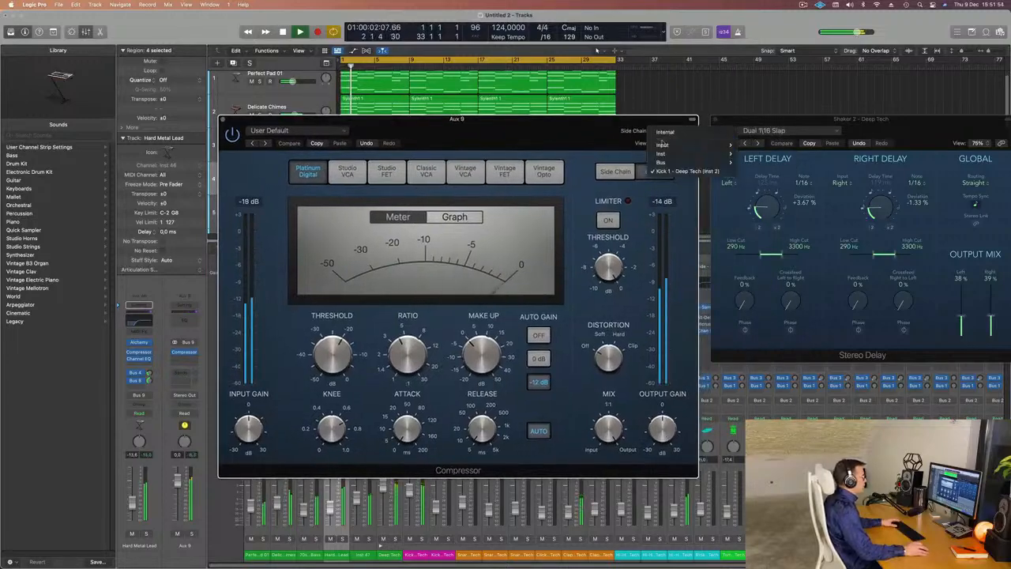
pyautogui.moveTo(608, 139); pyautogui.dragTo(617, 137)
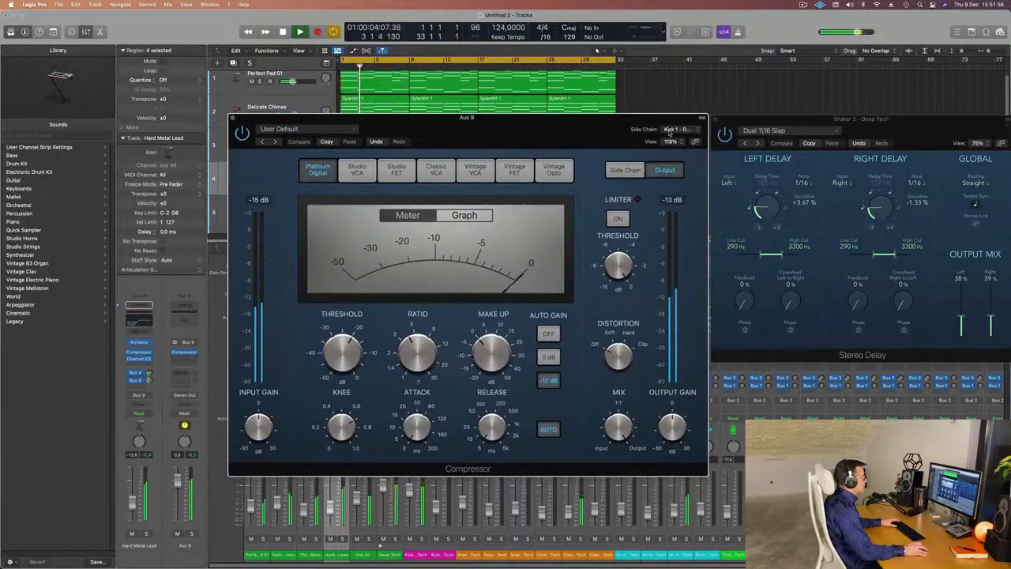
pyautogui.click(672, 129)
pyautogui.click(554, 139)
pyautogui.moveTo(554, 139); pyautogui.dragTo(621, 129)
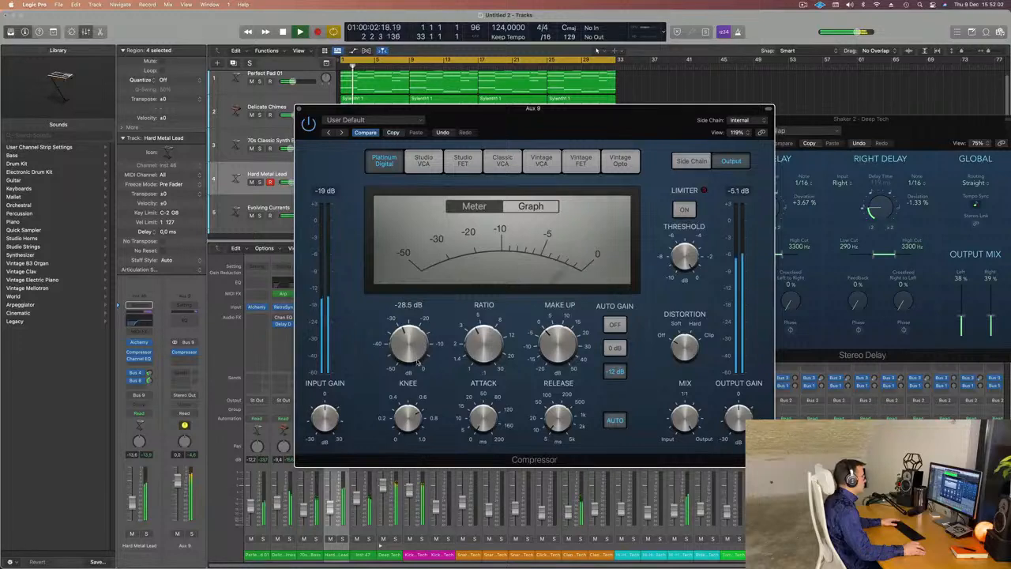
pyautogui.moveTo(558, 423)
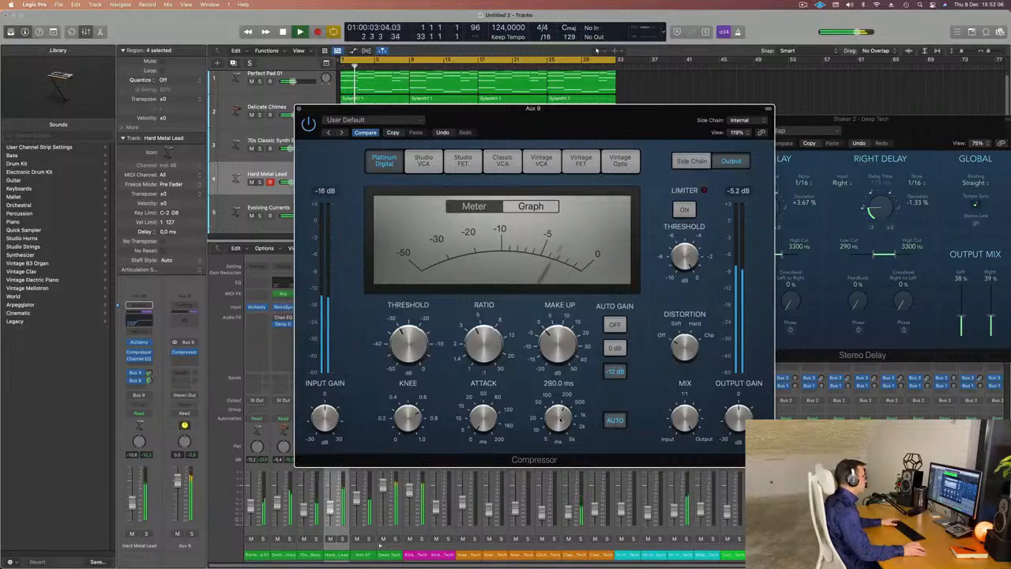
pyautogui.press('space')
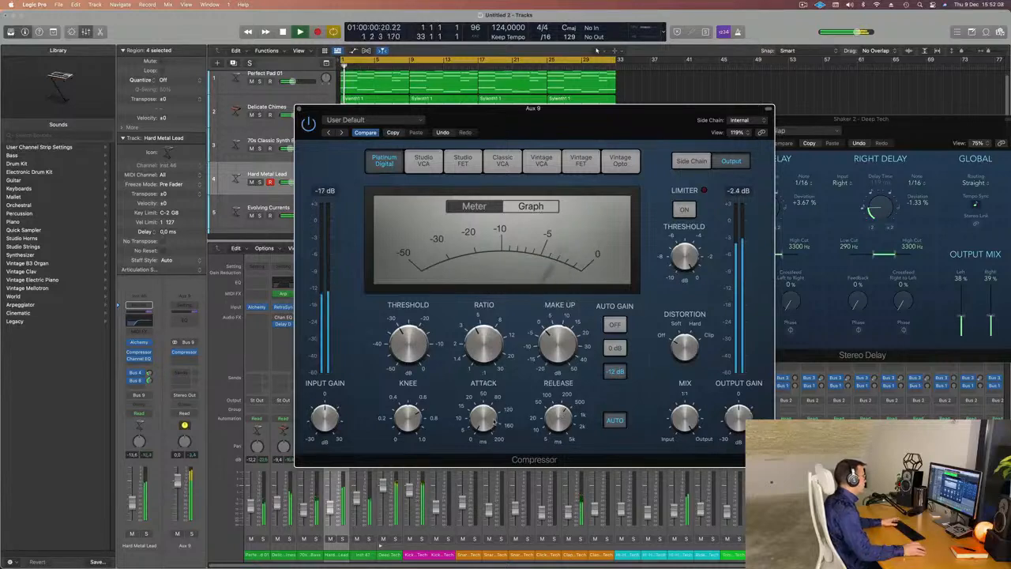
pyautogui.press('Return')
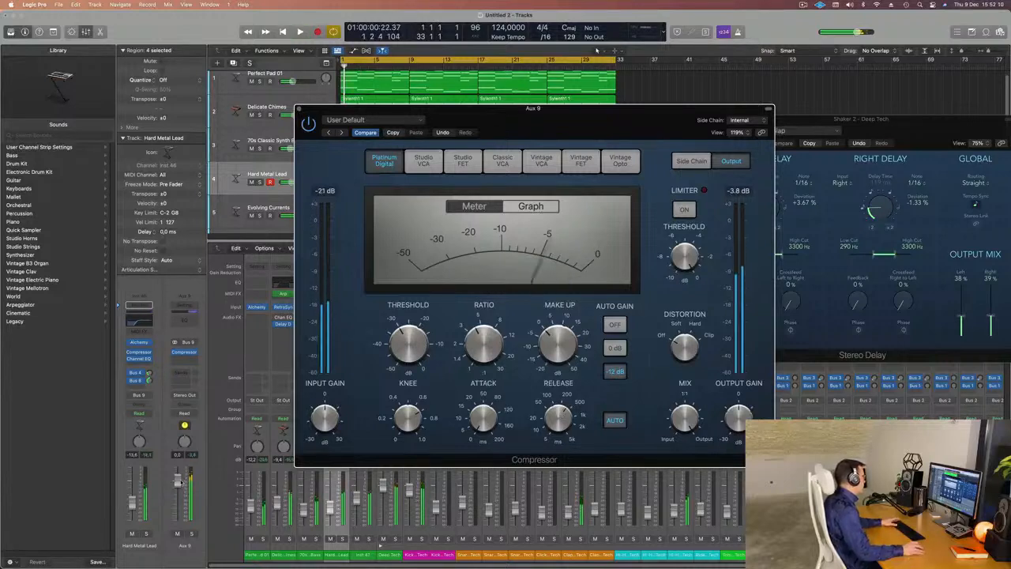
# Lower the Aux 9 volume to about -6.6 dB and close the Compressor and Stereo Delay windows
pyautogui.click(180, 507)
pyautogui.press('space')
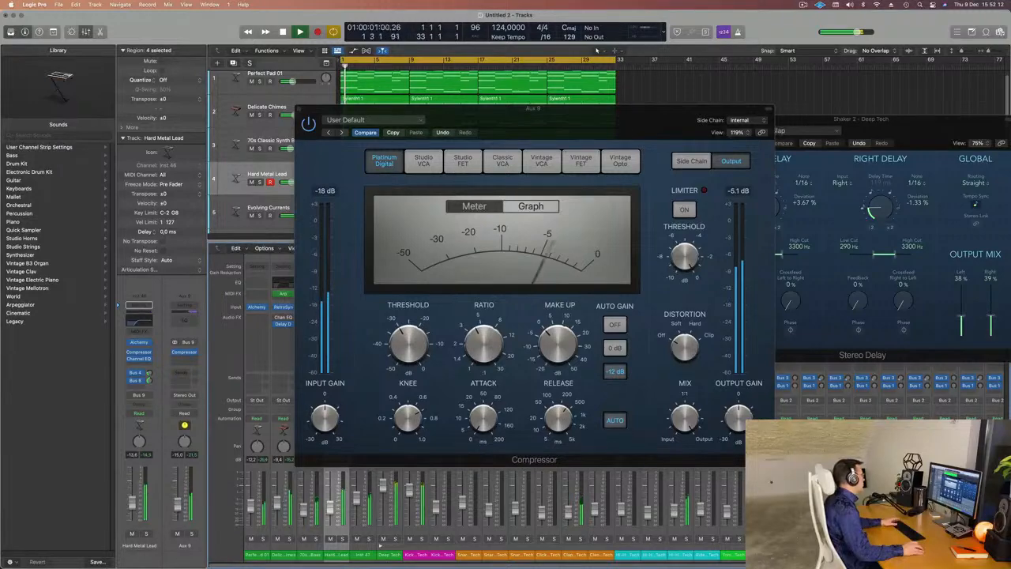
pyautogui.click(303, 109)
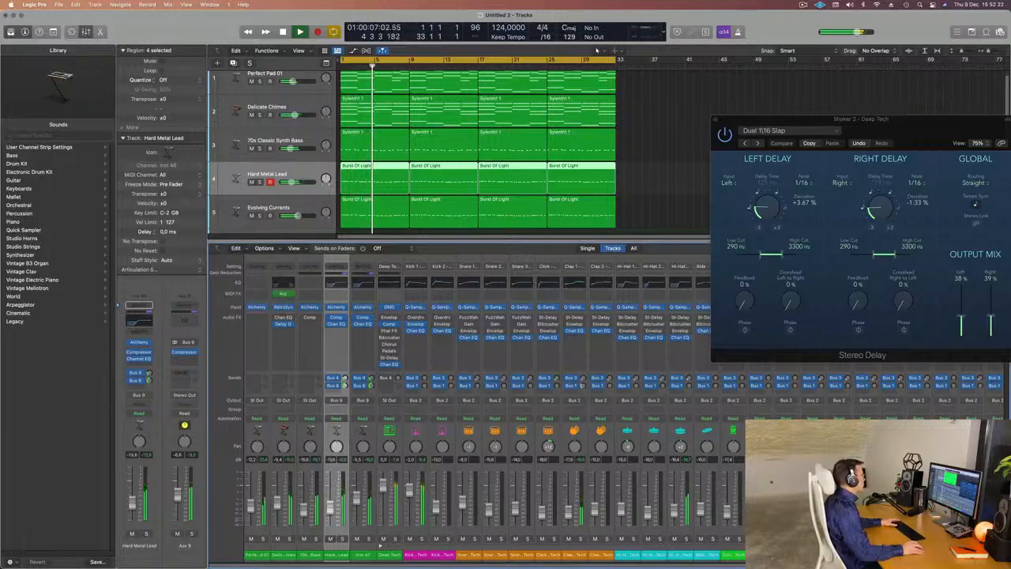
pyautogui.moveTo(869, 119); pyautogui.dragTo(495, 149)
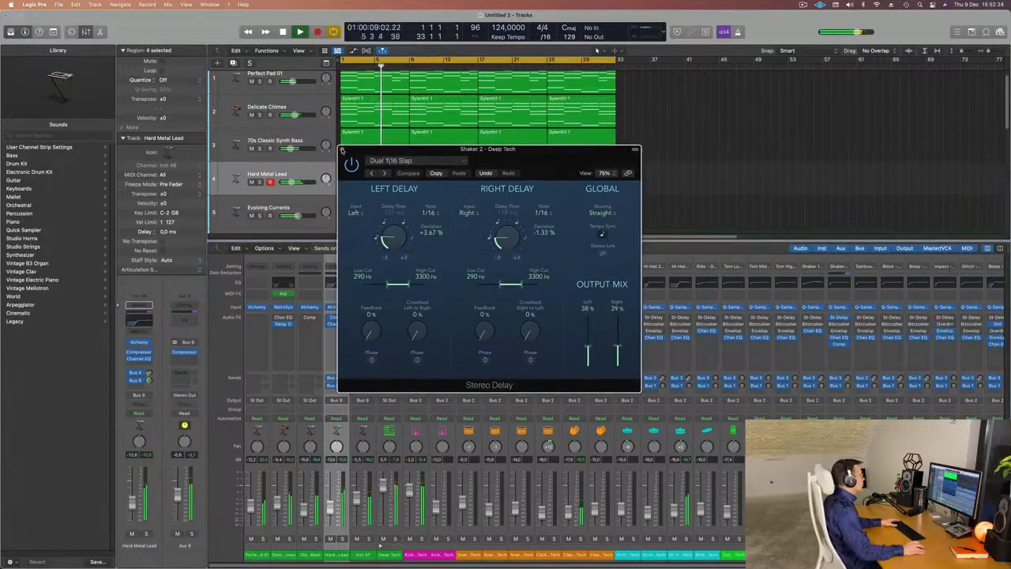
pyautogui.click(342, 151)
# Close the mixer and zoom the arrangement so all tracks and the full 32 bars are in view
pyautogui.click(803, 6)
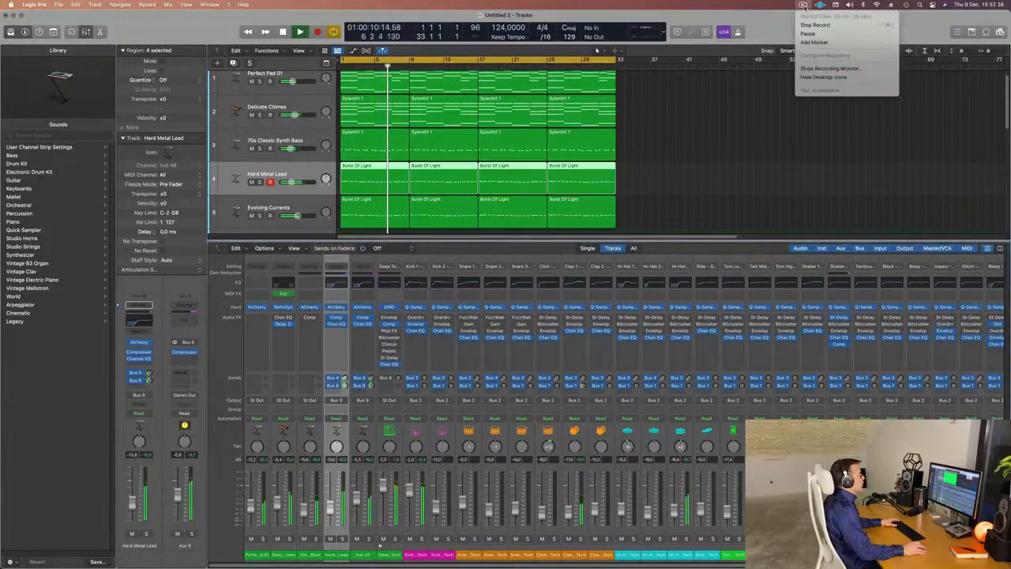
pyautogui.click(743, 99)
pyautogui.press('x')
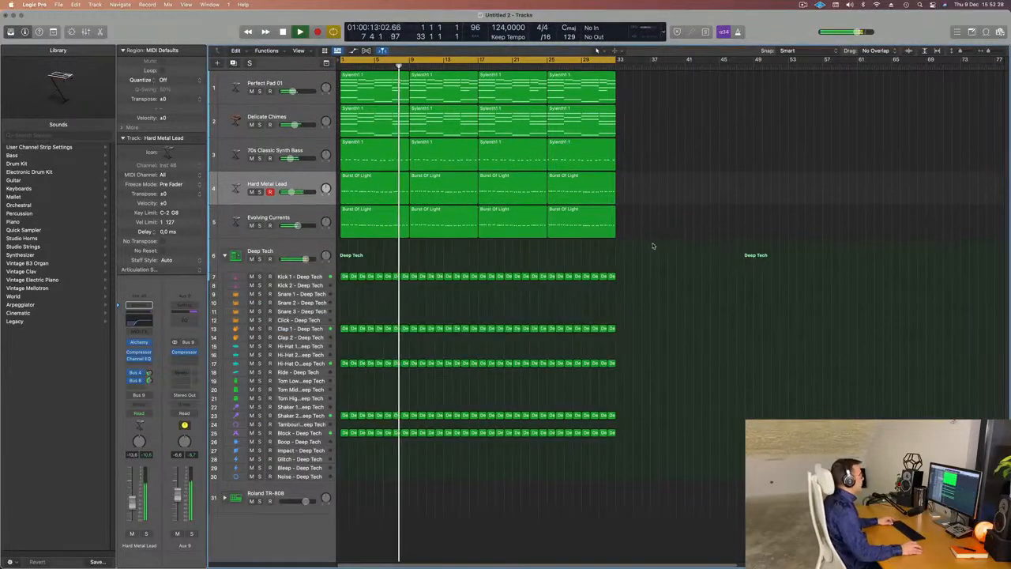
pyautogui.scroll(-4, 661, 255)
pyautogui.hscroll(4, 679, 293)
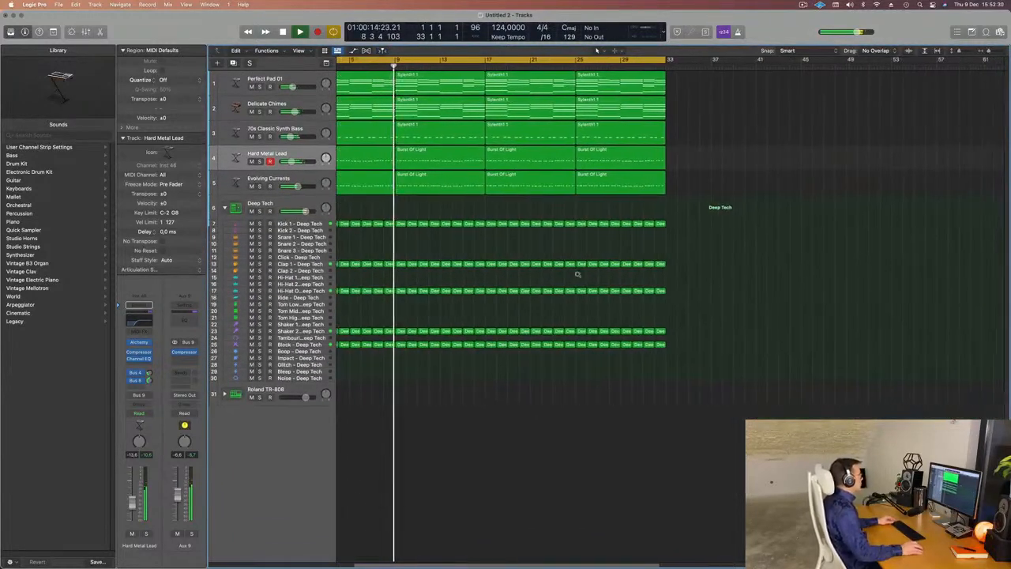
pyautogui.hscroll(-2, 577, 274)
pyautogui.hscroll(-2, 366, 230)
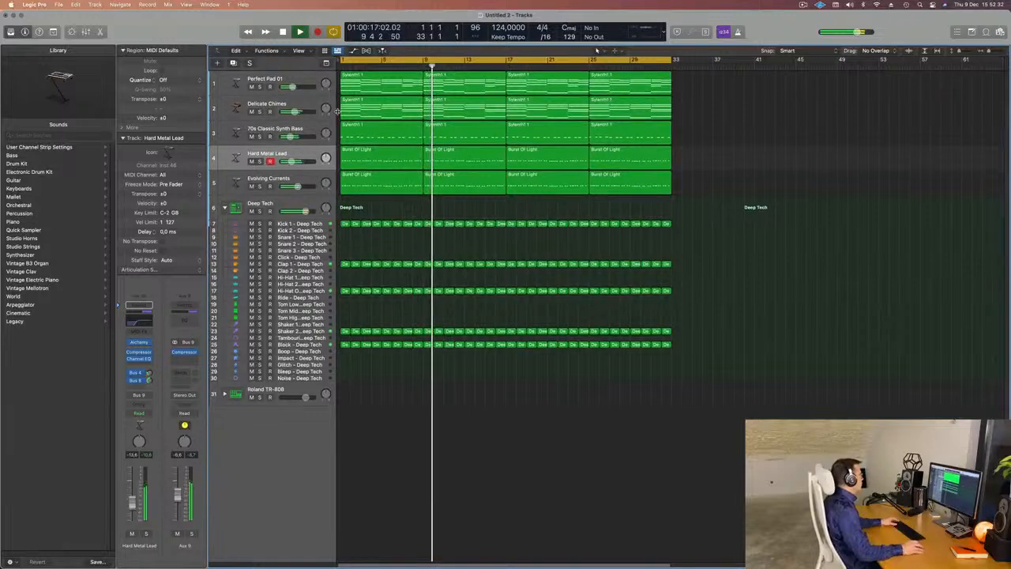
# Raise the 70s Classic Synth Bass volume to about -11.6 dB and play the project from the start
pyautogui.click(259, 137)
pyautogui.click(259, 136)
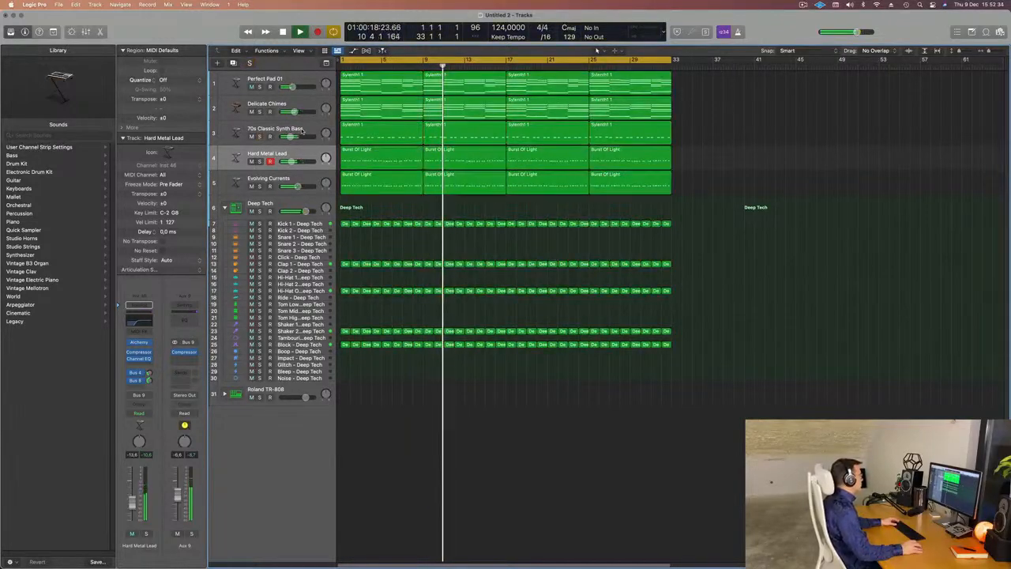
pyautogui.click(301, 128)
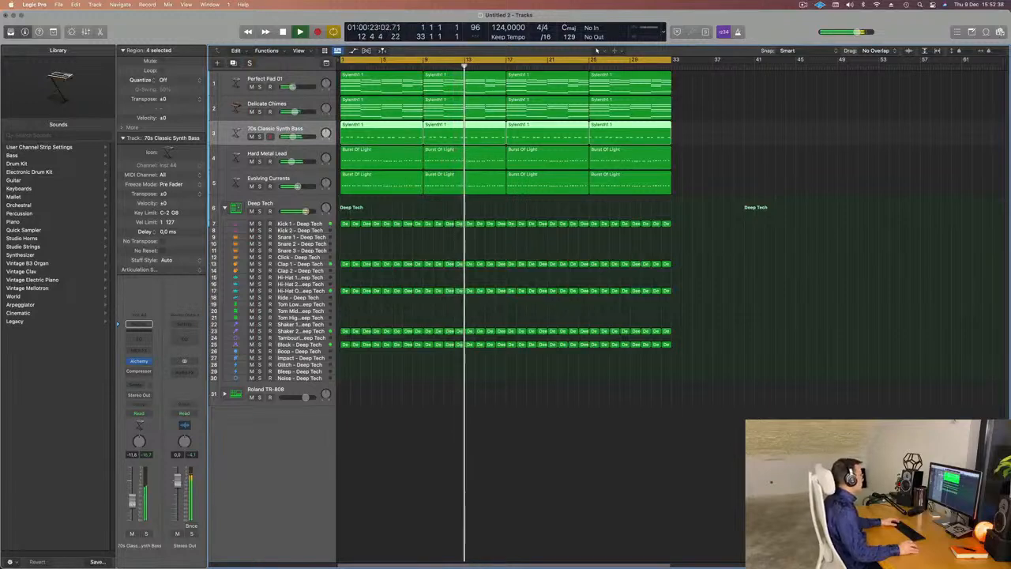
pyautogui.press('Return')
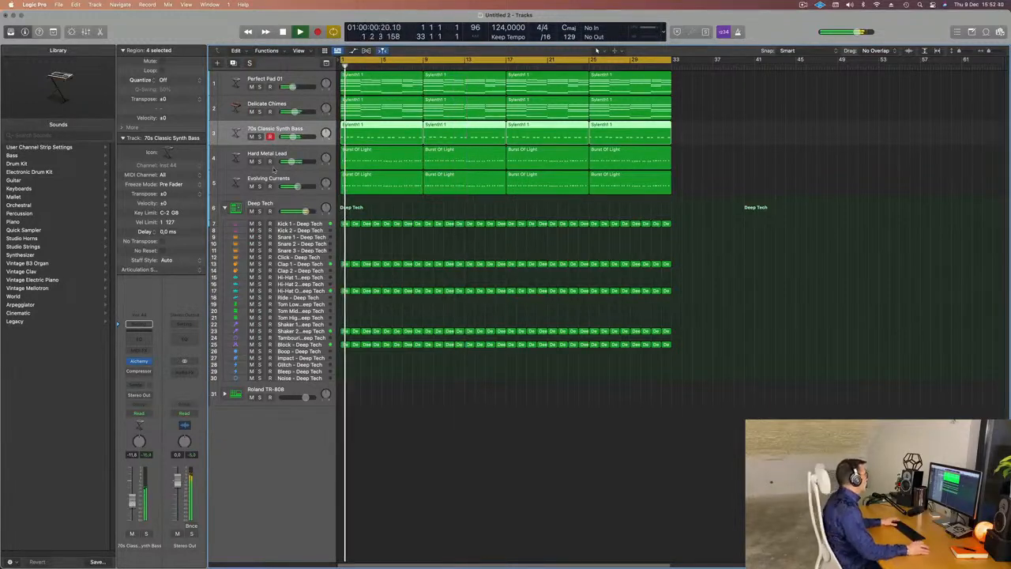
# Create an arrangement track for the Aux 9 channel strip that the Evolving Currents track feeds
pyautogui.click(307, 179)
pyautogui.press('space')
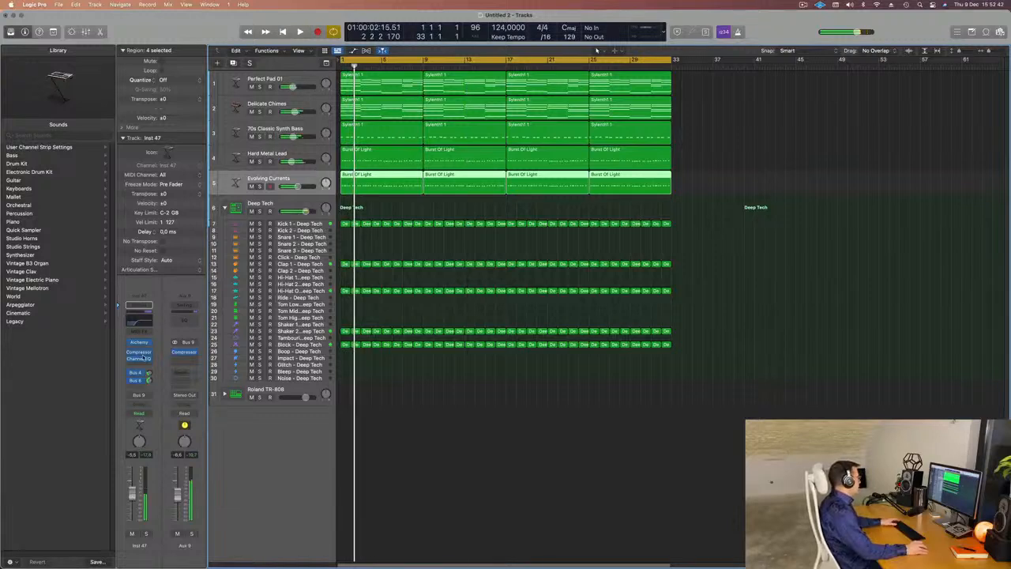
pyautogui.press('space')
pyautogui.rightClick(182, 546)
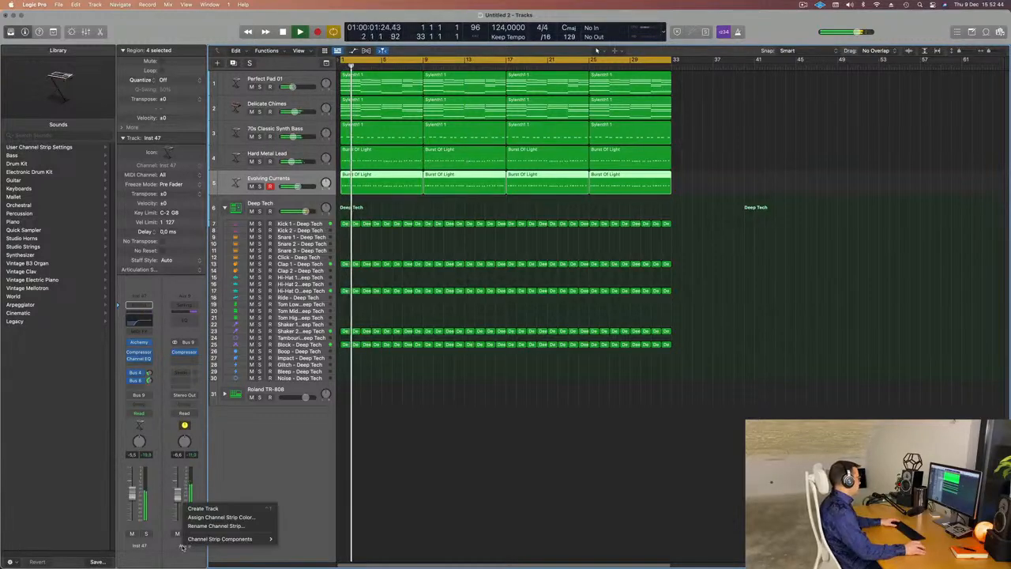
pyautogui.click(203, 508)
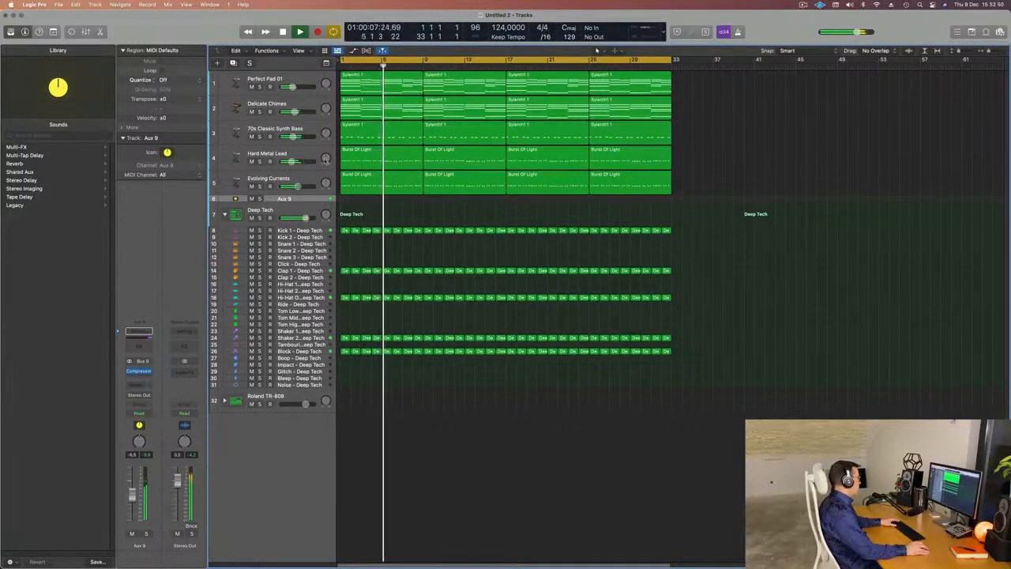
# Enlarge the Aux 9 track with Track Zoom and set its volume to -10.4 dB
pyautogui.press('ctrl+alt+super+t')
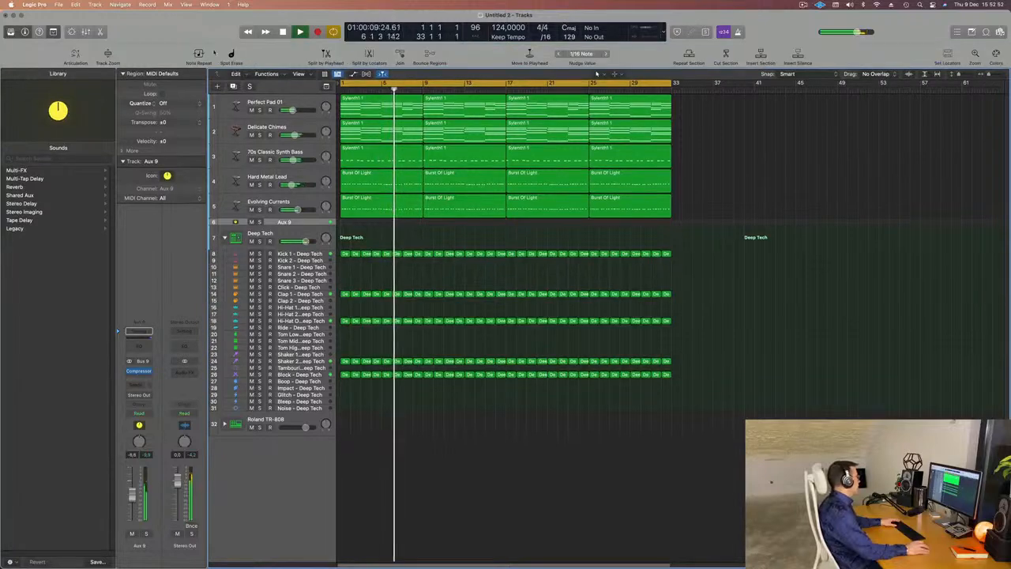
pyautogui.moveTo(278, 225)
pyautogui.mouseDown()
pyautogui.moveTo(278, 247)
pyautogui.moveTo(293, 239)
pyautogui.mouseUp()
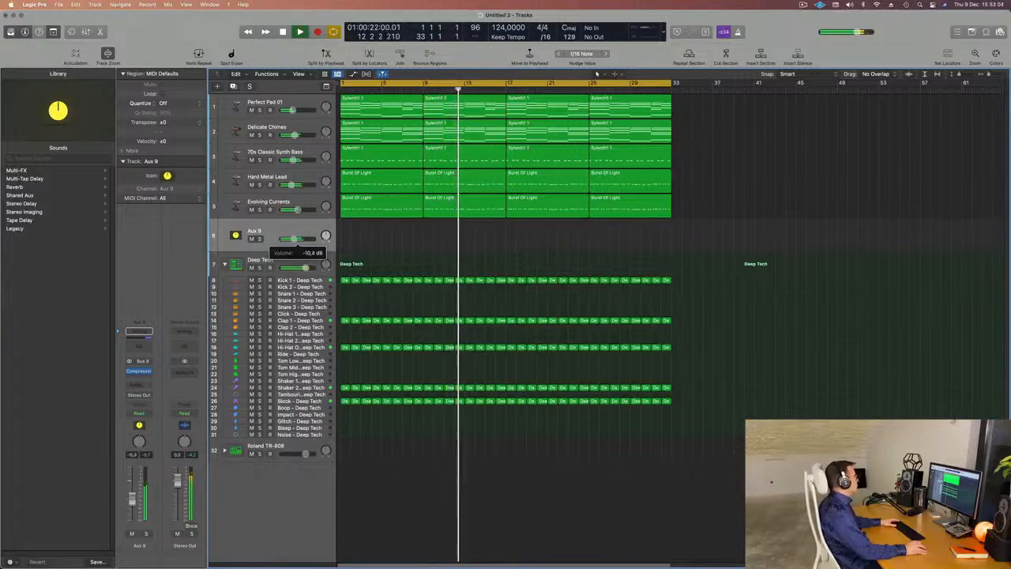
# Play the project from the start with the Delicate Chimes track muted
pyautogui.press('Return')
pyautogui.click(252, 135)
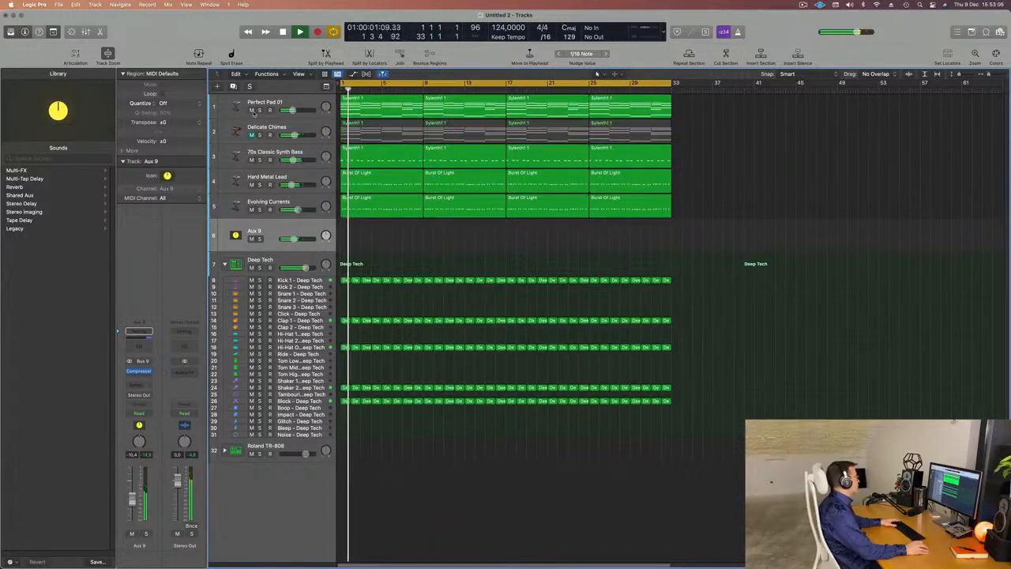
pyautogui.press('super+Left')
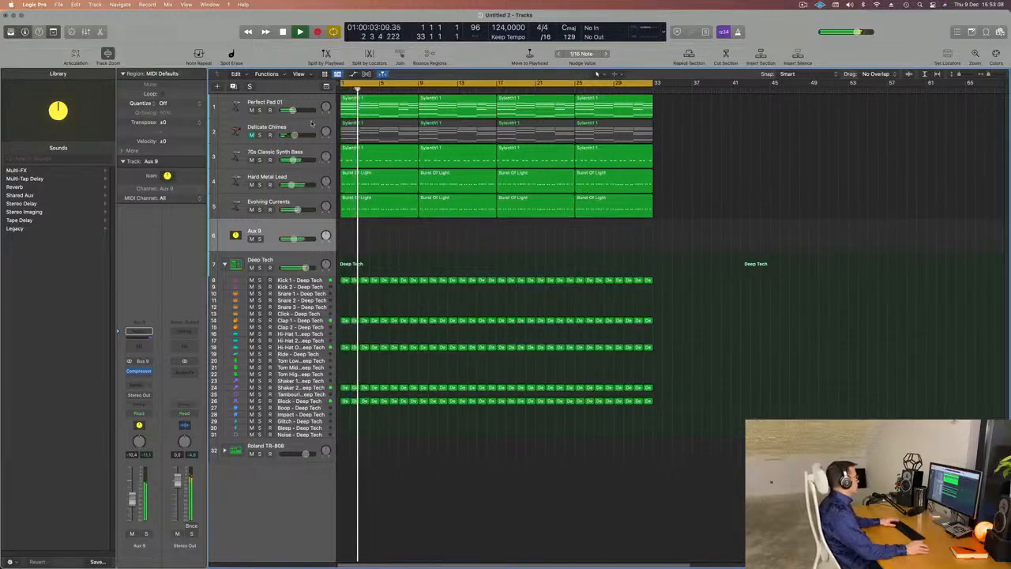
pyautogui.press('super+Left')
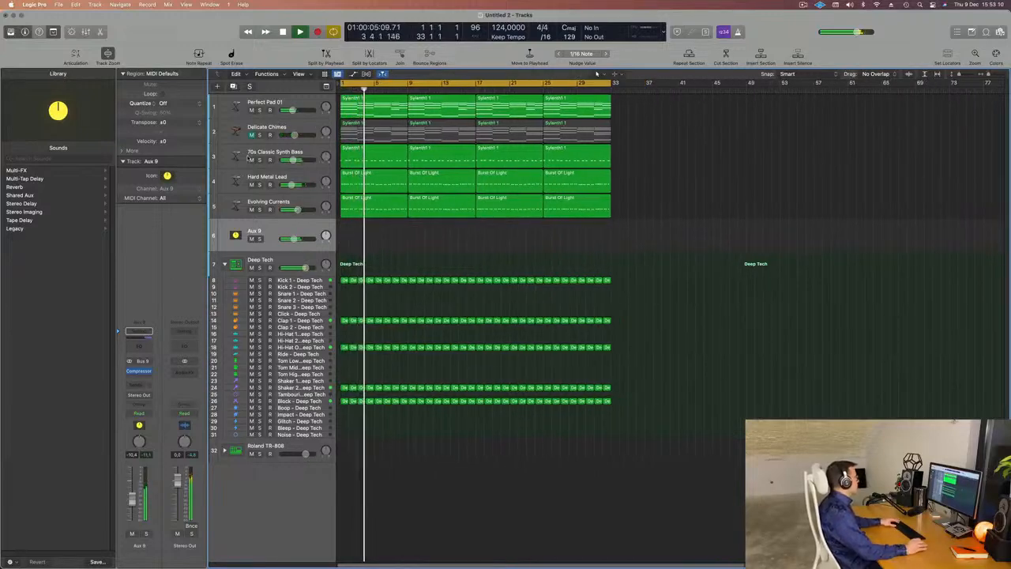
# Open Alchemy on the Perfect Pad 01 track and raise the filter Cutoff knob during playback
pyautogui.click(289, 103)
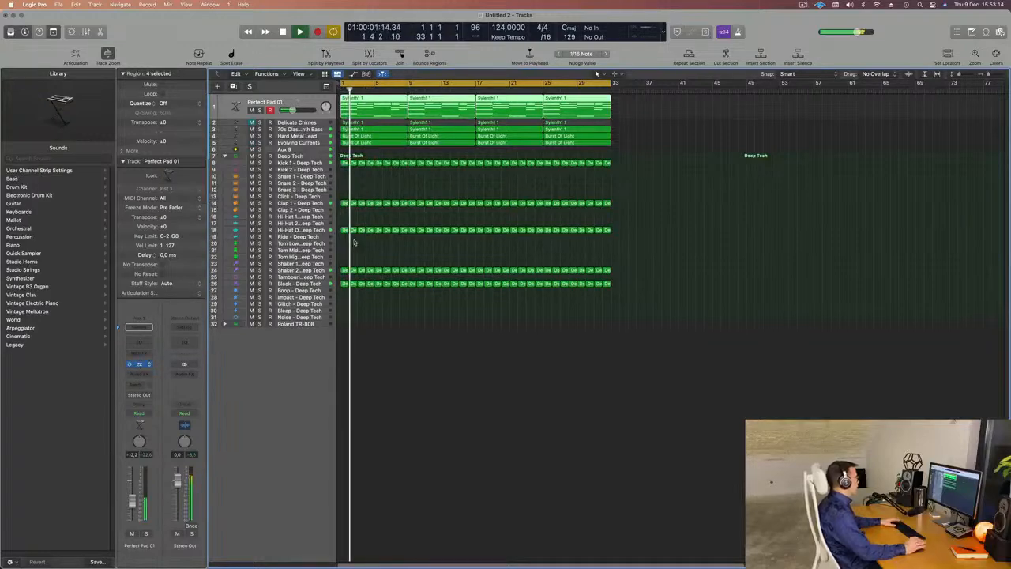
pyautogui.click(139, 364)
pyautogui.moveTo(619, 90); pyautogui.dragTo(555, 151)
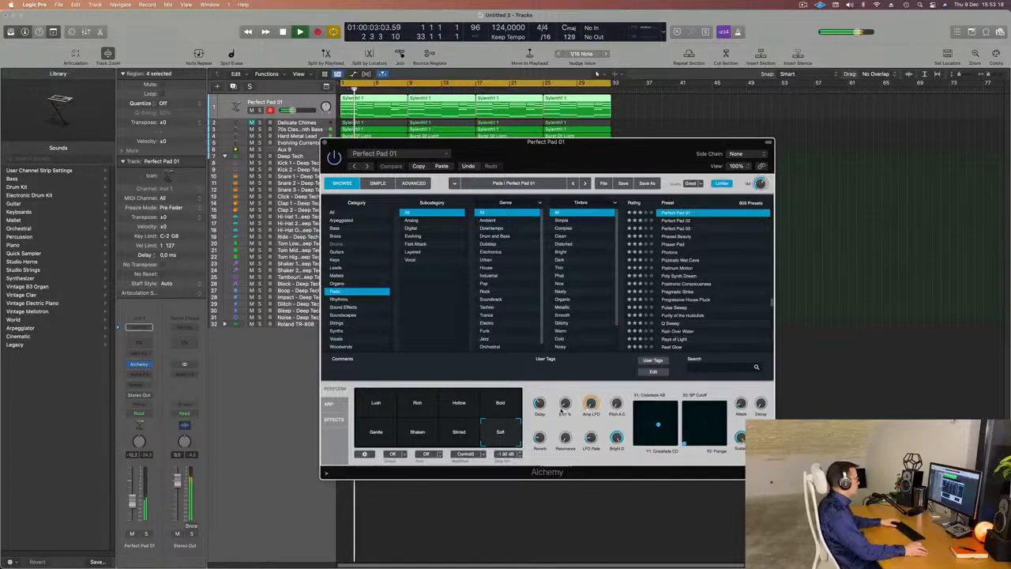
pyautogui.moveTo(564, 403); pyautogui.dragTo(565, 397)
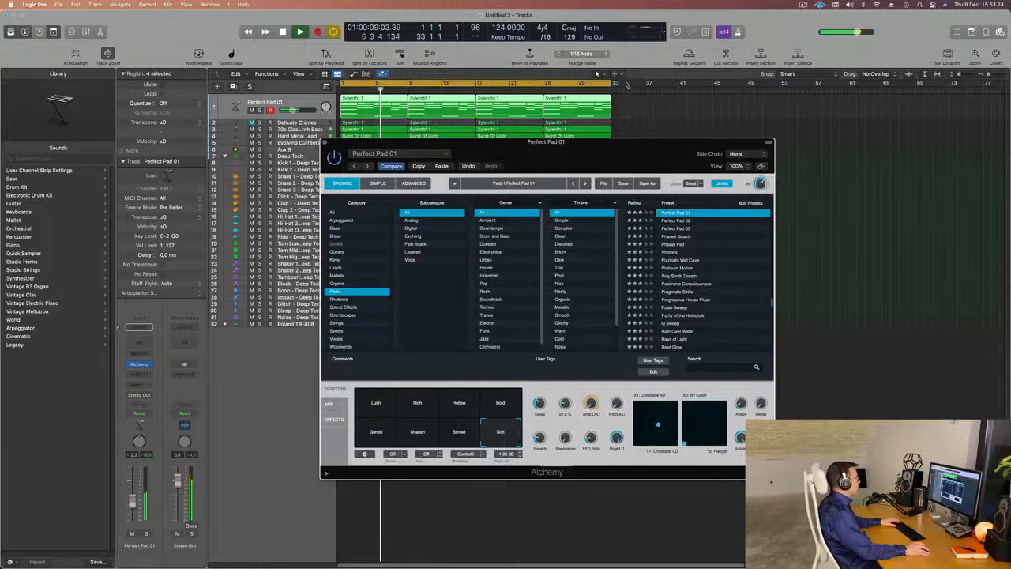
pyautogui.moveTo(596, 147); pyautogui.dragTo(710, 159)
# Show the mixer and copy the Hard Metal Lead compressor onto the Perfect Pad 01 channel strip, then restart playback
pyautogui.press('super+k')
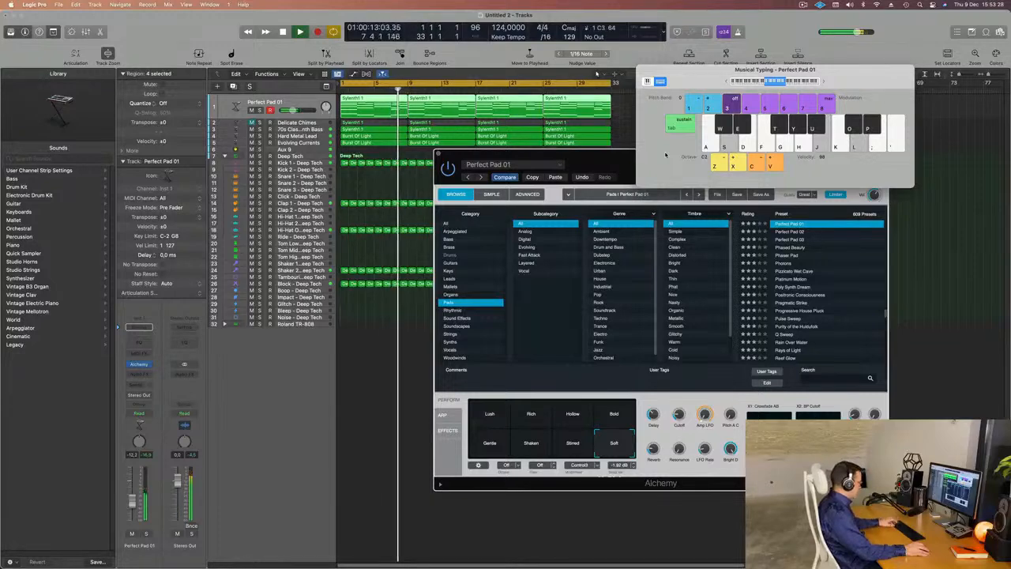
pyautogui.press('super+k')
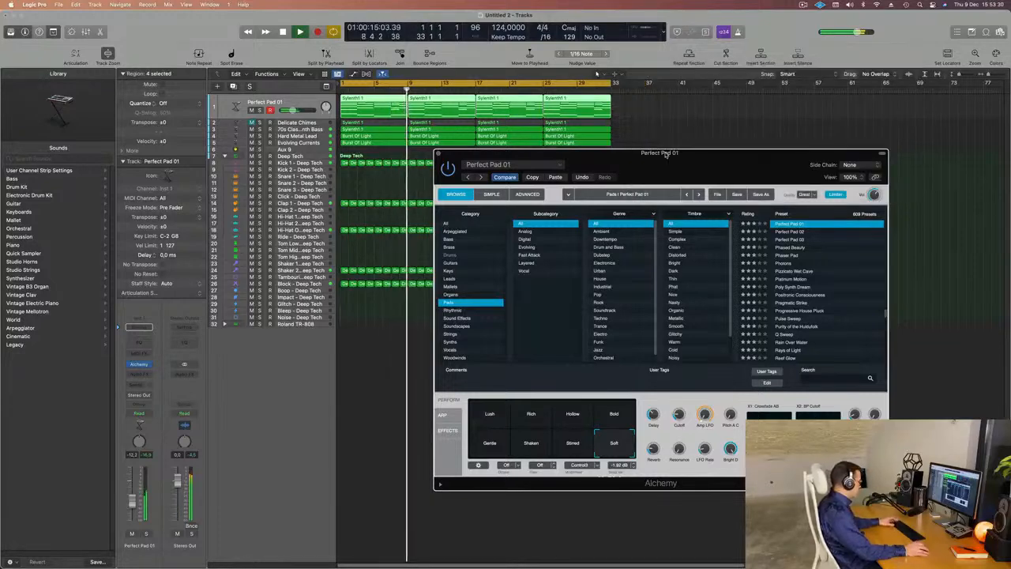
pyautogui.press('x')
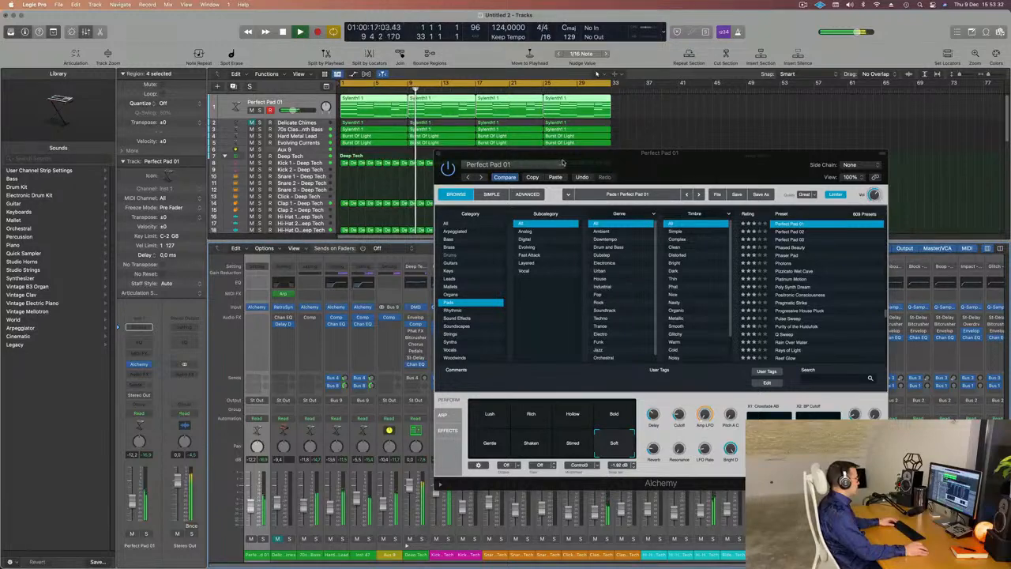
pyautogui.moveTo(685, 154); pyautogui.dragTo(947, 153)
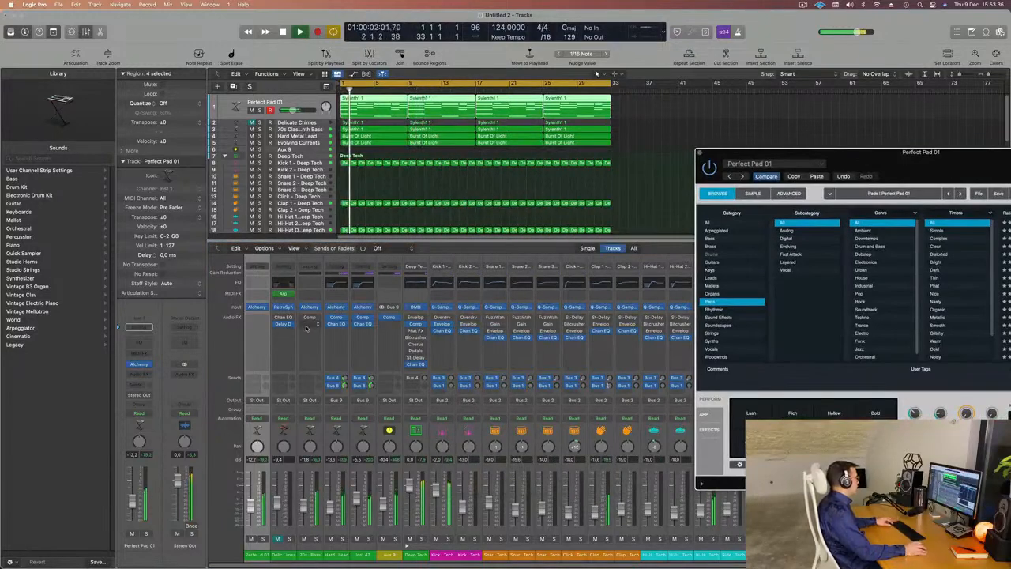
pyautogui.moveTo(330, 319); pyautogui.dragTo(257, 318)
pyautogui.press('space')
pyautogui.press('space')
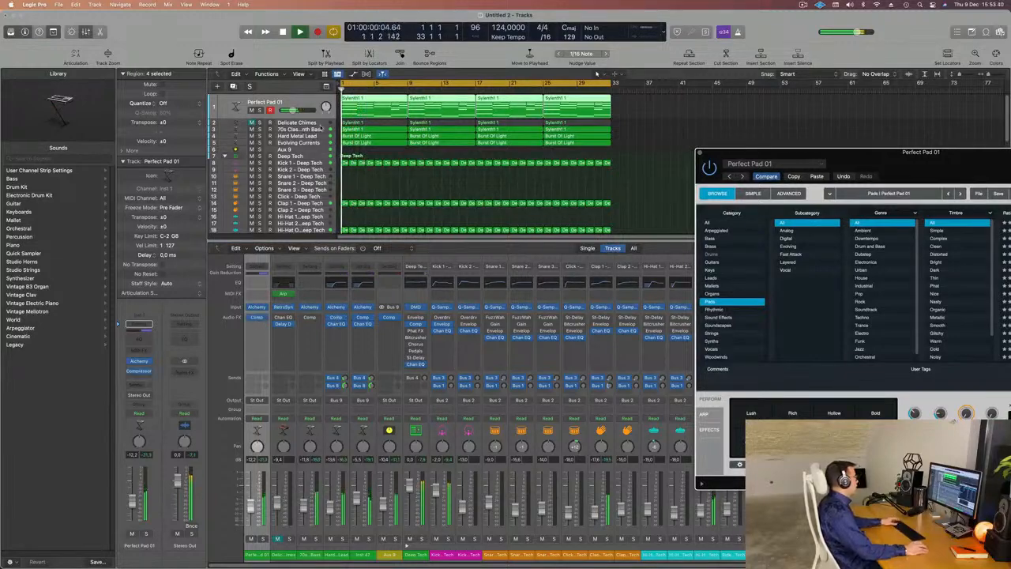
# Check the Perfect Pad 01 compressor and its Inst 2 side chain during playback, and briefly solo the track
pyautogui.click(265, 101)
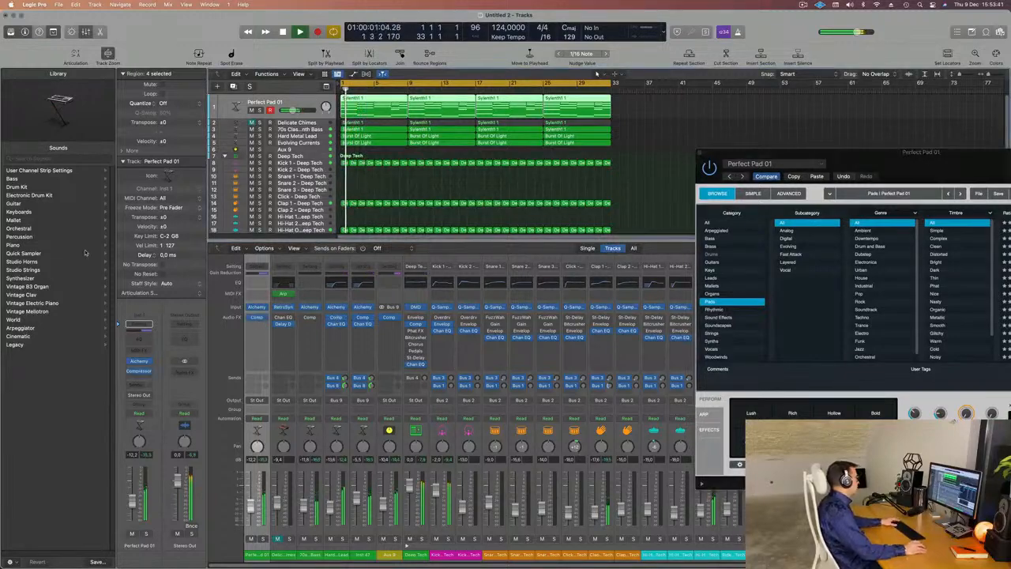
pyautogui.click(138, 362)
pyautogui.click(140, 372)
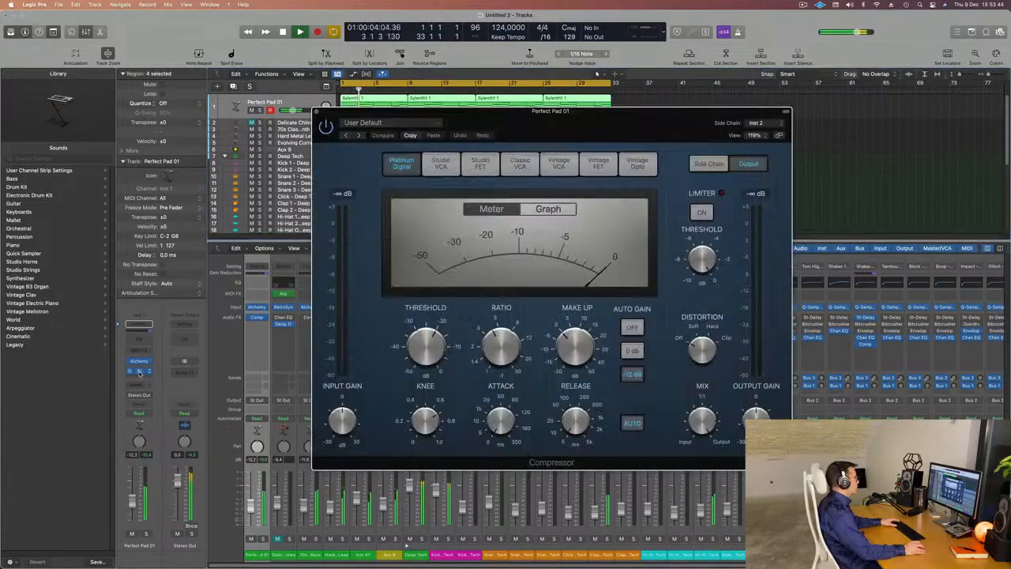
pyautogui.moveTo(364, 118); pyautogui.dragTo(503, 128)
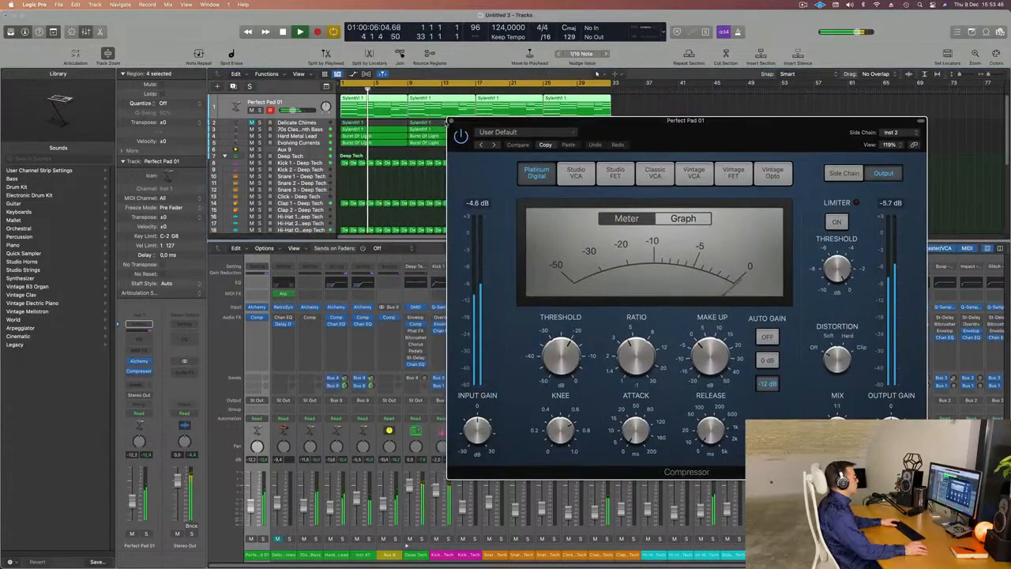
pyautogui.click(451, 121)
pyautogui.scroll(1, 333, 158)
pyautogui.scroll(-1, 331, 158)
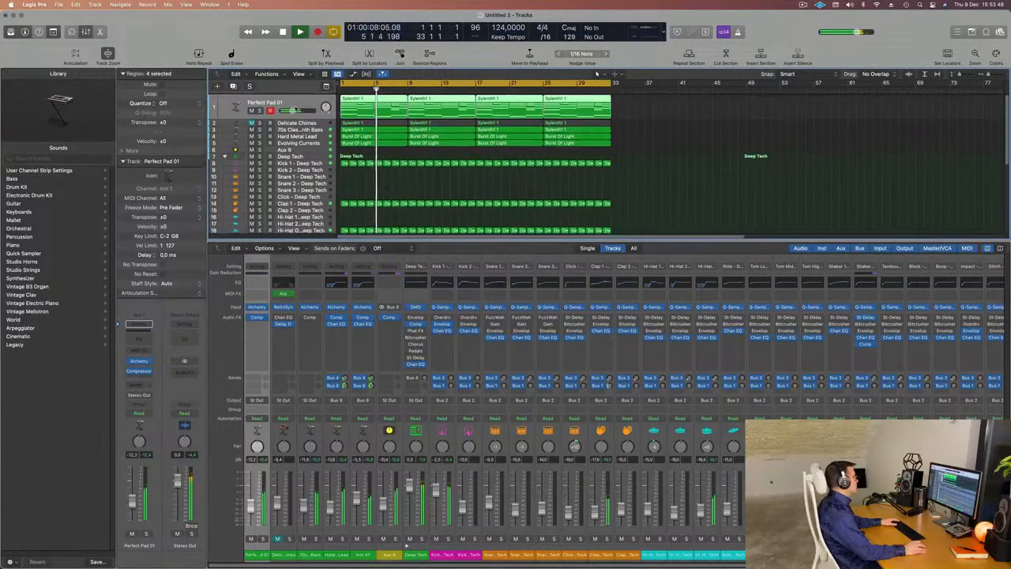
pyautogui.click(260, 111)
pyautogui.click(261, 111)
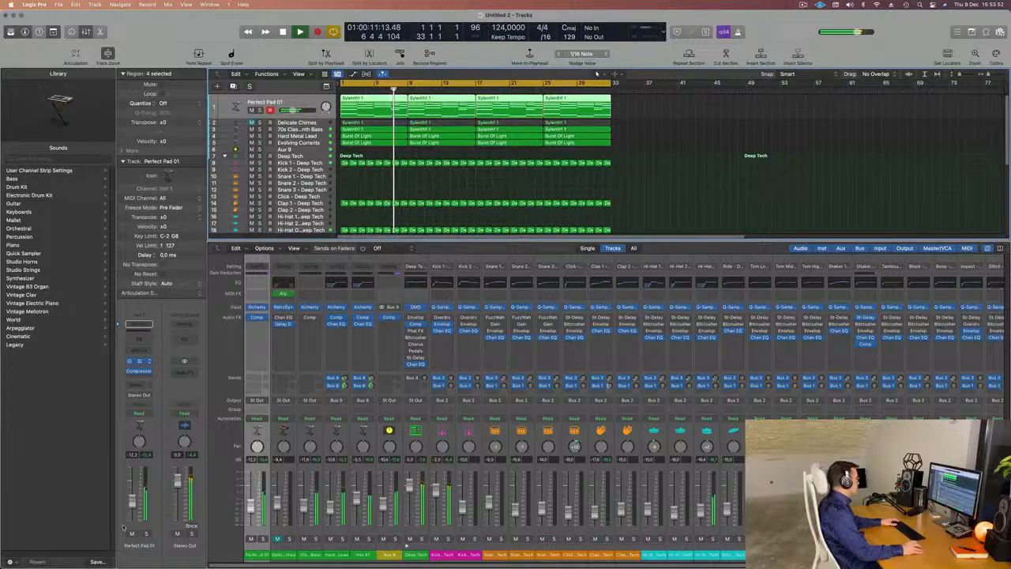
# Add a Channel EQ to Perfect Pad 01 with a 12 dB/Oct low cut at 145 Hz, and set the track volume to -12.2 dB
pyautogui.click(139, 362)
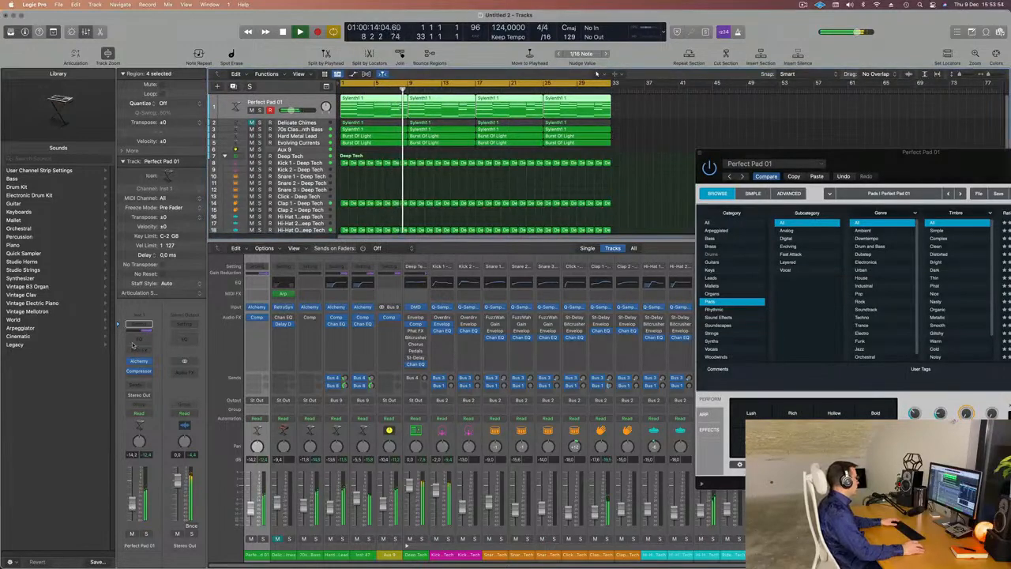
pyautogui.click(139, 322)
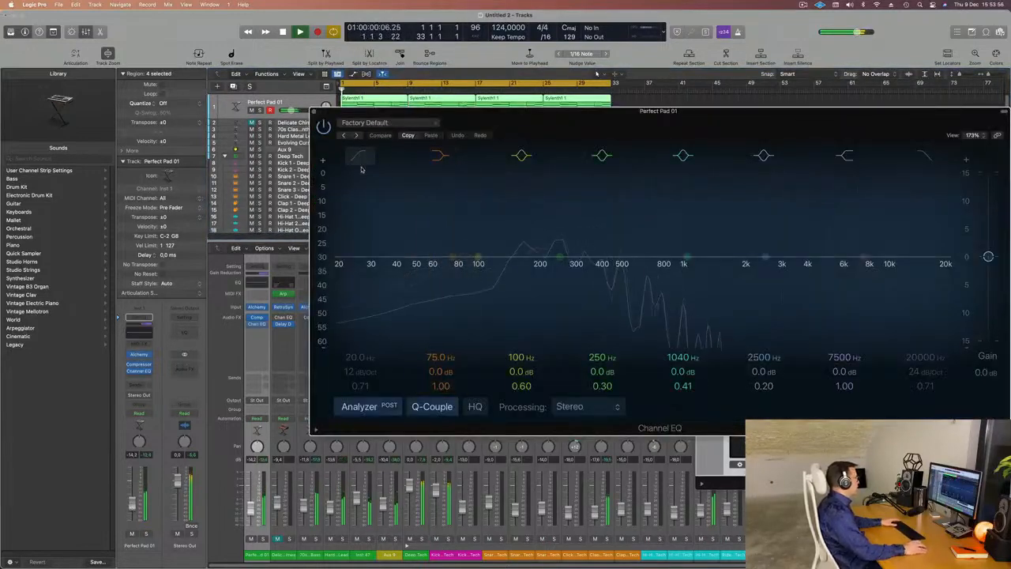
pyautogui.moveTo(526, 200); pyautogui.dragTo(547, 184)
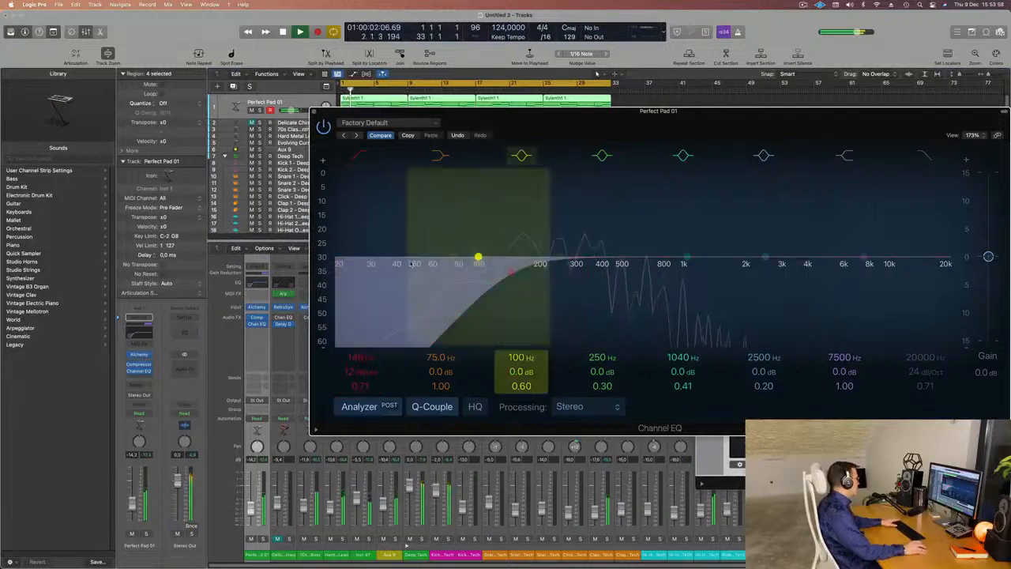
pyautogui.moveTo(132, 498); pyautogui.dragTo(132, 493)
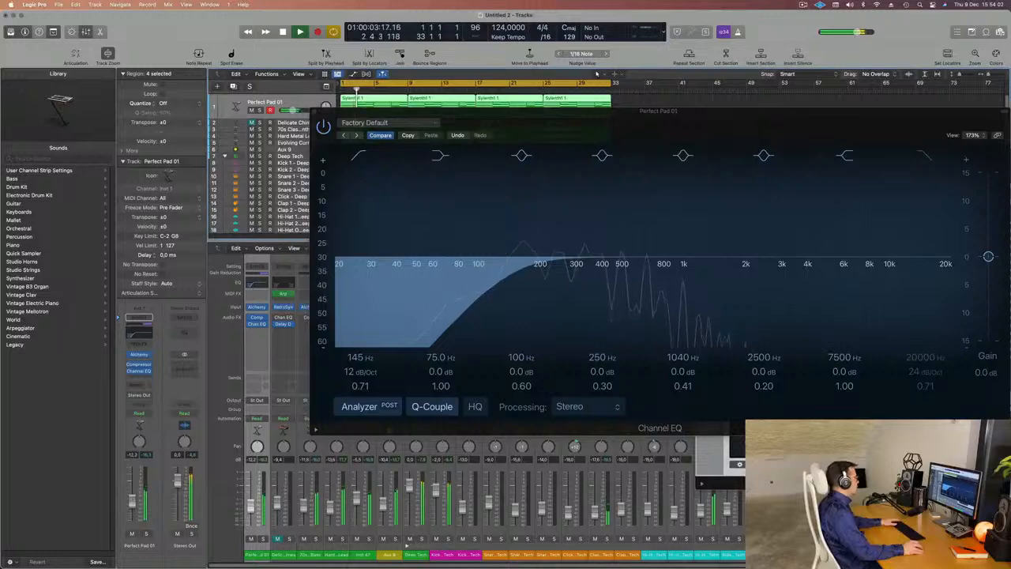
pyautogui.moveTo(559, 139); pyautogui.dragTo(345, 261)
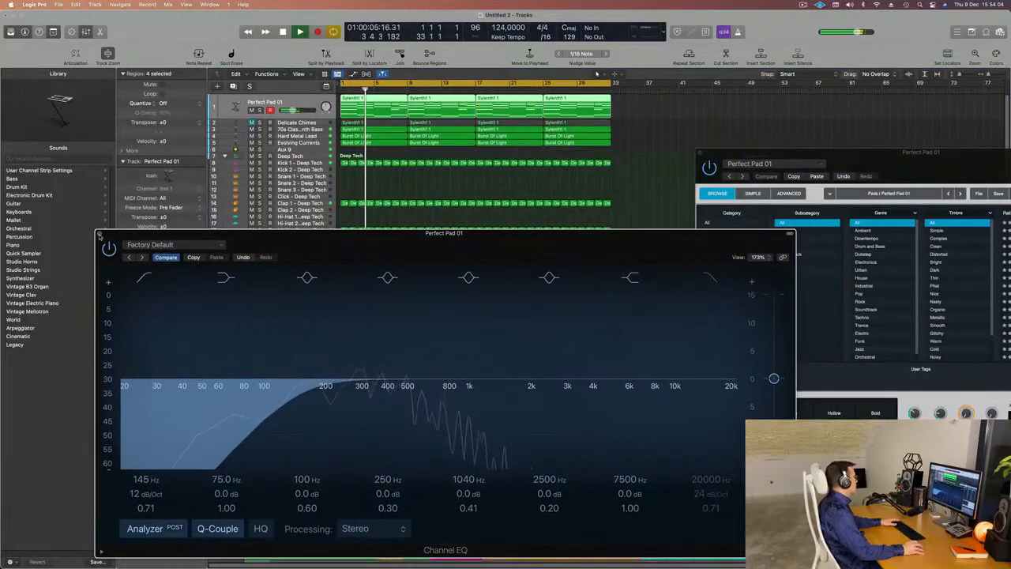
pyautogui.click(99, 232)
# Lower the Perfect Pad 01 volume, readjust the Alchemy Cutoff to suit the mix, and close the instrument window
pyautogui.moveTo(944, 161); pyautogui.dragTo(620, 104)
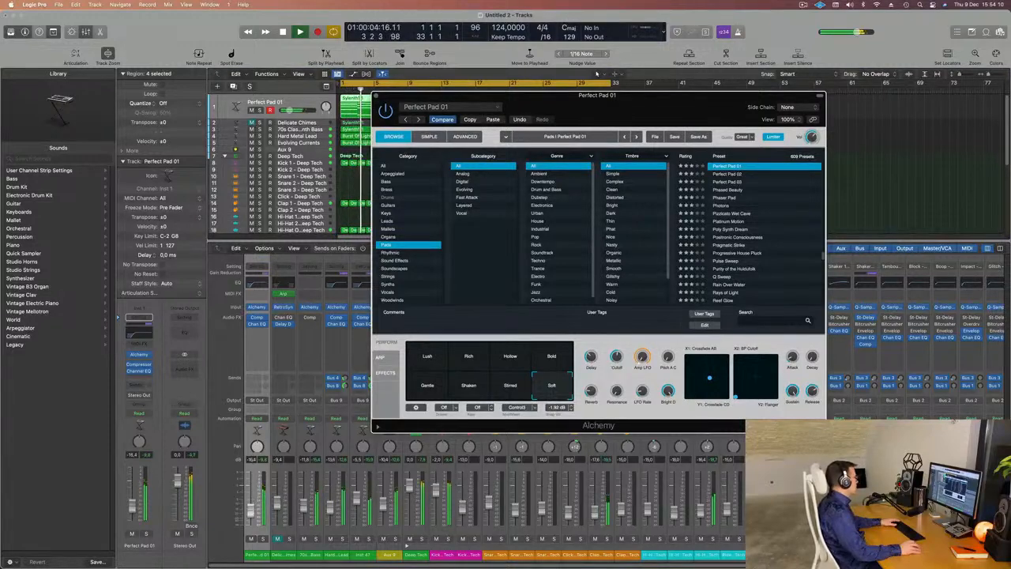
pyautogui.moveTo(132, 502); pyautogui.dragTo(132, 508)
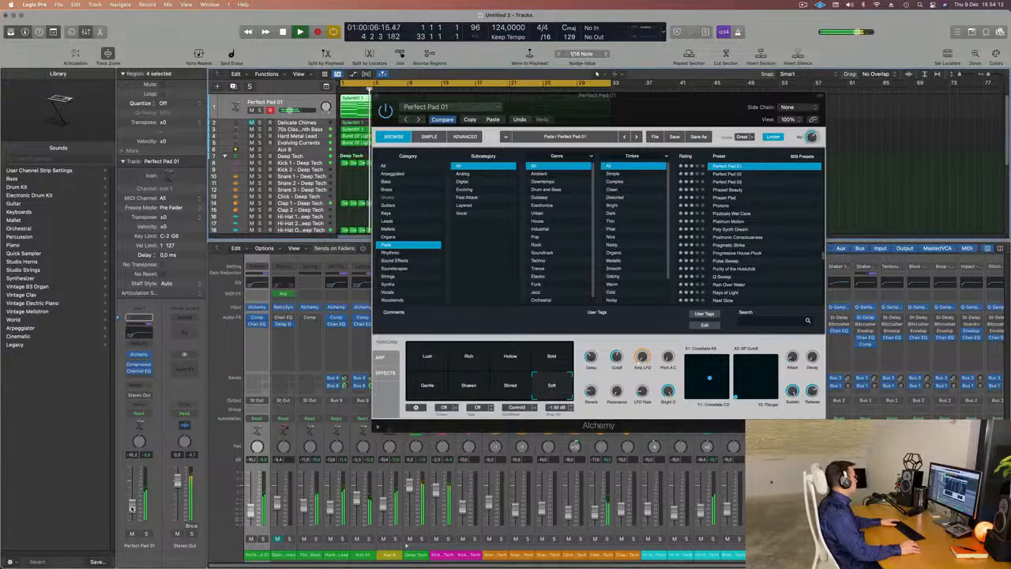
pyautogui.moveTo(619, 357); pyautogui.dragTo(618, 352)
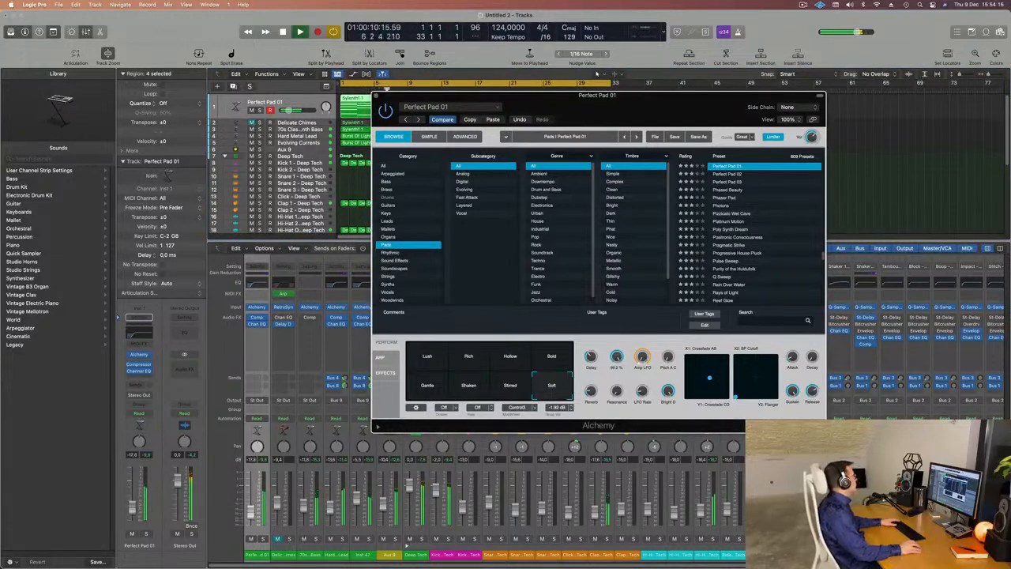
pyautogui.click(597, 73)
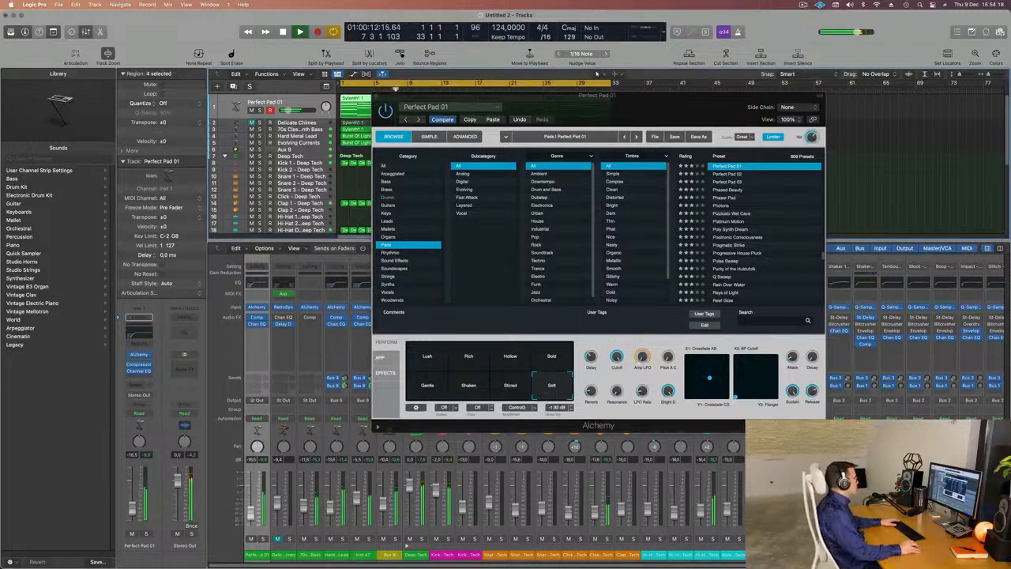
pyautogui.moveTo(621, 109); pyautogui.dragTo(669, 99)
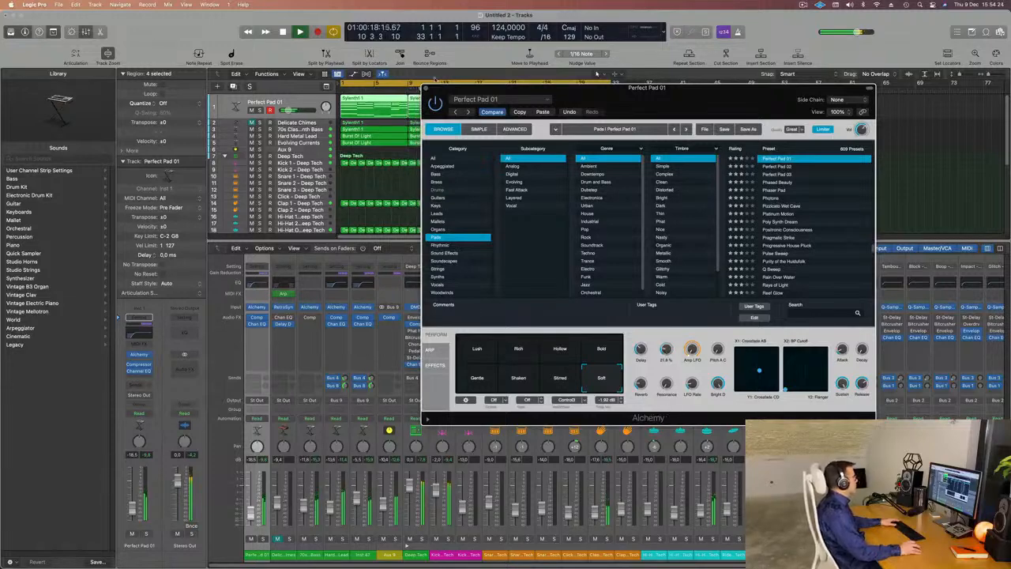
pyautogui.press('super+w')
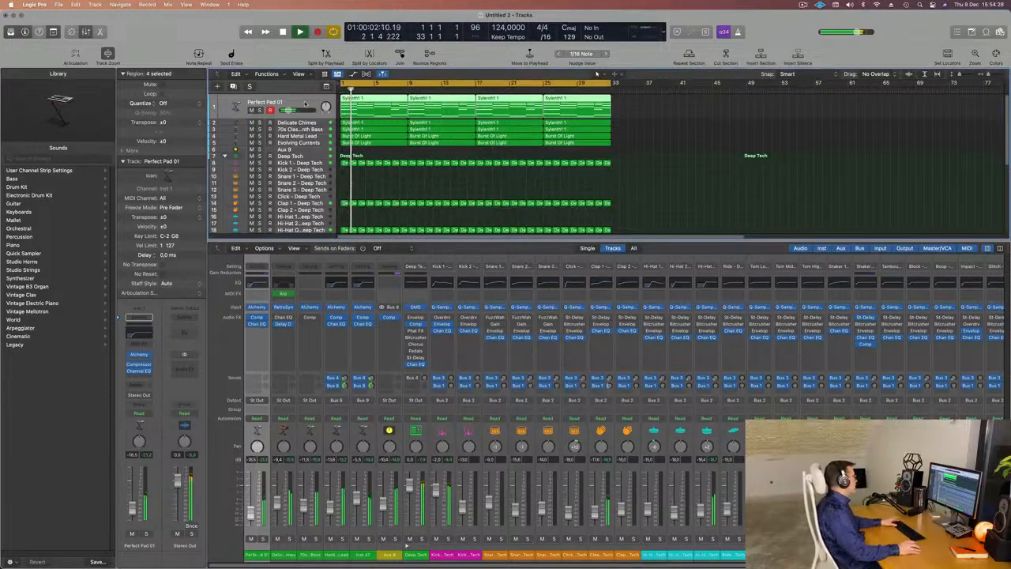
# Unmute the Delicate Chimes track, listen to it briefly in solo, and restart playback with the full mix
pyautogui.click(315, 121)
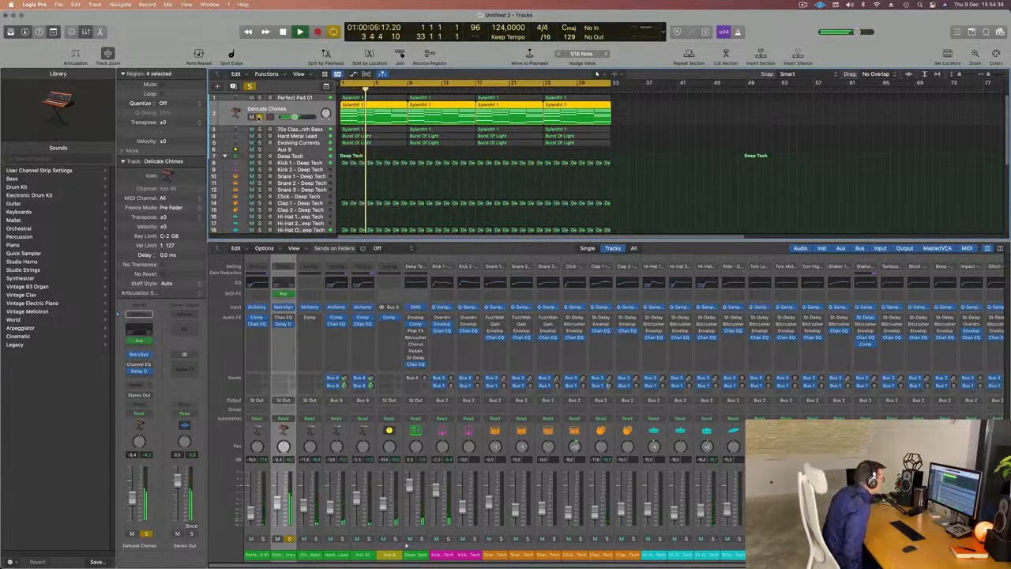
pyautogui.click(259, 117)
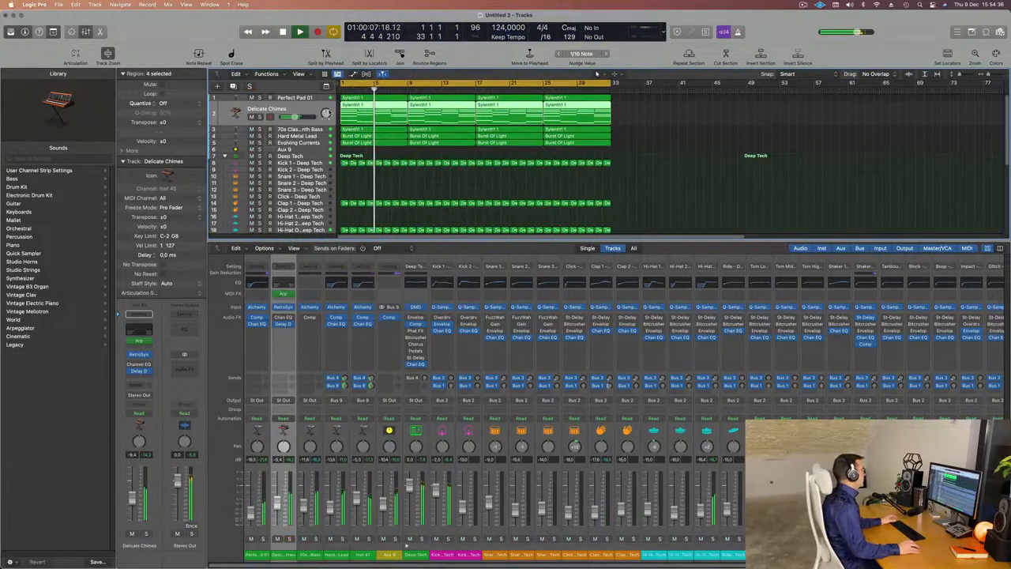
pyautogui.press('space')
pyautogui.press('space')
# Enable the bypassed Channel EQ on Delicate Chimes and close its window
pyautogui.click(139, 330)
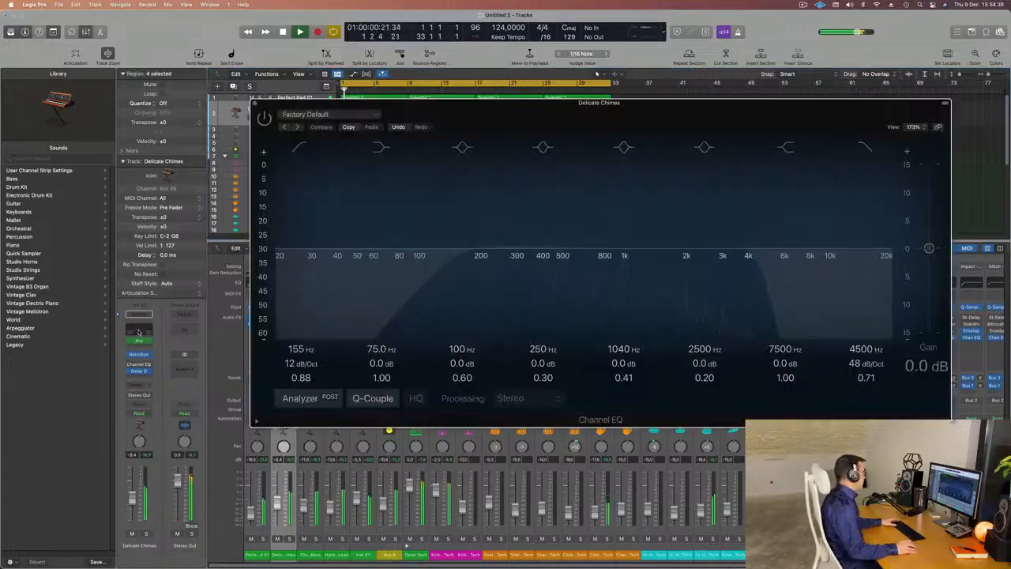
pyautogui.click(268, 120)
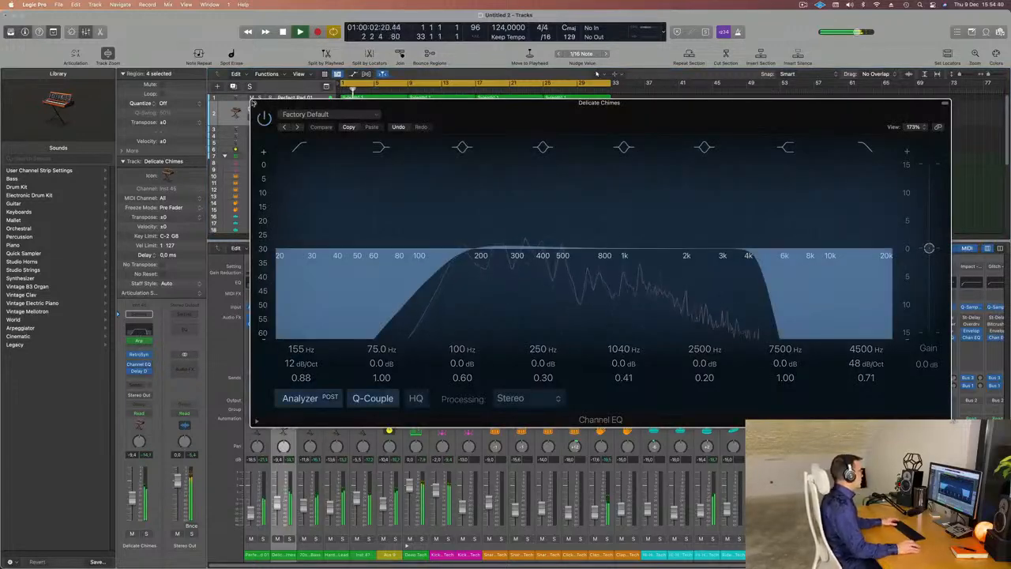
pyautogui.click(254, 103)
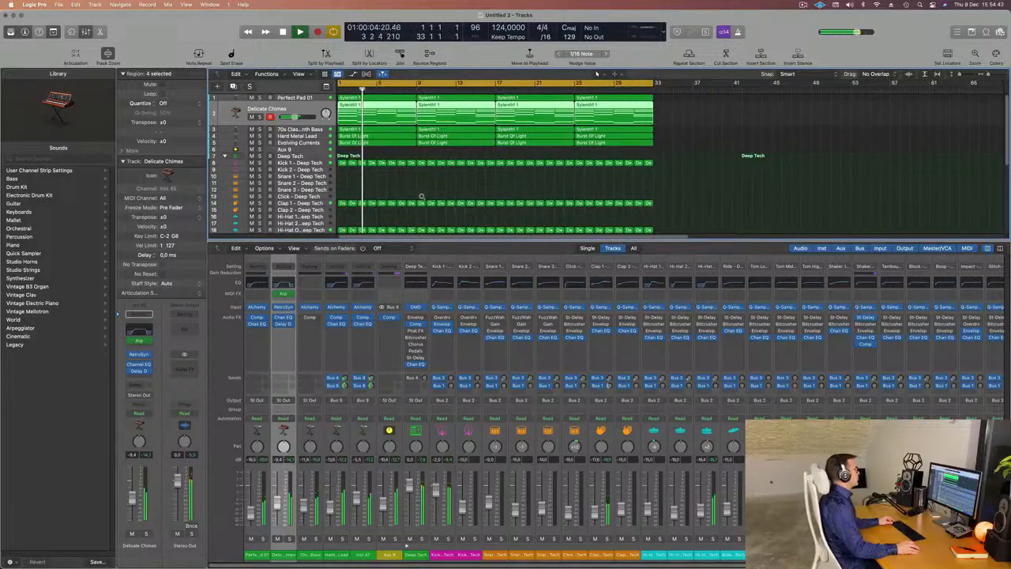
# Hide the mixer, zoom the arrangement around the 32 bars, and stop playback at the project start
pyautogui.press('x')
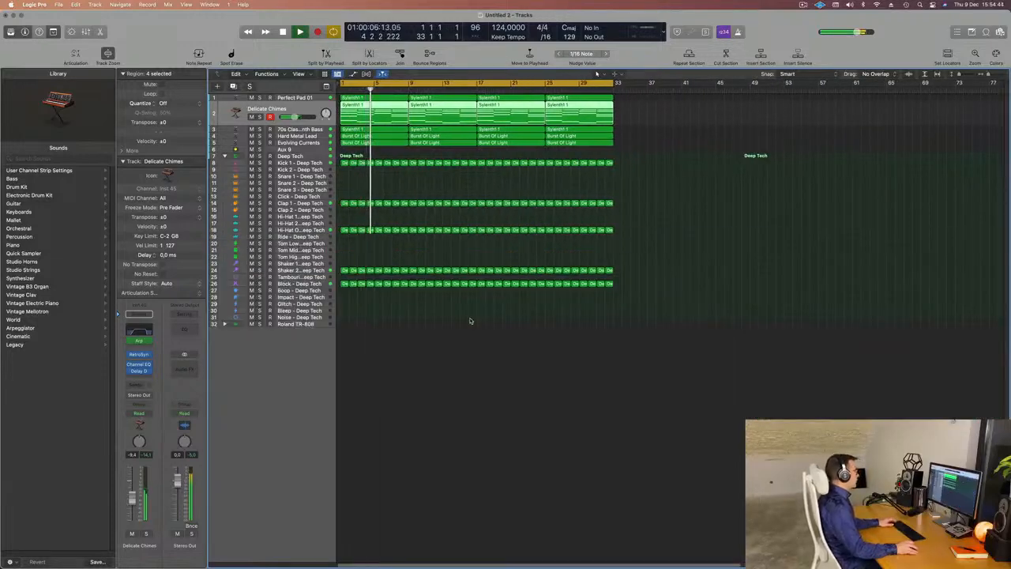
pyautogui.press('x')
pyautogui.press('x')
pyautogui.scroll(3, 431, 254)
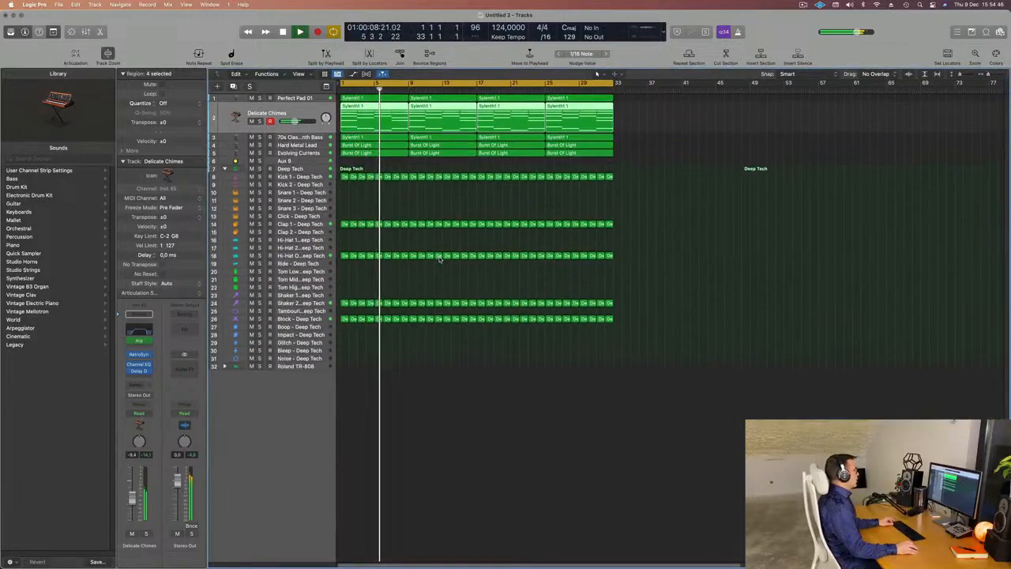
pyautogui.hscroll(3, 439, 258)
pyautogui.press('Return')
pyautogui.press('space')
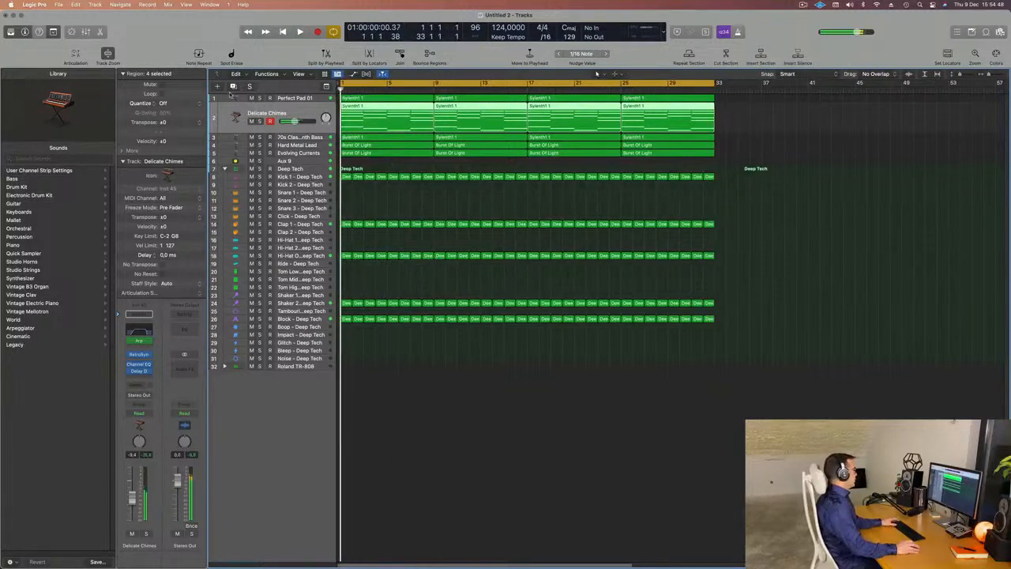
# Mute the tracks from Perfect Pad 01 through Evolving Currents and set the Block - Deep Tech volume to about -20 dB
pyautogui.moveTo(251, 98); pyautogui.dragTo(252, 153)
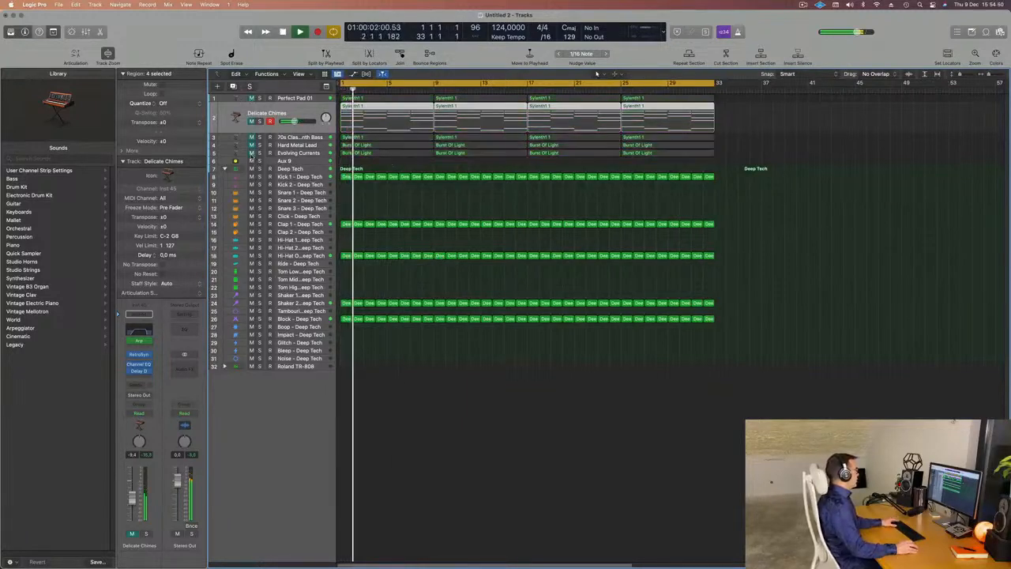
pyautogui.click(281, 180)
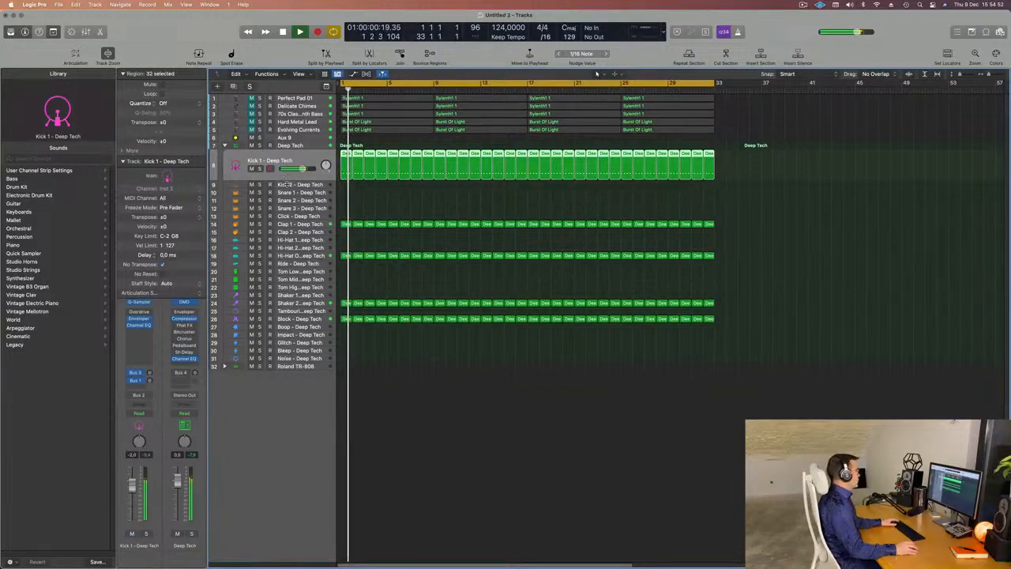
pyautogui.click(308, 319)
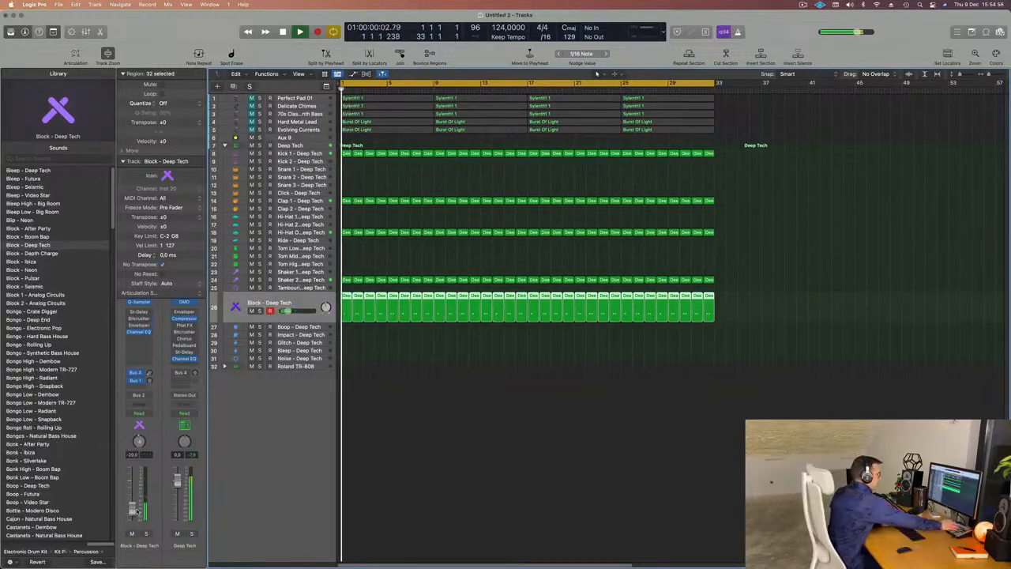
pyautogui.rightClick(491, 561)
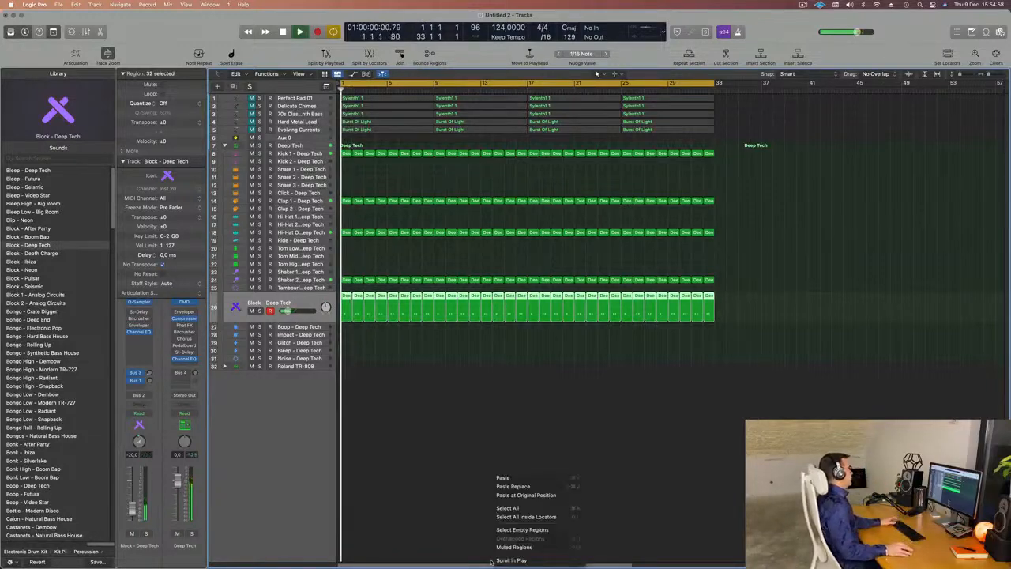
pyautogui.click(502, 430)
pyautogui.press('space')
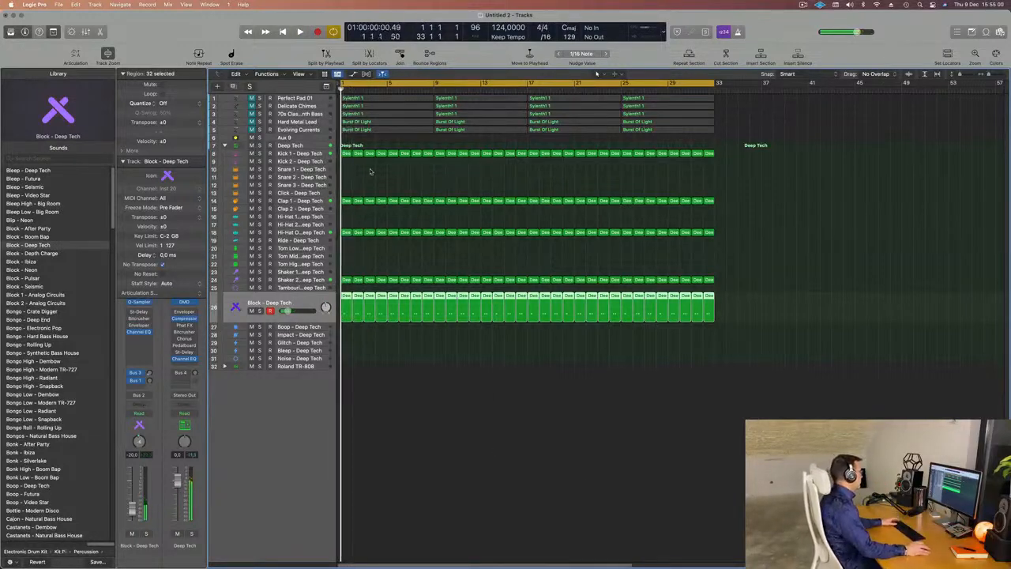
# Balance the percussion during playback with Shaker 2 - Deep Tech at -32.0 dB and Hi-Hat Open - Deep Tech at about -18 dB
pyautogui.click(316, 233)
pyautogui.press('space')
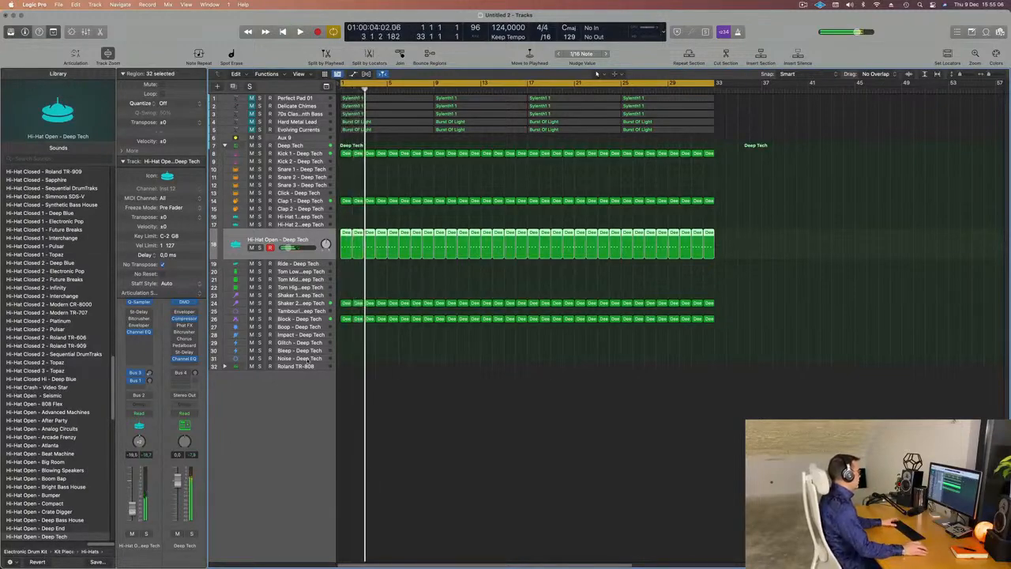
pyautogui.click(318, 304)
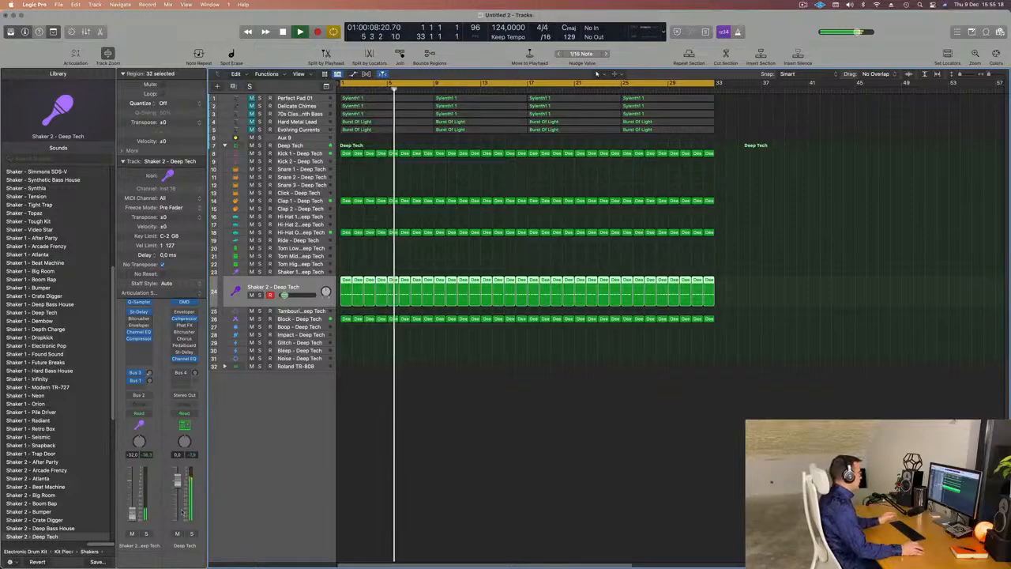
pyautogui.press('space')
pyautogui.press('space')
pyautogui.click(306, 232)
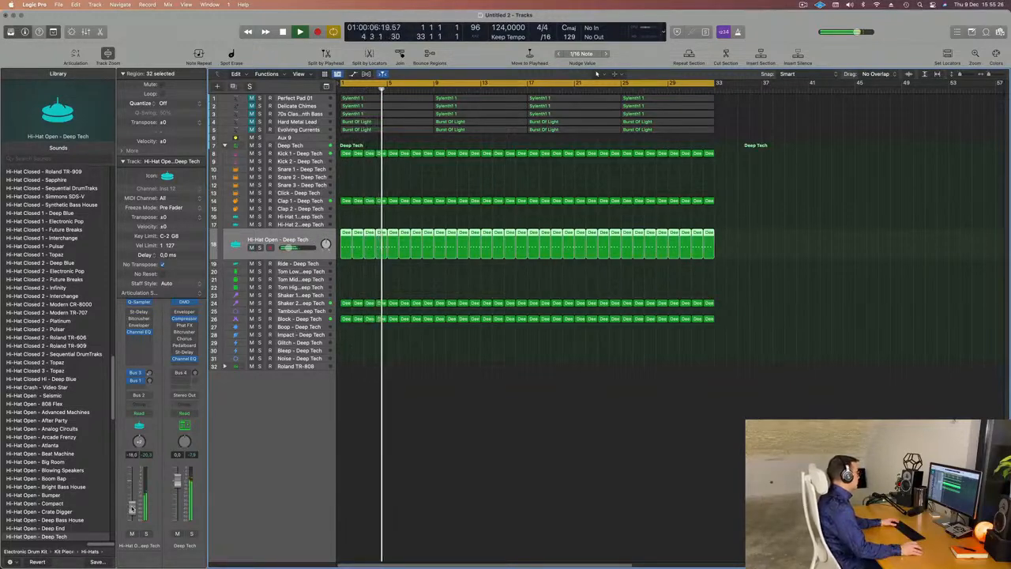
pyautogui.press('Return')
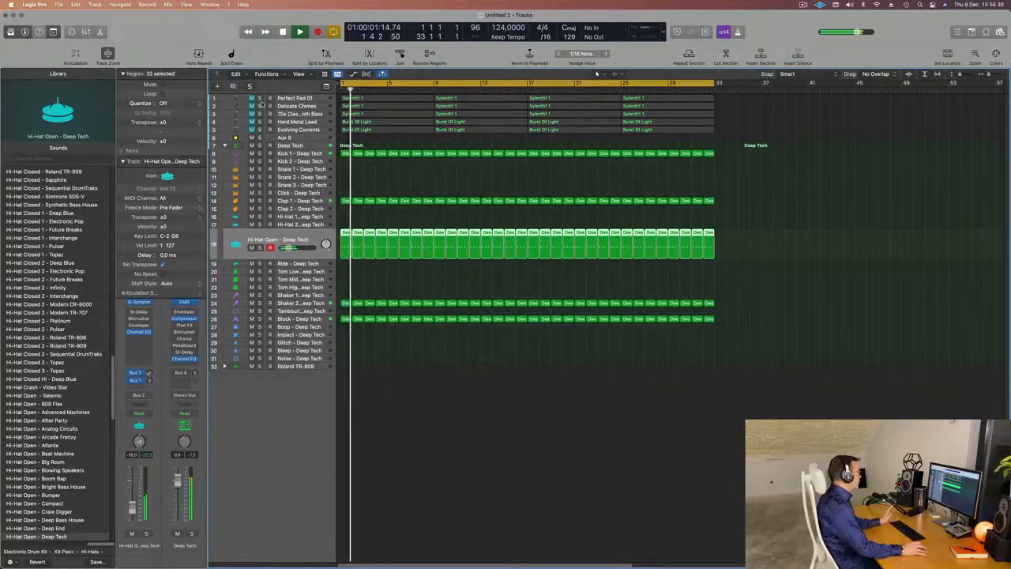
# Move the 70s Classic Synth Bass track above Perfect Pad 01 and unmute it
pyautogui.moveTo(312, 115); pyautogui.dragTo(301, 96)
pyautogui.press('space')
pyautogui.press('space')
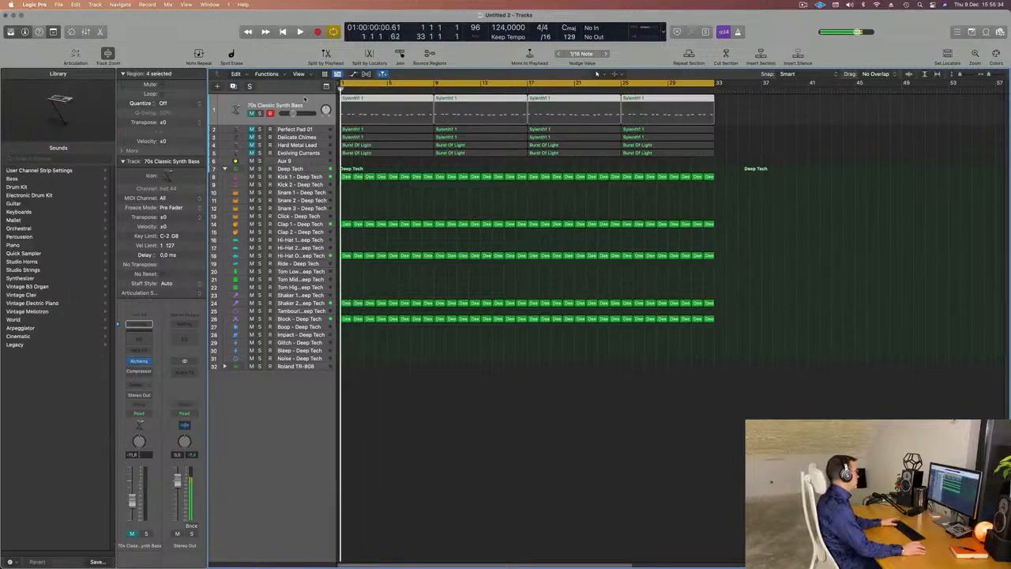
pyautogui.press('m')
pyautogui.press('space')
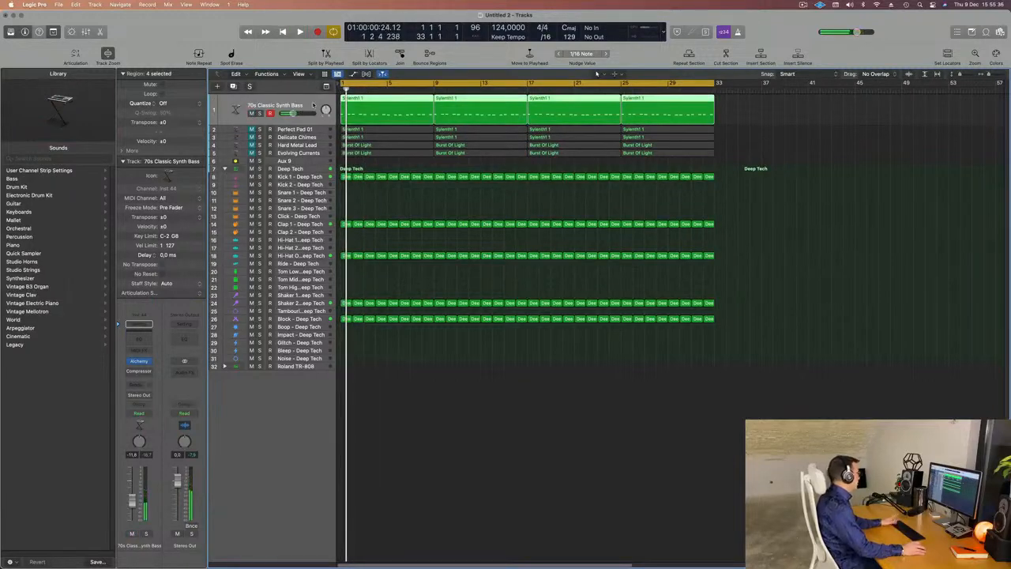
# Set the 70s Classic Synth Bass volume to about -17 dB against the drums and restart playback
pyautogui.press('space')
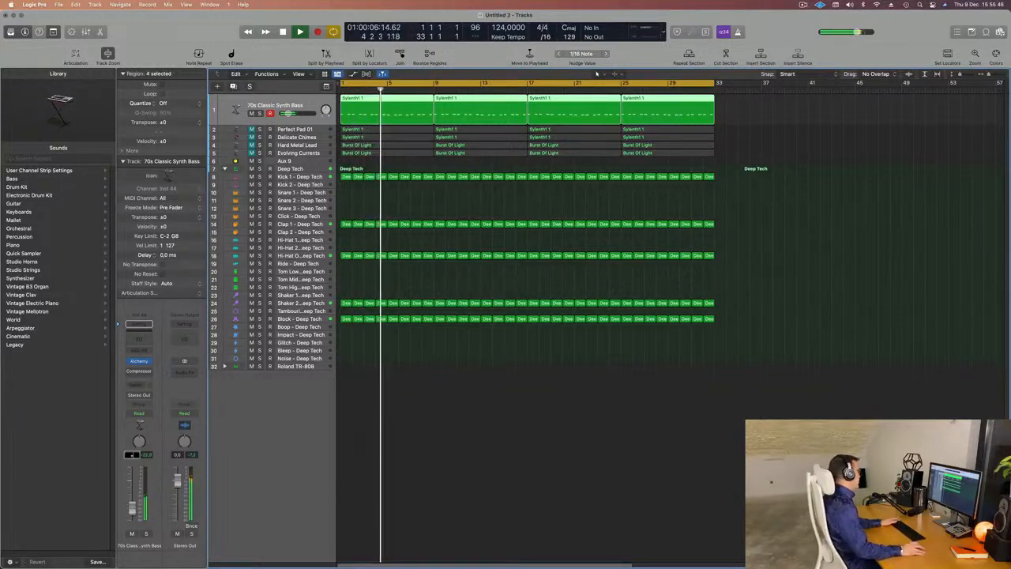
pyautogui.press('space')
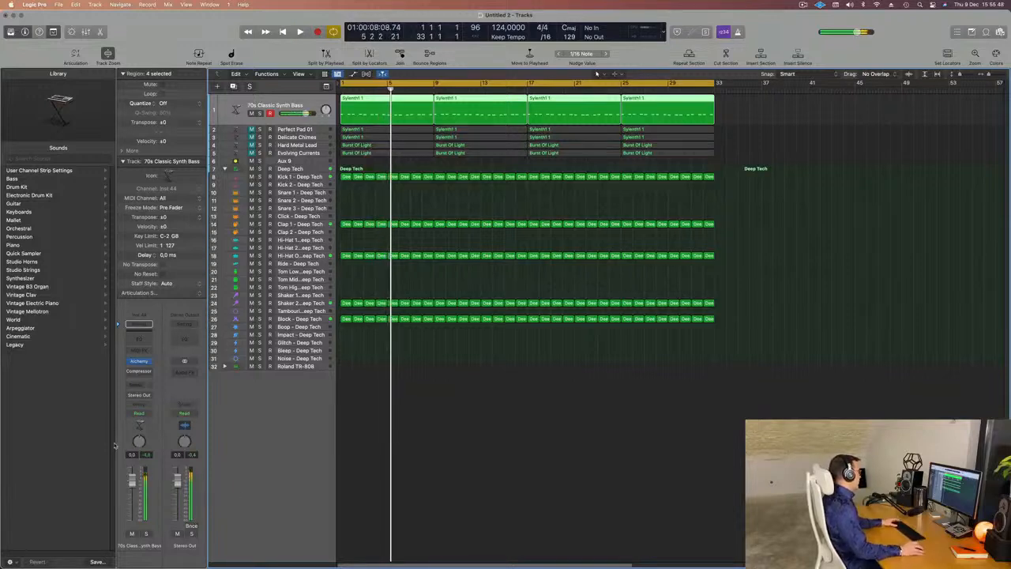
pyautogui.press('Return')
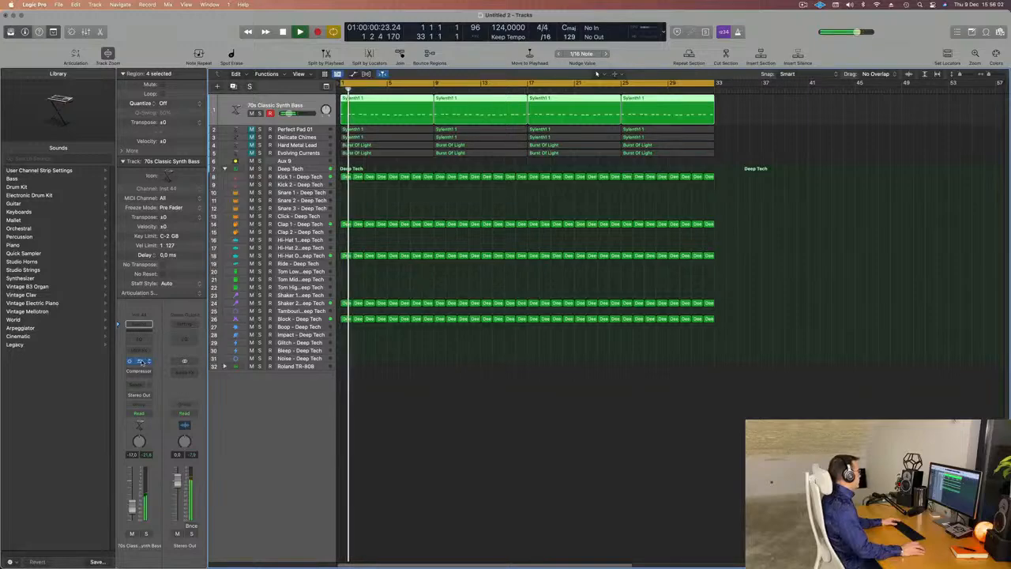
# Check the Alchemy settings of 70s Classic Synth Bass while it plays with the drums, and close the instrument window
pyautogui.click(139, 361)
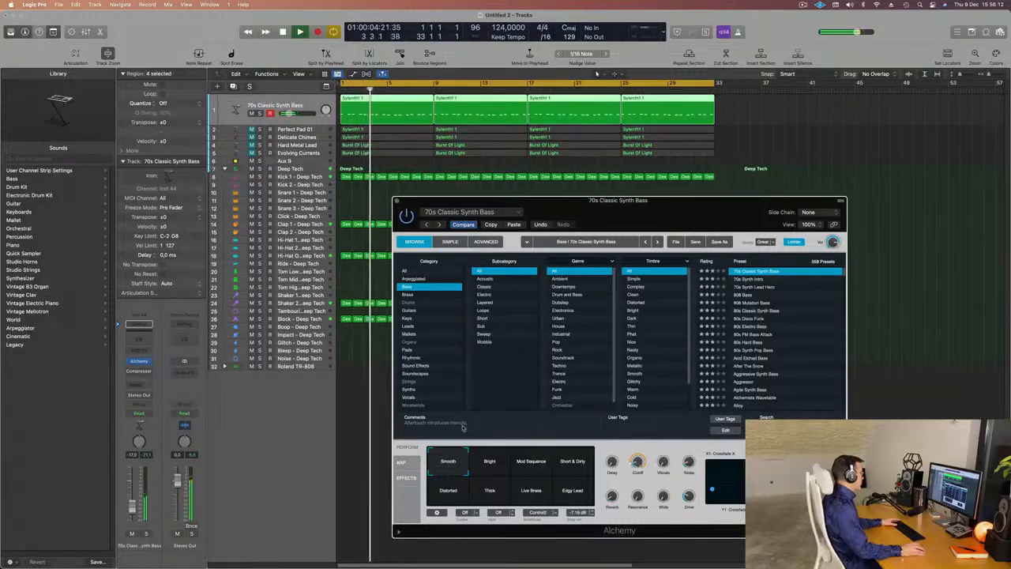
pyautogui.click(474, 180)
pyautogui.press('Return')
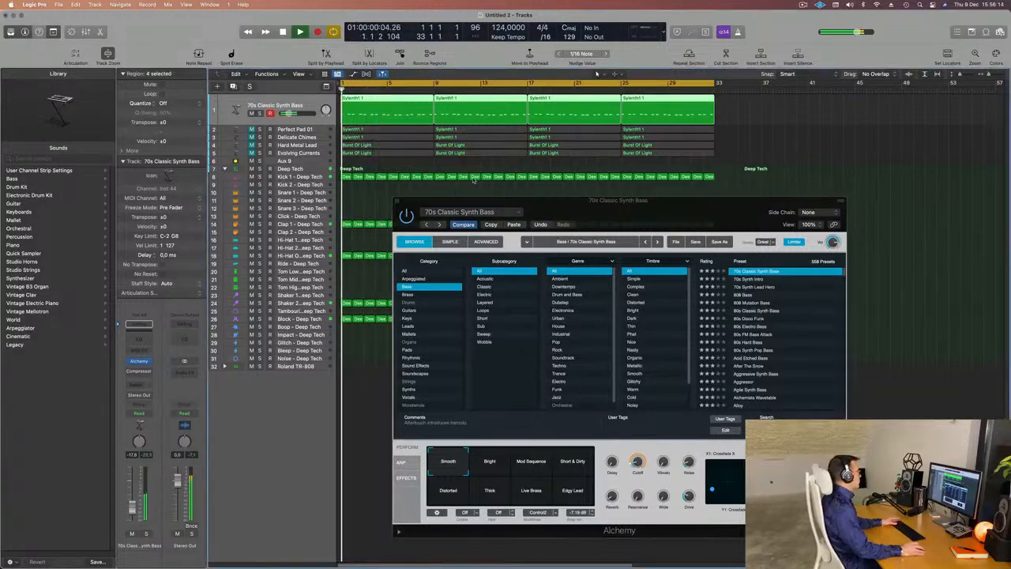
pyautogui.click(396, 202)
pyautogui.press('Return')
# Lower the Block - Deep Tech volume to -22.5 dB to suit the bass
pyautogui.click(288, 318)
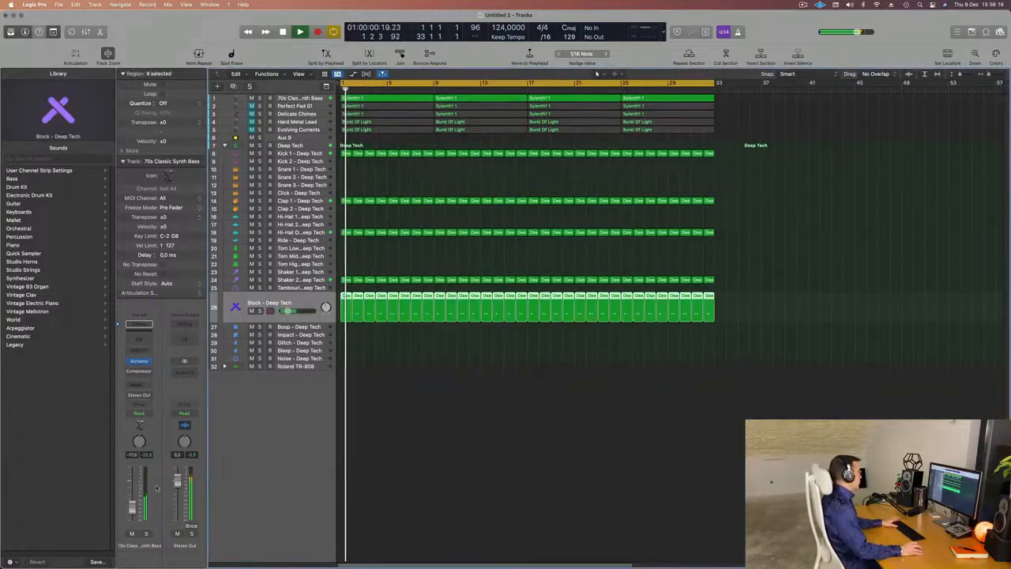
pyautogui.press('space')
pyautogui.press('space')
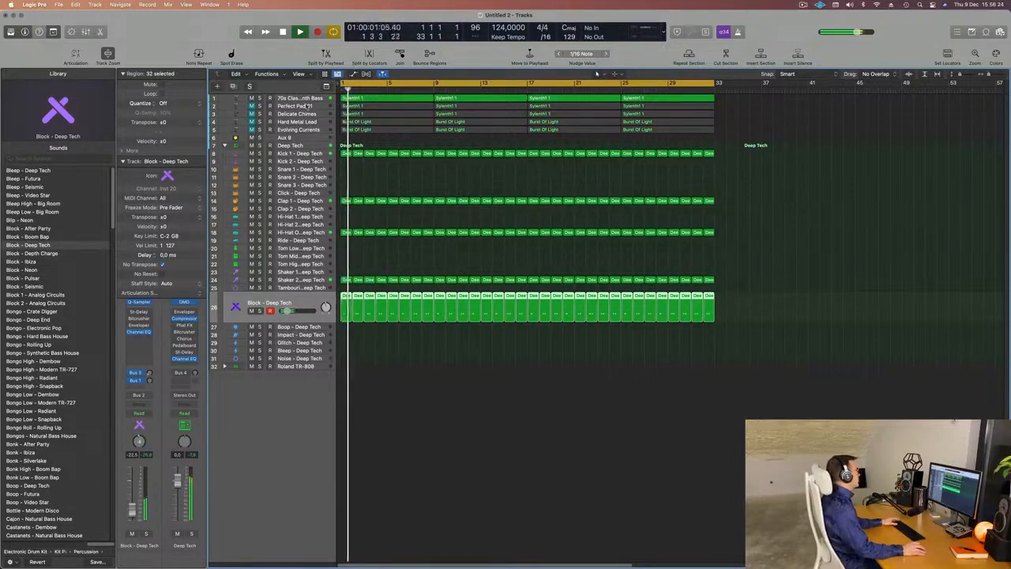
# Unmute Perfect Pad 01 at a volume of -25.0 dB and review its Channel EQ during playback
pyautogui.click(310, 106)
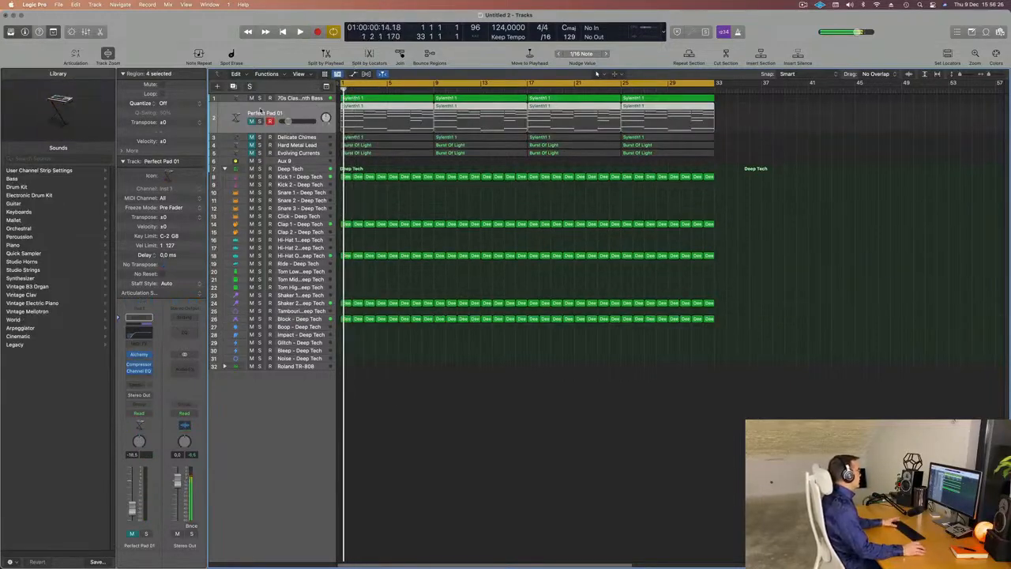
pyautogui.click(253, 121)
pyautogui.press('space')
pyautogui.press('space')
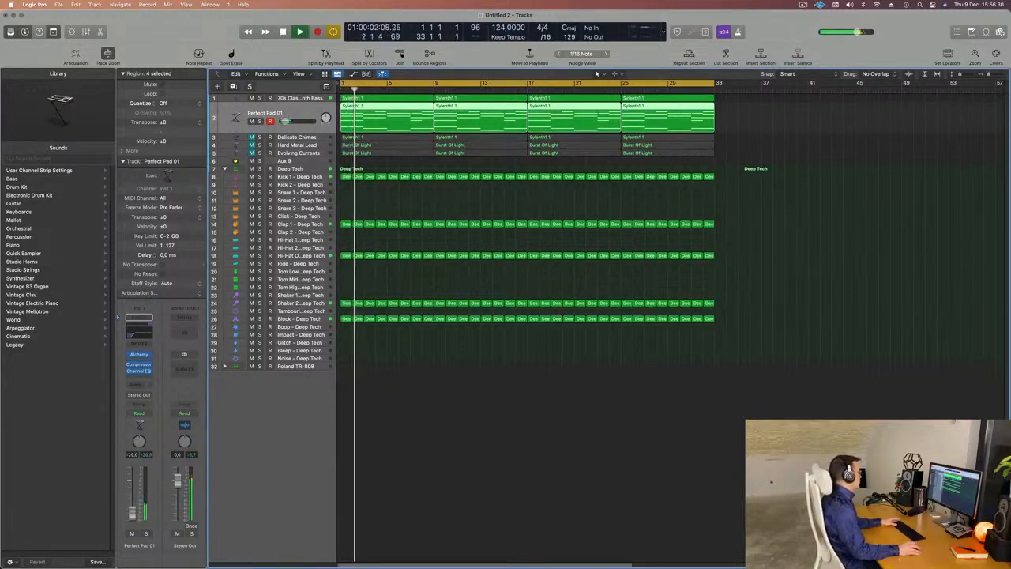
pyautogui.click(139, 371)
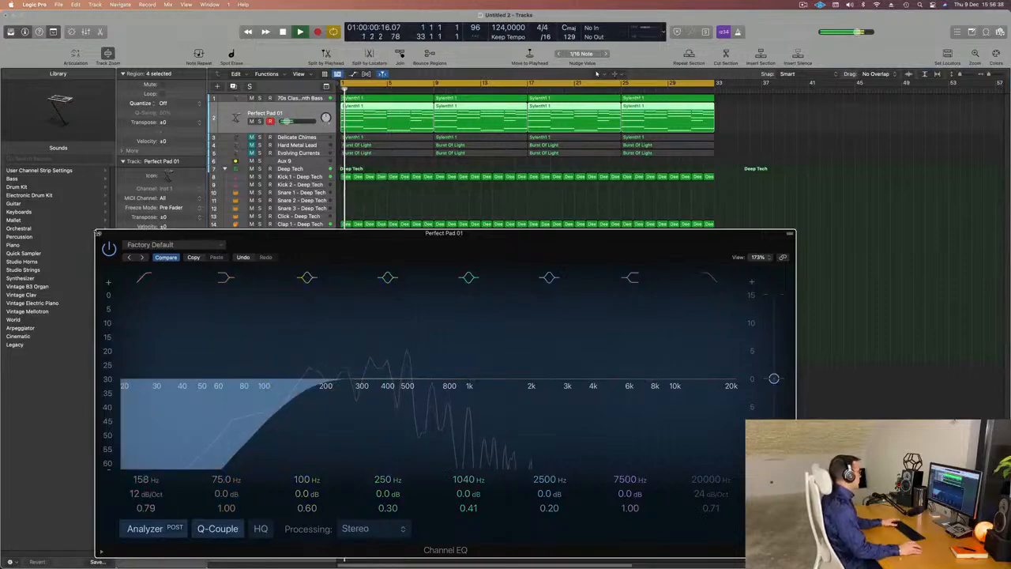
pyautogui.press('super+w')
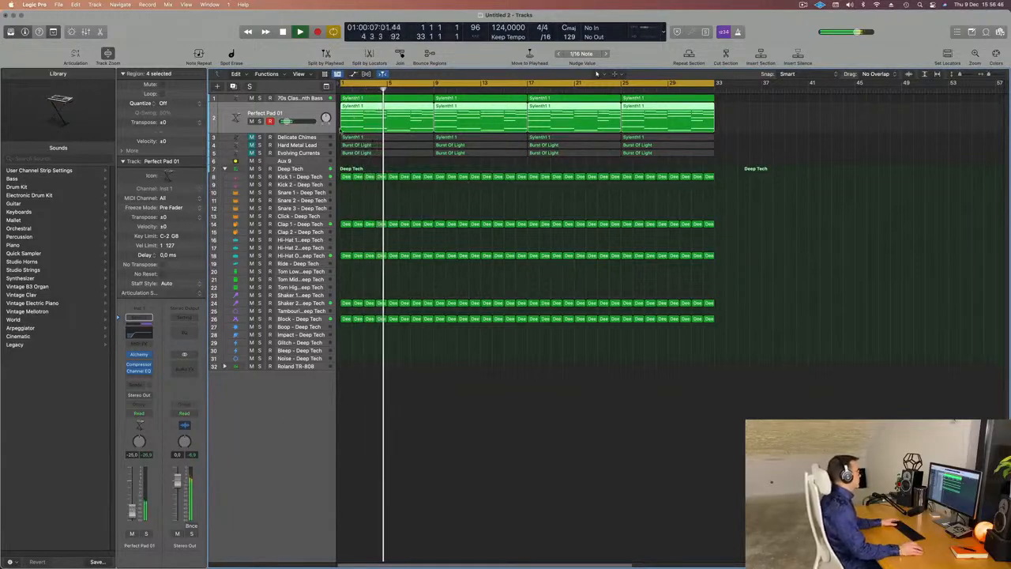
# Unmute Delicate Chimes with its level pulled down and bring the volume up to -19.5 dB in the mix
pyautogui.click(313, 138)
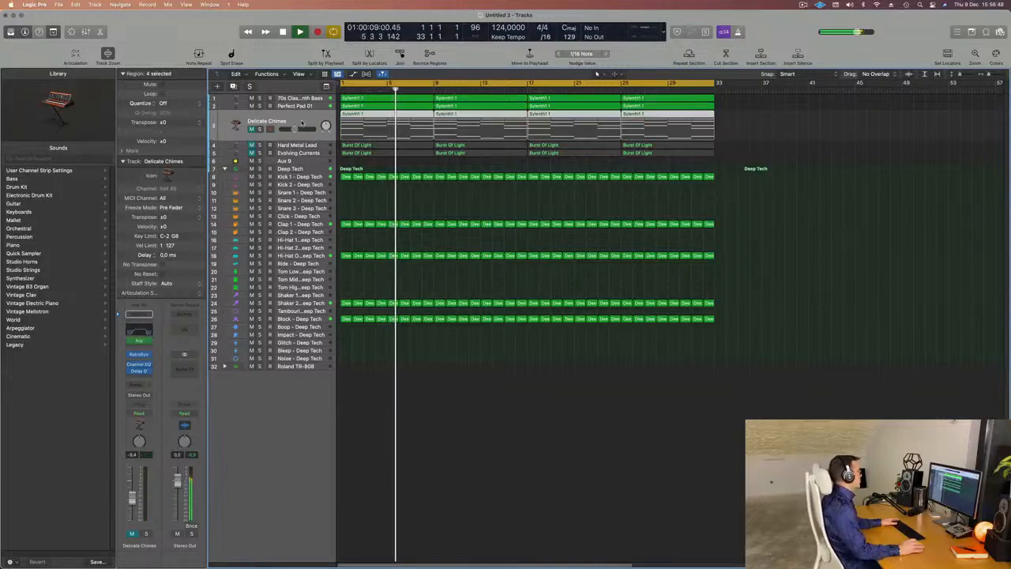
pyautogui.press('space')
pyautogui.press('space')
pyautogui.press('space')
pyautogui.press('space')
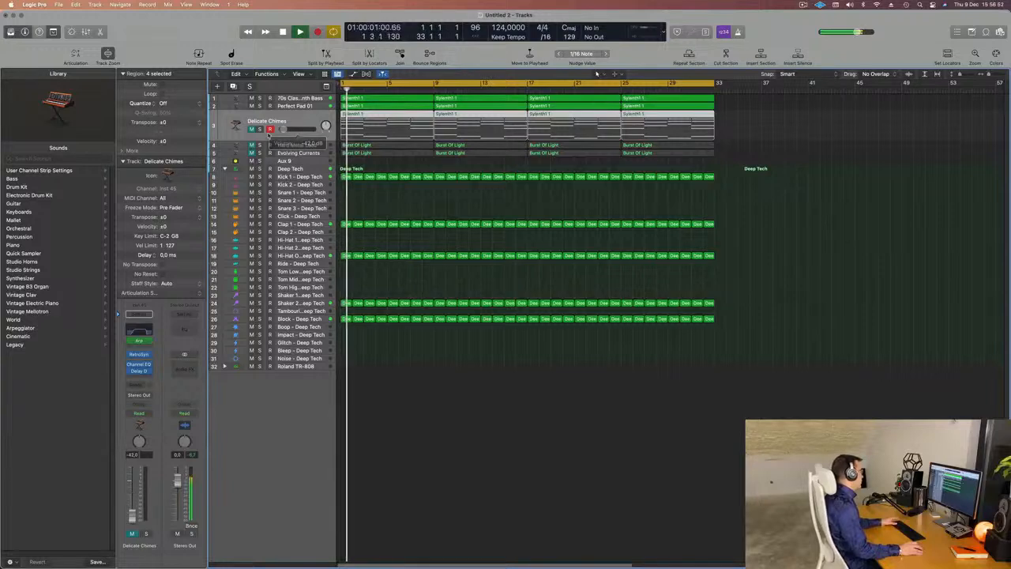
pyautogui.click(241, 132)
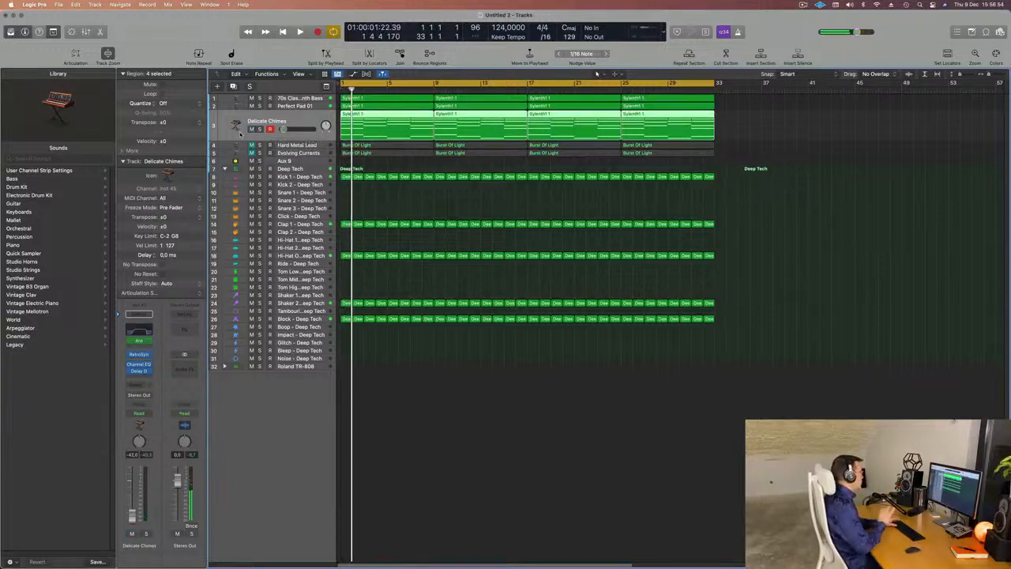
pyautogui.press('space')
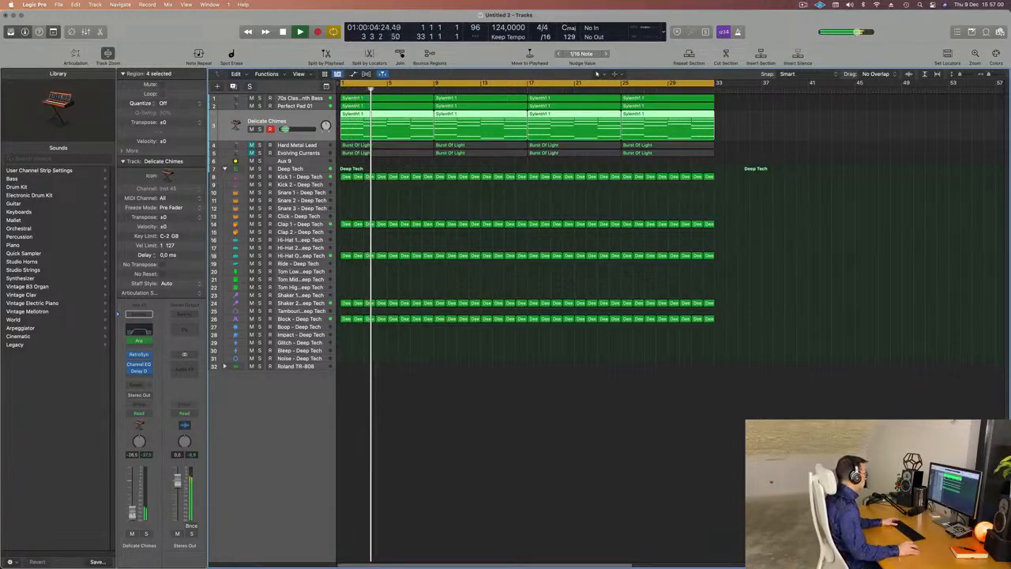
pyautogui.click(132, 514)
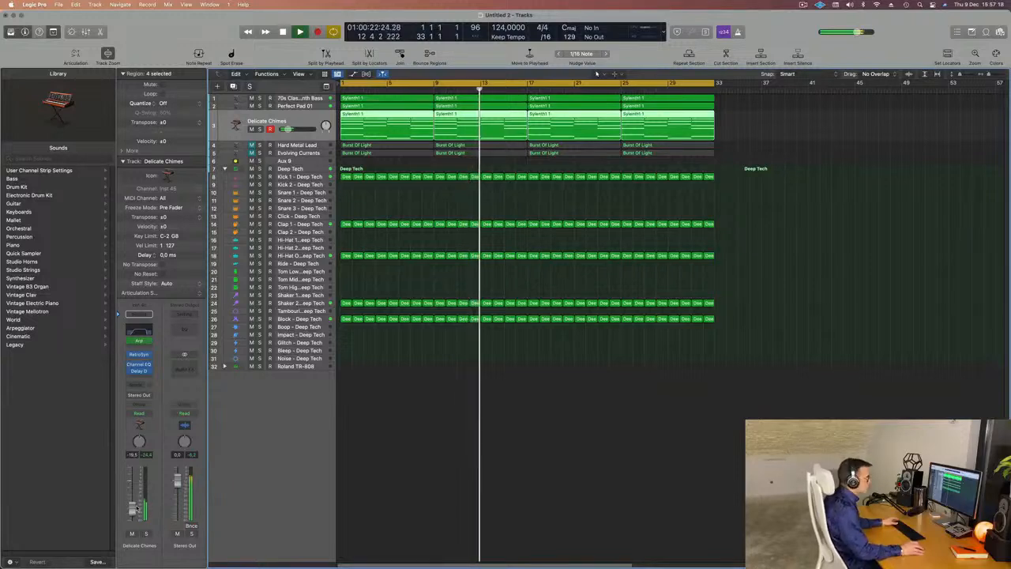
# Lower the Block - Deep Tech volume to -26.0 dB and briefly listen to Delicate Chimes in solo
pyautogui.click(312, 326)
pyautogui.click(286, 297)
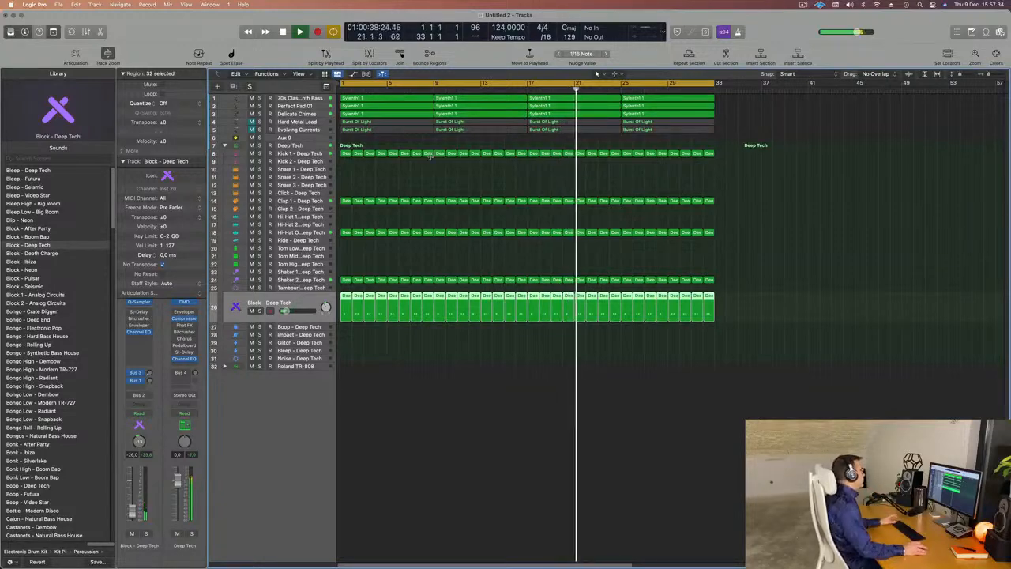
pyautogui.click(316, 115)
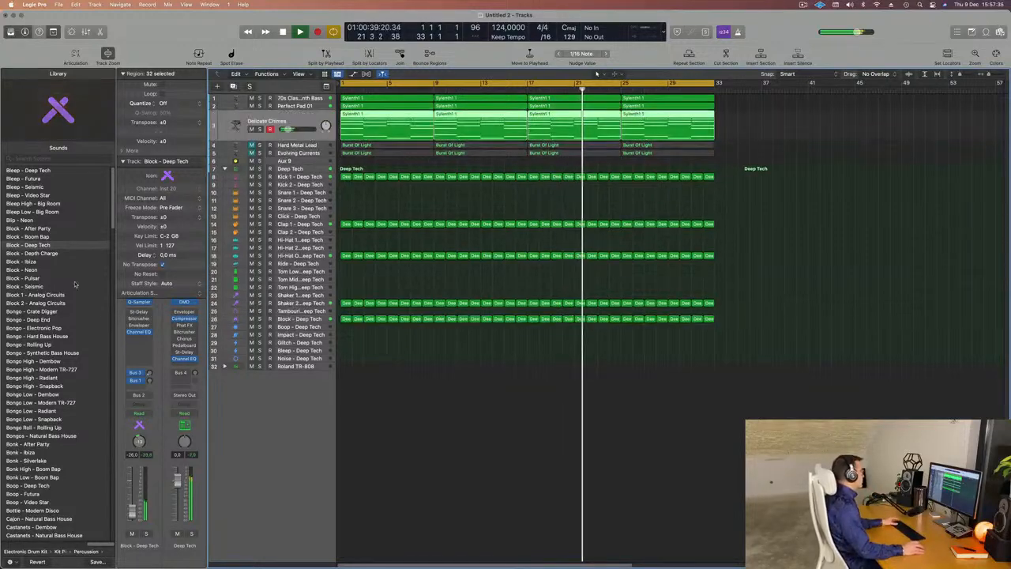
pyautogui.click(147, 534)
pyautogui.click(146, 534)
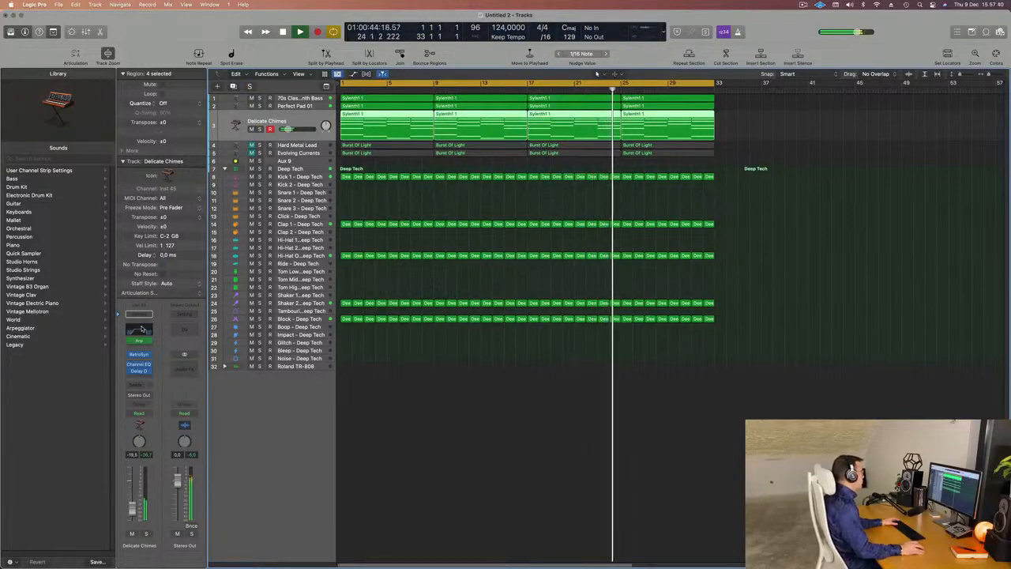
# Compare Delicate Chimes with and without the Channel EQ high cut, and set that filter to 3780 Hz with a Q of 0.60
pyautogui.click(139, 329)
pyautogui.click(861, 148)
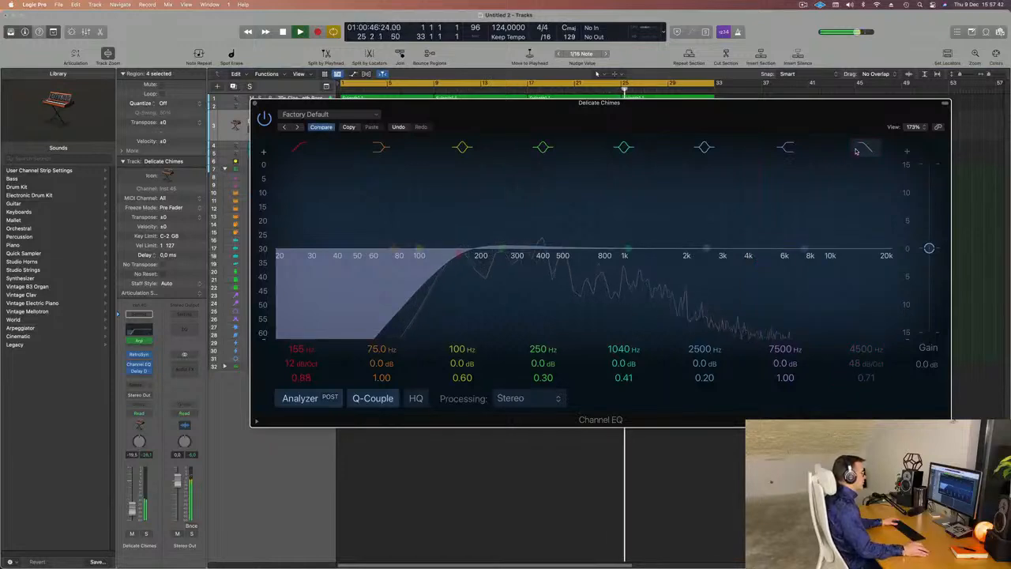
pyautogui.click(858, 150)
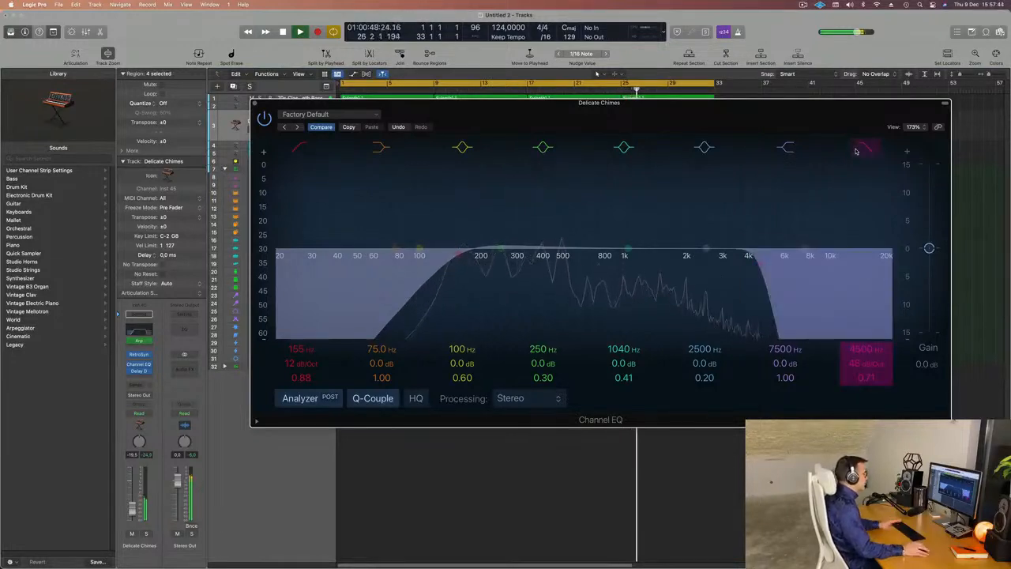
pyautogui.moveTo(747, 256)
pyautogui.mouseDown()
pyautogui.moveTo(778, 265)
pyautogui.moveTo(739, 266)
pyautogui.mouseUp()
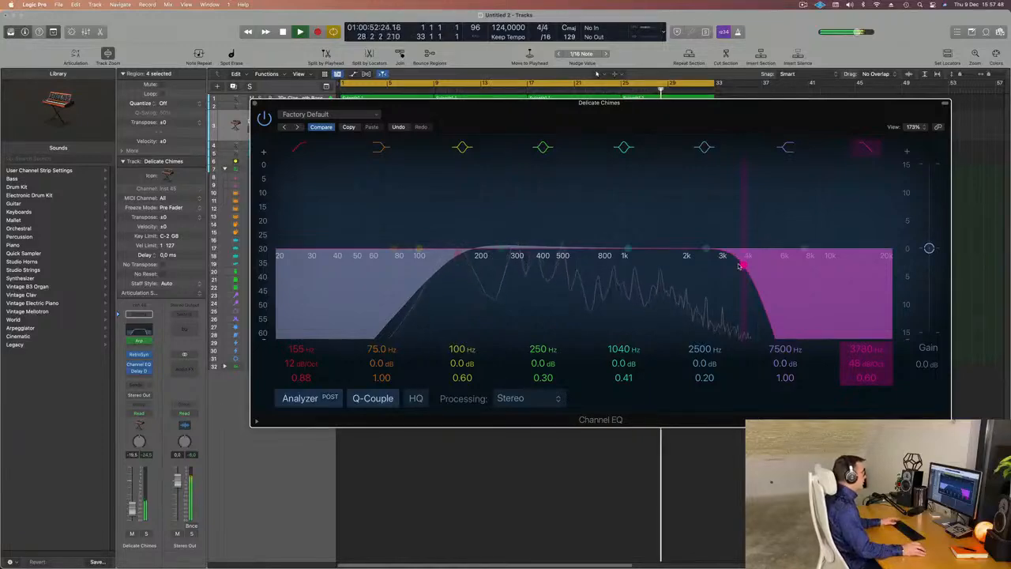
pyautogui.click(254, 104)
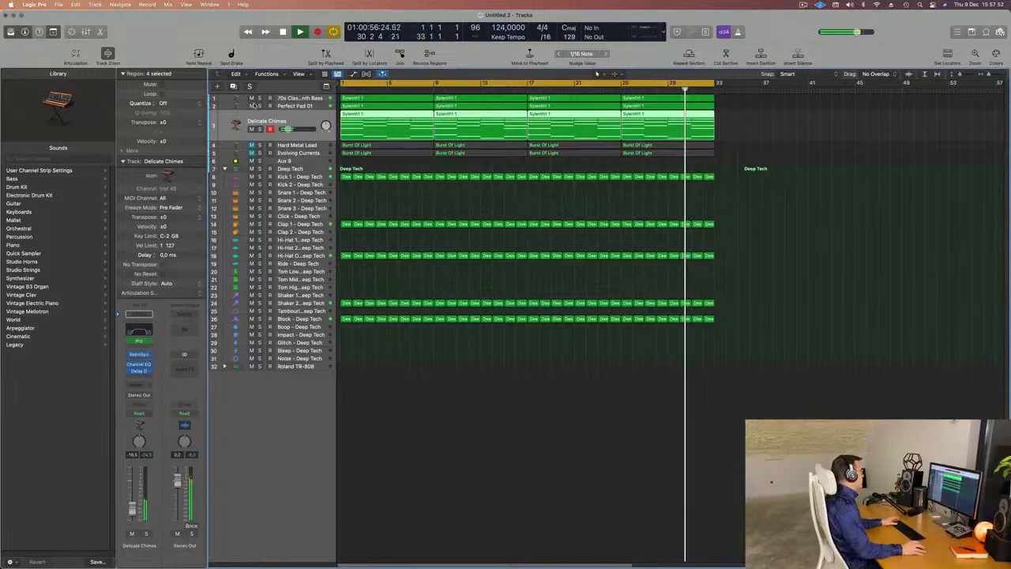
# Restart playback from the beginning and unmute the Hard Metal Lead and Evolving Currents tracks
pyautogui.press('Return')
pyautogui.click(255, 160)
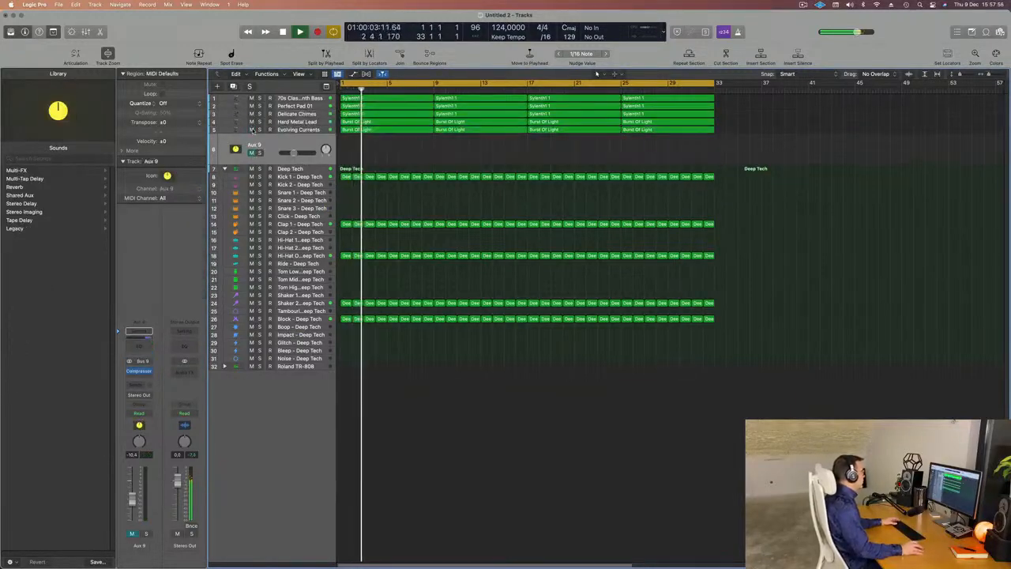
# Unmute Aux 9 with its volume lowered to -42.0 dB, and pull down the Bus 8 sends on Hard Metal Lead and Evolving Currents
pyautogui.moveTo(294, 152); pyautogui.dragTo(282, 152)
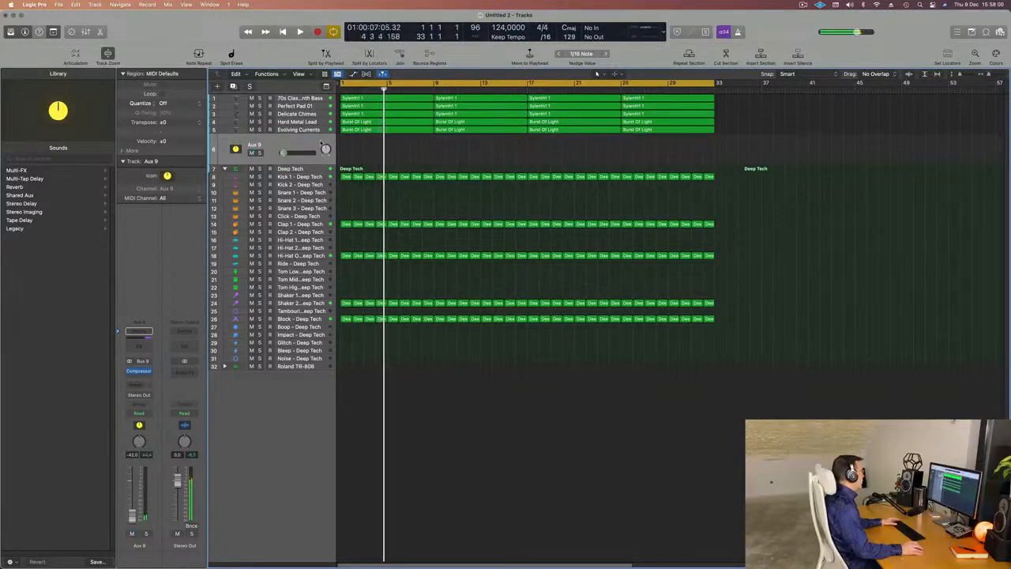
pyautogui.click(314, 122)
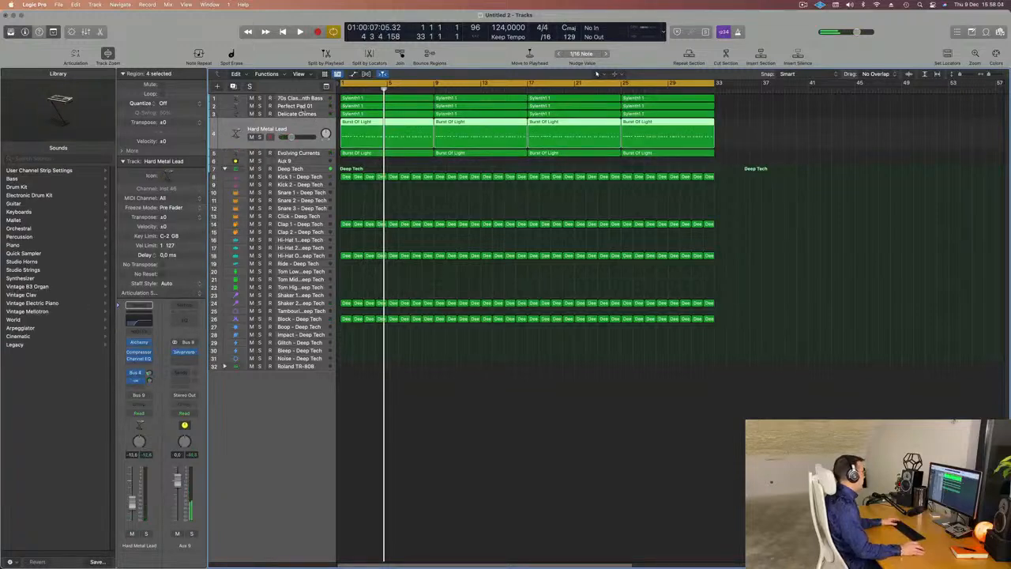
pyautogui.click(314, 153)
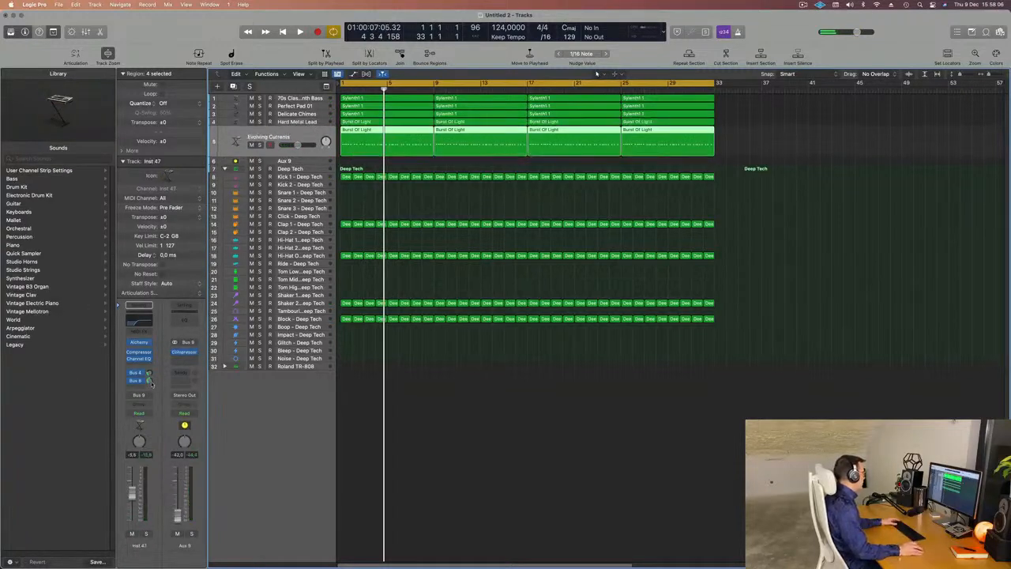
pyautogui.press('Return')
pyautogui.press('space')
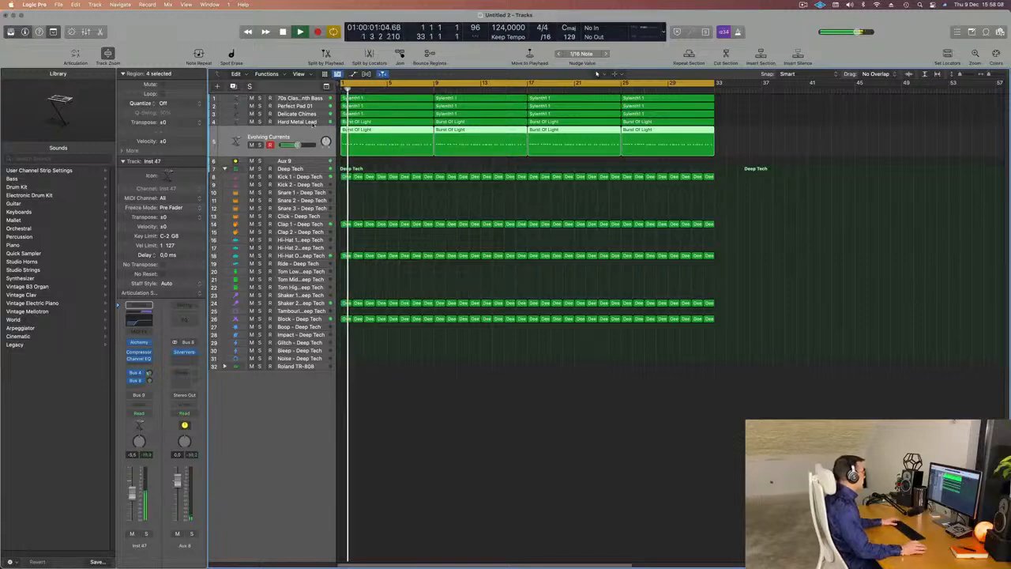
# Lower the Aux 9 volume all the way to -∞ and restart playback from the beginning
pyautogui.click(314, 122)
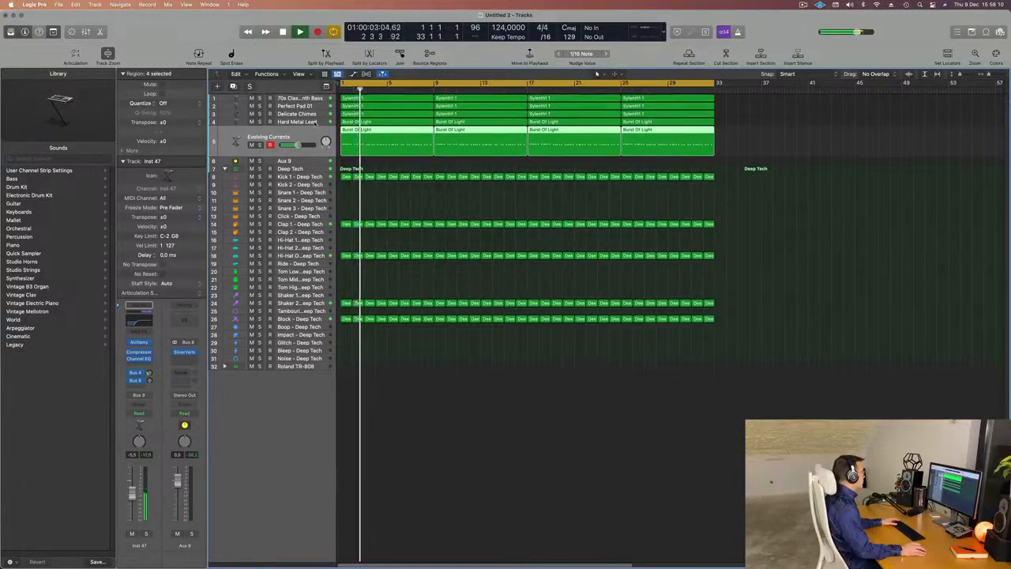
pyautogui.click(315, 161)
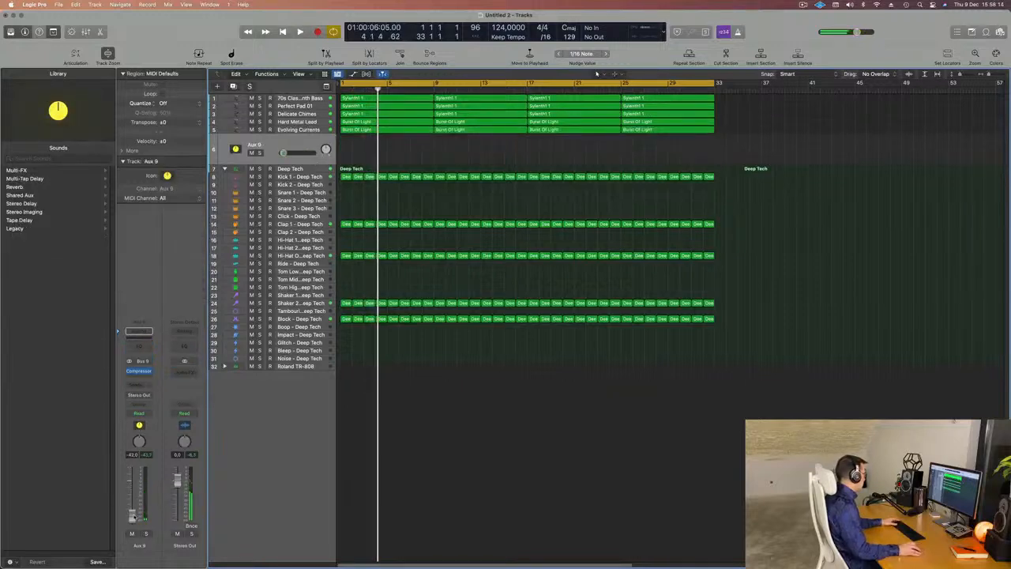
pyautogui.press('Return')
pyautogui.press('space')
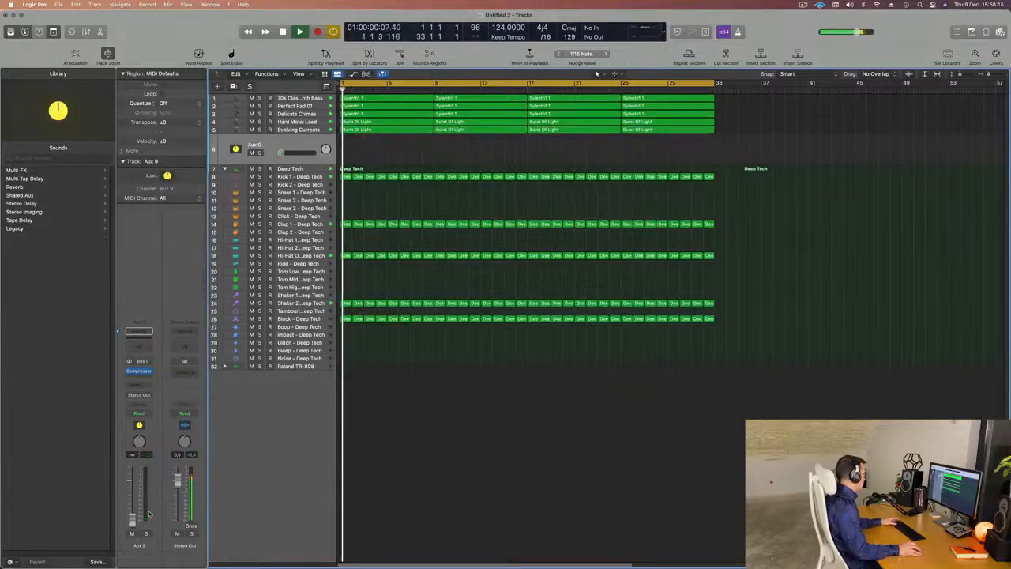
# Pull down the Bus 4 sends on the Hard Metal Lead and Evolving Currents tracks
pyautogui.click(316, 122)
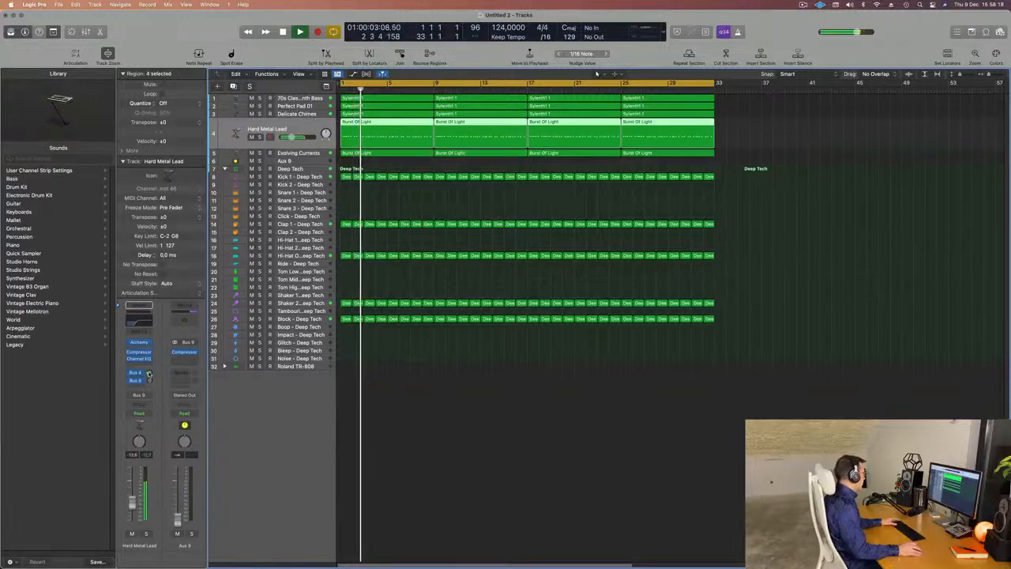
pyautogui.press('Down')
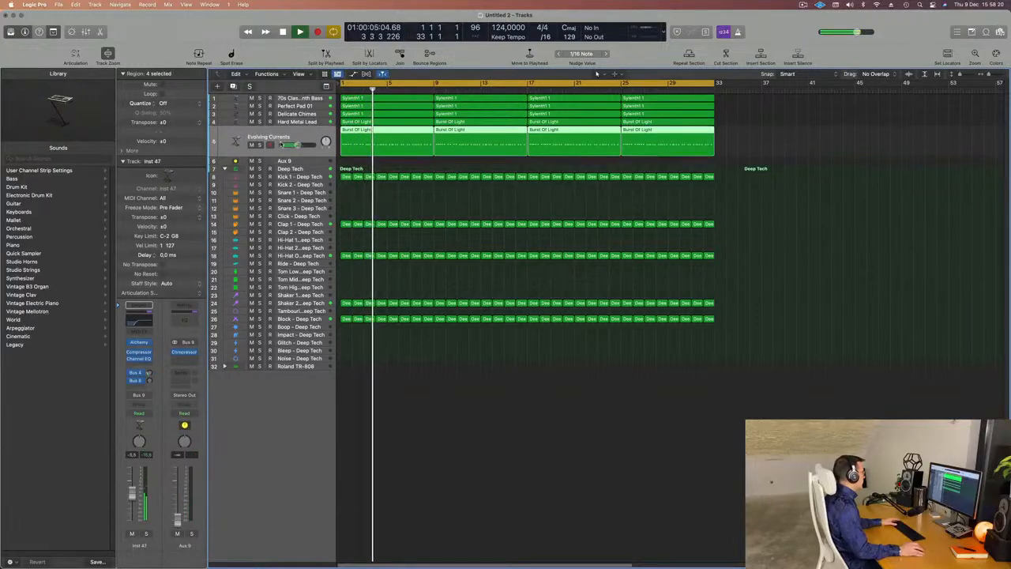
pyautogui.click(148, 372)
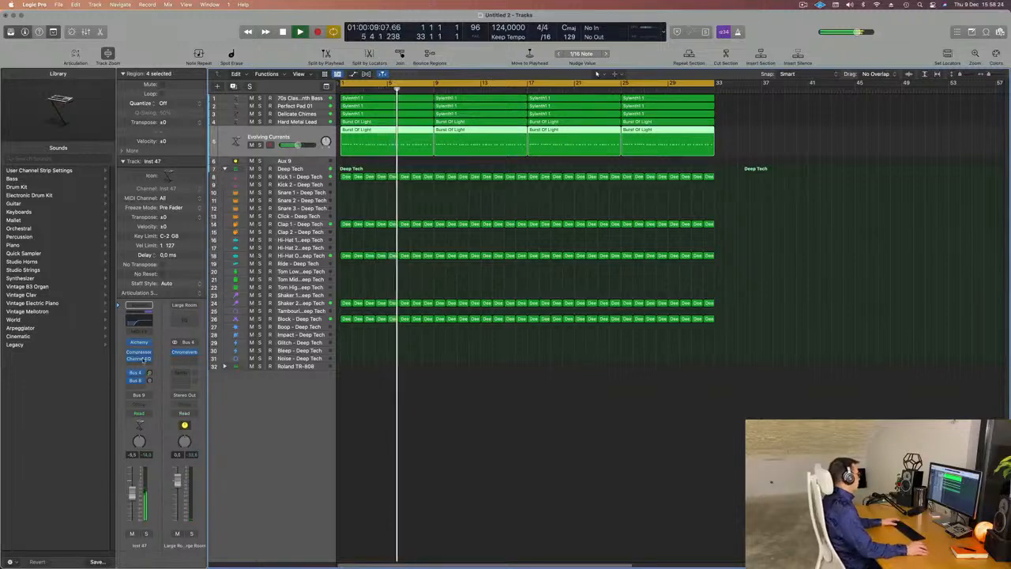
# Replay from the beginning and bring the Aux 9 volume back up to -14.6 dB
pyautogui.press('Return')
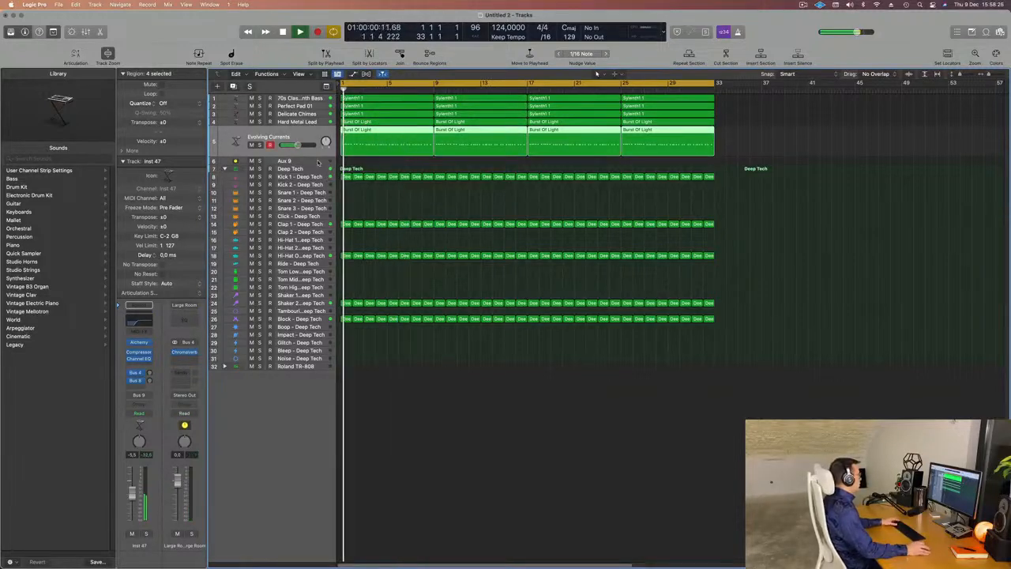
pyautogui.click(318, 162)
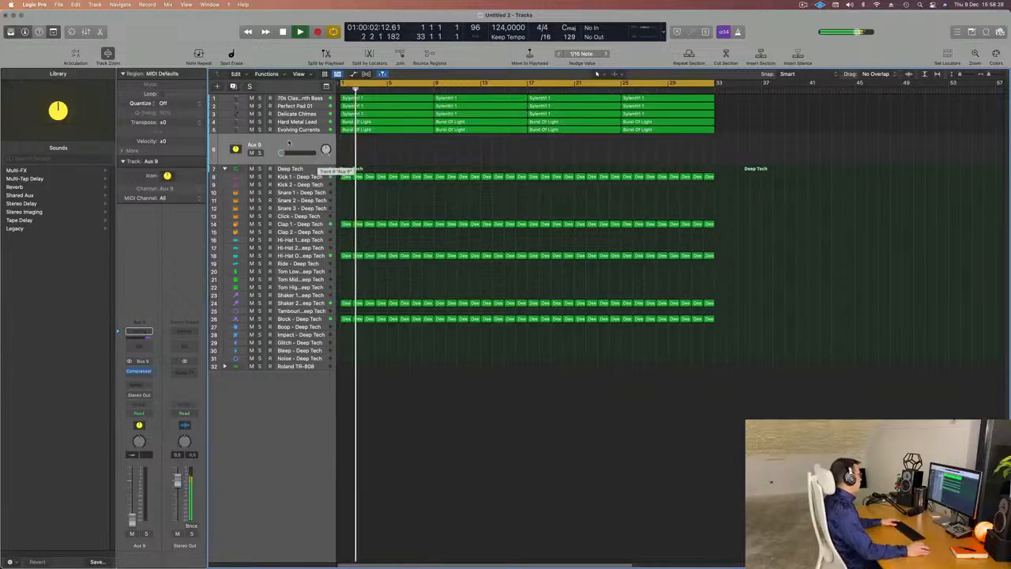
pyautogui.press('Return')
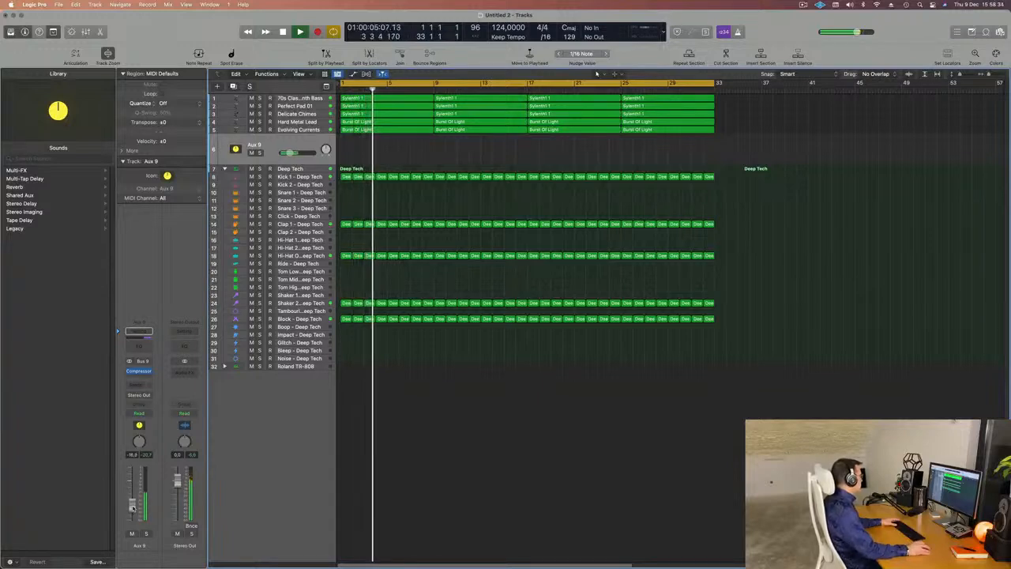
# Try adding a Bus 9 send to the Aux 9 channel and listen from the beginning
pyautogui.click(137, 388)
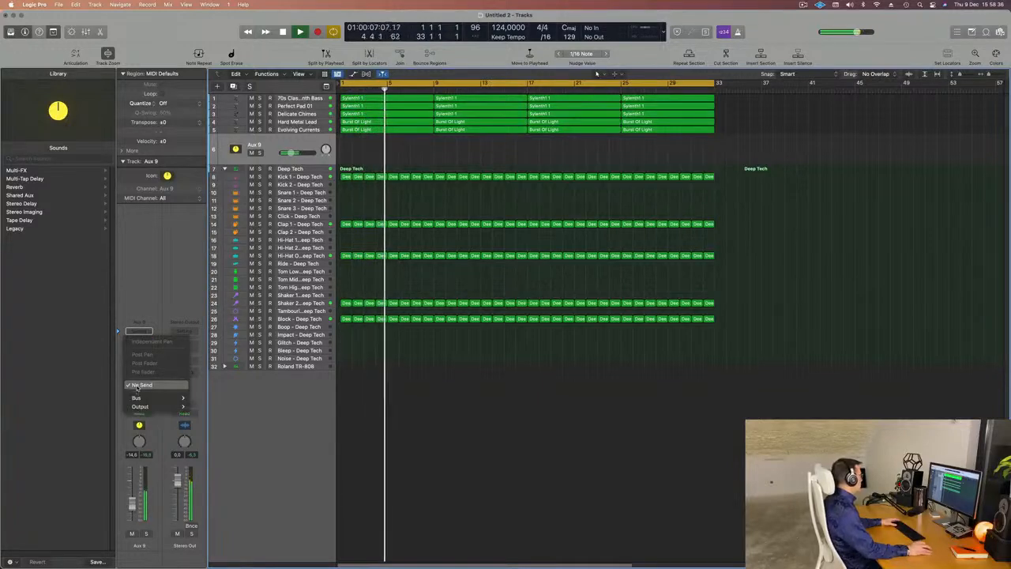
pyautogui.moveTo(142, 397)
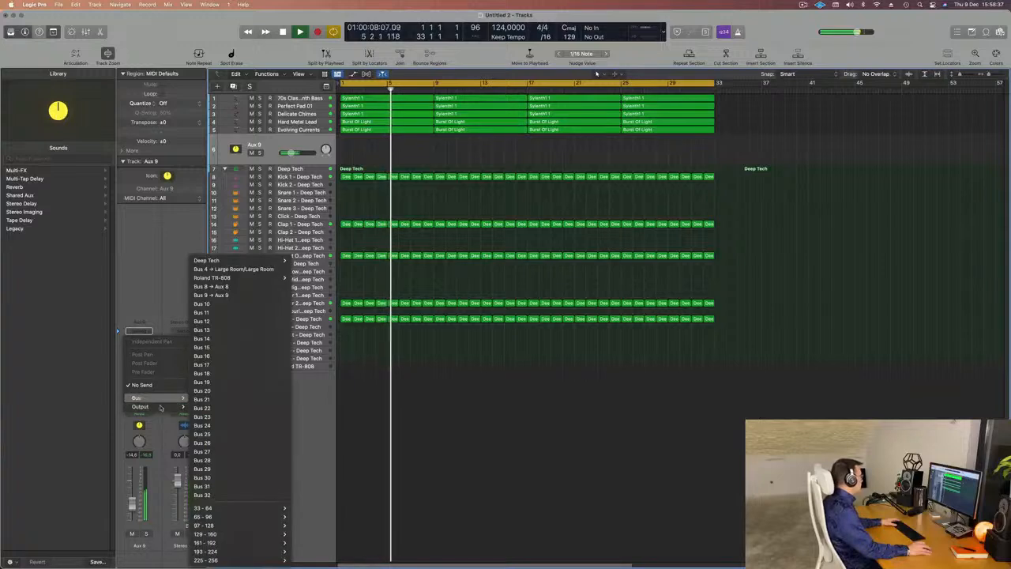
pyautogui.click(239, 295)
pyautogui.press('Return')
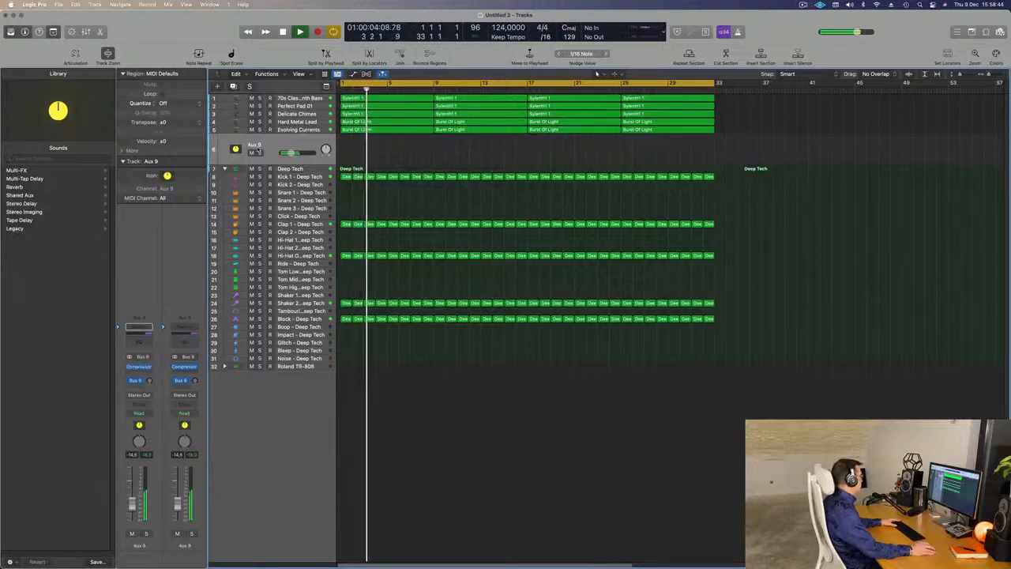
# Reassign the Aux 9 send to Bus 8 and adjust its send level by ear during playback
pyautogui.click(136, 380)
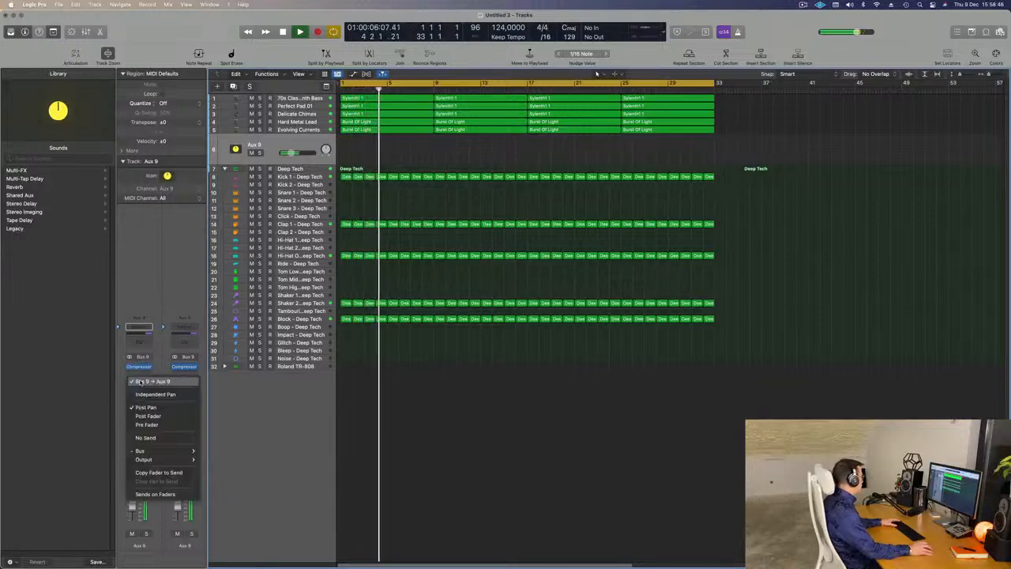
pyautogui.moveTo(142, 450)
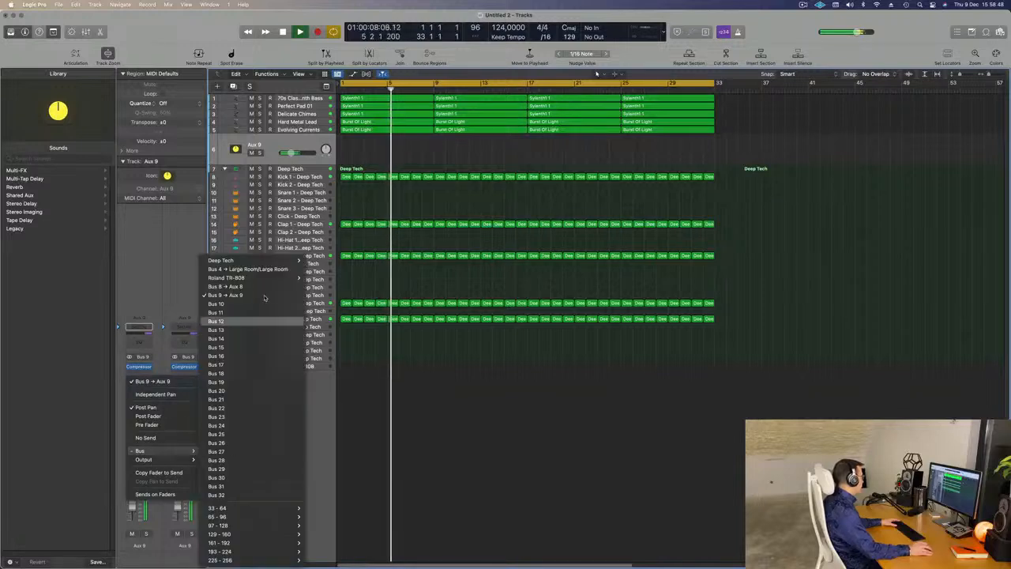
pyautogui.click(225, 286)
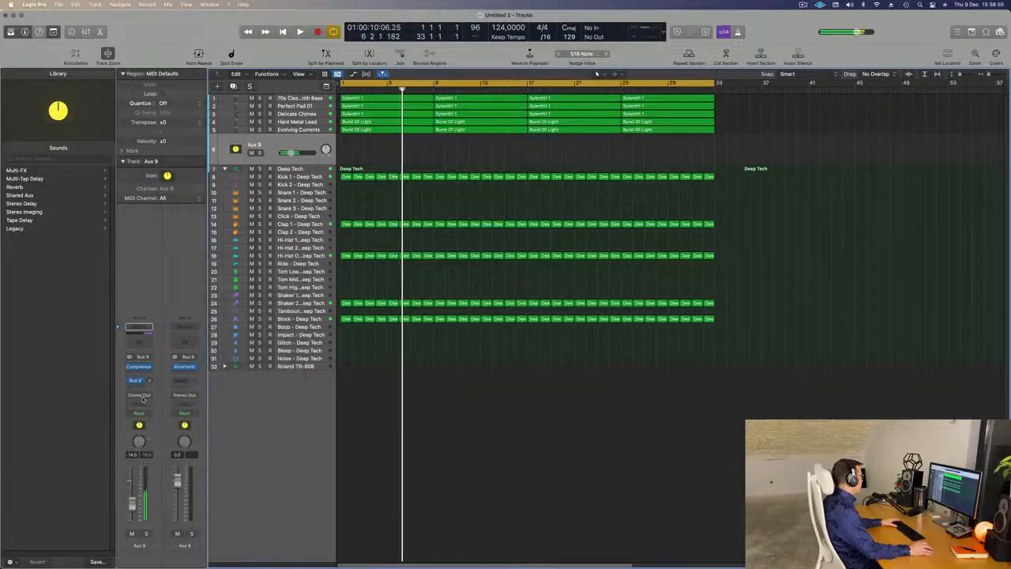
pyautogui.press('Return')
pyautogui.moveTo(149, 381); pyautogui.dragTo(149, 372)
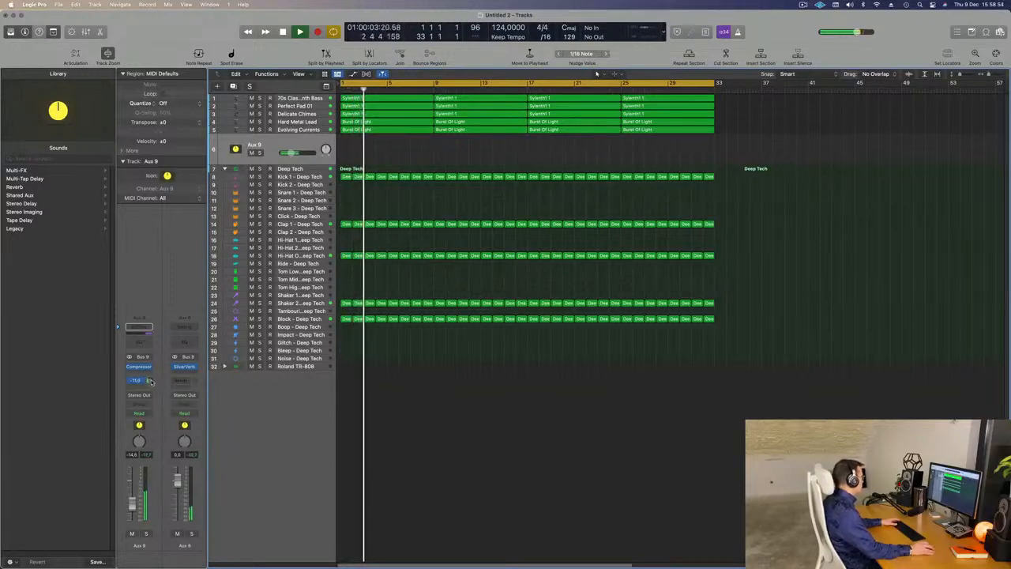
pyautogui.moveTo(149, 381); pyautogui.dragTo(149, 377)
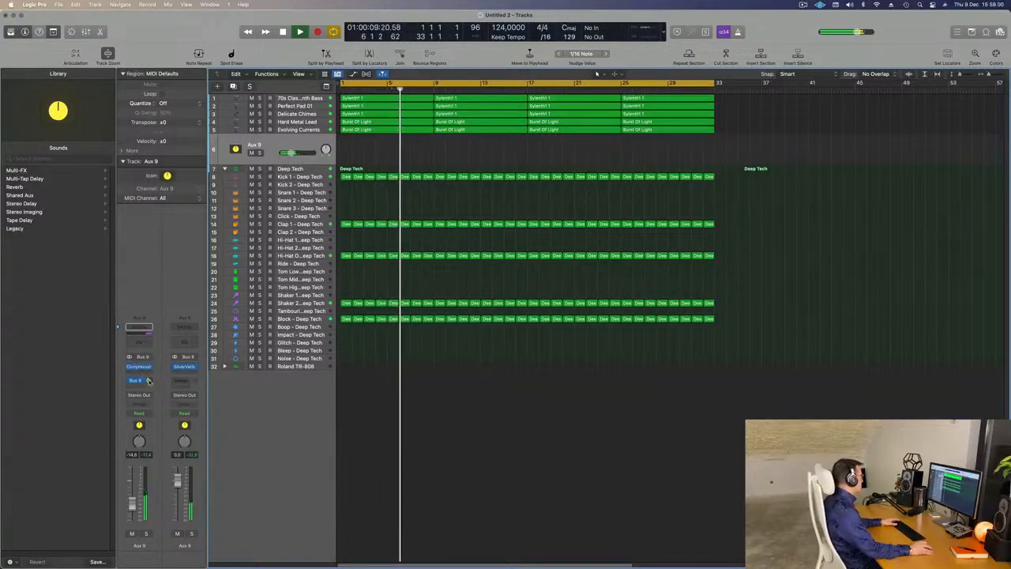
pyautogui.moveTo(150, 382); pyautogui.dragTo(150, 380)
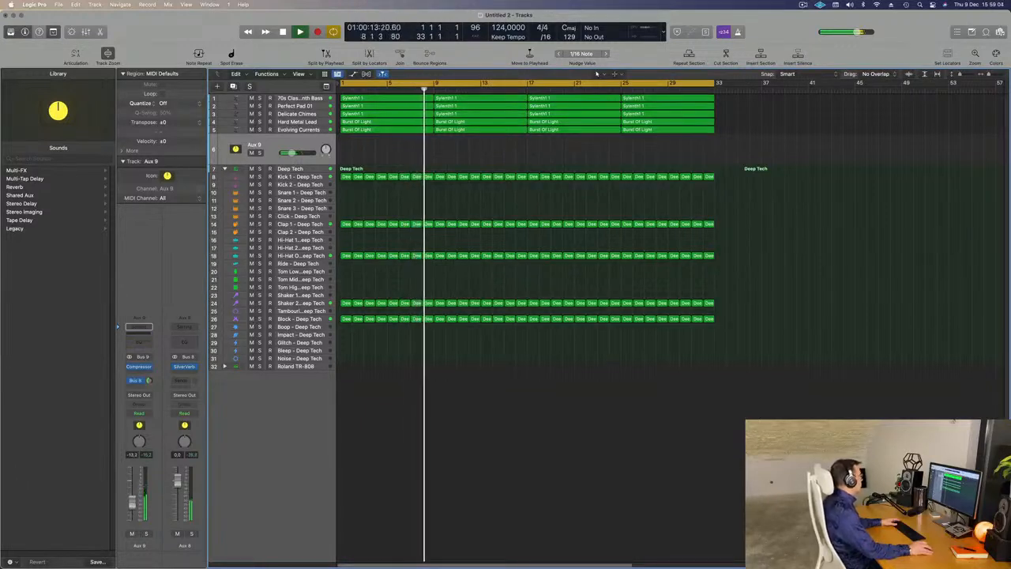
# Set the Hard Metal Lead volume to -11.3 dB with Evolving Currents temporarily muted, and unmute Evolving Currents
pyautogui.click(252, 130)
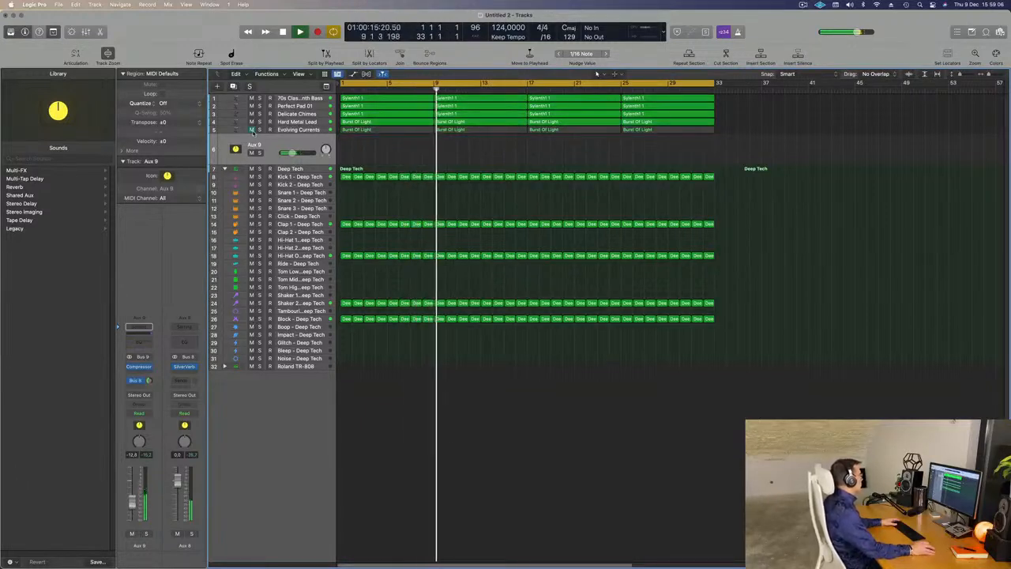
pyautogui.click(238, 122)
pyautogui.press('Return')
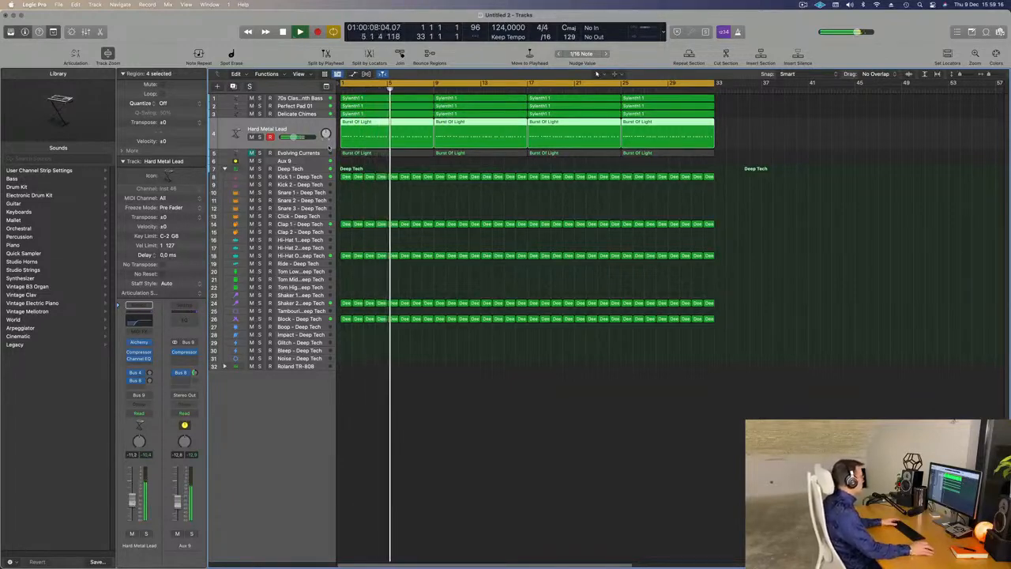
pyautogui.click(304, 155)
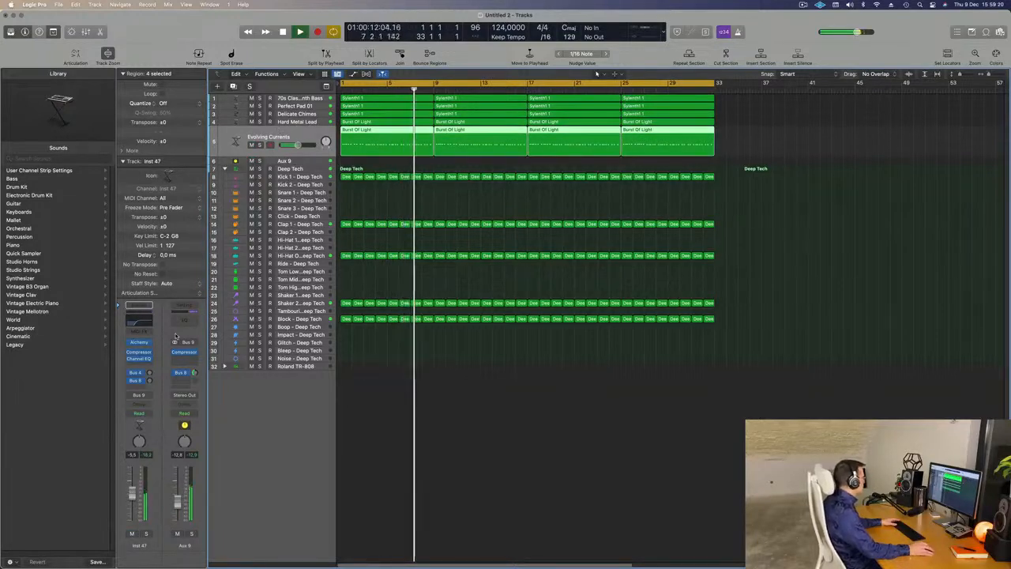
# Audition Alchemy's performance snapshots for Evolving Currents, choose Unison Pluck, and raise the track's volume to -0.7 dB
pyautogui.click(139, 341)
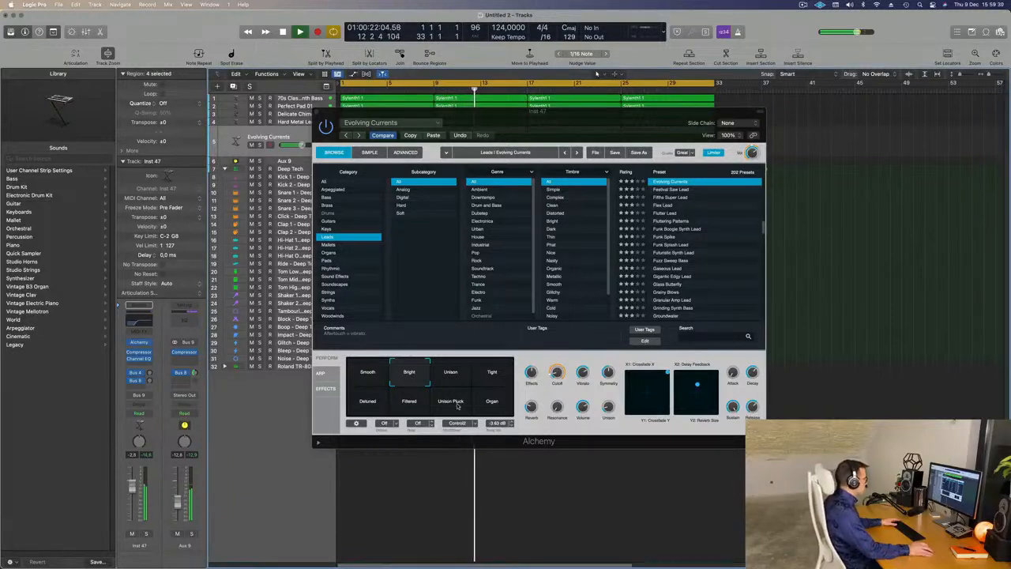
pyautogui.click(359, 370)
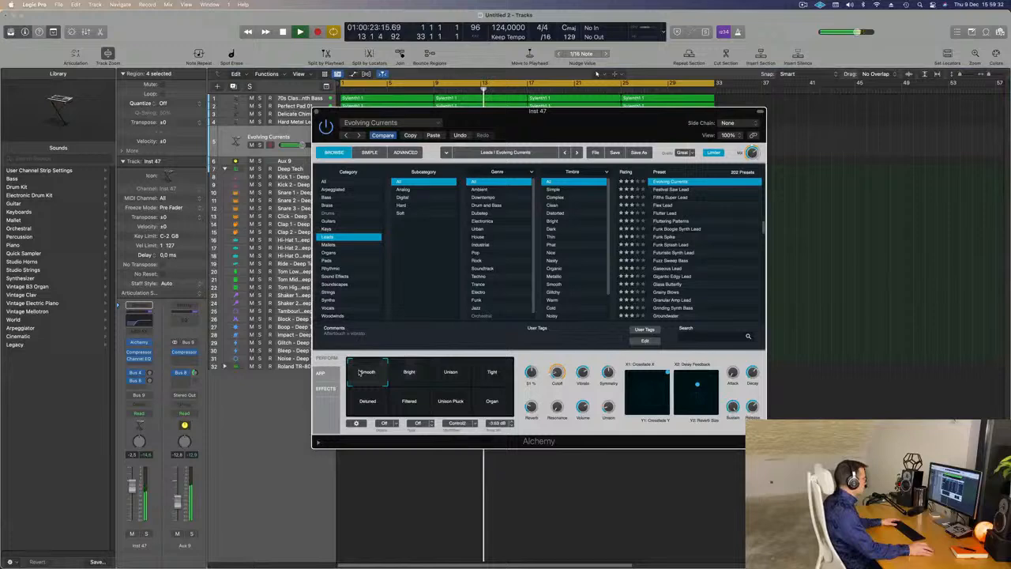
pyautogui.click(451, 373)
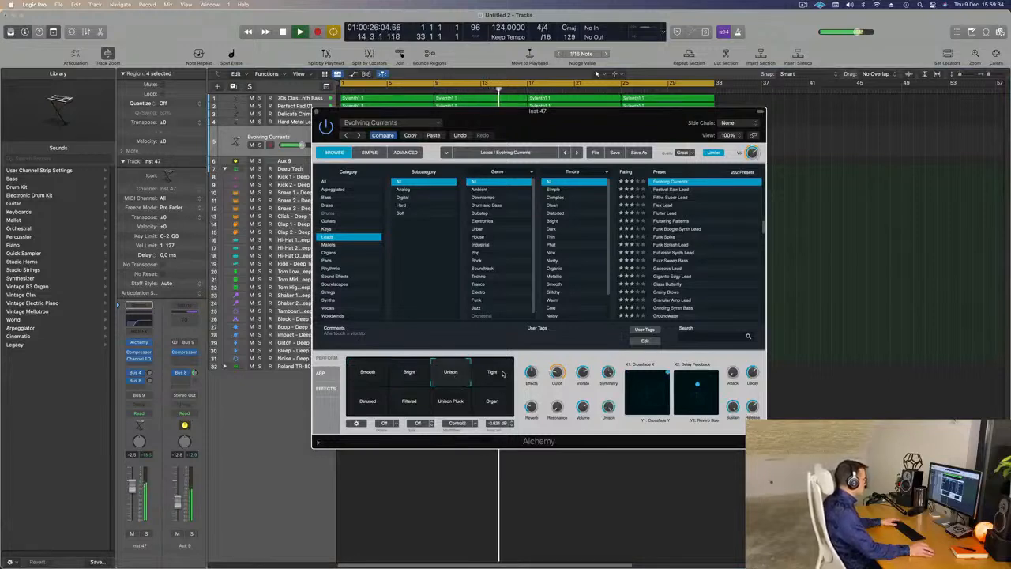
pyautogui.click(490, 376)
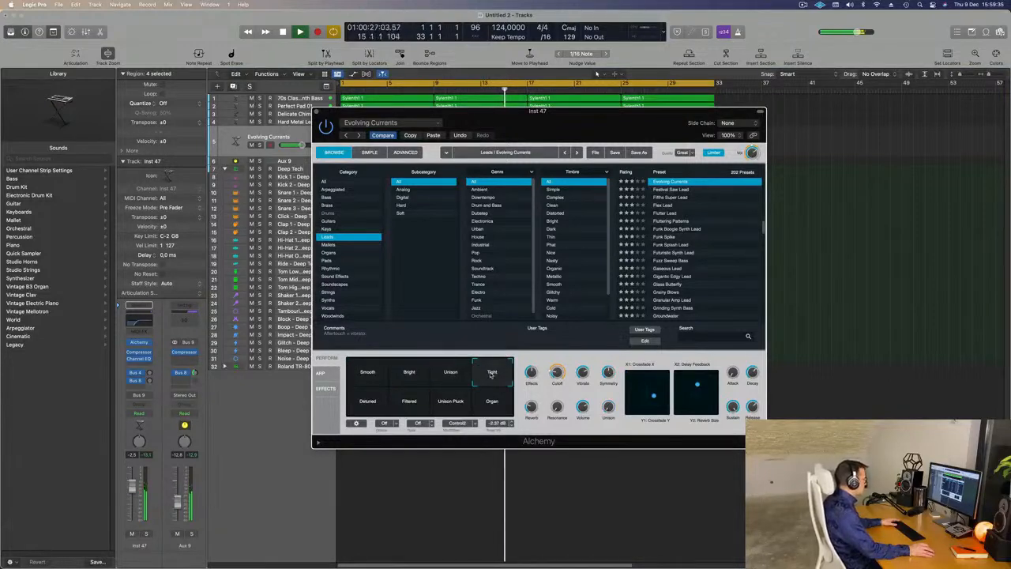
pyautogui.click(367, 402)
pyautogui.click(409, 402)
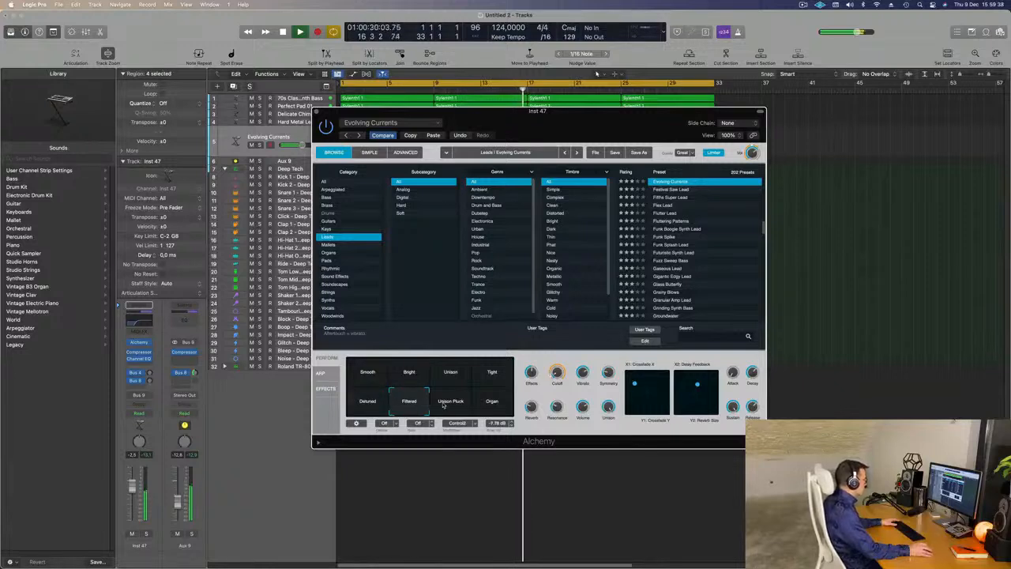
pyautogui.click(461, 405)
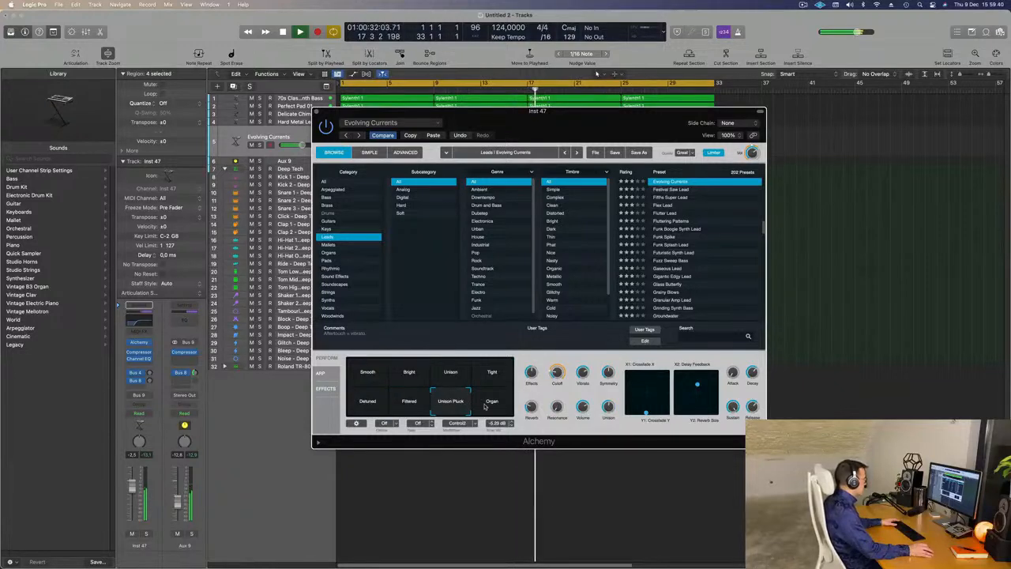
pyautogui.click(460, 405)
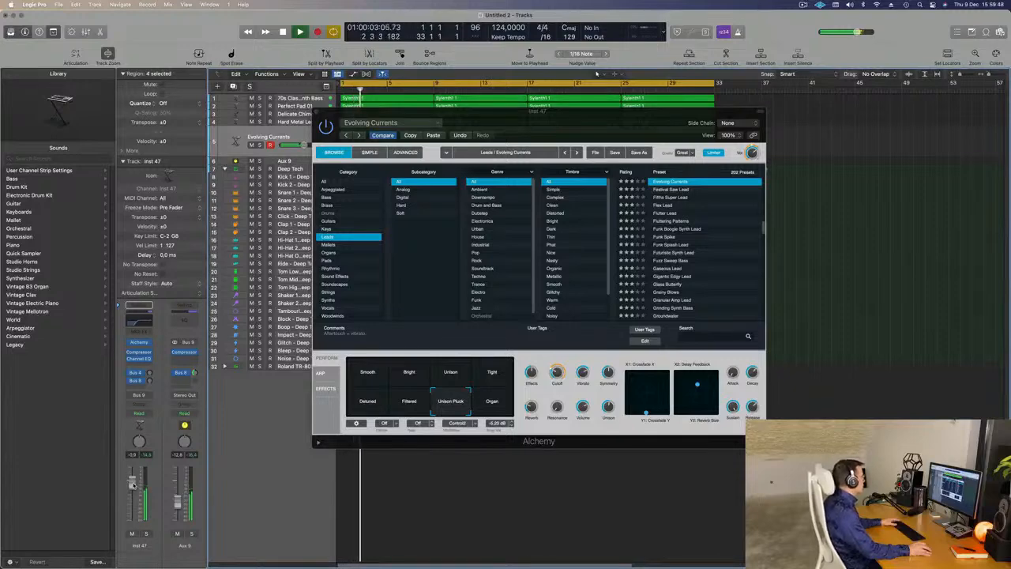
pyautogui.moveTo(368, 128); pyautogui.dragTo(340, 157)
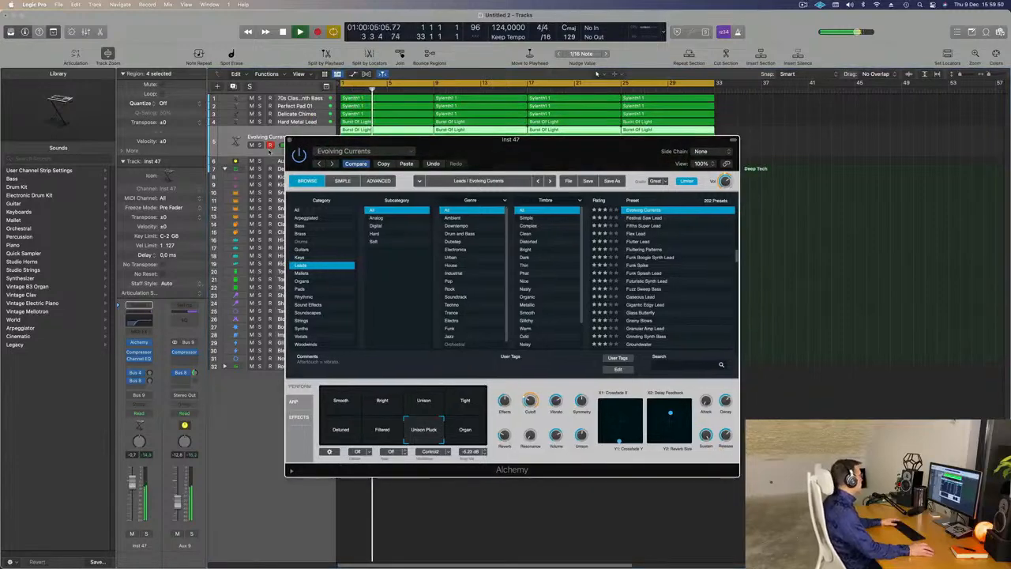
pyautogui.click(815, 275)
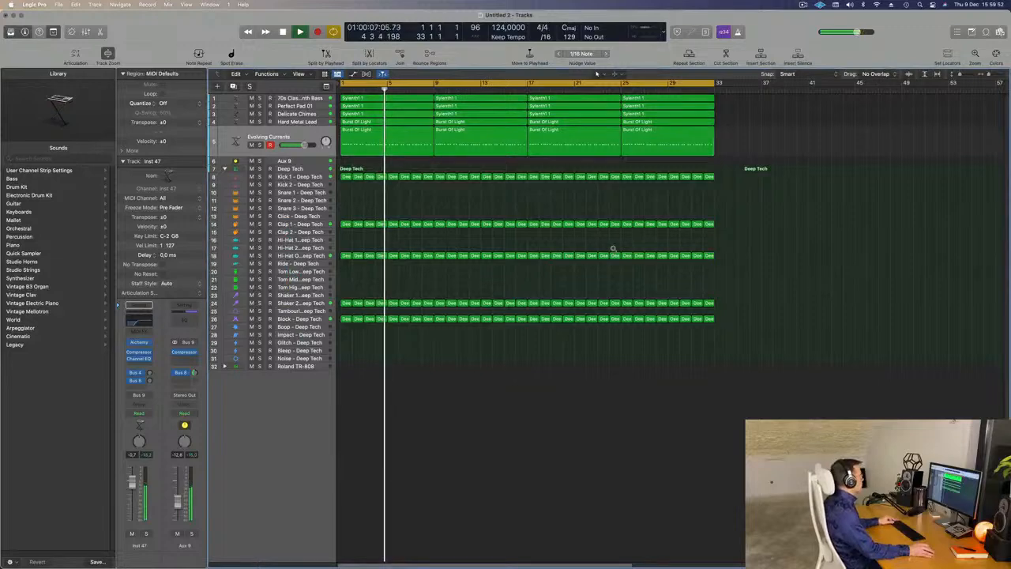
# Zoom the arrangement so the track rows are slightly taller, and enlarge the Aux 9 track's height
pyautogui.hscroll(-5, 612, 248)
pyautogui.hscroll(4, 400, 266)
pyautogui.hscroll(4, 413, 257)
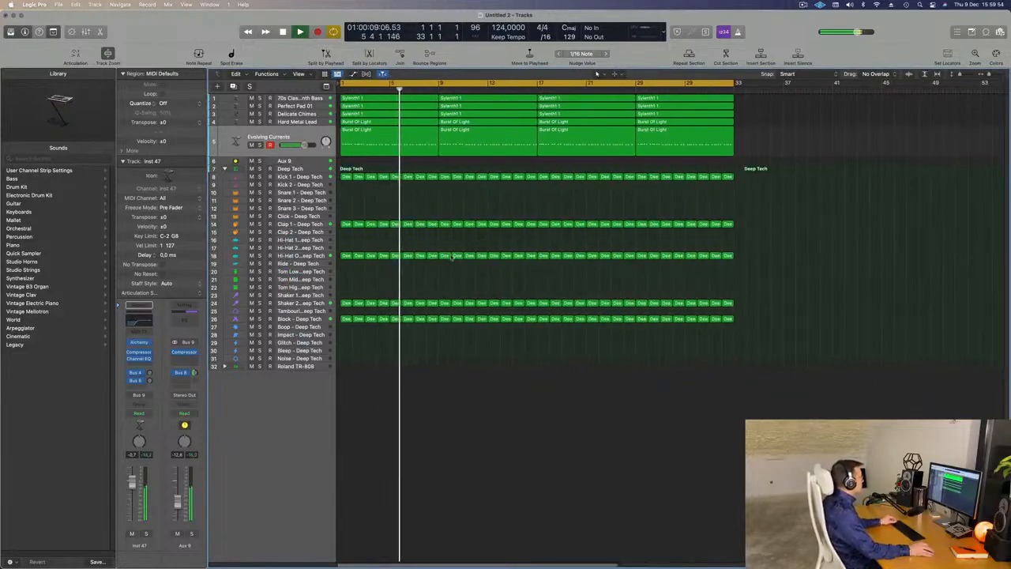
pyautogui.scroll(-3, 622, 293)
pyautogui.hscroll(-1, 622, 292)
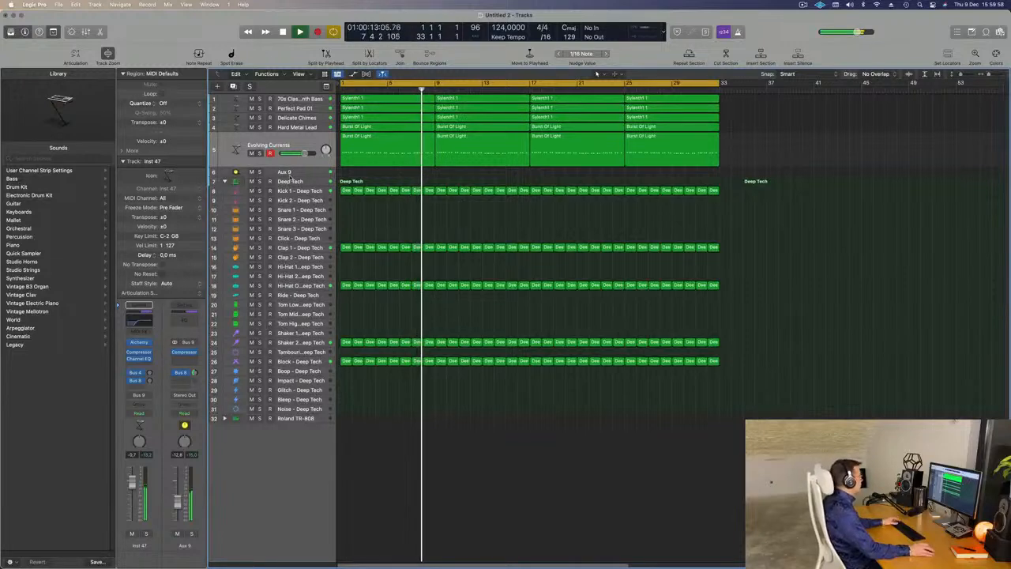
pyautogui.click(292, 173)
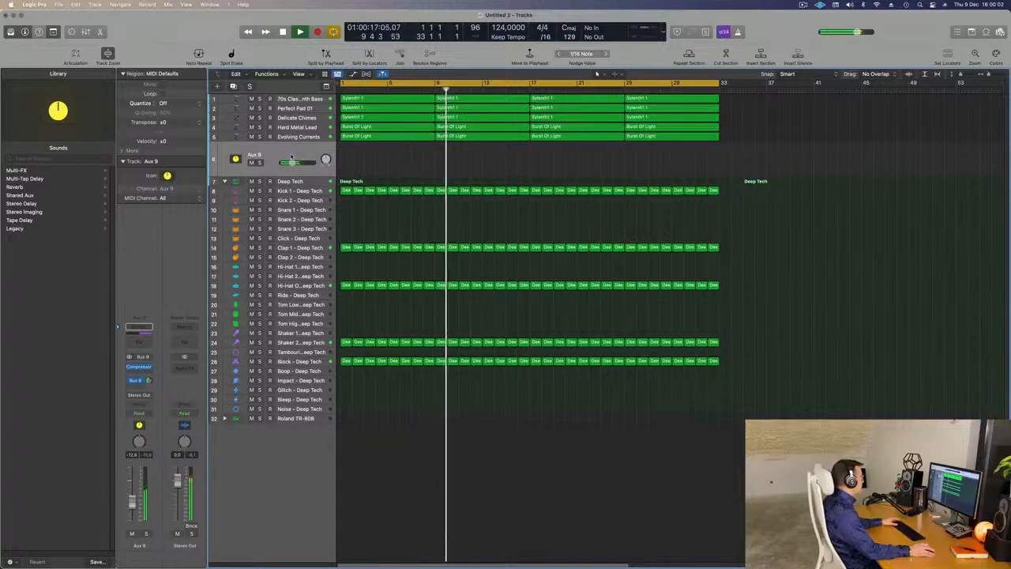
pyautogui.moveTo(313, 190); pyautogui.dragTo(314, 199)
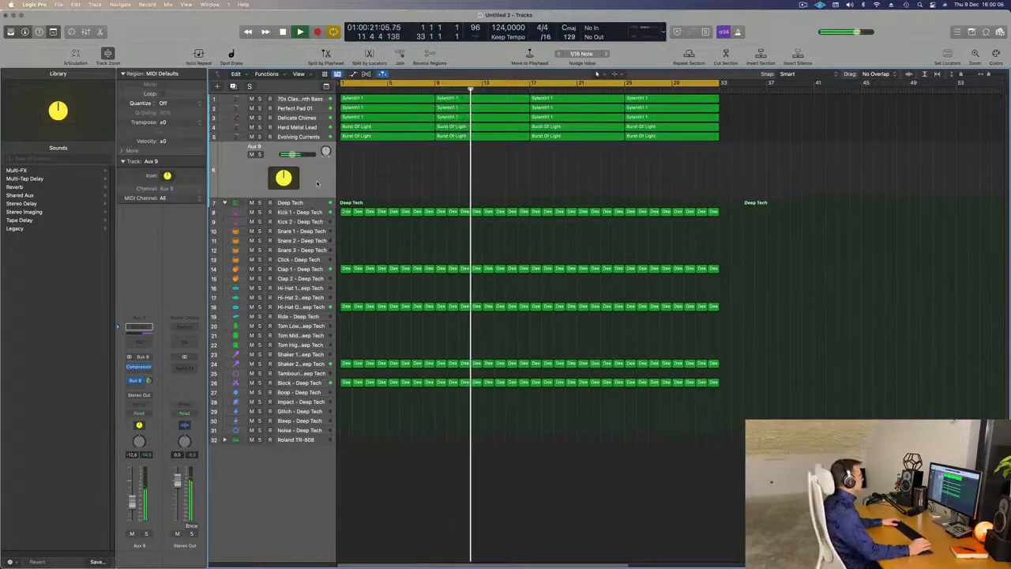